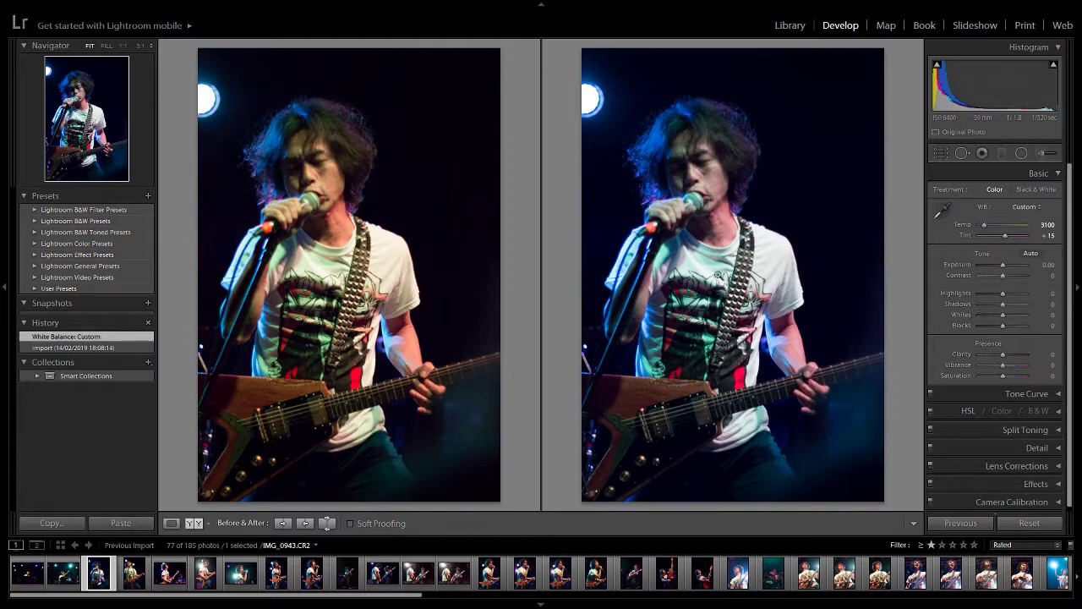
Step: Try correcting the white balance by sampling the white shirt, undo that, and set the temperature to 3905
{"action": "left_click", "coordinate": [941, 211]}
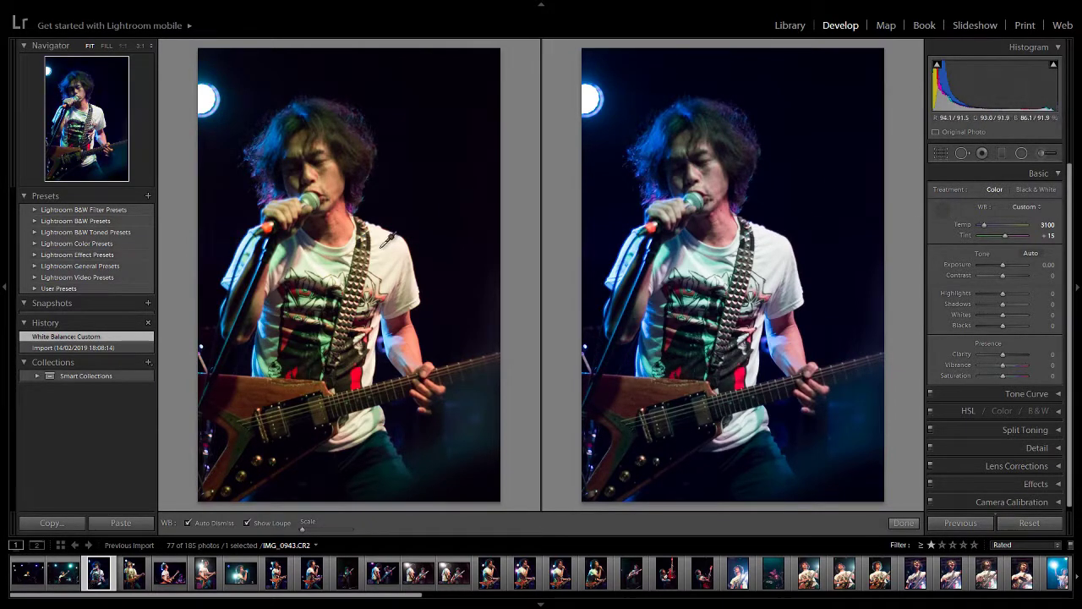
{"action": "left_click", "coordinate": [697, 256]}
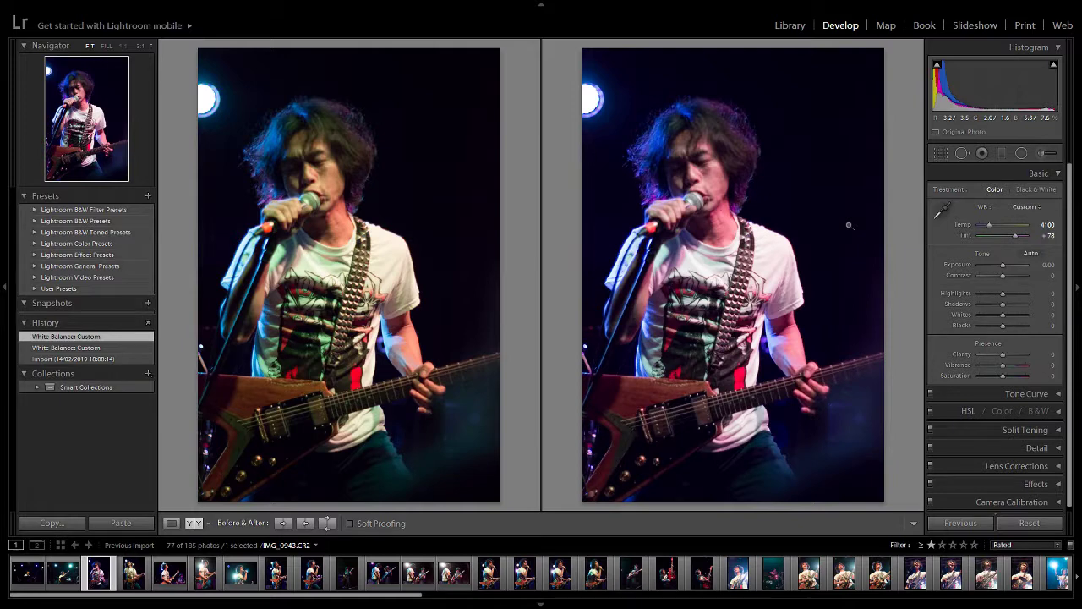
{"action": "key", "text": "ctrl+z"}
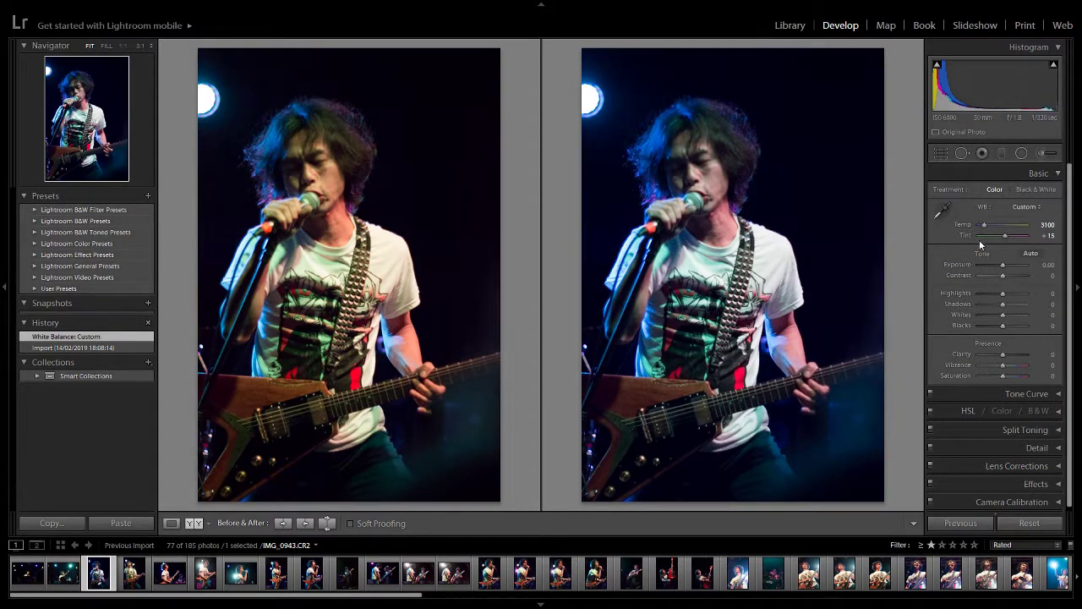
{"action": "left_click_drag", "start_coordinate": [985, 229], "coordinate": [991, 229]}
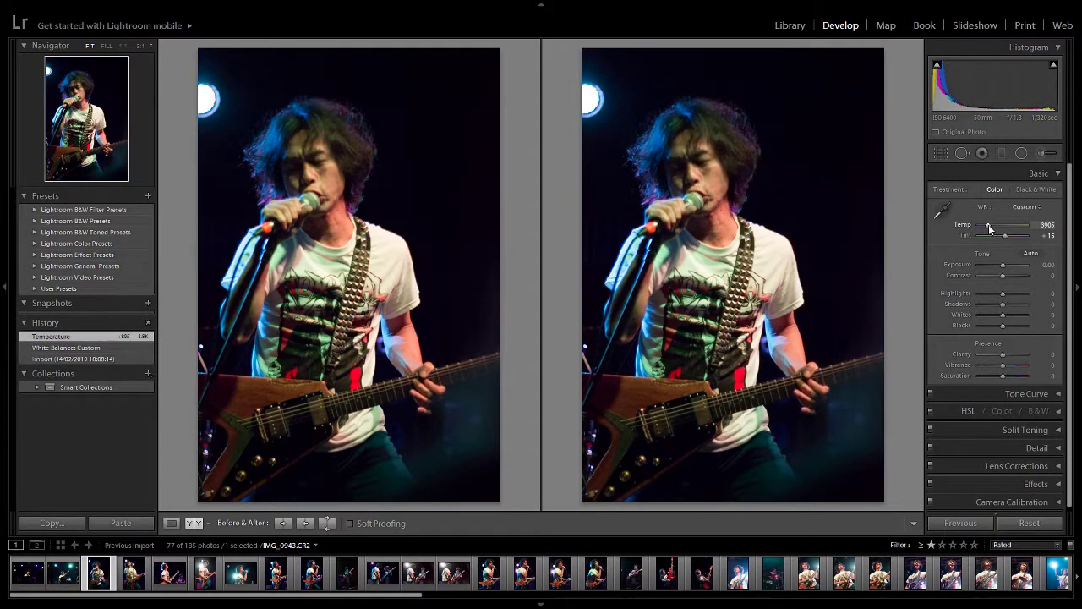
Step: Leave the before/after comparison and revert IMG_0943.CR2 to its imported state with the As Shot white balance
{"action": "key", "text": "y"}
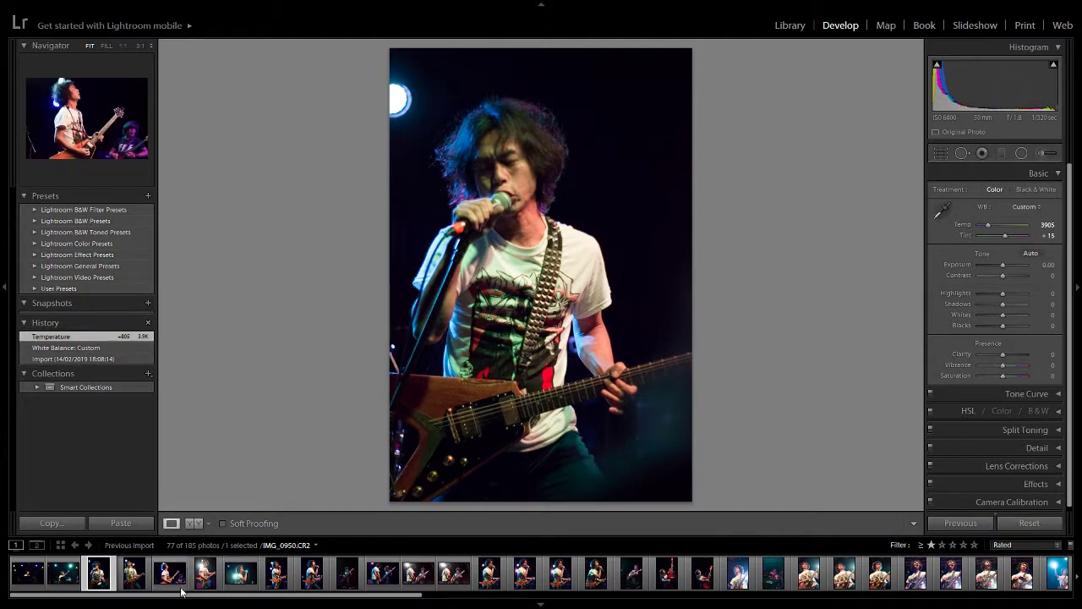
{"action": "left_click_drag", "start_coordinate": [182, 599], "coordinate": [4, 600]}
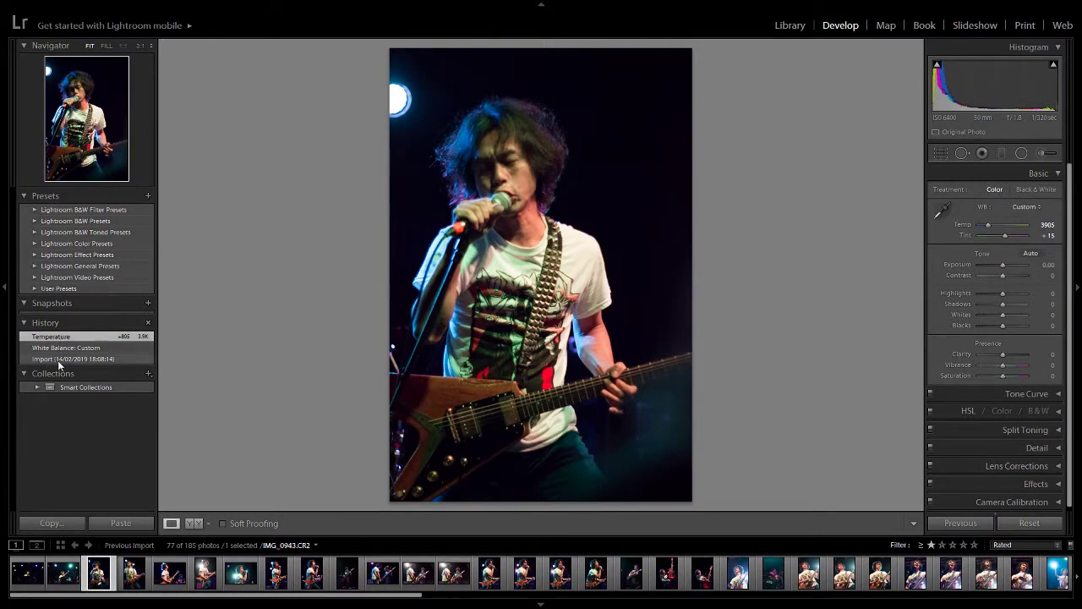
{"action": "left_click", "coordinate": [59, 362]}
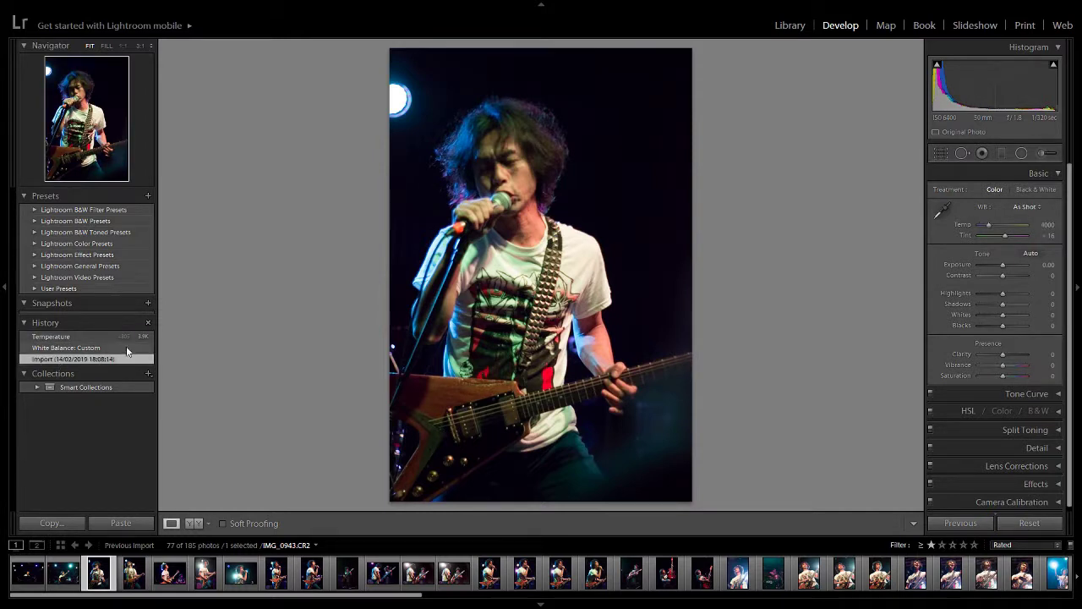
{"action": "left_click", "coordinate": [59, 339]}
{"action": "key", "text": "ctrl+z"}
{"action": "left_click", "coordinate": [57, 340]}
{"action": "key", "text": "ctrl+z"}
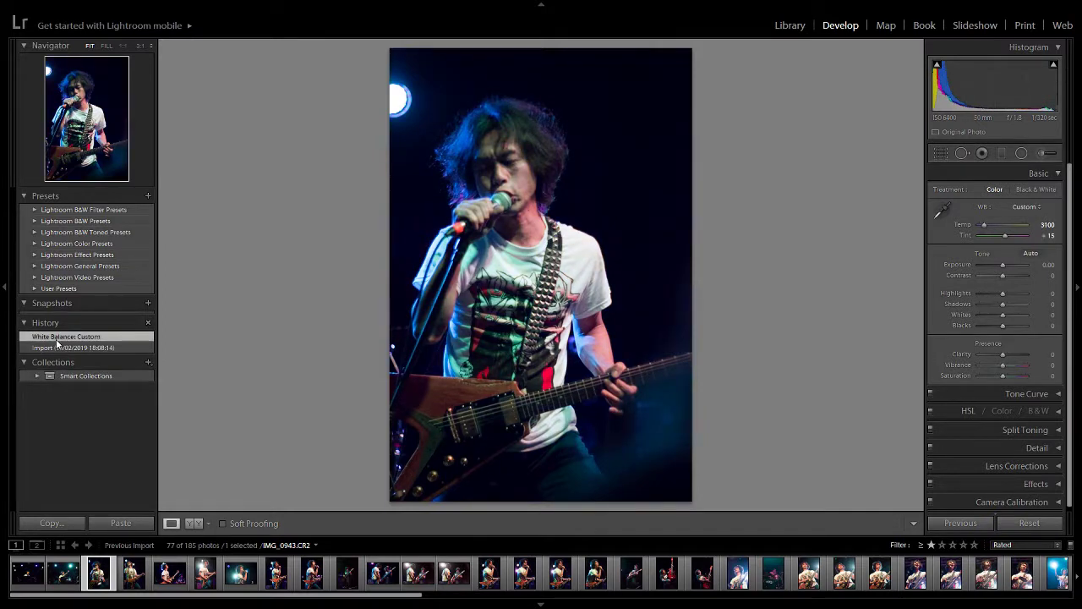
{"action": "key", "text": "ctrl+z"}
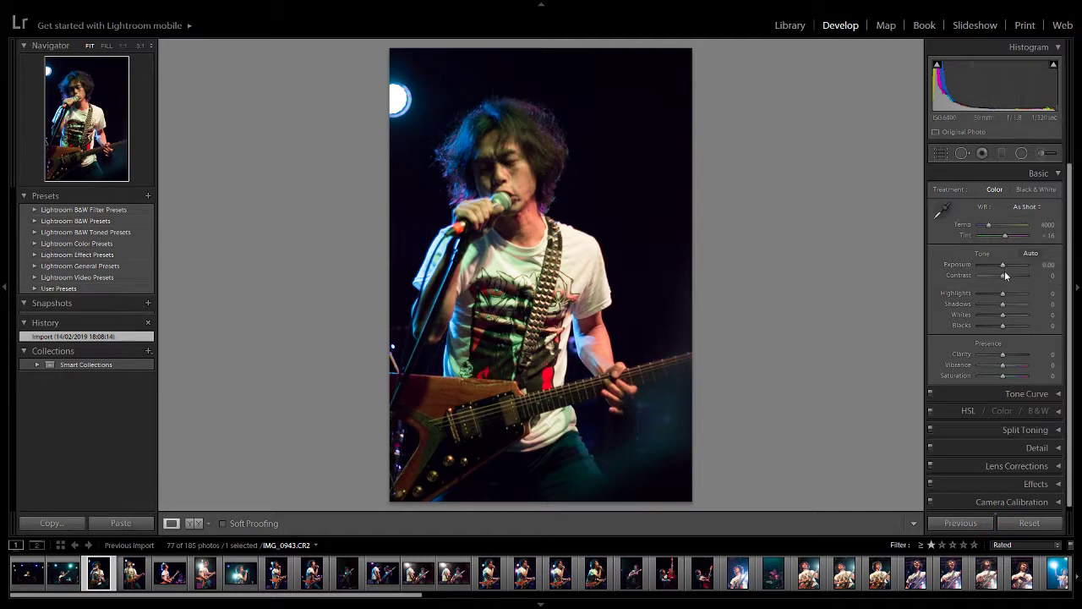
Step: Set the photo's contrast to +12, clarity to +10 and vibrance to +10
{"action": "left_click_drag", "start_coordinate": [1005, 275], "coordinate": [1008, 274]}
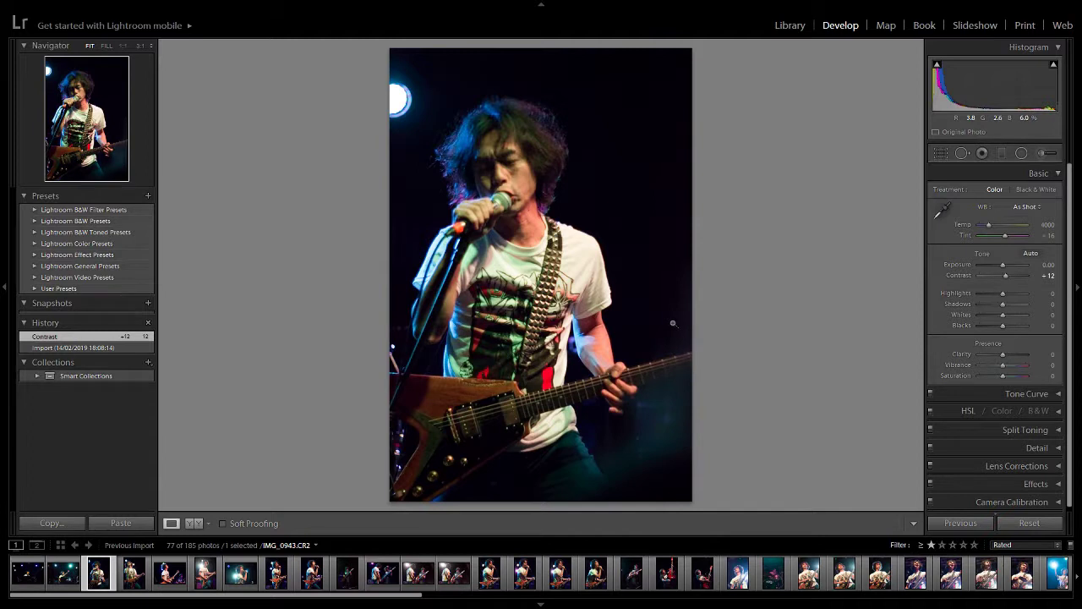
{"action": "left_click", "coordinate": [1052, 356]}
{"action": "type", "text": "10"}
{"action": "key", "text": "Return"}
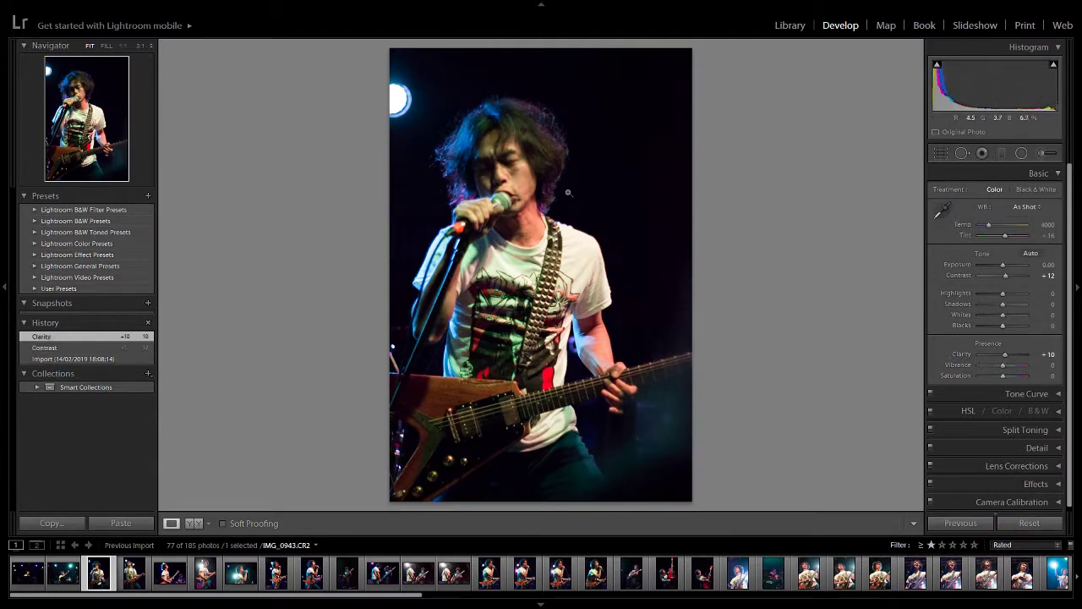
{"action": "key", "text": "Tab"}
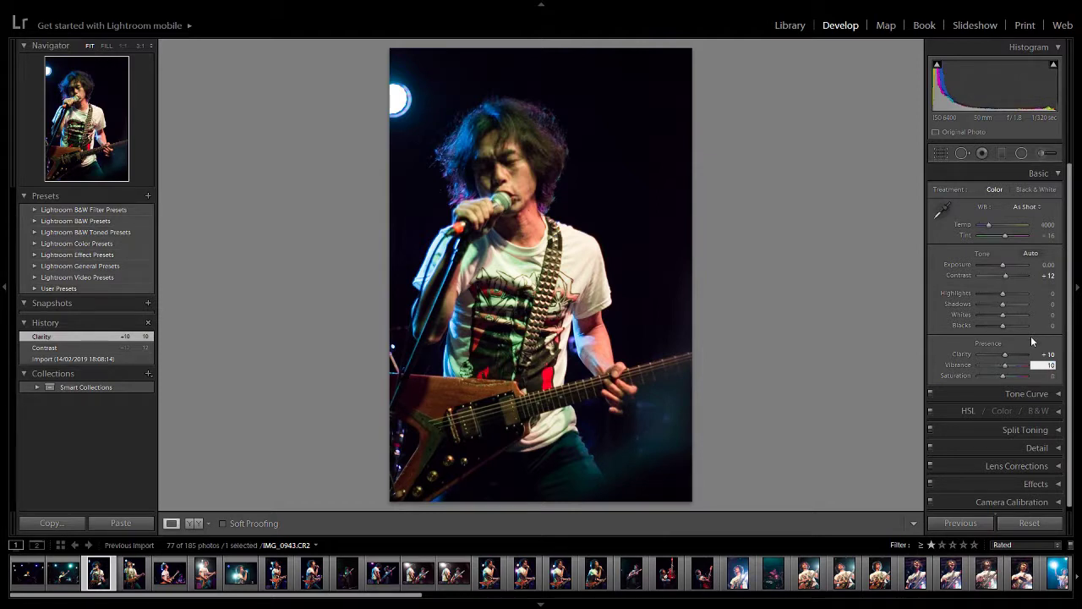
{"action": "key", "text": "Return"}
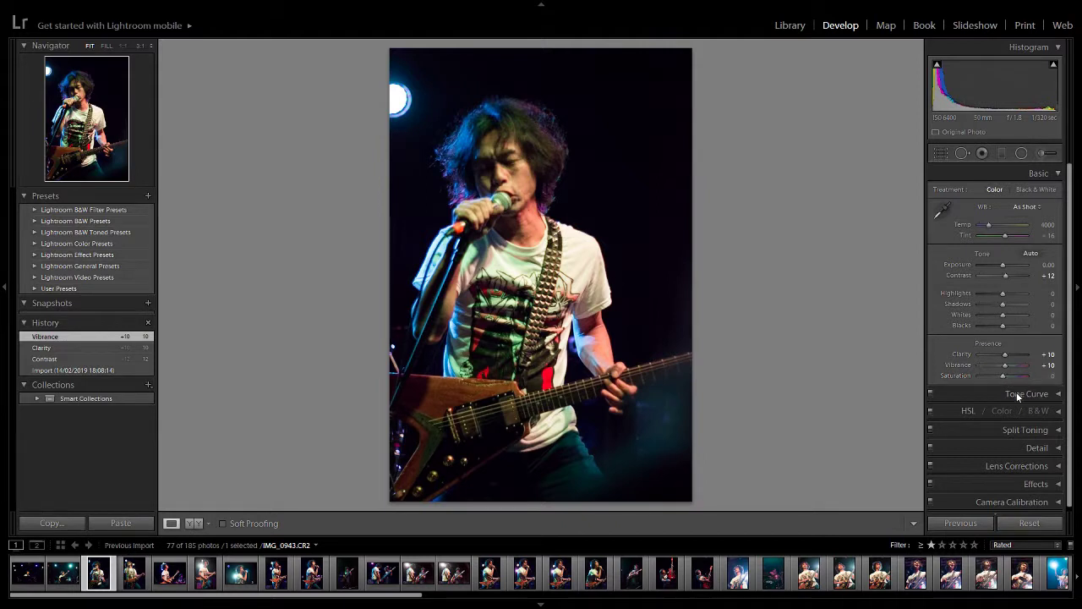
Step: Enable lens profile corrections for the photo, using the Canon EF 50mm profile with the Default setup
{"action": "scroll", "coordinate": [1016, 391], "scroll_direction": "down", "scroll_amount": 1}
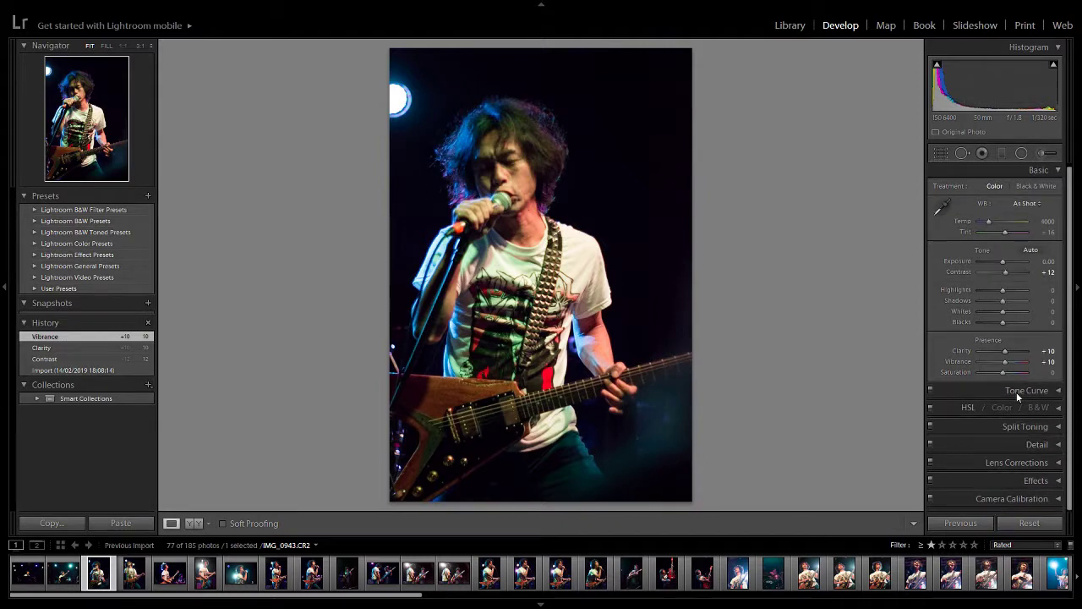
{"action": "left_click", "coordinate": [1044, 444]}
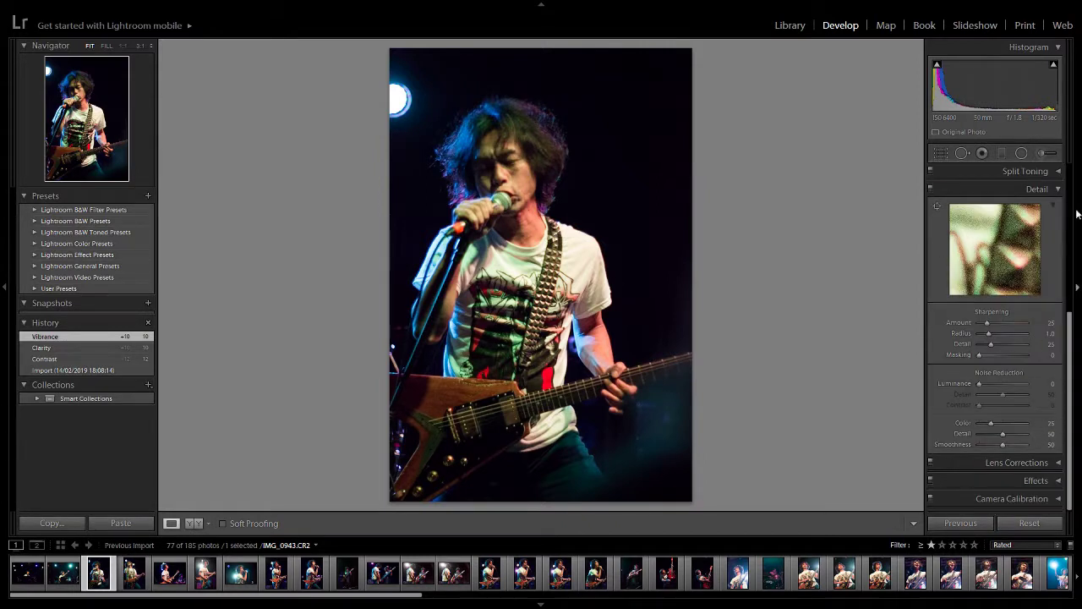
{"action": "left_click", "coordinate": [1046, 188]}
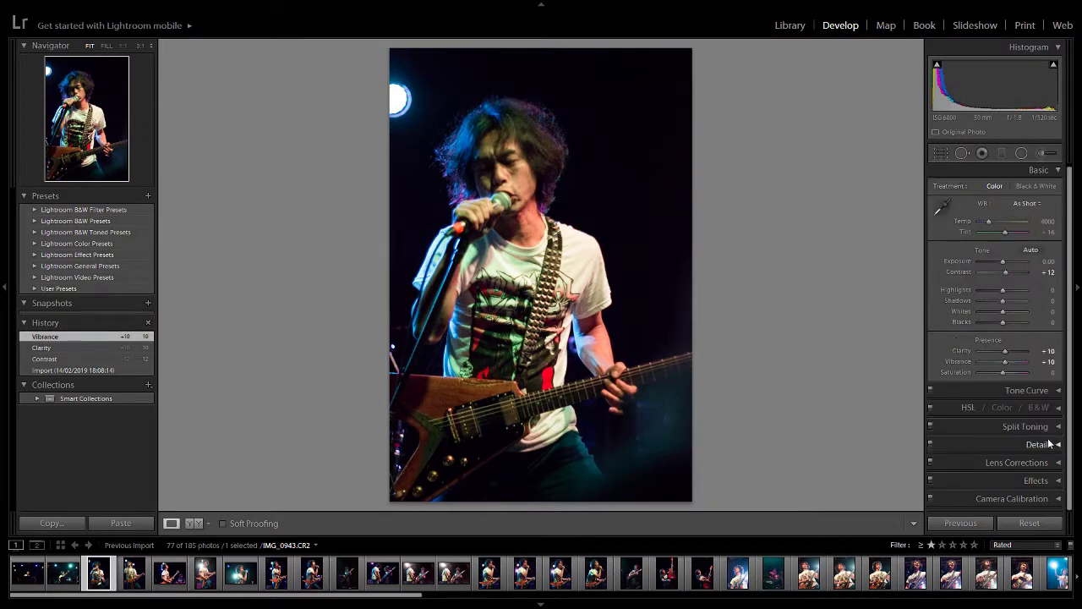
{"action": "left_click", "coordinate": [1037, 463]}
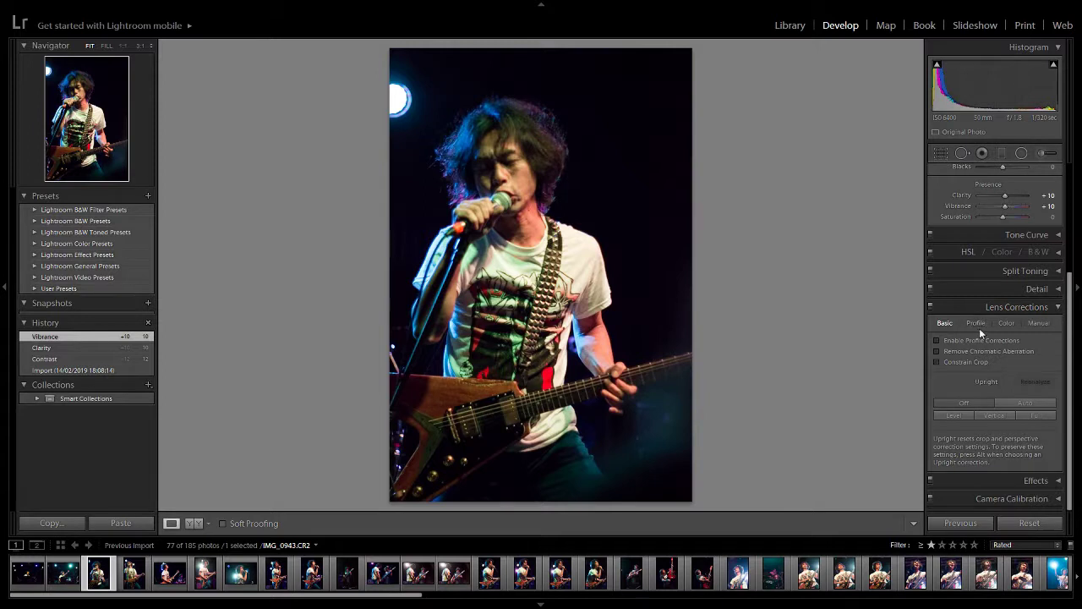
{"action": "left_click", "coordinate": [976, 323]}
{"action": "left_click", "coordinate": [937, 340]}
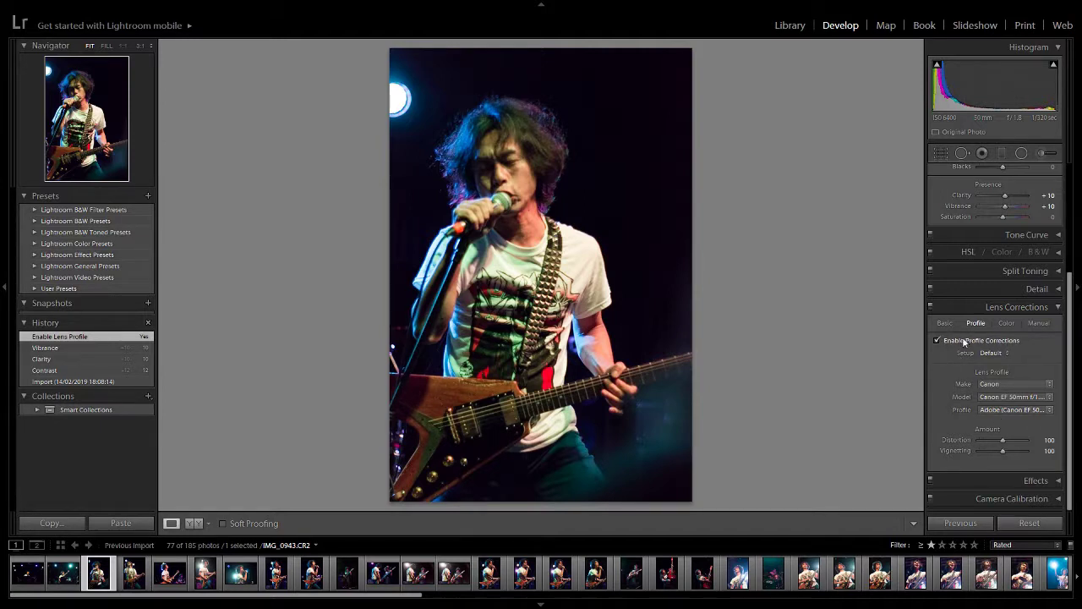
Step: Switch the lens profile corrections off and on repeatedly to compare their effect, leaving them enabled
{"action": "left_click", "coordinate": [936, 341]}
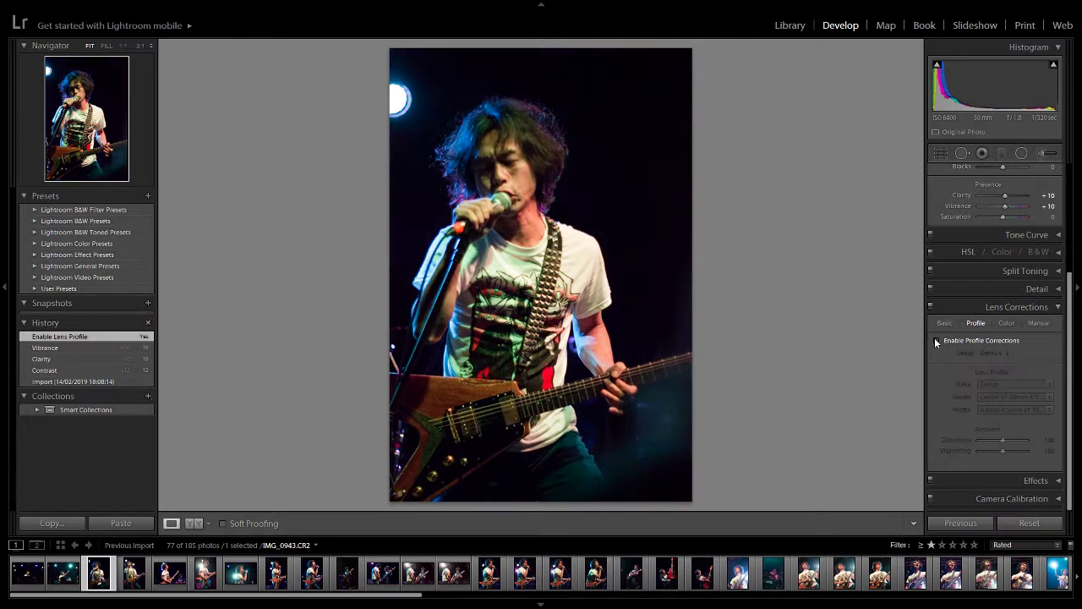
{"action": "left_click", "coordinate": [936, 341]}
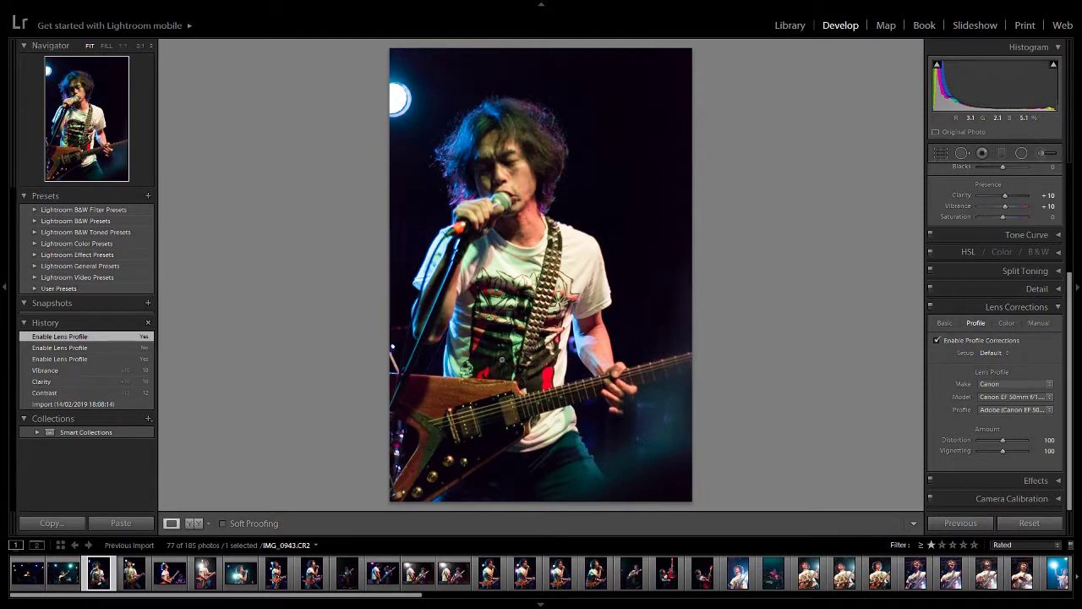
{"action": "left_click", "coordinate": [938, 341]}
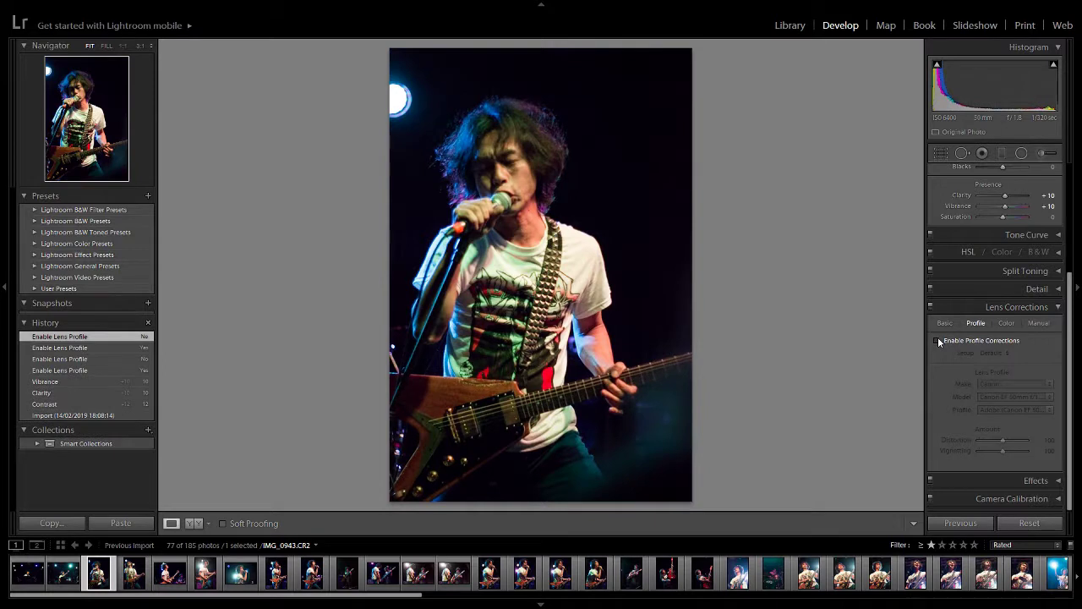
{"action": "left_click", "coordinate": [938, 341]}
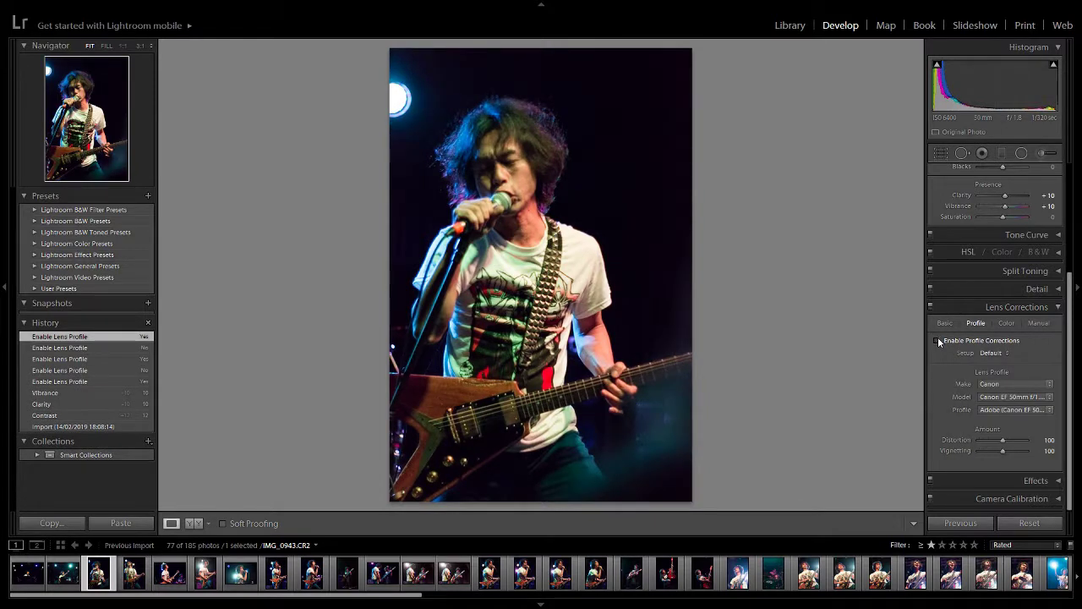
{"action": "left_click", "coordinate": [938, 340]}
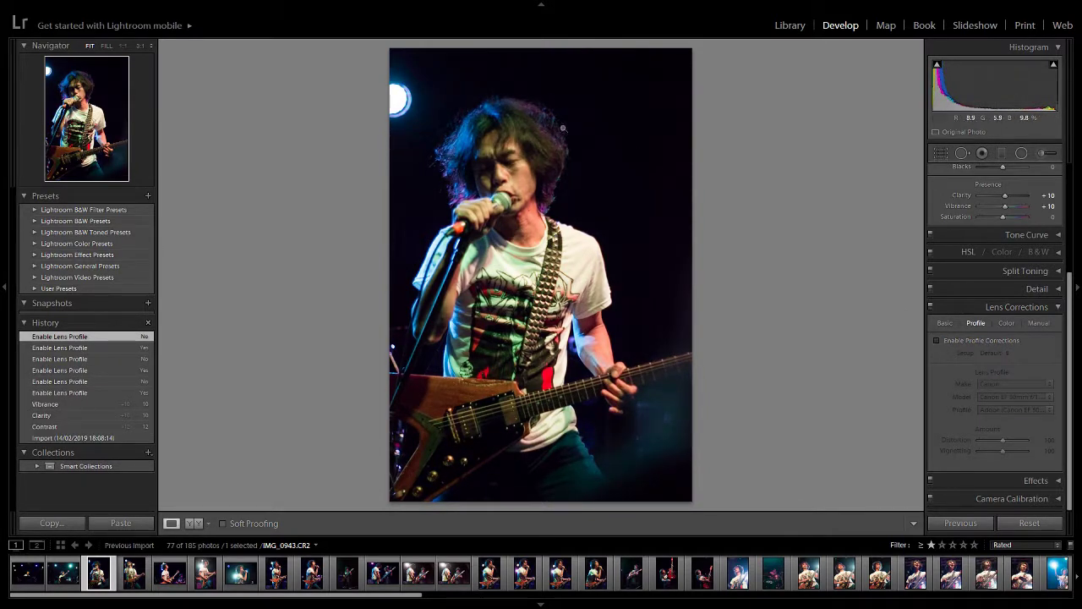
{"action": "left_click", "coordinate": [937, 339]}
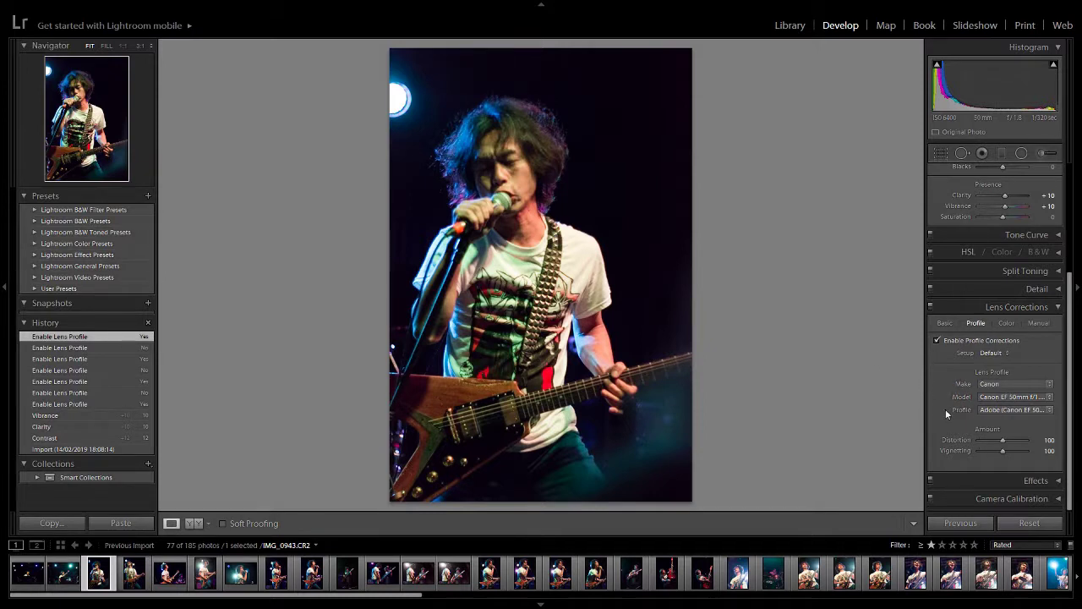
Step: Try a lens distortion amount of 0 and a vignetting amount of 112, and reset both to 100
{"action": "left_click_drag", "start_coordinate": [1003, 440], "coordinate": [1004, 442]}
{"action": "mouse_move", "coordinate": [1003, 441]}
{"action": "left_mouse_down"}
{"action": "mouse_move", "coordinate": [962, 444]}
{"action": "mouse_move", "coordinate": [1044, 442]}
{"action": "mouse_move", "coordinate": [913, 442]}
{"action": "mouse_move", "coordinate": [1000, 450]}
{"action": "mouse_move", "coordinate": [964, 452]}
{"action": "mouse_move", "coordinate": [1007, 466]}
{"action": "mouse_move", "coordinate": [1006, 451]}
{"action": "left_mouse_up"}
{"action": "double_click", "coordinate": [979, 440]}
{"action": "double_click", "coordinate": [1005, 451]}
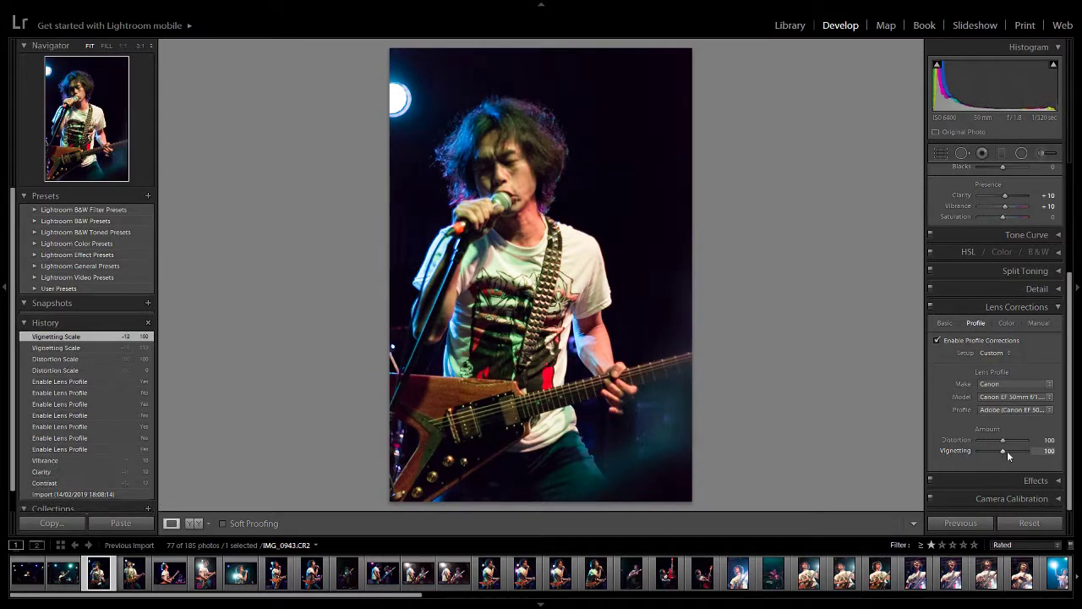
Step: Apply a Highlight Priority post-crop vignette with amount -33, midpoint 57, roundness -90 and feather 75
{"action": "left_click", "coordinate": [1057, 480]}
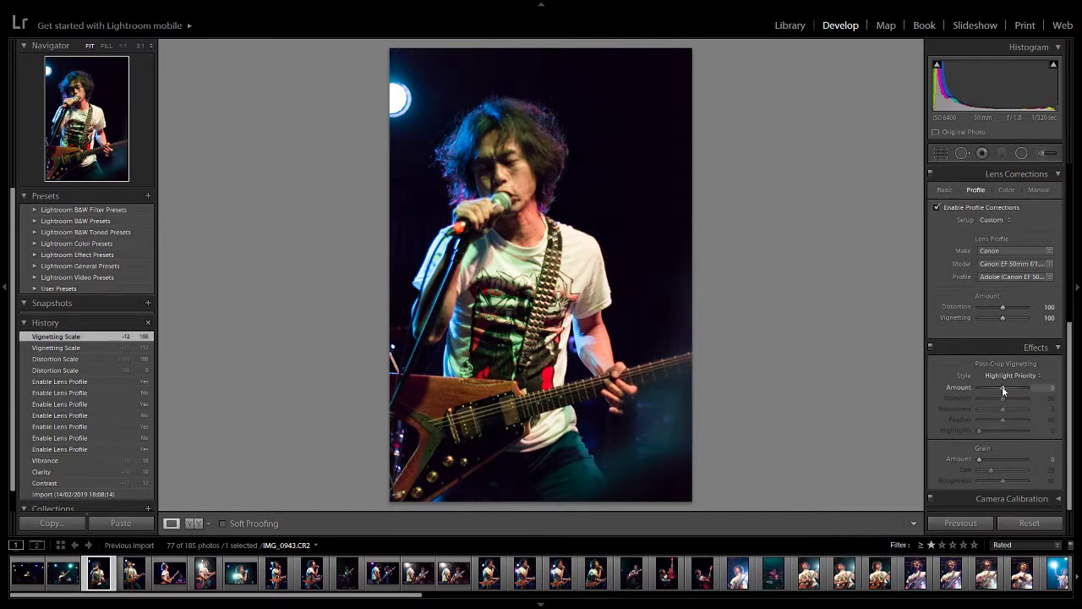
{"action": "mouse_move", "coordinate": [1002, 387]}
{"action": "left_mouse_down"}
{"action": "mouse_move", "coordinate": [962, 391]}
{"action": "mouse_move", "coordinate": [990, 398]}
{"action": "mouse_move", "coordinate": [987, 419]}
{"action": "mouse_move", "coordinate": [1023, 412]}
{"action": "mouse_move", "coordinate": [1007, 408]}
{"action": "left_mouse_up"}
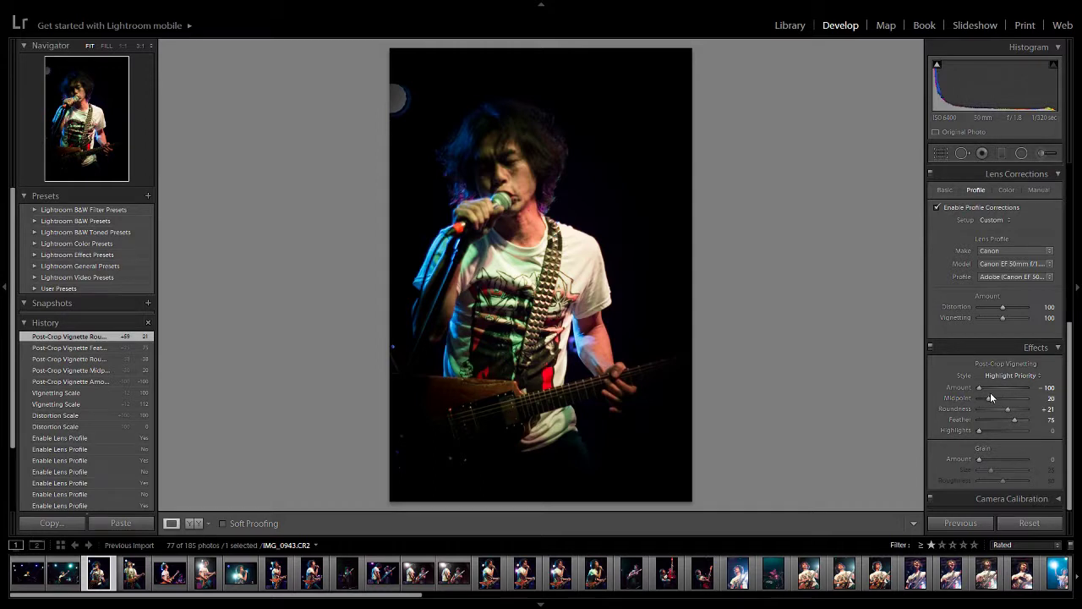
{"action": "left_click_drag", "start_coordinate": [995, 398], "coordinate": [998, 400]}
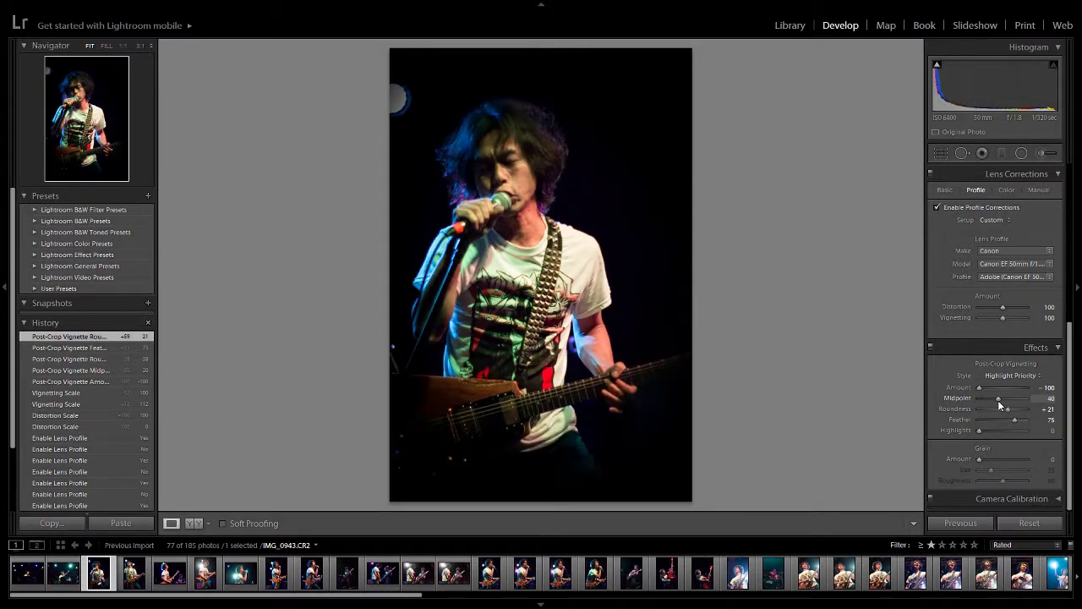
{"action": "mouse_move", "coordinate": [1001, 404]}
{"action": "left_mouse_down"}
{"action": "mouse_move", "coordinate": [989, 389]}
{"action": "mouse_move", "coordinate": [1037, 399]}
{"action": "mouse_move", "coordinate": [985, 410]}
{"action": "left_mouse_up"}
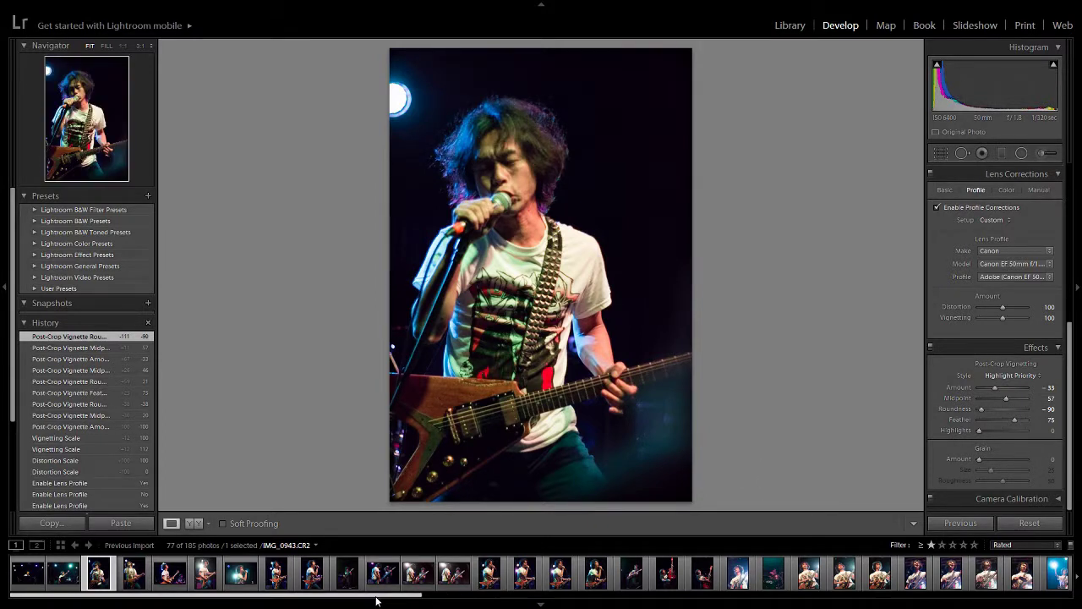
Step: Give IMG_0999.CR2 a post-crop vignette with amount -21, midpoint 69, roundness -14 and feather 81
{"action": "left_click_drag", "start_coordinate": [377, 600], "coordinate": [545, 600]}
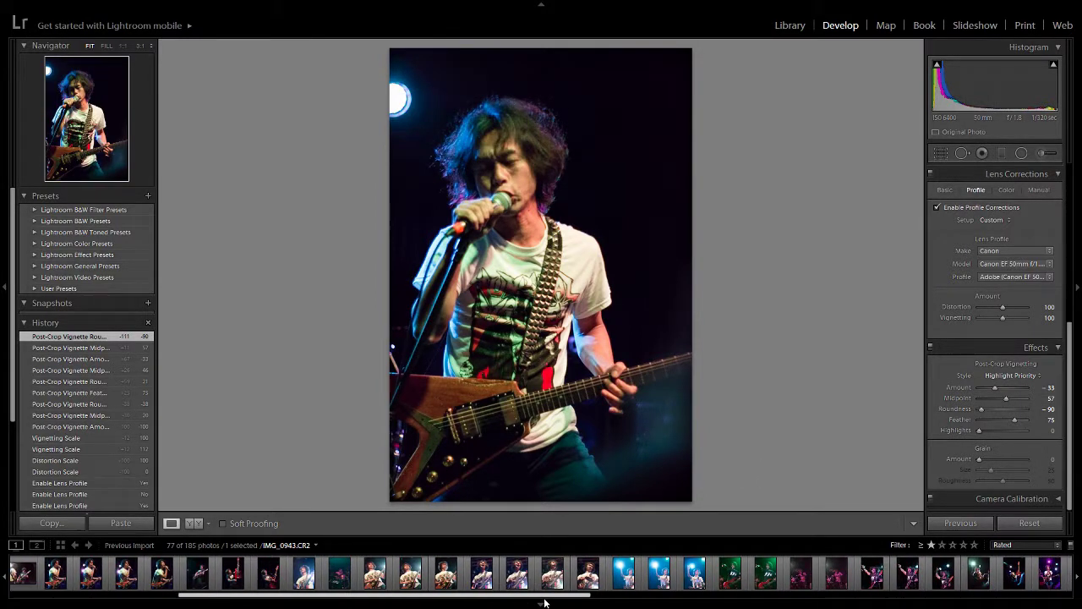
{"action": "left_click", "coordinate": [622, 574]}
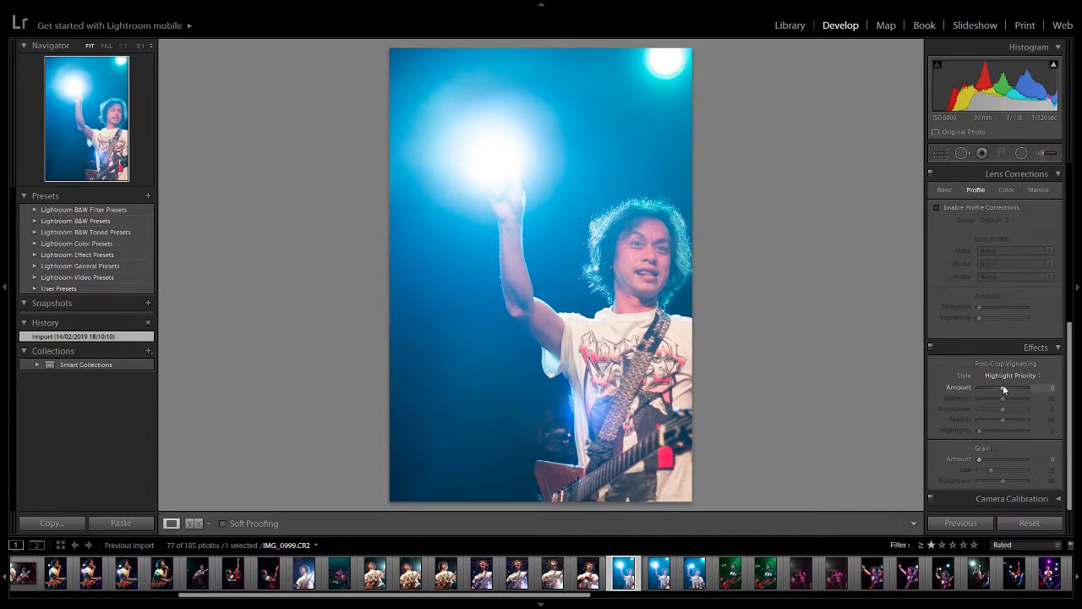
{"action": "left_click_drag", "start_coordinate": [1004, 391], "coordinate": [937, 390]}
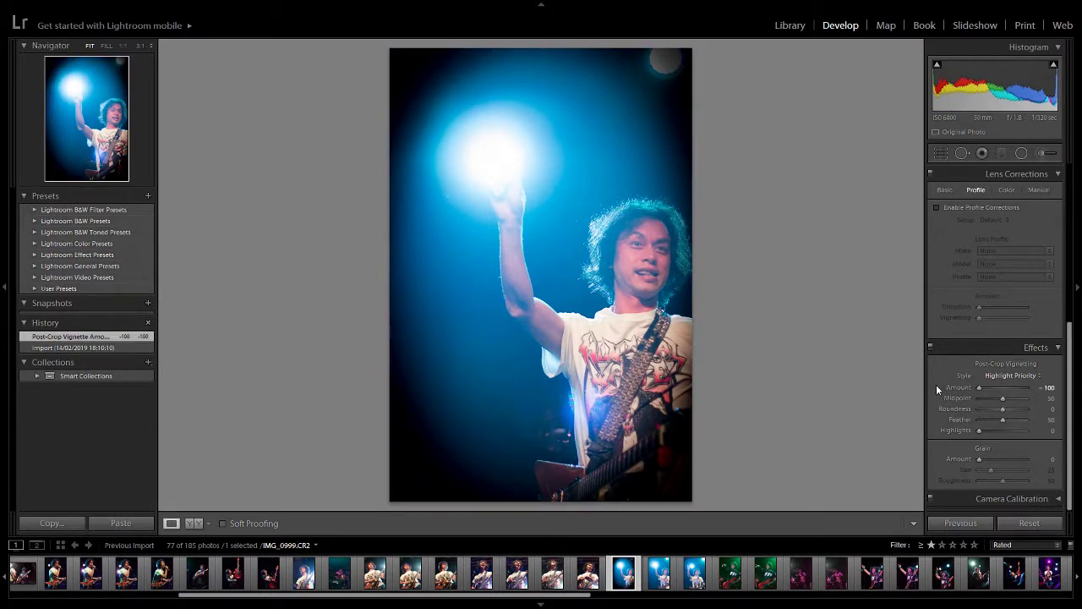
{"action": "left_click_drag", "start_coordinate": [981, 389], "coordinate": [992, 389]}
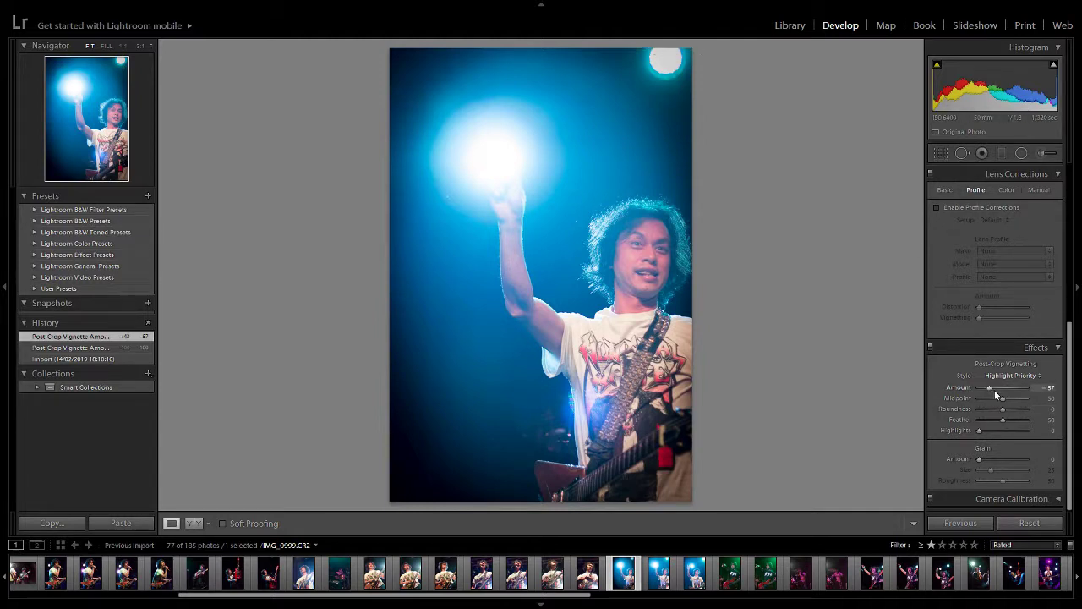
{"action": "mouse_move", "coordinate": [990, 388]}
{"action": "left_mouse_down"}
{"action": "mouse_move", "coordinate": [975, 400]}
{"action": "mouse_move", "coordinate": [1008, 403]}
{"action": "mouse_move", "coordinate": [1000, 413]}
{"action": "mouse_move", "coordinate": [981, 387]}
{"action": "mouse_move", "coordinate": [990, 411]}
{"action": "mouse_move", "coordinate": [981, 411]}
{"action": "mouse_move", "coordinate": [1037, 423]}
{"action": "mouse_move", "coordinate": [994, 400]}
{"action": "mouse_move", "coordinate": [1014, 401]}
{"action": "mouse_move", "coordinate": [999, 391]}
{"action": "left_mouse_up"}
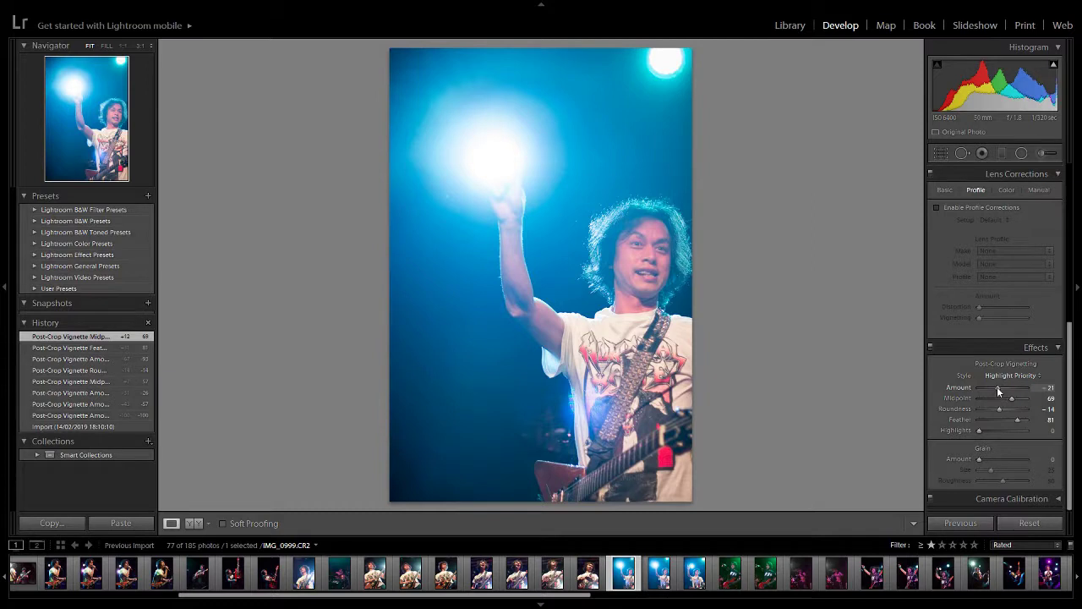
{"action": "left_click_drag", "start_coordinate": [997, 390], "coordinate": [997, 390]}
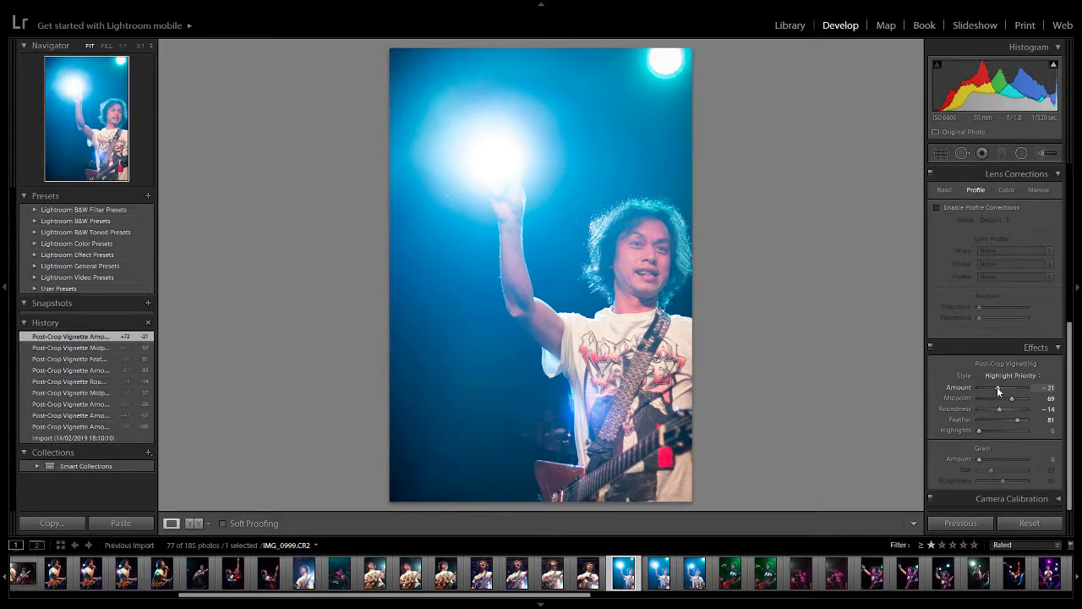
Step: In a before/after comparison of IMG_0999.CR2, enable the lens profile corrections and set the post-crop vignette amount to -26
{"action": "key", "text": "y"}
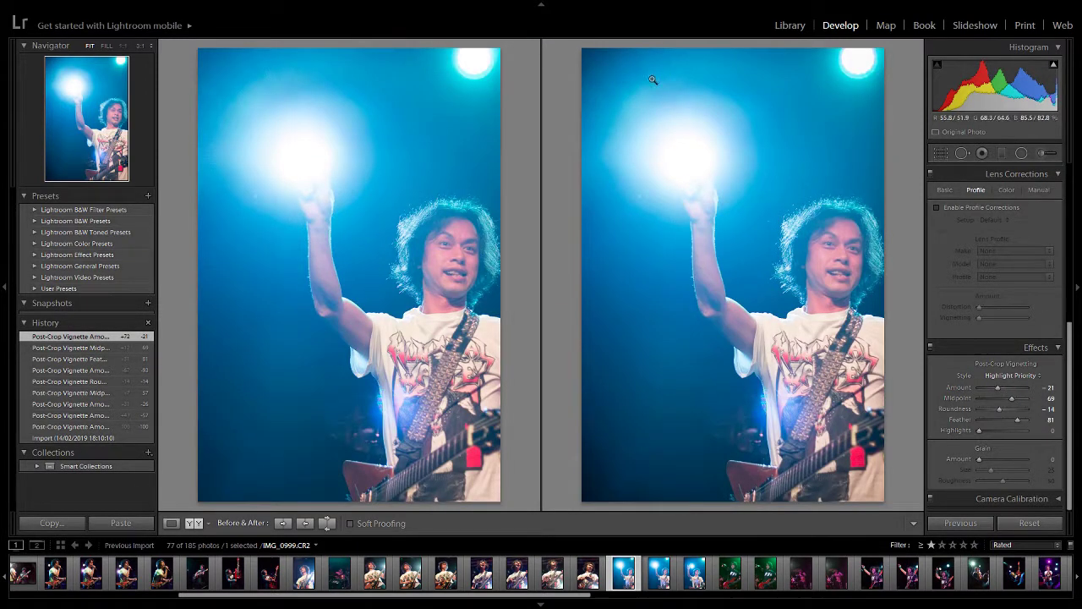
{"action": "scroll", "coordinate": [930, 245], "scroll_direction": "up", "scroll_amount": 1}
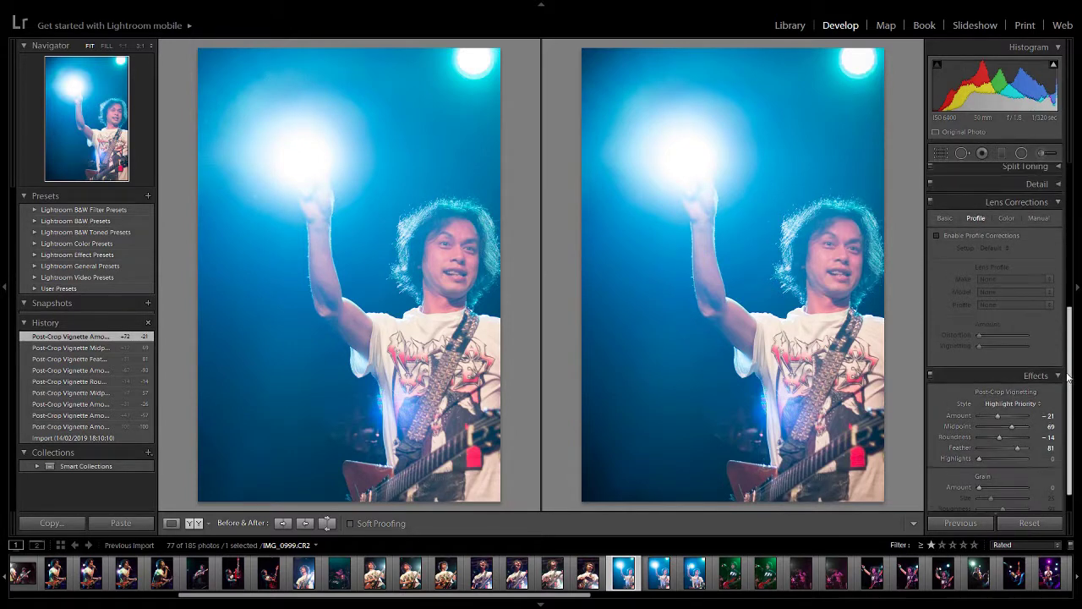
{"action": "left_click", "coordinate": [936, 235]}
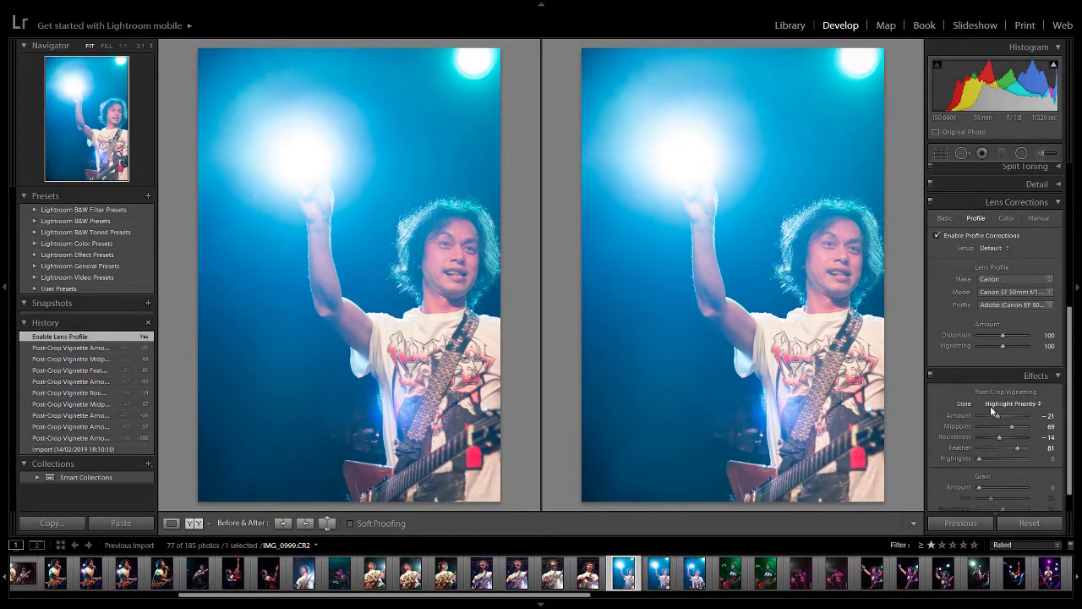
{"action": "scroll", "coordinate": [1064, 405], "scroll_direction": "down", "scroll_amount": 1}
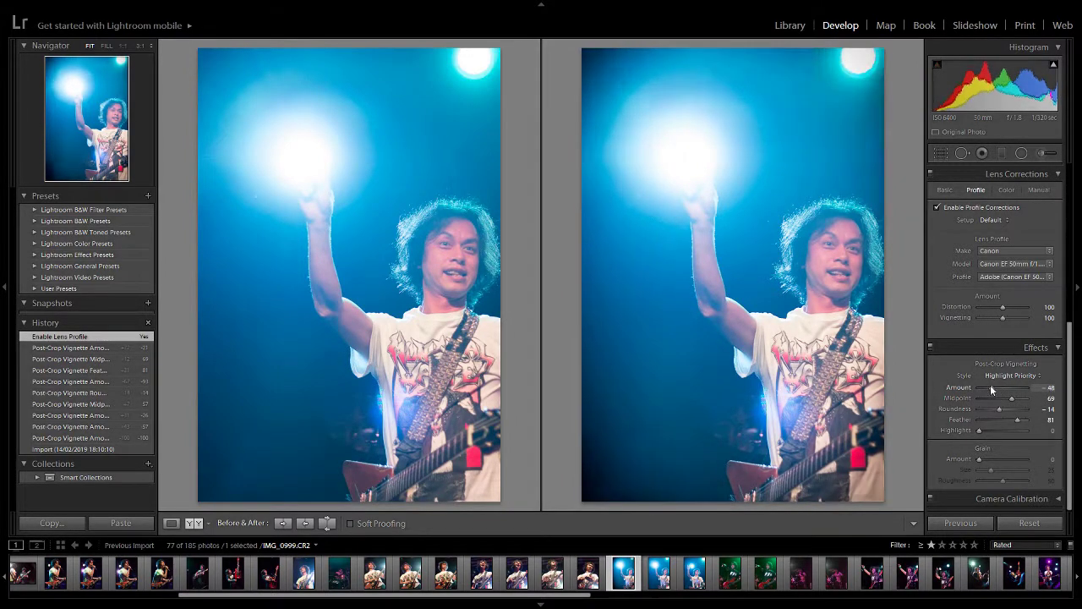
{"action": "left_click_drag", "start_coordinate": [998, 390], "coordinate": [997, 390]}
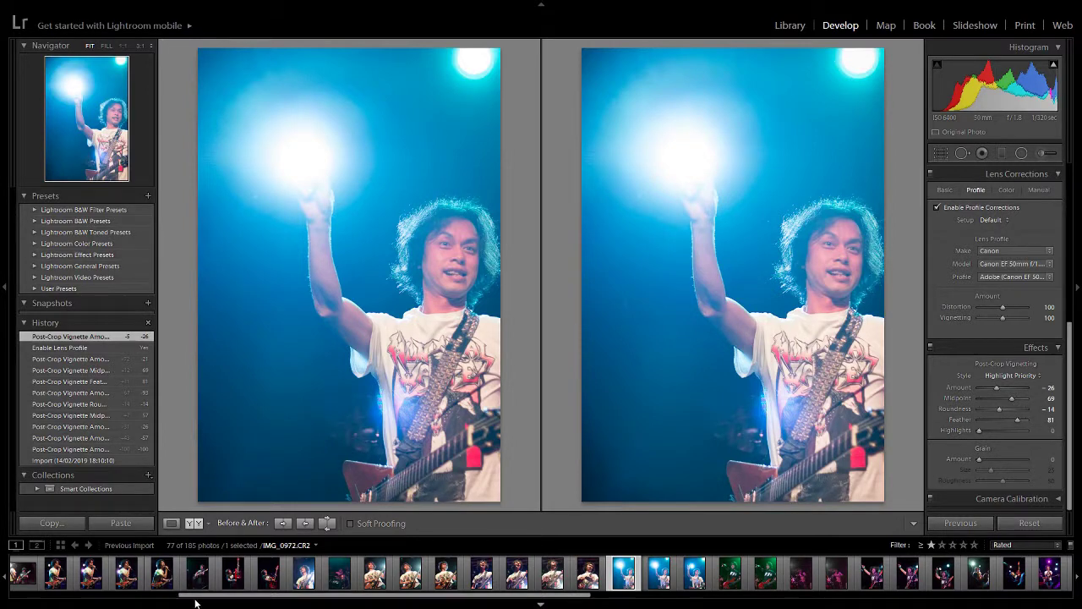
Step: Adjust the post-crop vignette of IMG_0943.CR2 to amount -14, midpoint 68, roundness -10 and feather 81
{"action": "left_click_drag", "start_coordinate": [197, 601], "coordinate": [110, 599]}
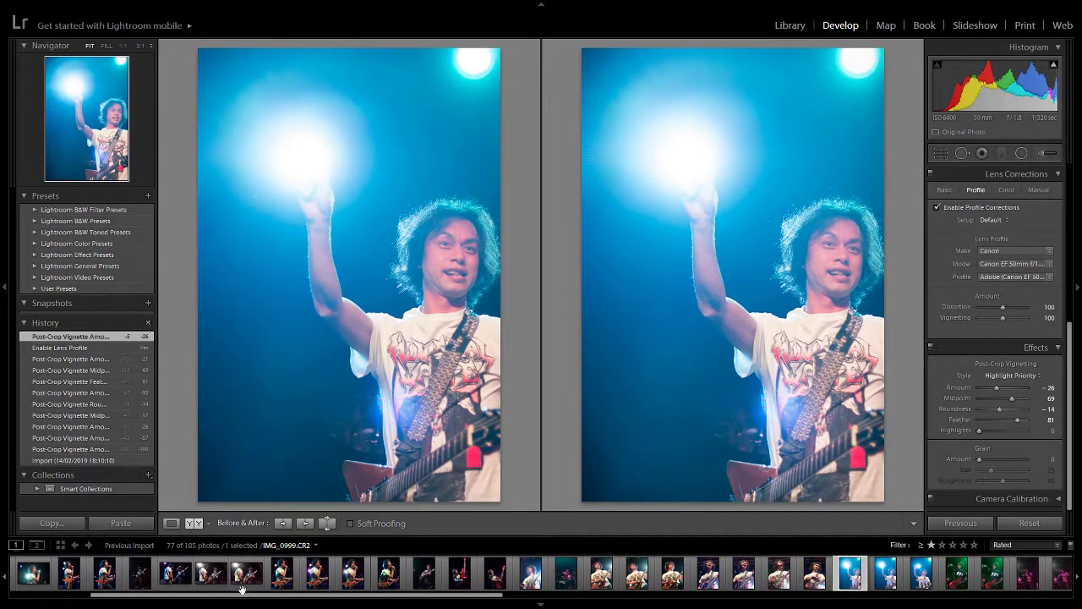
{"action": "left_click_drag", "start_coordinate": [264, 597], "coordinate": [184, 597]}
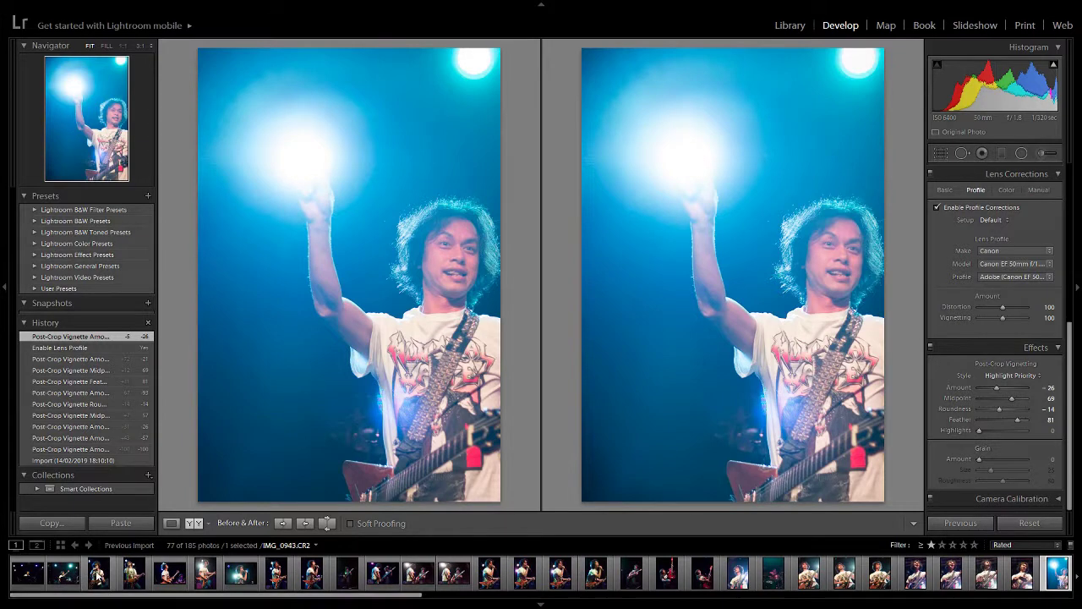
{"action": "left_click", "coordinate": [98, 573]}
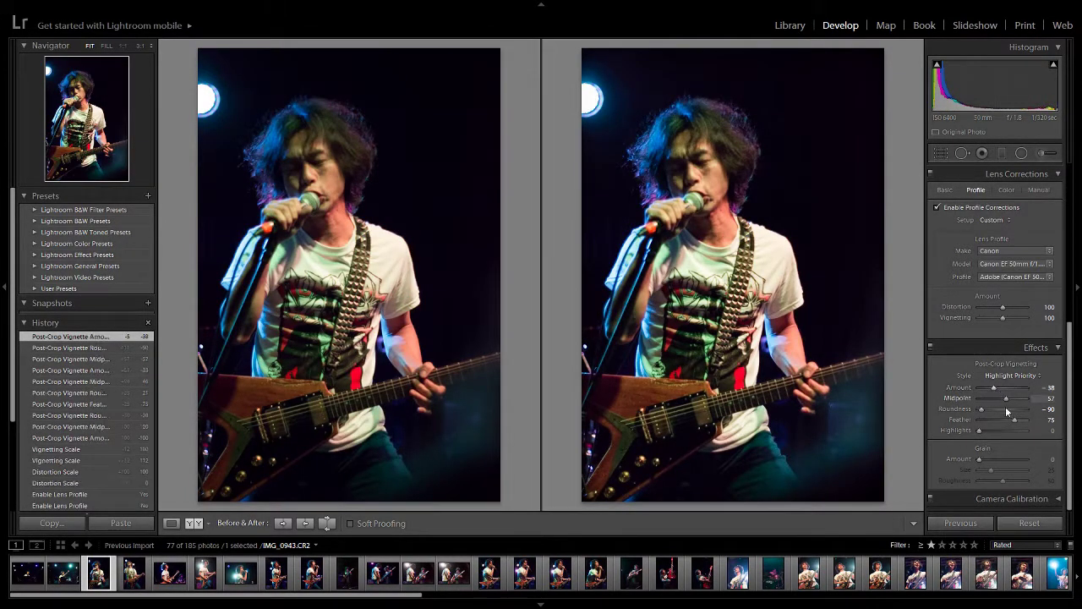
{"action": "left_click_drag", "start_coordinate": [983, 409], "coordinate": [1016, 401]}
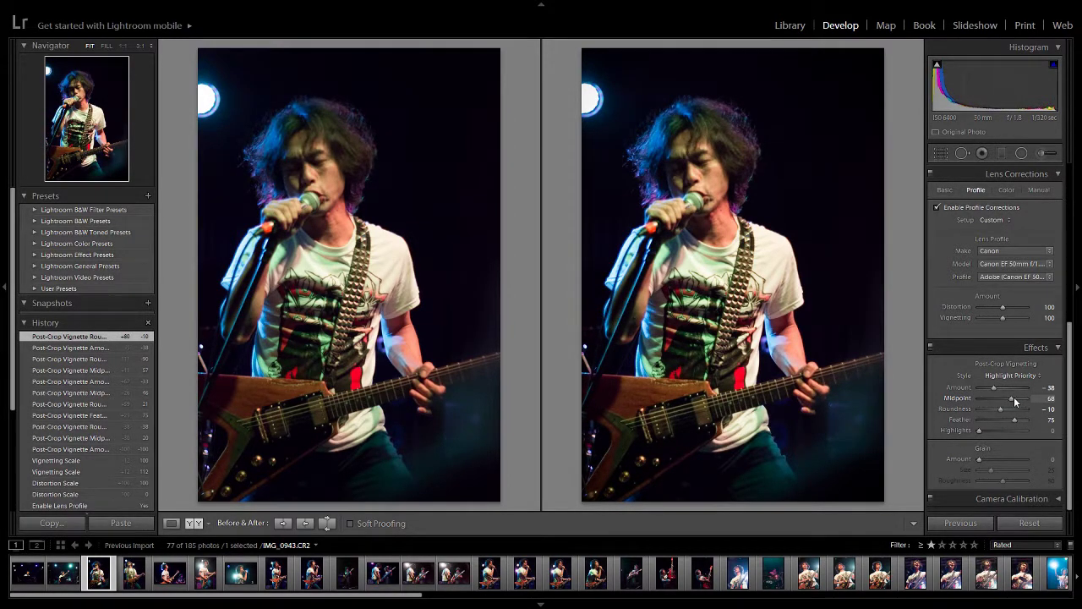
{"action": "left_click_drag", "start_coordinate": [1020, 422], "coordinate": [1007, 390]}
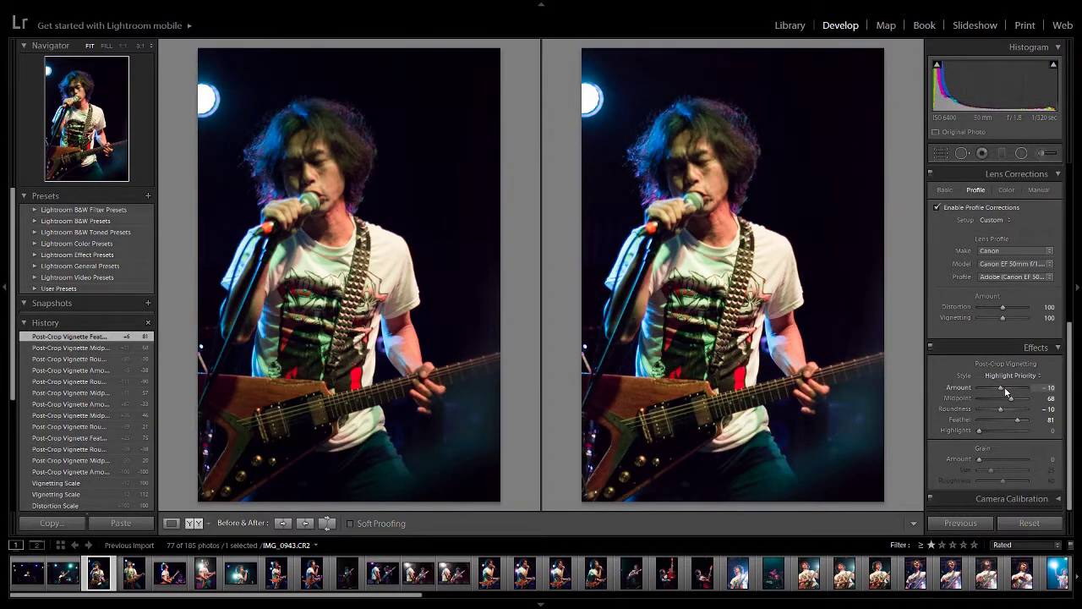
{"action": "left_click_drag", "start_coordinate": [1006, 391], "coordinate": [1006, 391]}
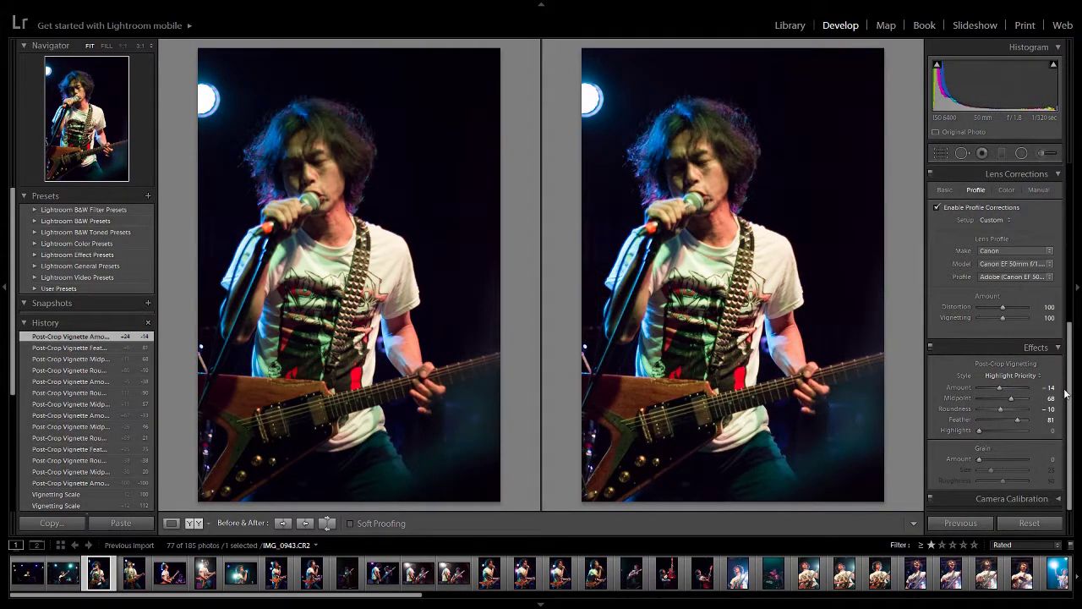
Step: Compare IMG_0943.CR2 before and after the edits, ending in the single-photo view with the basic adjustments shown
{"action": "left_click_drag", "start_coordinate": [1072, 394], "coordinate": [1073, 234]}
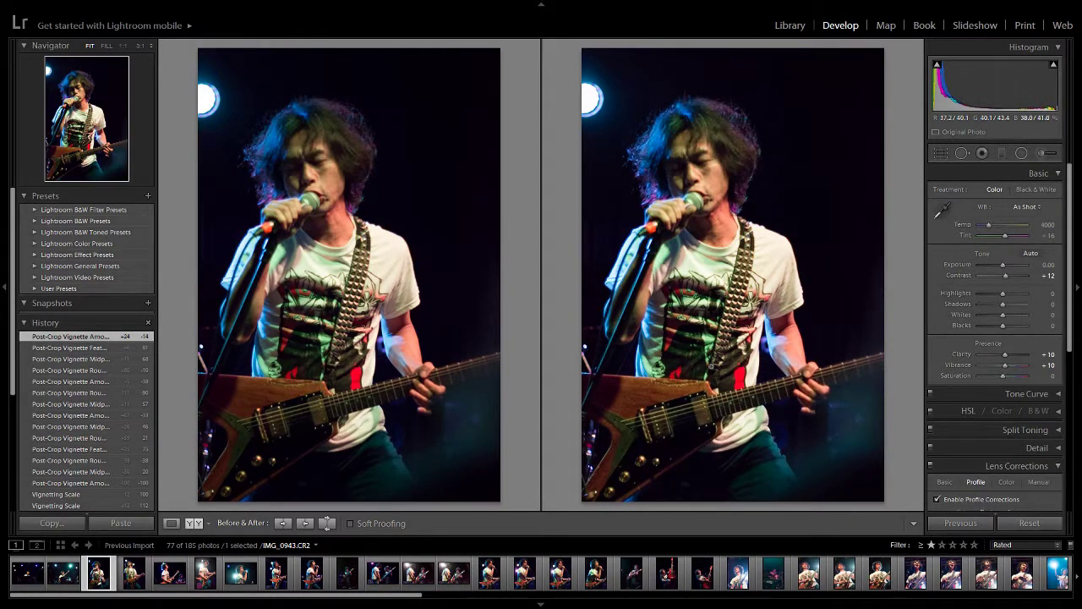
{"action": "key", "text": "y"}
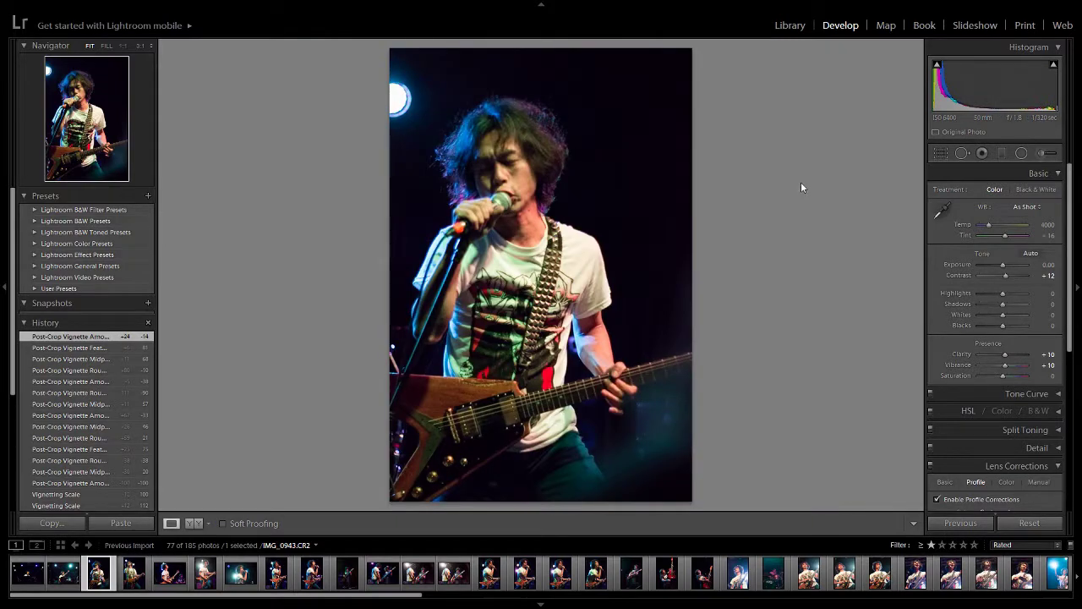
{"action": "key", "text": "y"}
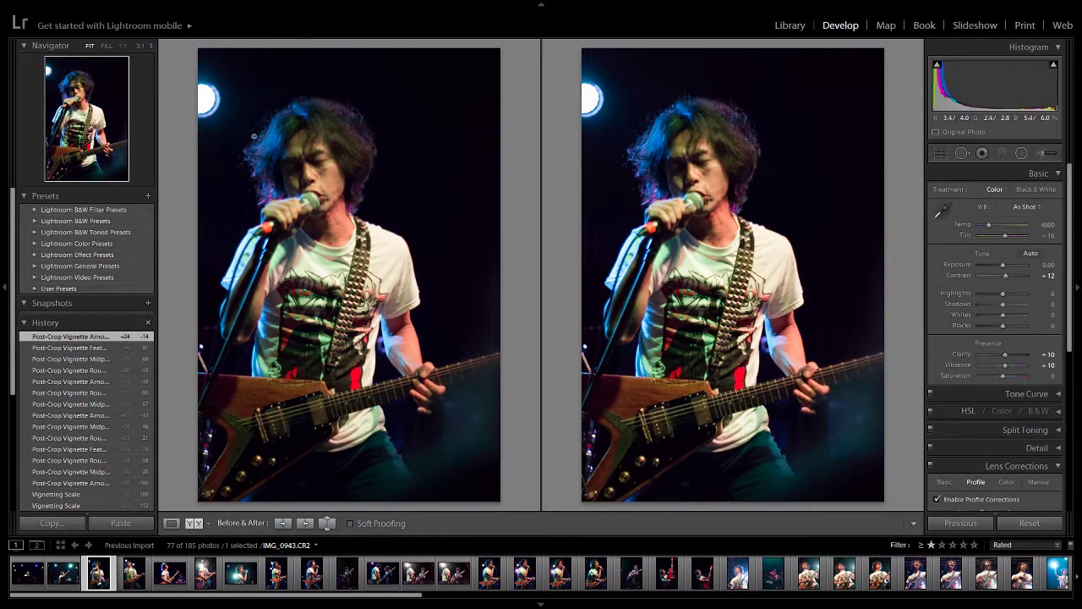
{"action": "key", "text": "y"}
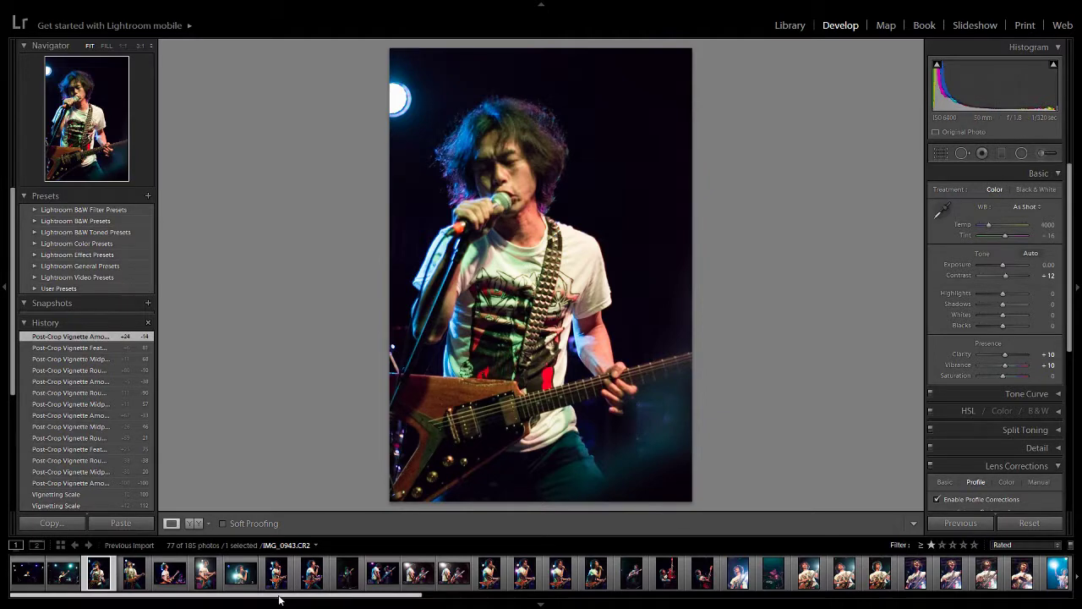
Step: Select all photos from IMG_0943.CR2 through IMG_1105.CR2 and synchronize the develop settings of IMG_0943.CR2 to them
{"action": "left_click_drag", "start_coordinate": [279, 599], "coordinate": [928, 604]}
{"action": "left_click", "coordinate": [1054, 577]}
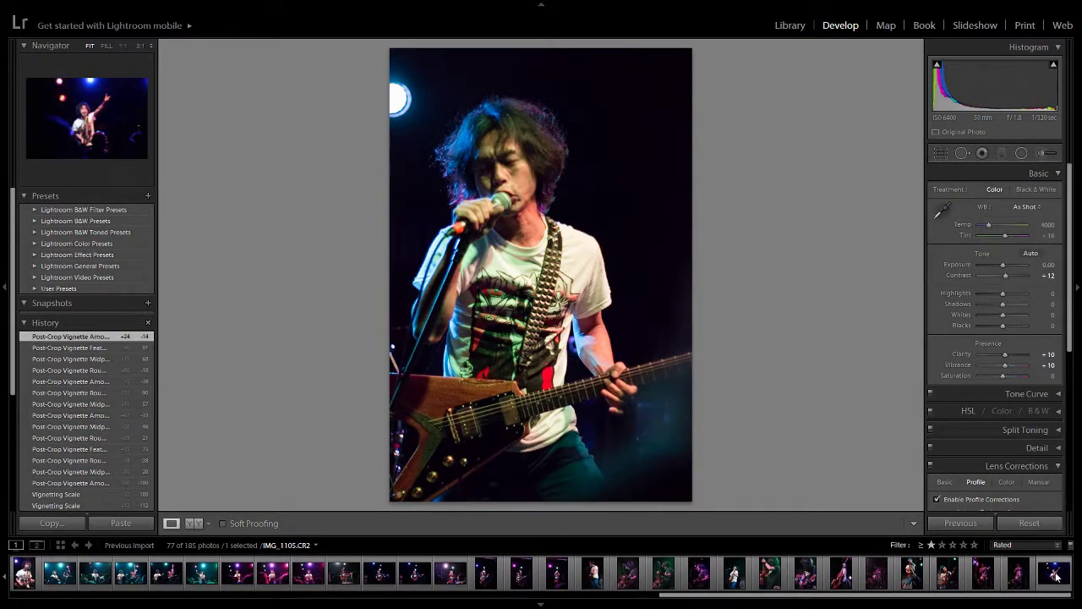
{"action": "key", "text": "ctrl+a"}
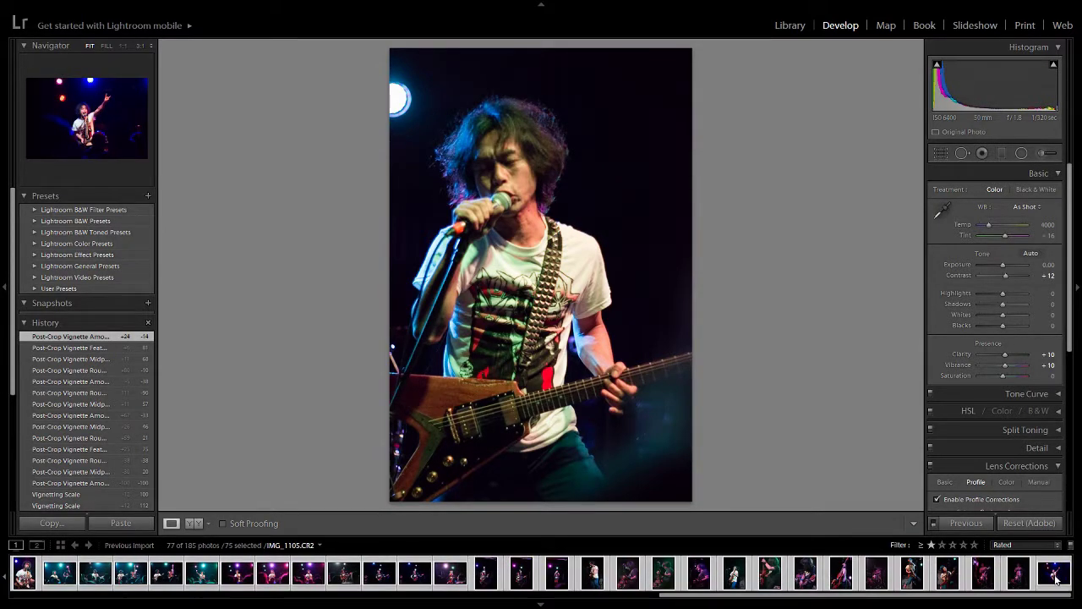
{"action": "left_click_drag", "start_coordinate": [720, 599], "coordinate": [87, 602]}
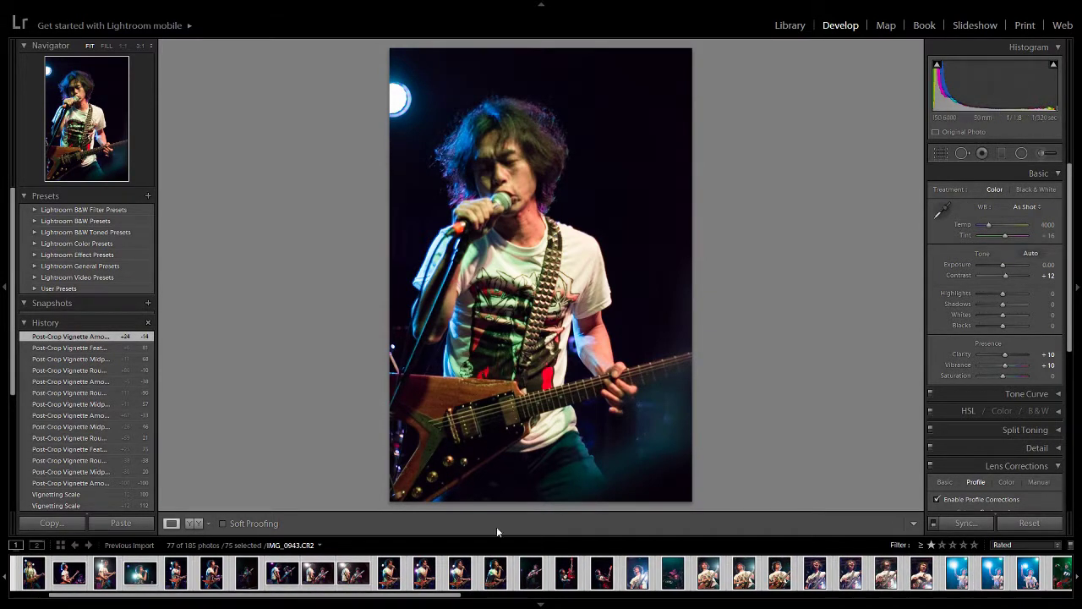
{"action": "left_click_drag", "start_coordinate": [433, 604], "coordinate": [1079, 597]}
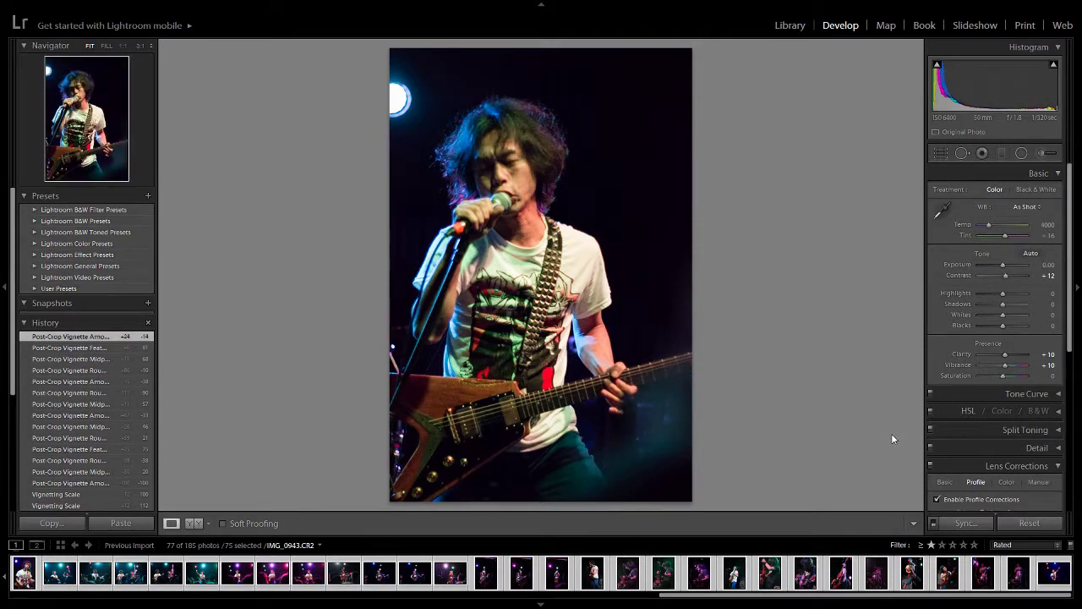
{"action": "left_click", "coordinate": [965, 525]}
{"action": "key", "text": "ctrl+shift+v"}
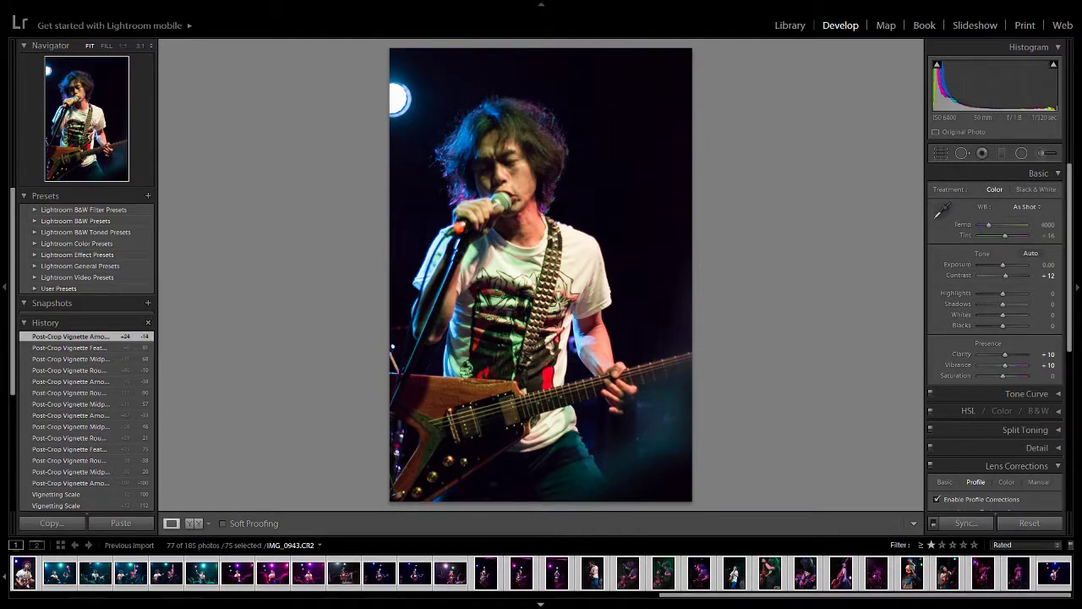
Step: Open IMG_0944.CR2 on its own and check its synchronized basic, lens correction and vignette settings
{"action": "left_click_drag", "start_coordinate": [749, 597], "coordinate": [100, 597]}
{"action": "left_click", "coordinate": [79, 575]}
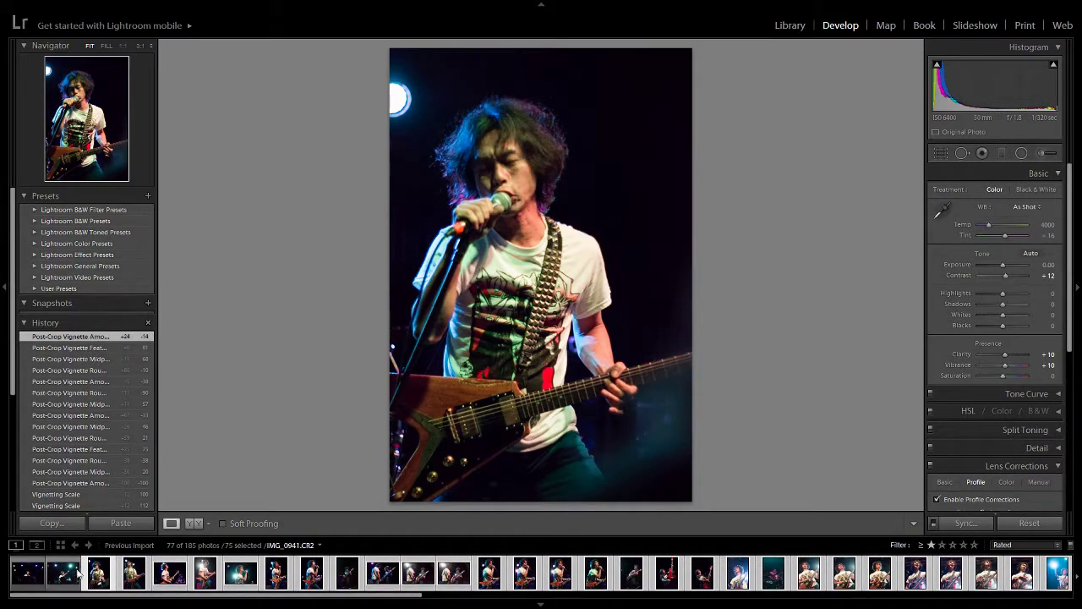
{"action": "left_click", "coordinate": [133, 575]}
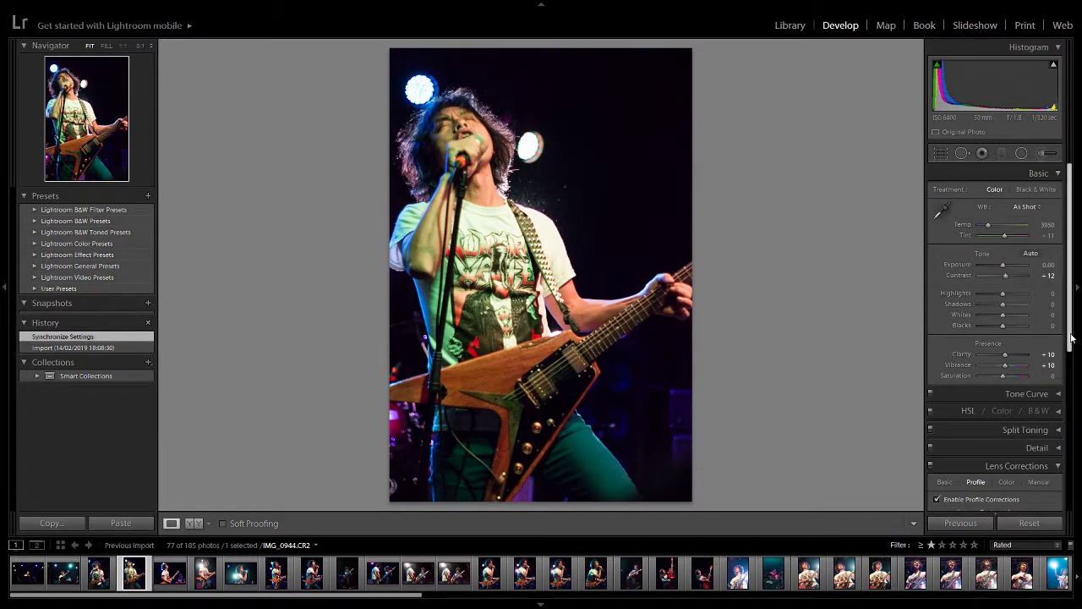
{"action": "scroll", "coordinate": [1071, 338], "scroll_direction": "down", "scroll_amount": 2}
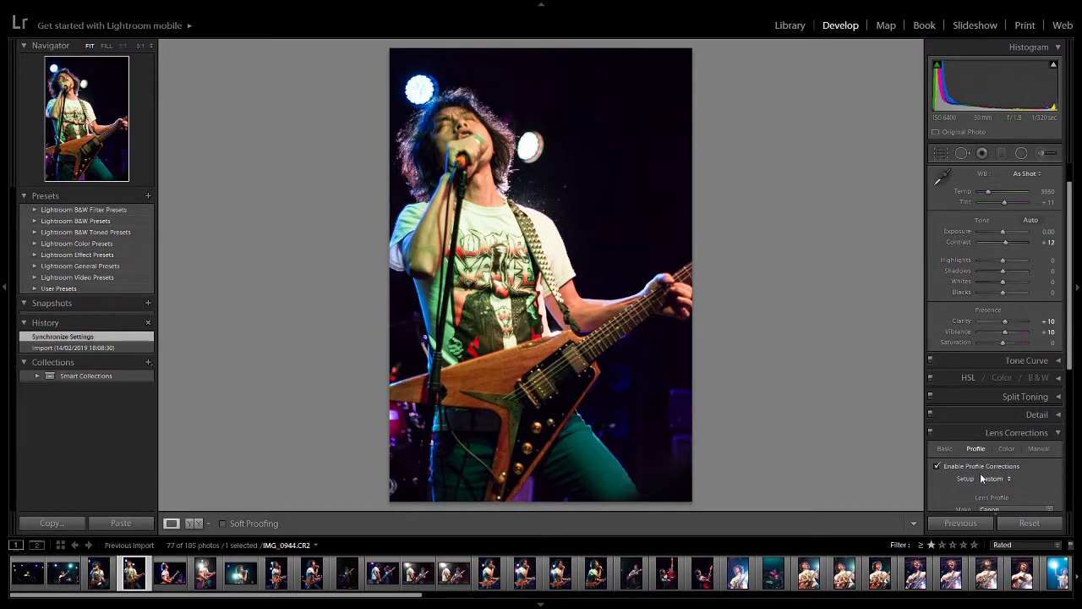
{"action": "scroll", "coordinate": [1070, 423], "scroll_direction": "down", "scroll_amount": 1}
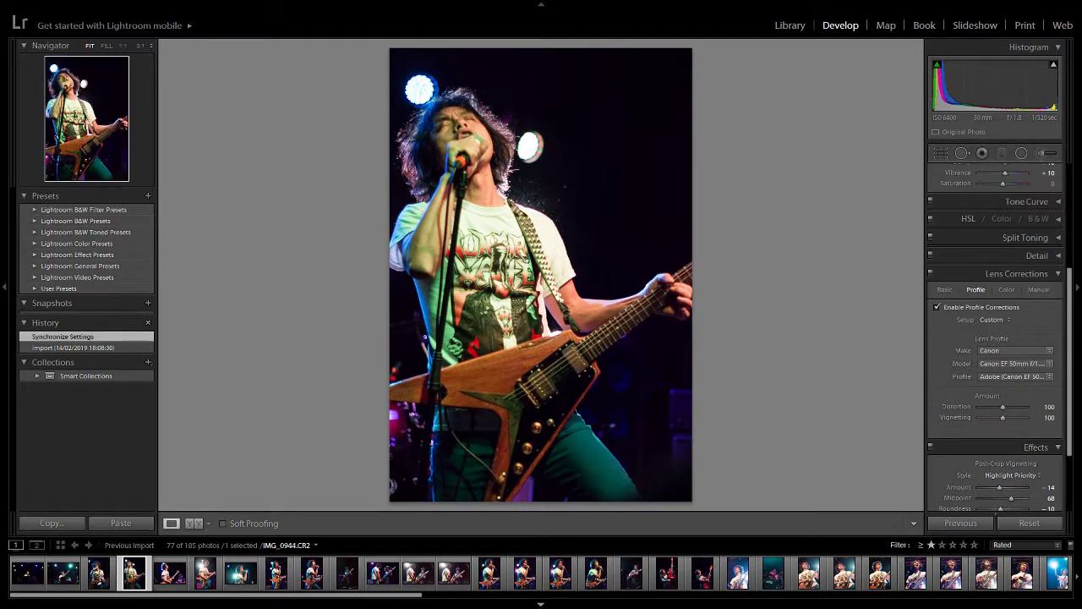
Step: Review the synchronized look on the photos from IMG_0943.CR2 to IMG_0956.CR2, ending on IMG_0952.CR2
{"action": "left_click", "coordinate": [109, 582]}
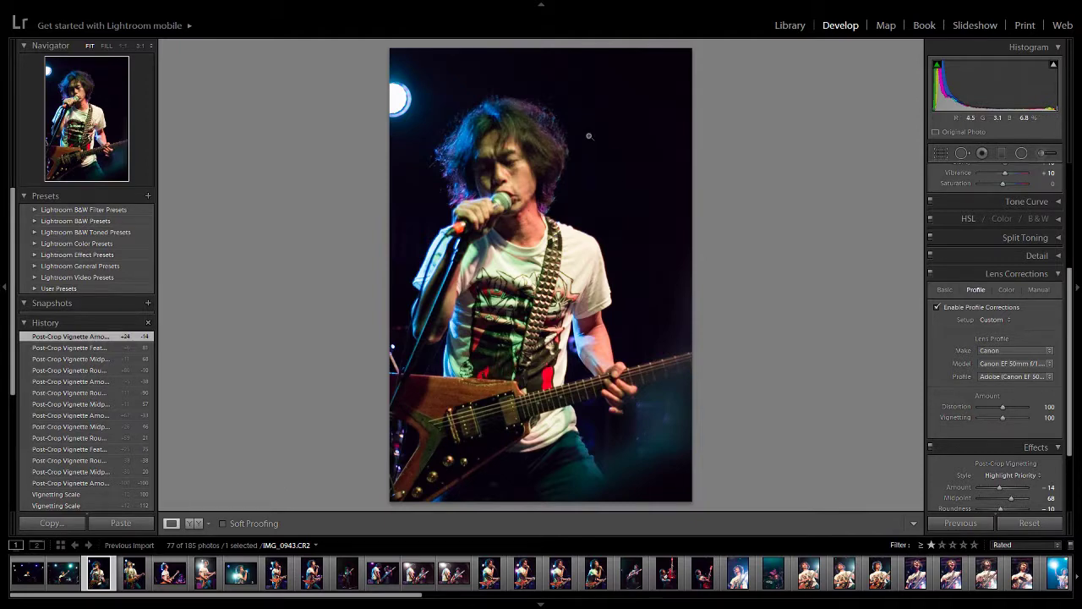
{"action": "left_click", "coordinate": [133, 573]}
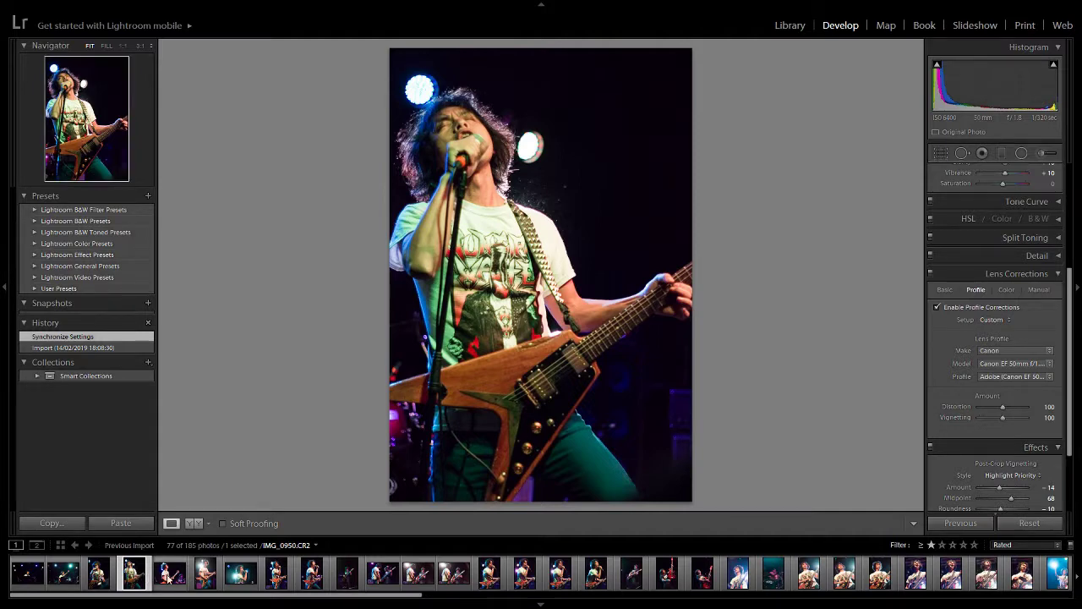
{"action": "left_click", "coordinate": [169, 573]}
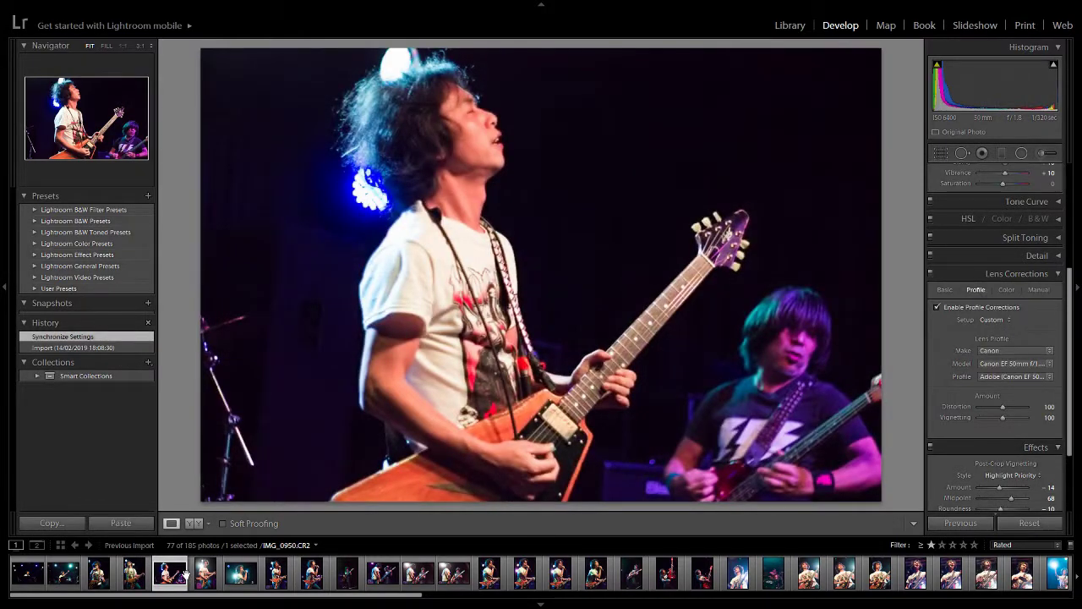
{"action": "left_click", "coordinate": [205, 574]}
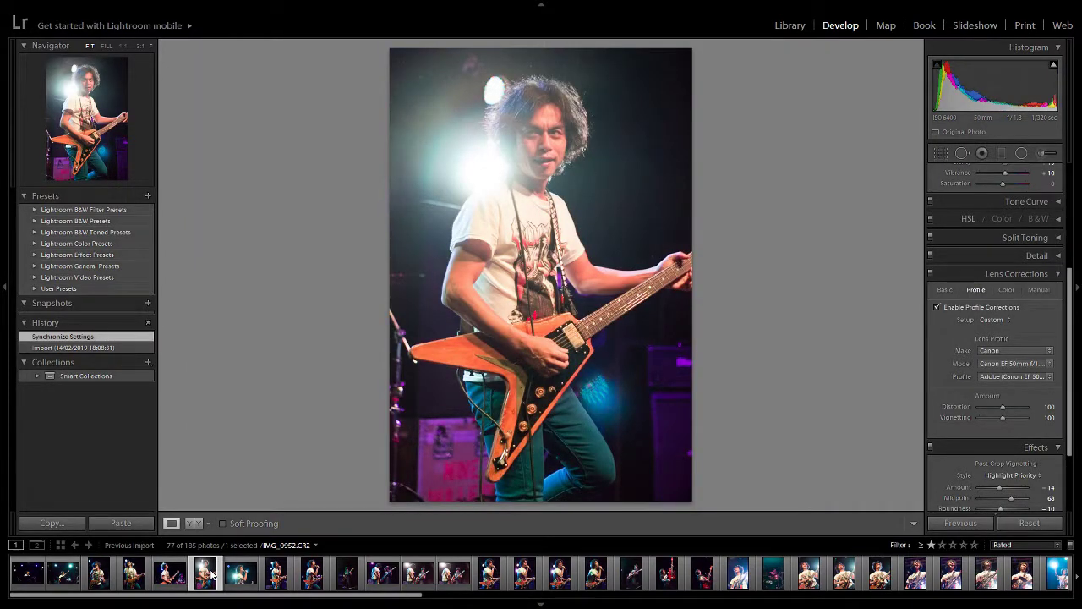
{"action": "left_click", "coordinate": [226, 579]}
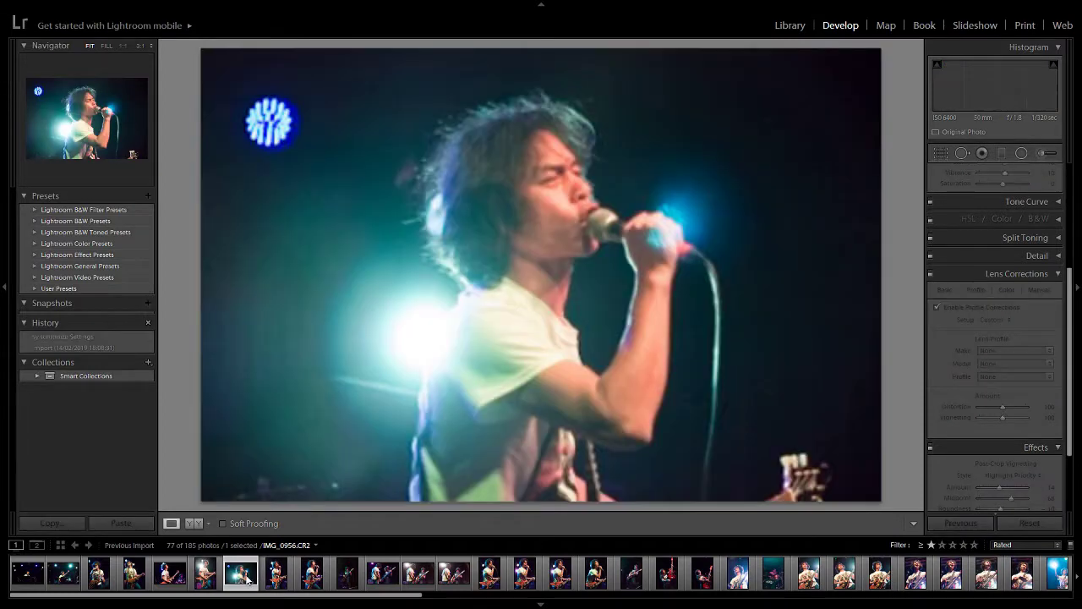
{"action": "left_click", "coordinate": [204, 575]}
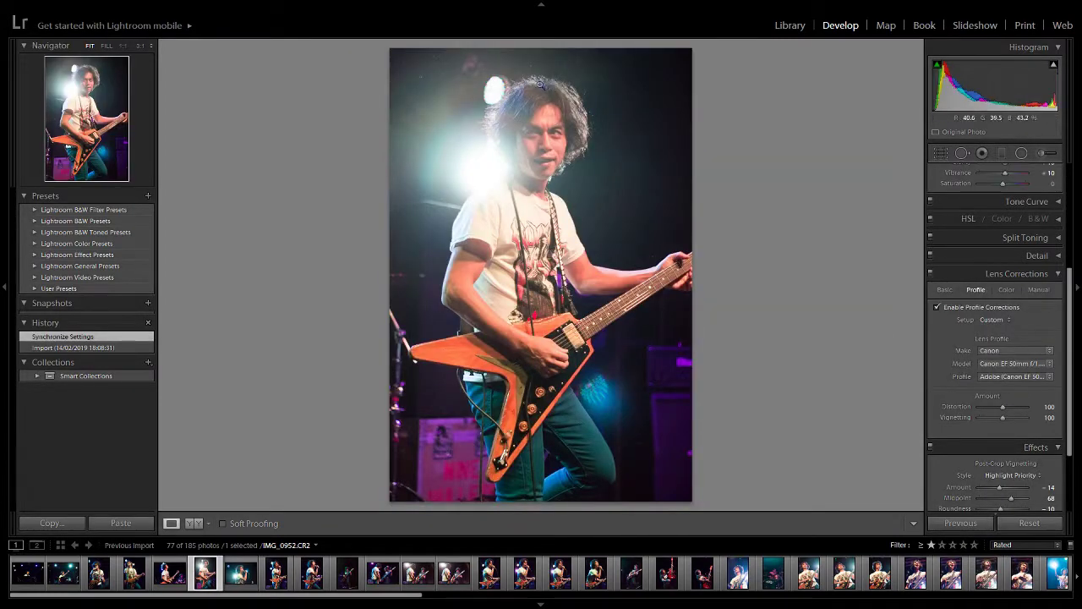
Step: Inspect the guitarist's face in IMG_0952.CR2 at 1:1 magnification, and return to the fitted view
{"action": "left_click", "coordinate": [539, 132]}
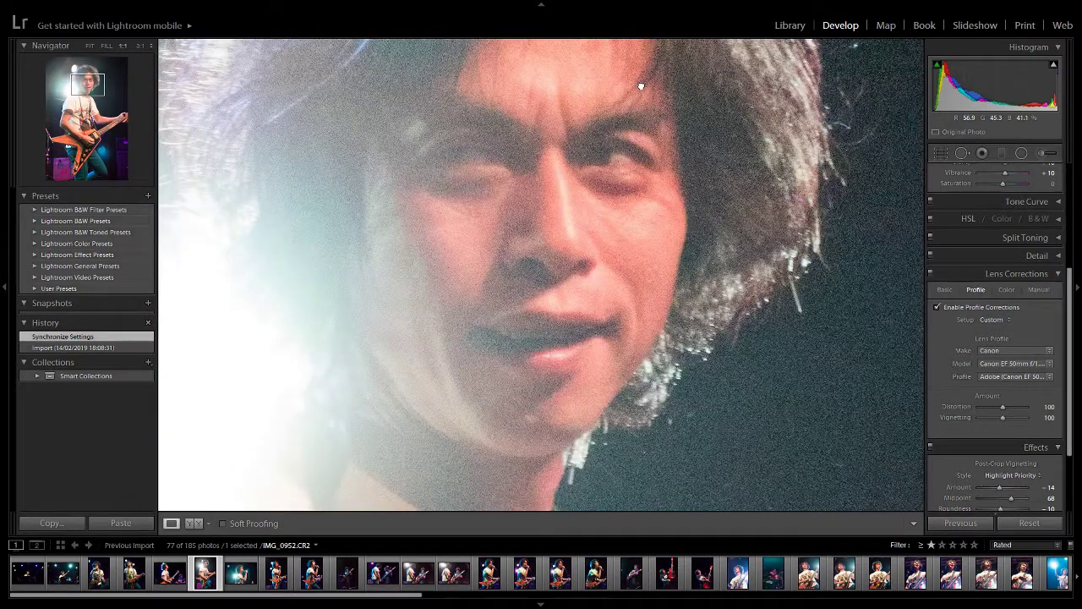
{"action": "left_click_drag", "start_coordinate": [641, 87], "coordinate": [639, 123]}
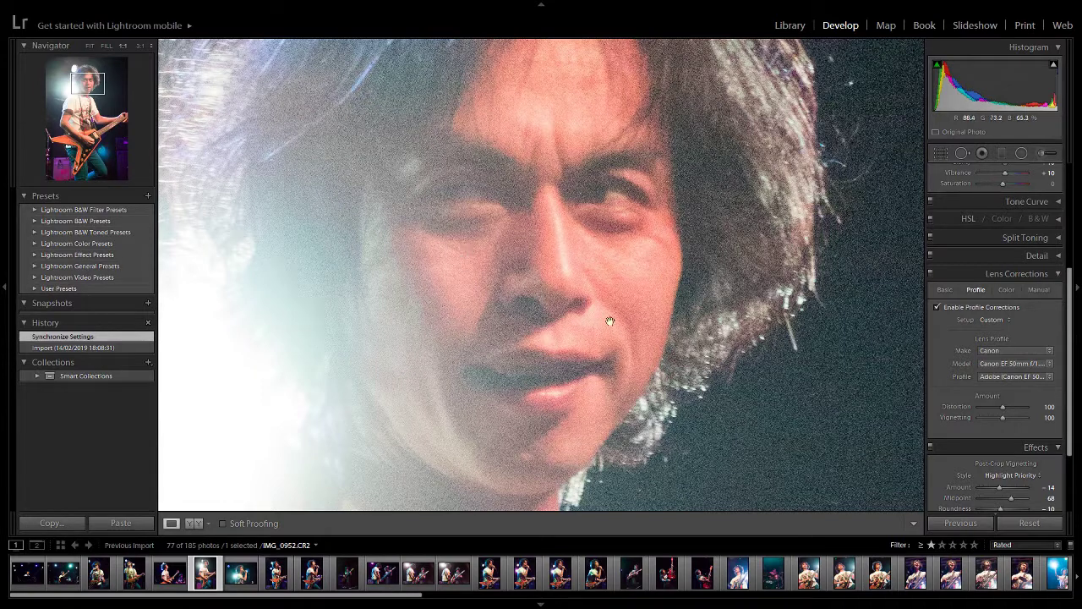
{"action": "left_click", "coordinate": [595, 290]}
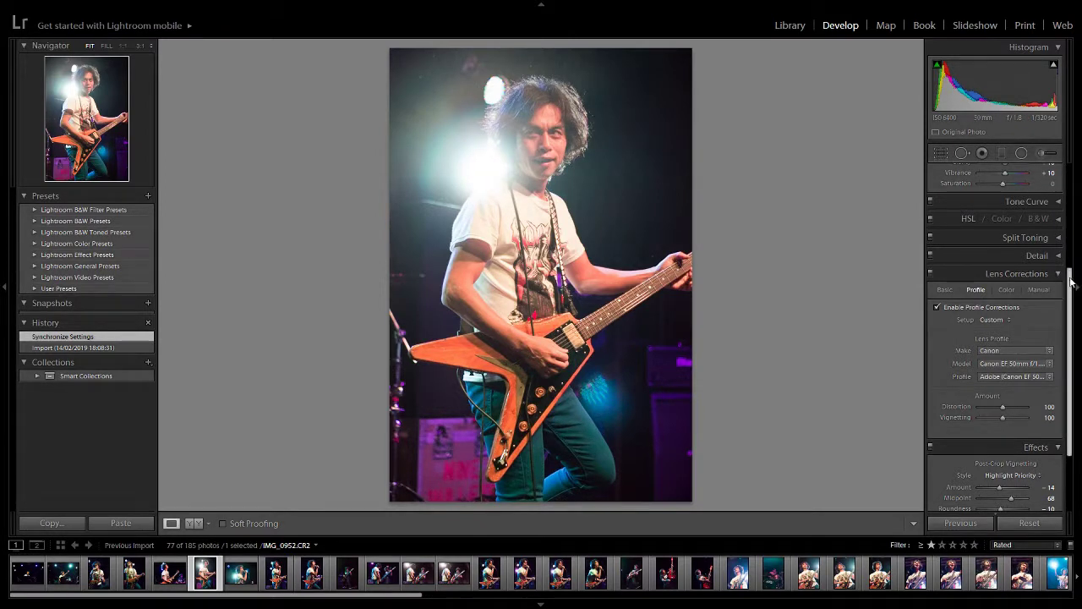
Step: Crop IMG_0952.CR2 slightly tighter with the aspect ratio locked, trimming the photo's left and bottom edges
{"action": "scroll", "coordinate": [1072, 283], "scroll_direction": "up", "scroll_amount": 5}
{"action": "left_click", "coordinate": [940, 153]}
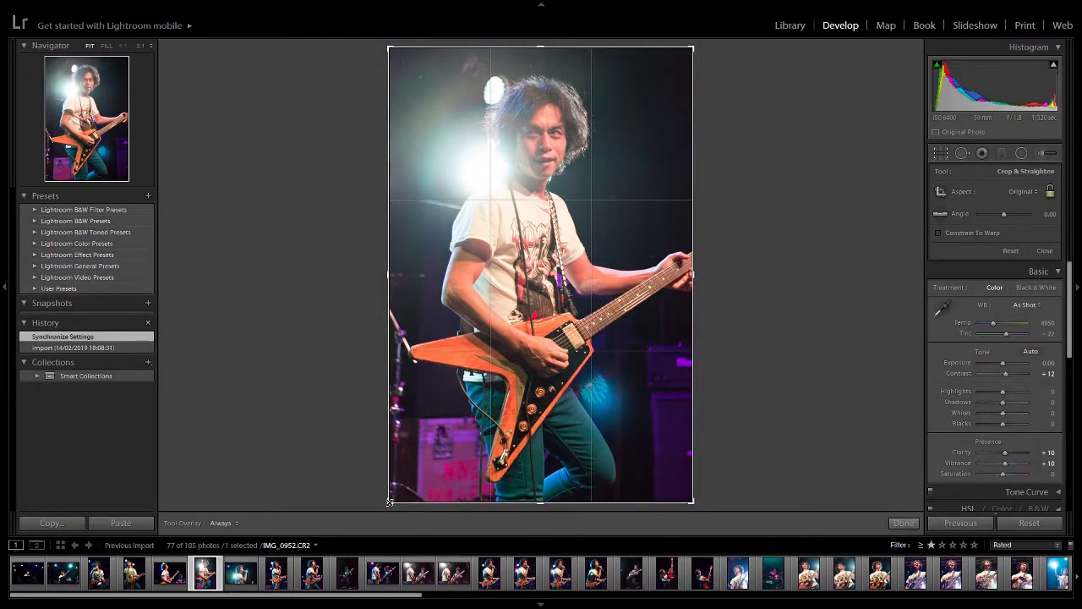
{"action": "left_click_drag", "start_coordinate": [389, 500], "coordinate": [414, 354]}
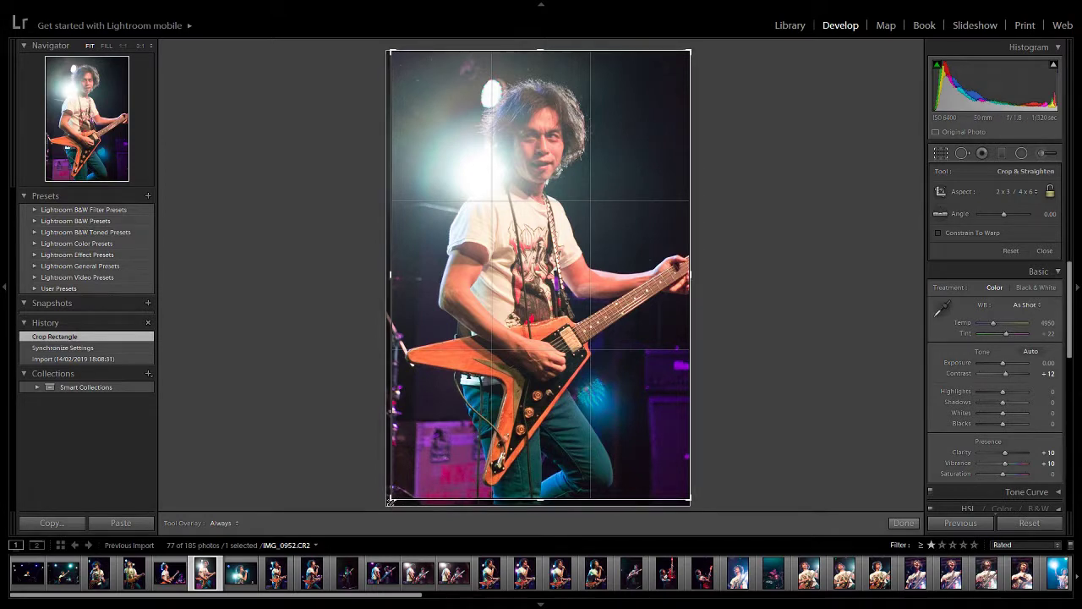
{"action": "left_click_drag", "start_coordinate": [391, 501], "coordinate": [393, 499]}
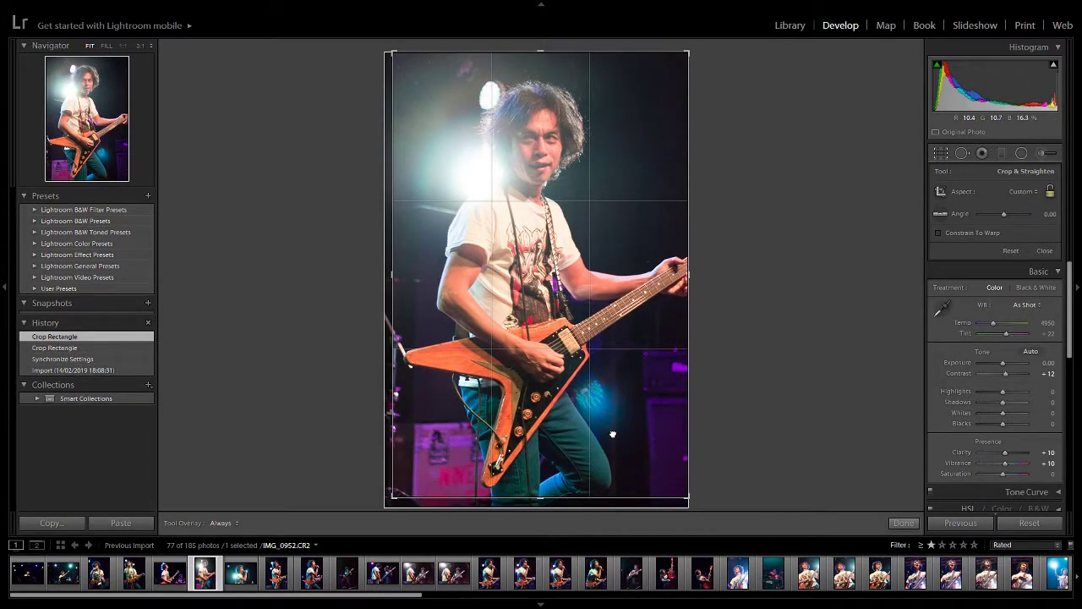
{"action": "left_click_drag", "start_coordinate": [613, 434], "coordinate": [613, 433]}
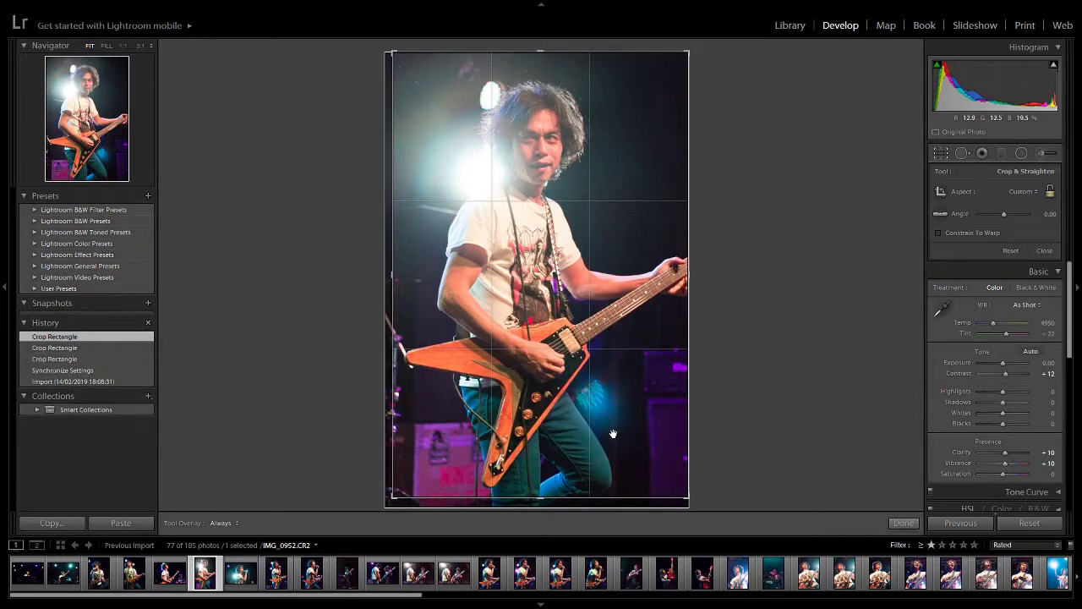
{"action": "key", "text": "Return"}
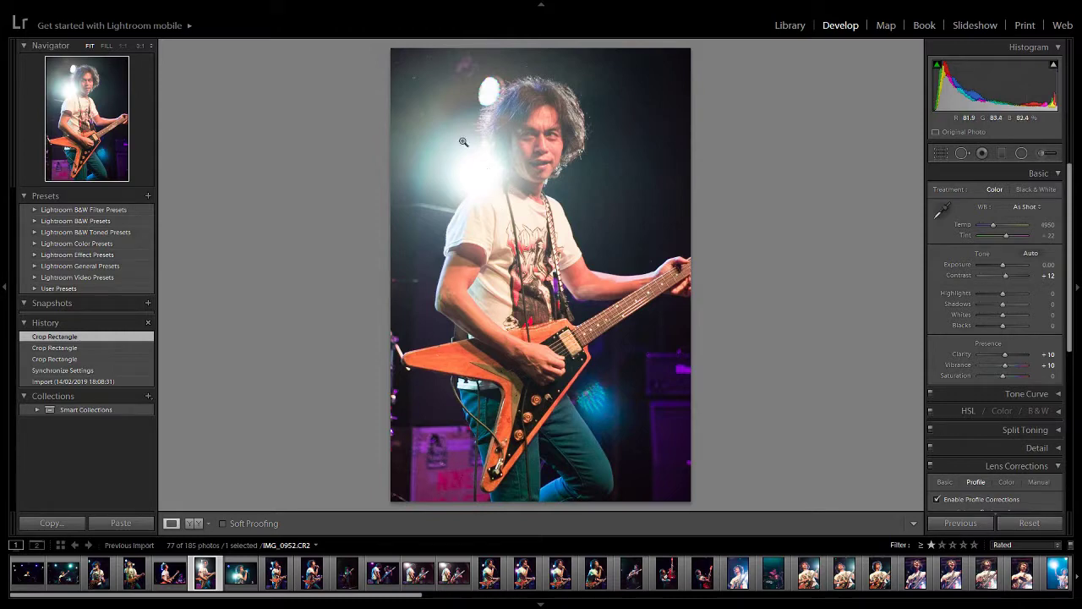
Step: Inspect the overexposed stage light behind the guitarist at 1:1, 3:1 and 1:4 magnification, check the highlight clipping, and return to the fitted view
{"action": "left_click", "coordinate": [480, 163]}
{"action": "left_click_drag", "start_coordinate": [481, 133], "coordinate": [533, 293]}
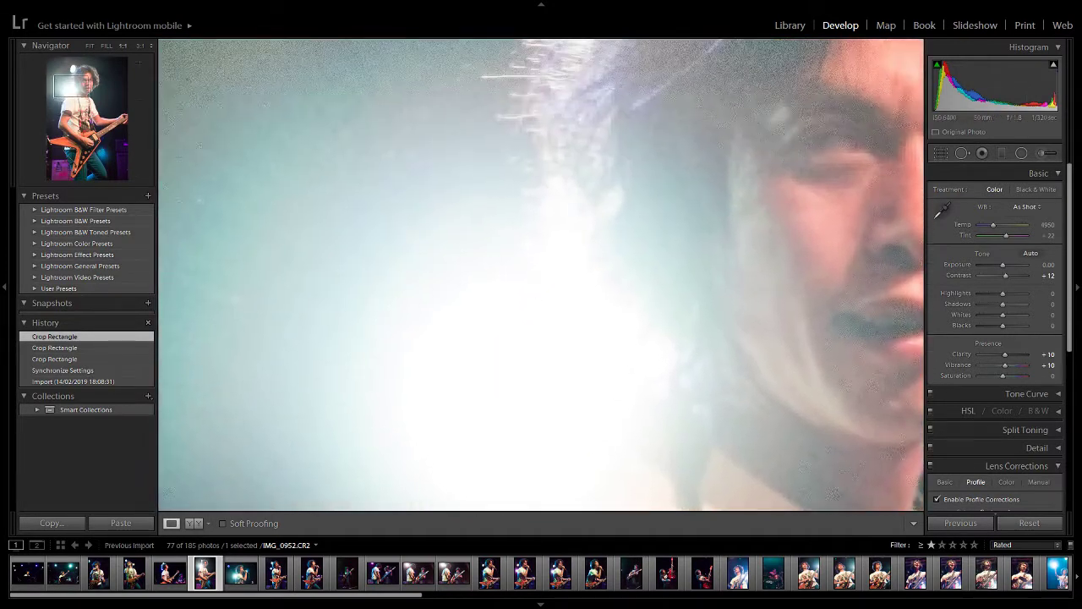
{"action": "left_click", "coordinate": [139, 45]}
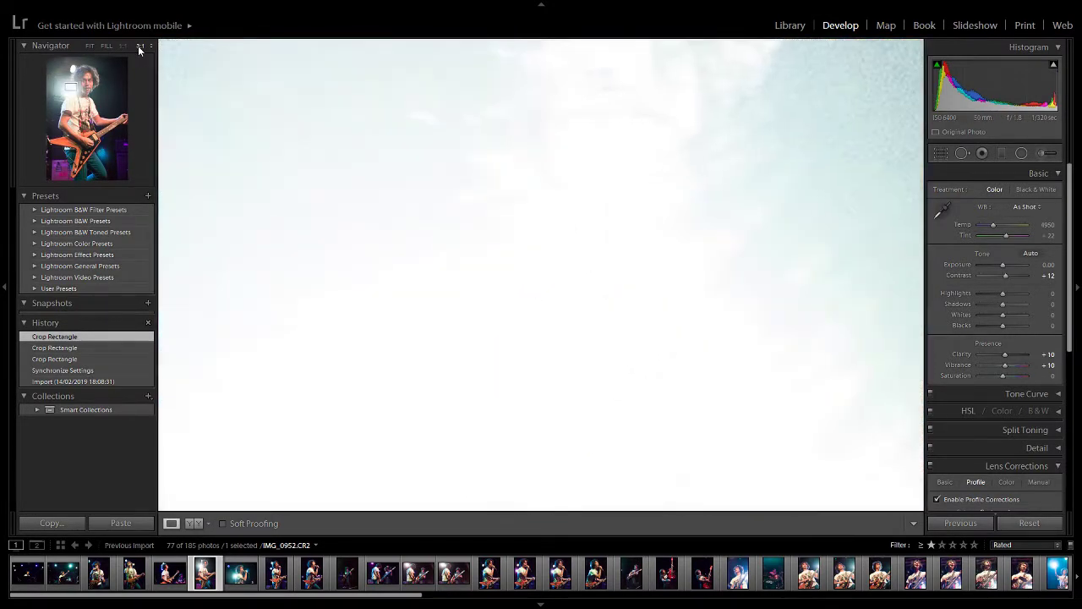
{"action": "left_click", "coordinate": [151, 47]}
{"action": "left_click", "coordinate": [127, 83]}
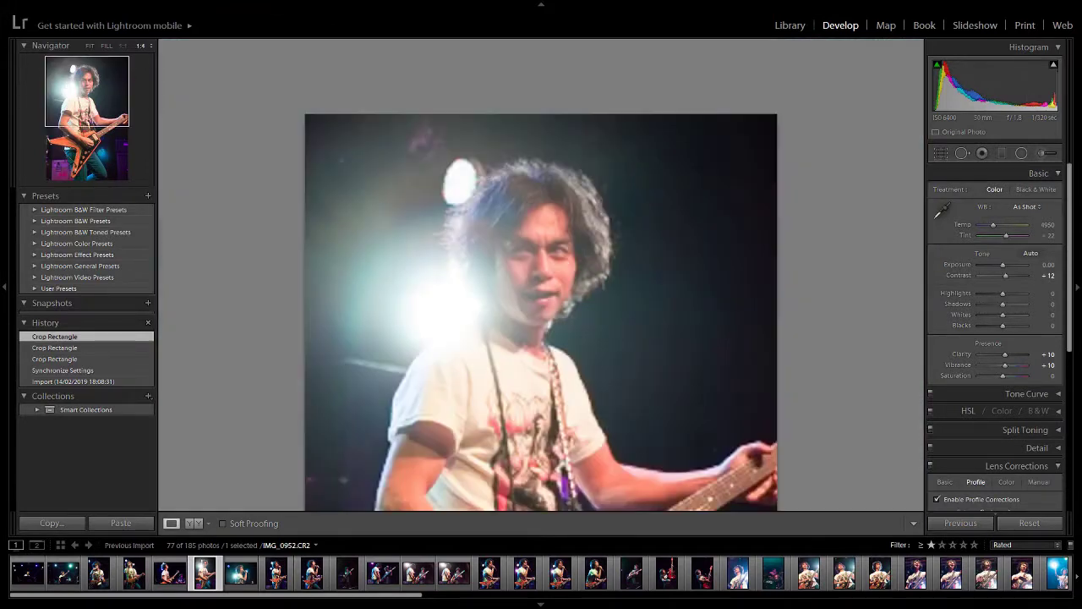
{"action": "left_click_drag", "start_coordinate": [480, 344], "coordinate": [433, 228]}
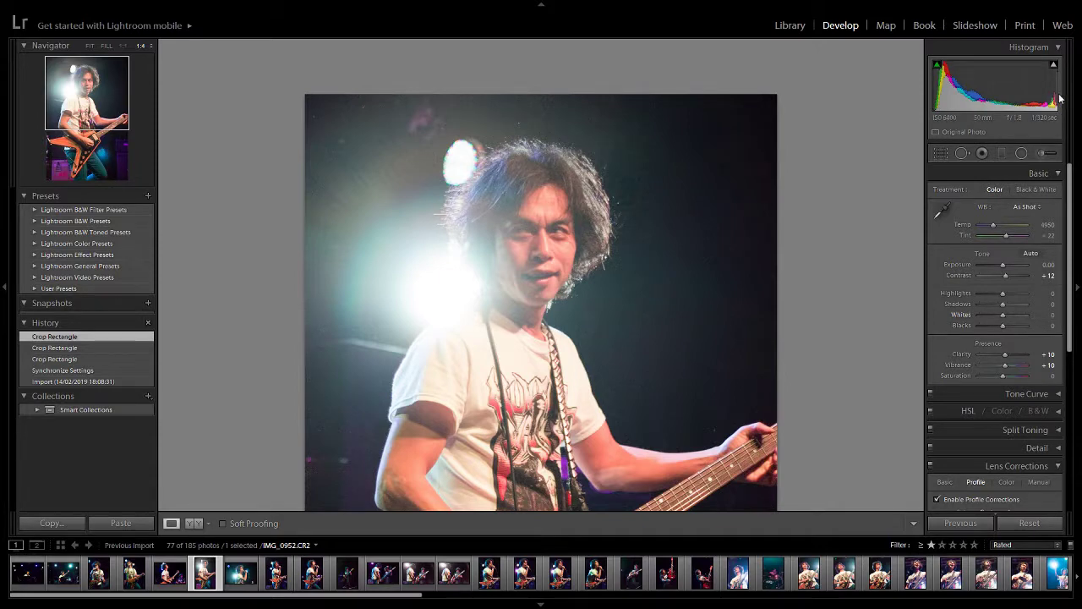
{"action": "left_click", "coordinate": [1054, 66]}
{"action": "mouse_move", "coordinate": [1054, 66]}
{"action": "scroll", "coordinate": [669, 223], "scroll_direction": "up", "scroll_amount": 5}
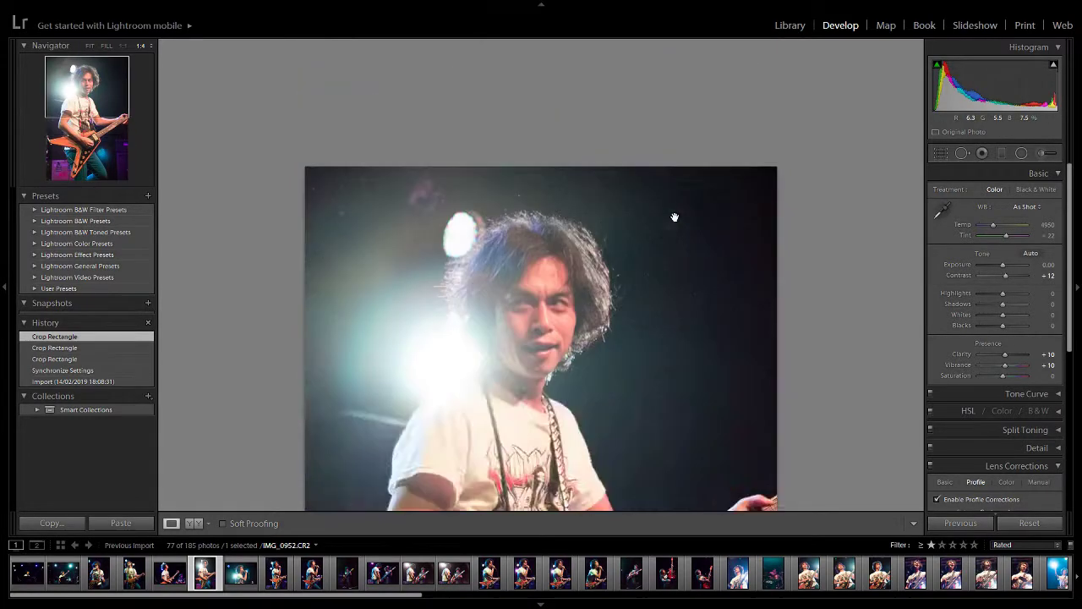
{"action": "left_click", "coordinate": [585, 306]}
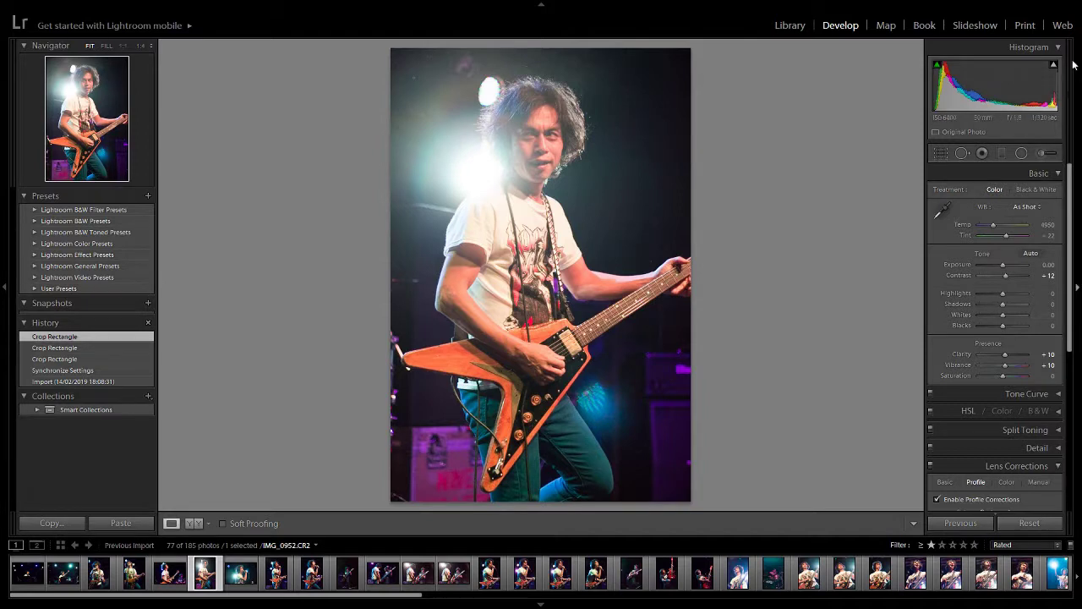
{"action": "mouse_move", "coordinate": [1055, 66]}
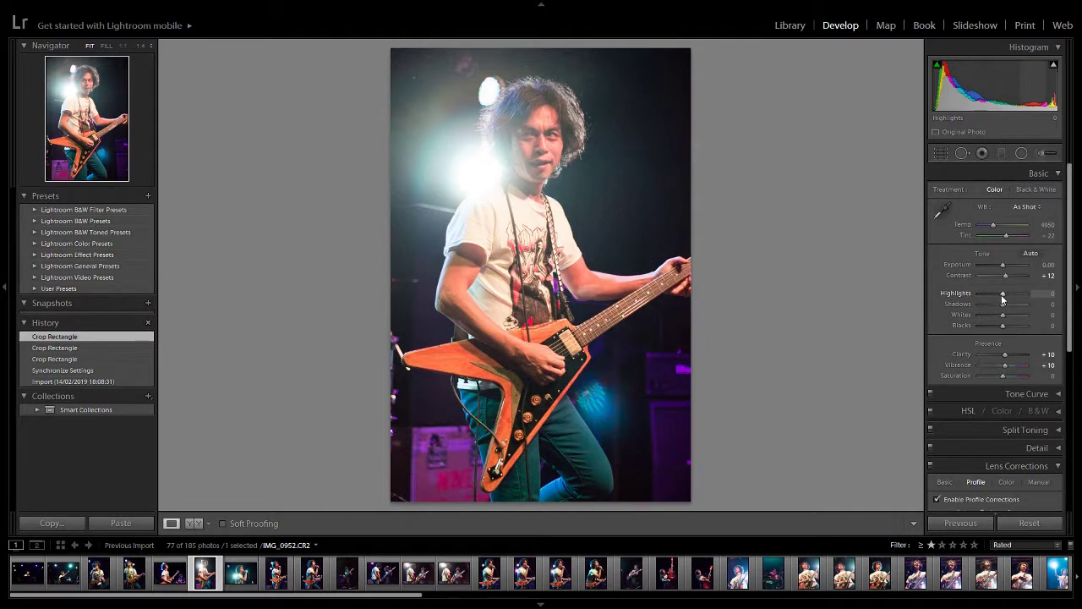
Step: Try the Highlights of IMG_0952.CR2 at −43, −83 and −100, resetting them to 0 between attempts to compare the effect
{"action": "left_click_drag", "start_coordinate": [1003, 294], "coordinate": [936, 293]}
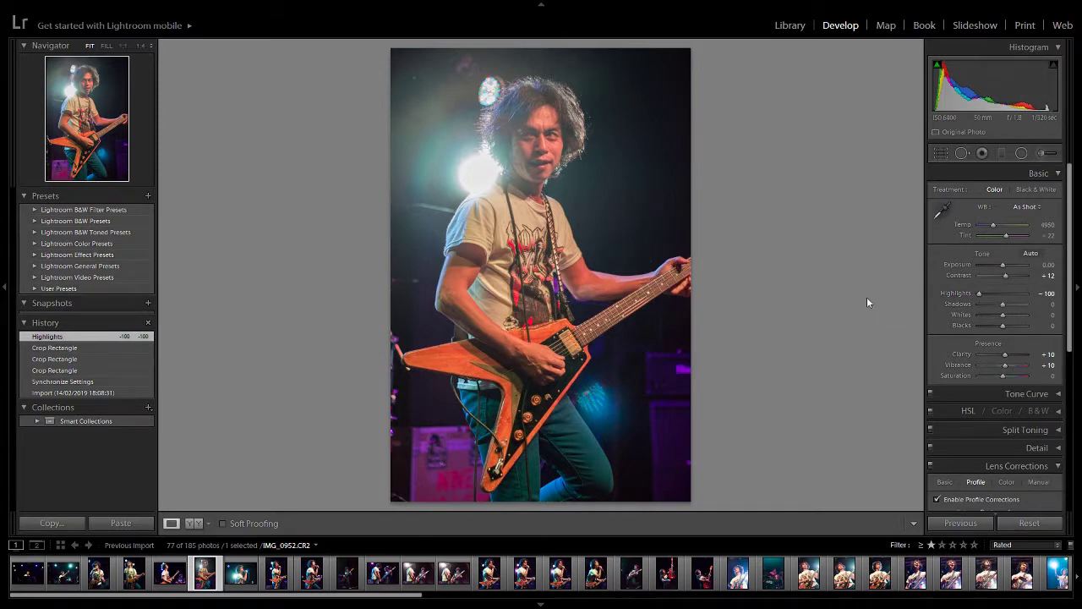
{"action": "double_click", "coordinate": [982, 294]}
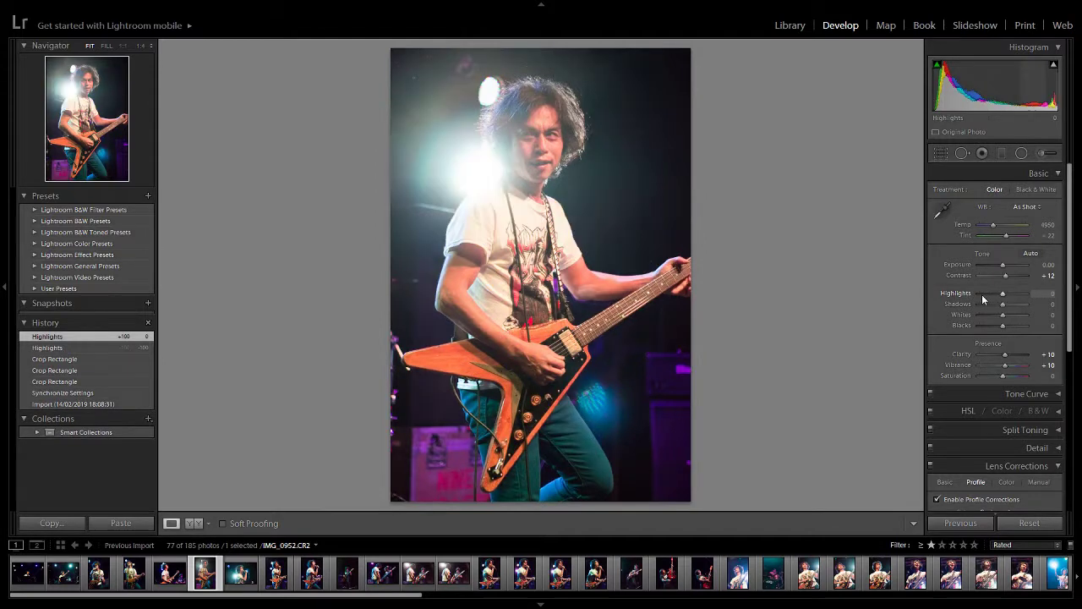
{"action": "left_click_drag", "start_coordinate": [1003, 294], "coordinate": [964, 288]}
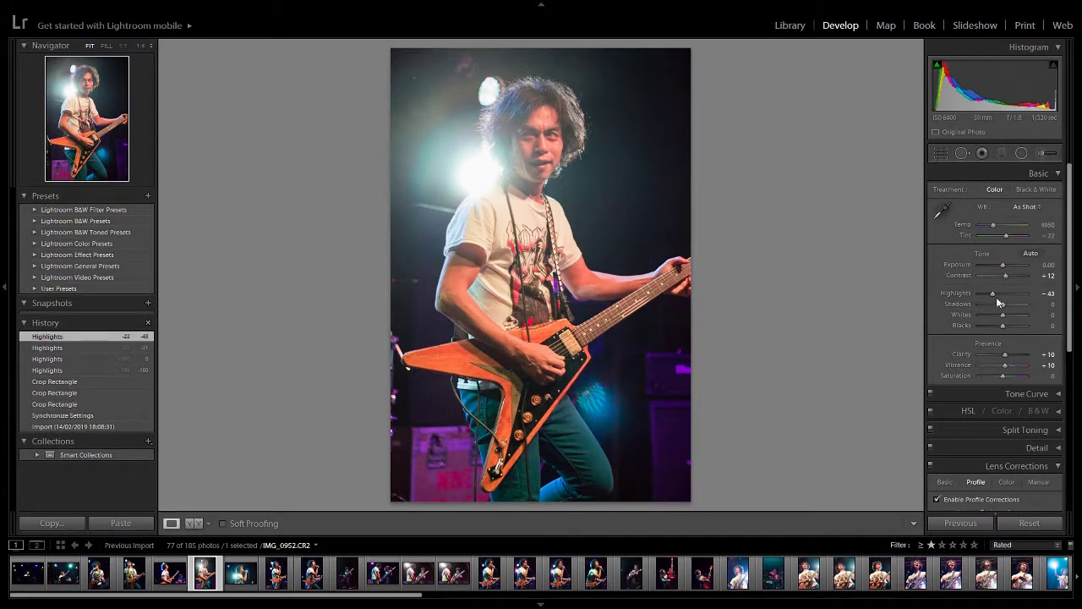
{"action": "left_click_drag", "start_coordinate": [996, 297], "coordinate": [958, 294]}
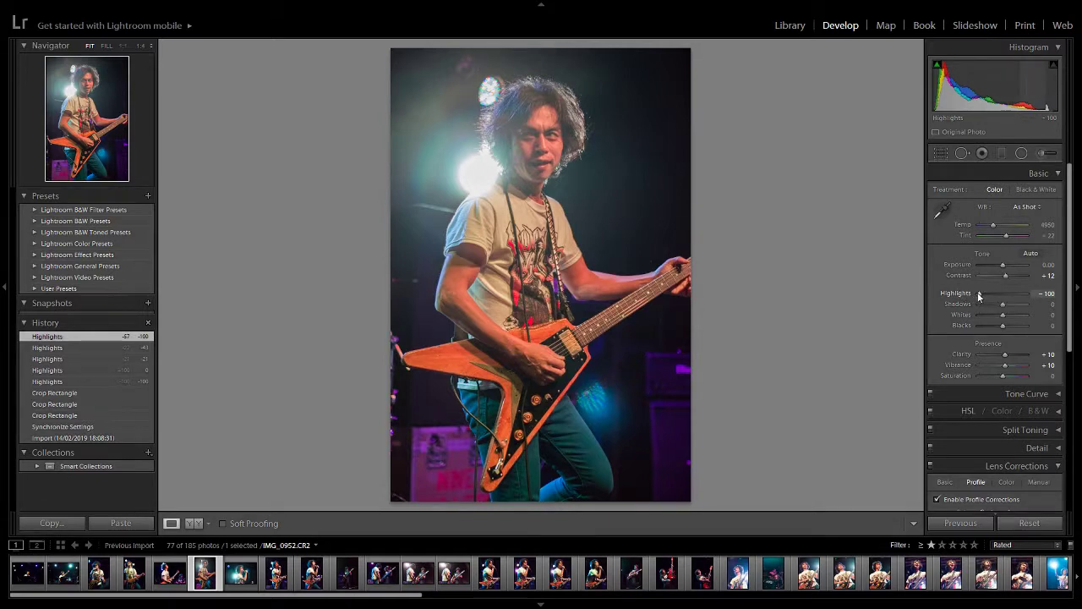
{"action": "double_click", "coordinate": [978, 294]}
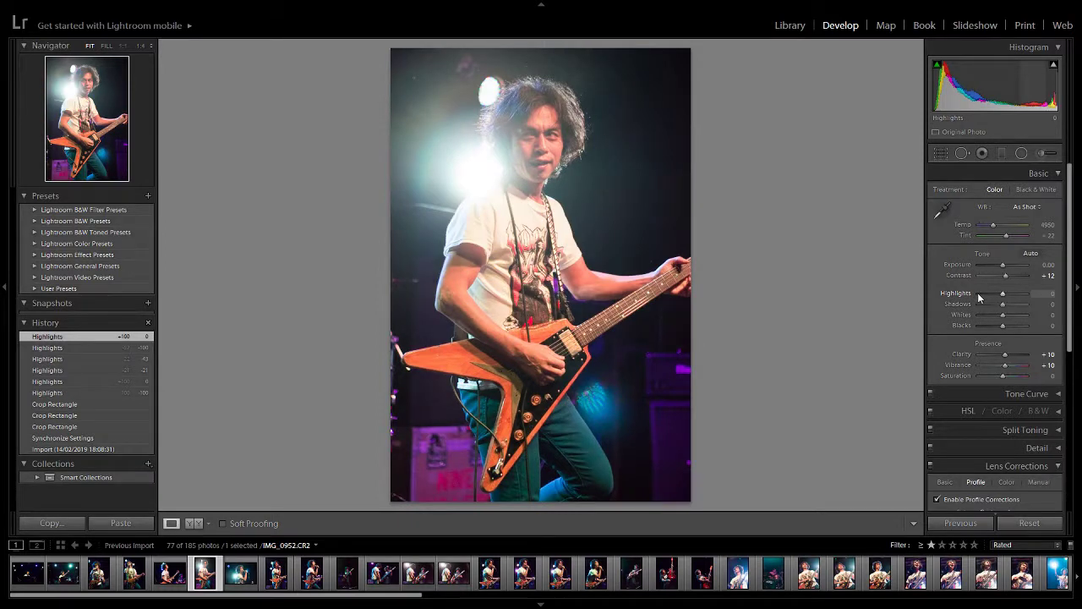
{"action": "left_click", "coordinate": [977, 292]}
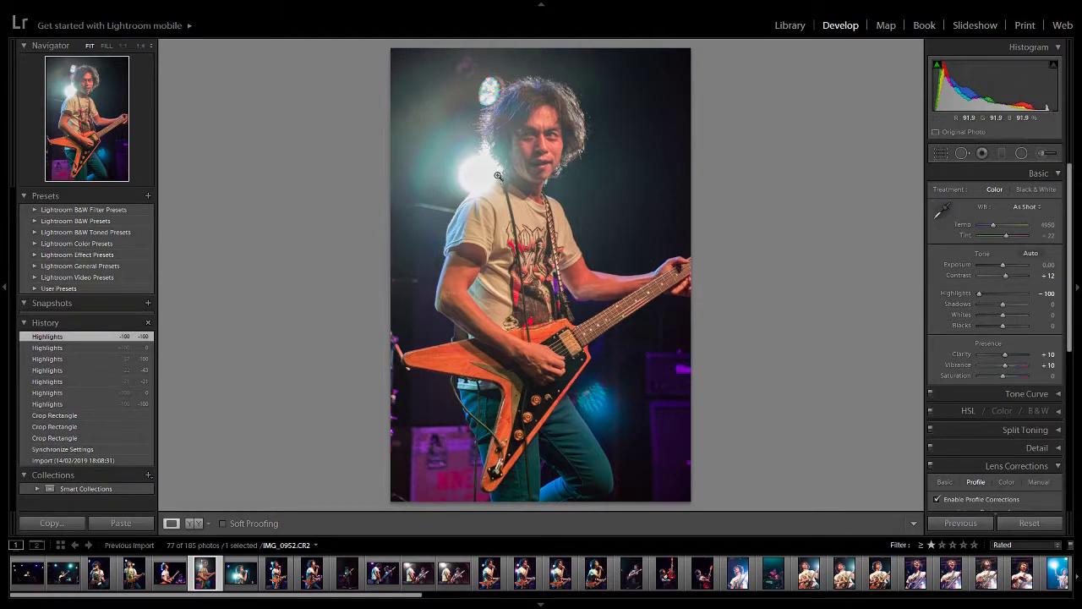
{"action": "double_click", "coordinate": [980, 291]}
{"action": "left_click", "coordinate": [983, 294]}
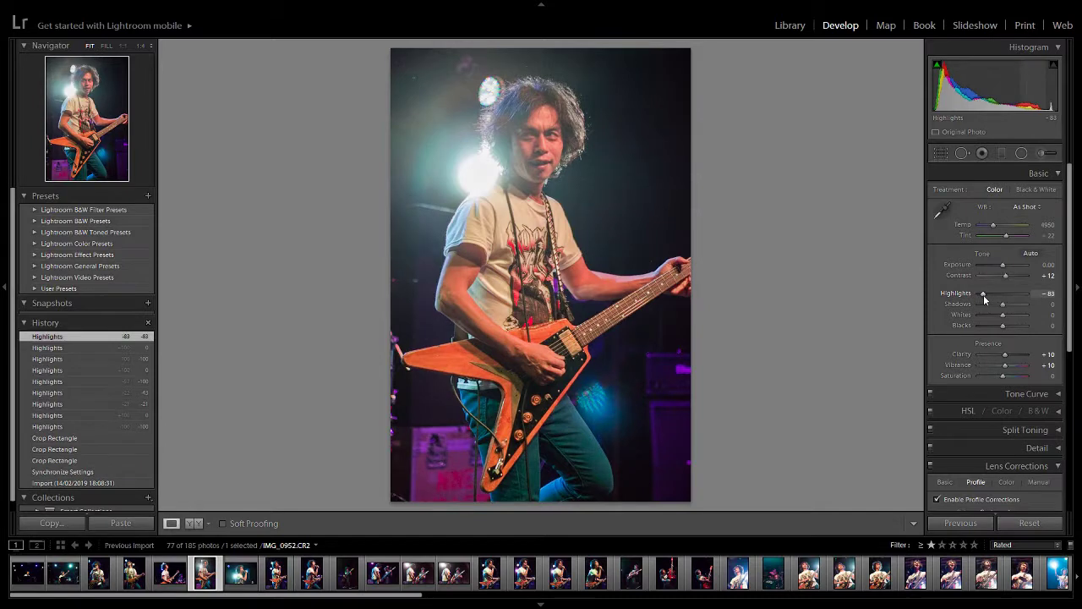
{"action": "left_click_drag", "start_coordinate": [983, 293], "coordinate": [958, 293]}
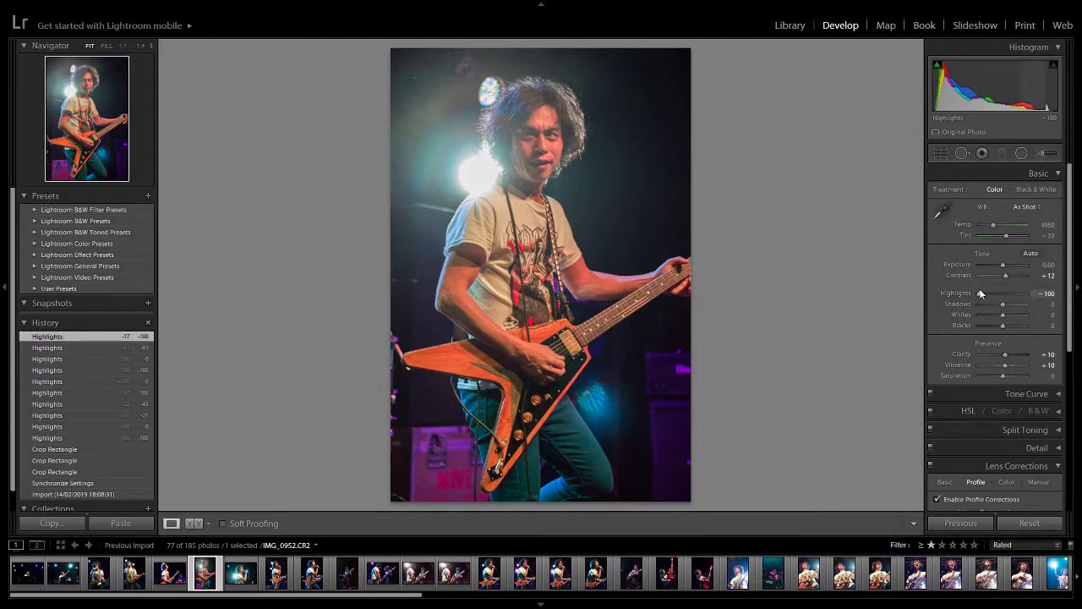
Step: Set Highlights to −67, Shadows to −38 and Whites to −14, and try a temperature of 2000 before restoring 4950
{"action": "left_click_drag", "start_coordinate": [985, 293], "coordinate": [999, 319]}
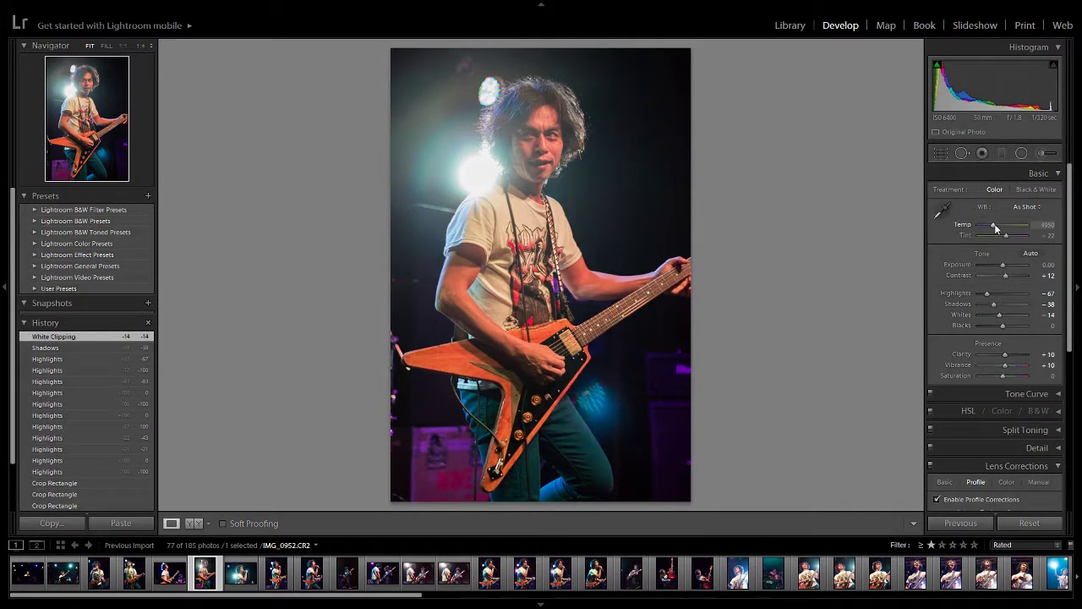
{"action": "left_click_drag", "start_coordinate": [995, 226], "coordinate": [971, 228]}
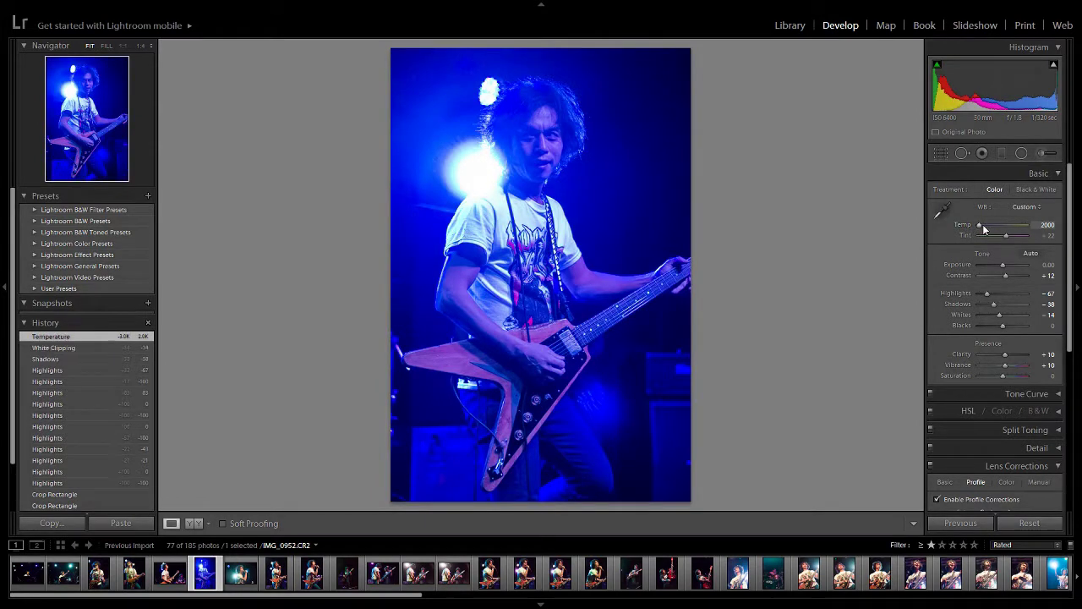
{"action": "left_click", "coordinate": [993, 227]}
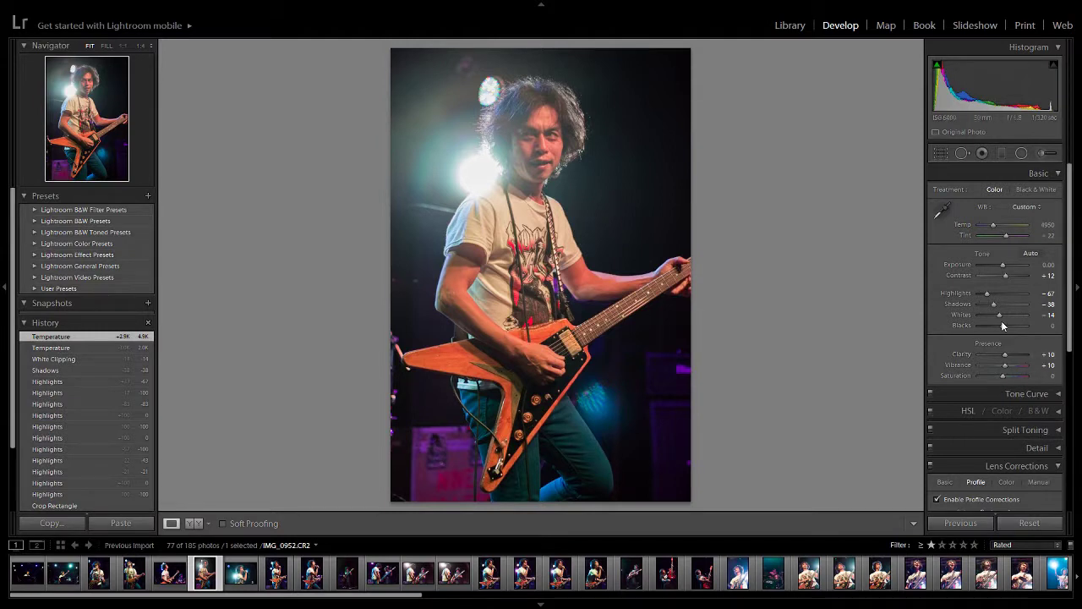
Step: Refine the tone of IMG_0952.CR2 with Blacks at −57, Clarity at +60, Shadows at −36 and Exposure at −0.36
{"action": "left_click_drag", "start_coordinate": [1002, 326], "coordinate": [1058, 360]}
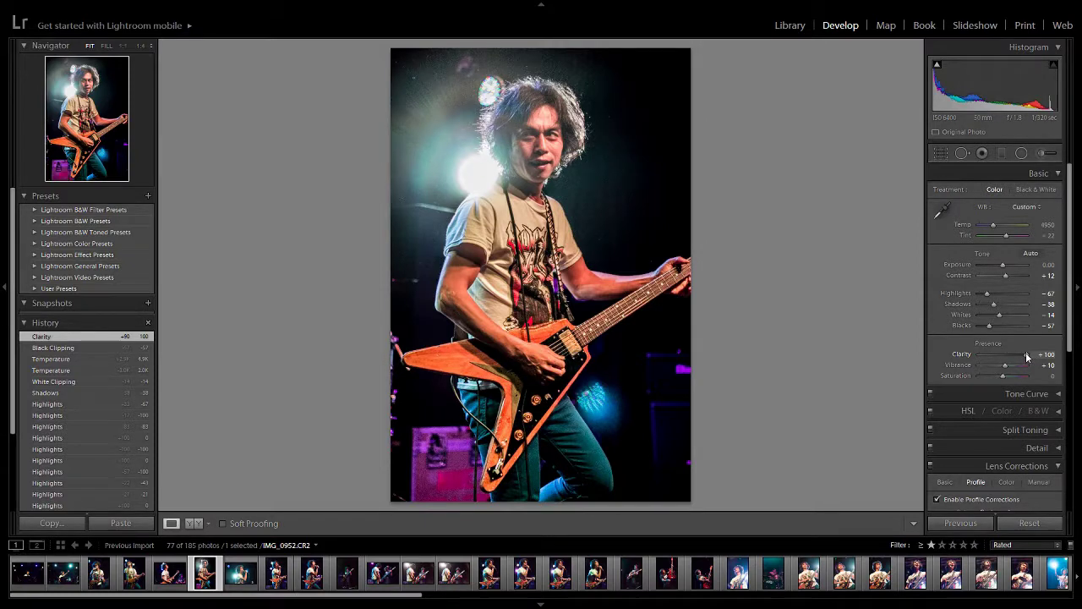
{"action": "left_click_drag", "start_coordinate": [1026, 356], "coordinate": [1016, 356]}
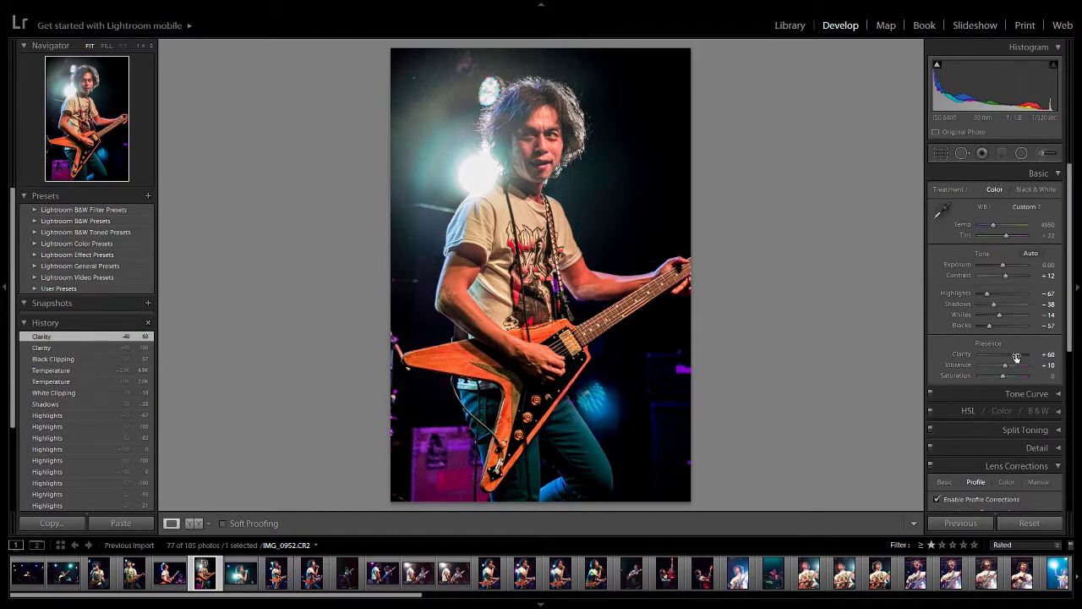
{"action": "left_click_drag", "start_coordinate": [997, 305], "coordinate": [998, 308]}
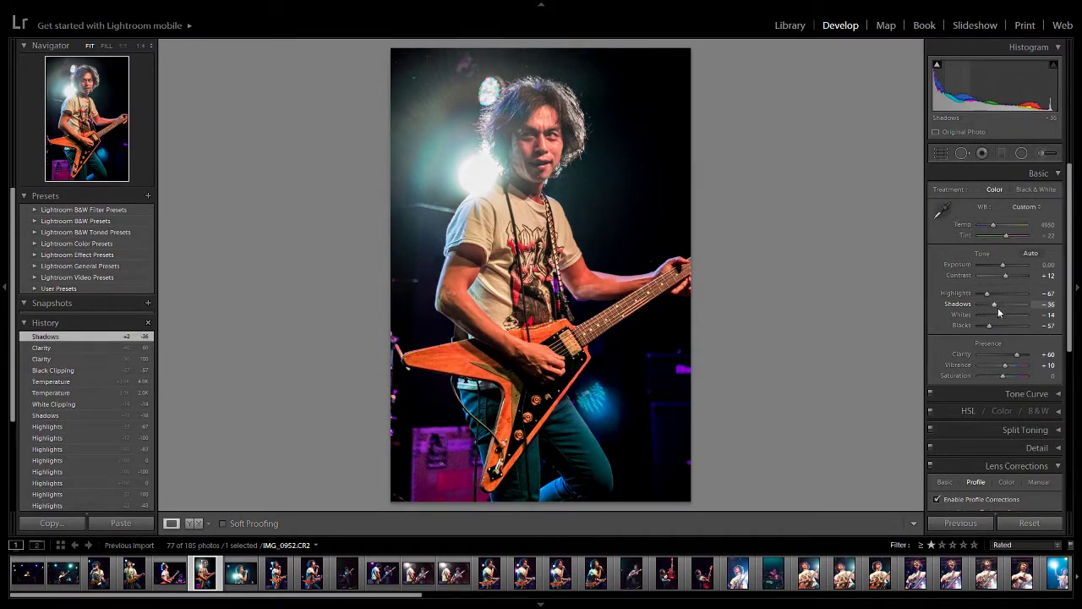
{"action": "left_click_drag", "start_coordinate": [1003, 265], "coordinate": [1001, 266]}
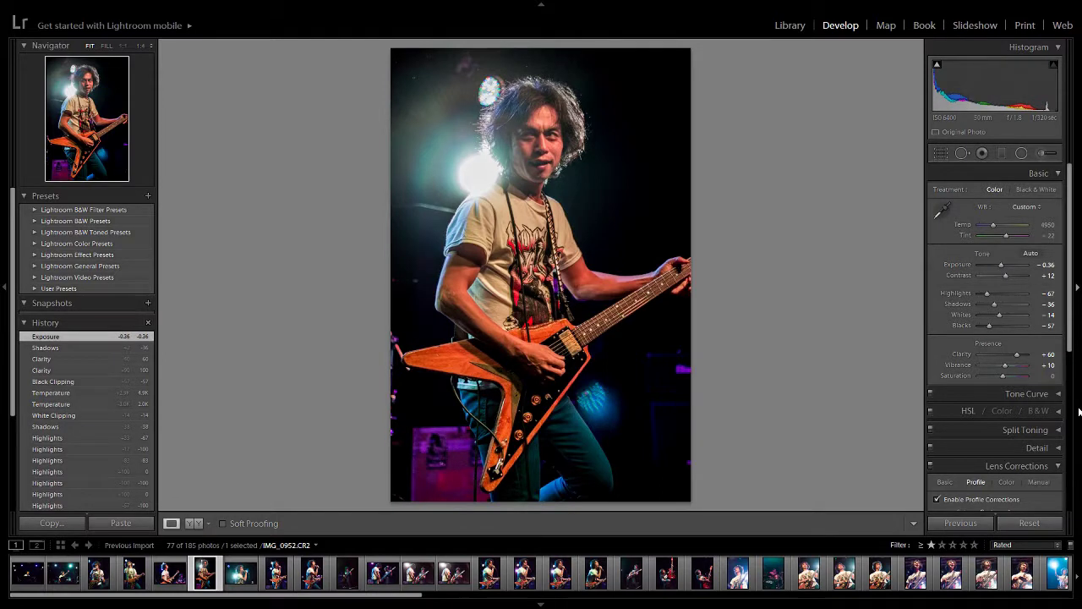
Step: Try a strongly reduced Saturation, reset it to 0, and set Vibrance to +14
{"action": "left_click_drag", "start_coordinate": [1004, 375], "coordinate": [954, 377]}
{"action": "double_click", "coordinate": [982, 375]}
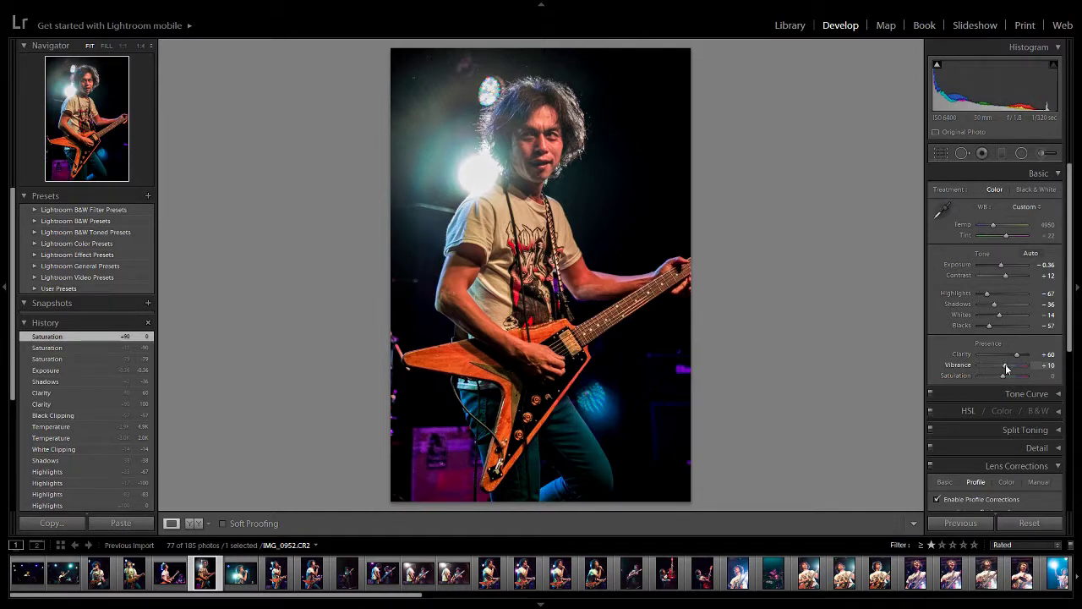
{"action": "mouse_move", "coordinate": [1005, 369]}
{"action": "left_mouse_down"}
{"action": "mouse_move", "coordinate": [1021, 370]}
{"action": "mouse_move", "coordinate": [1006, 368]}
{"action": "left_mouse_up"}
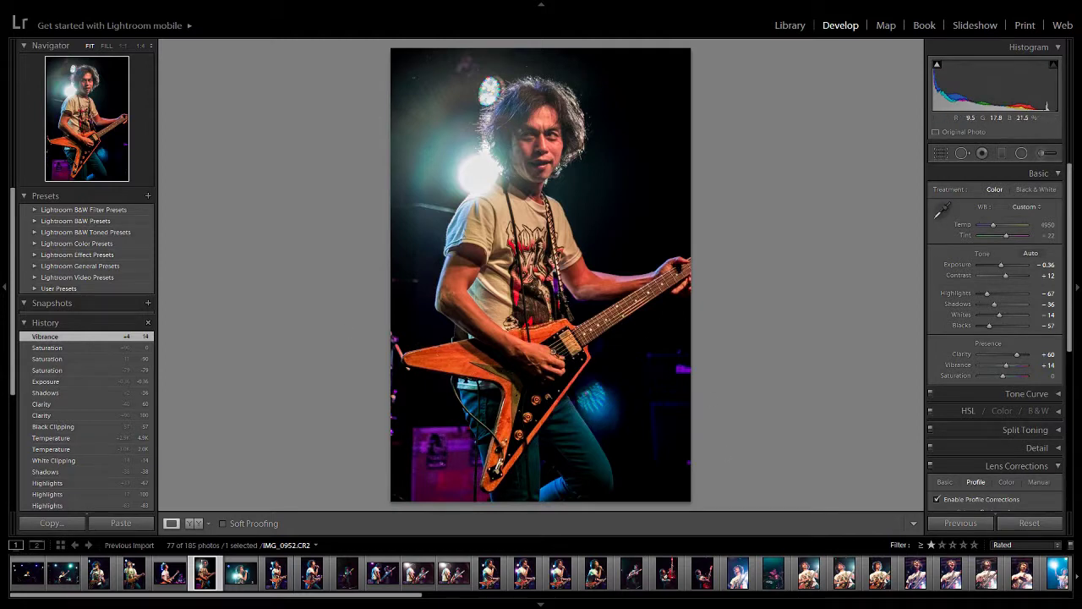
Step: Sample the white balance from the guitarist's white T-shirt and warm the temperature to 4024
{"action": "left_click", "coordinate": [945, 211]}
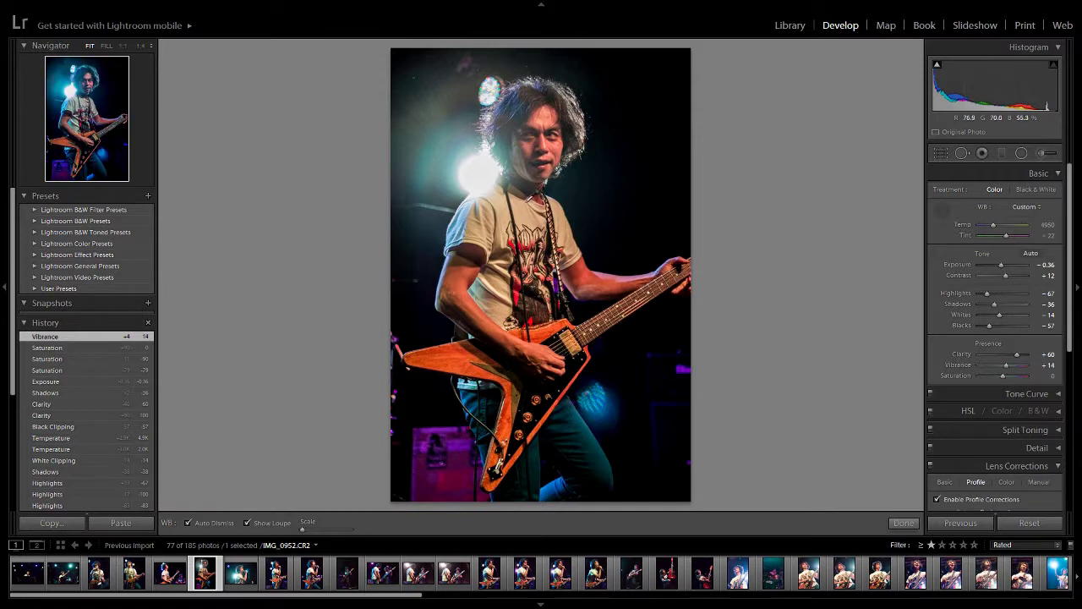
{"action": "left_click", "coordinate": [533, 217]}
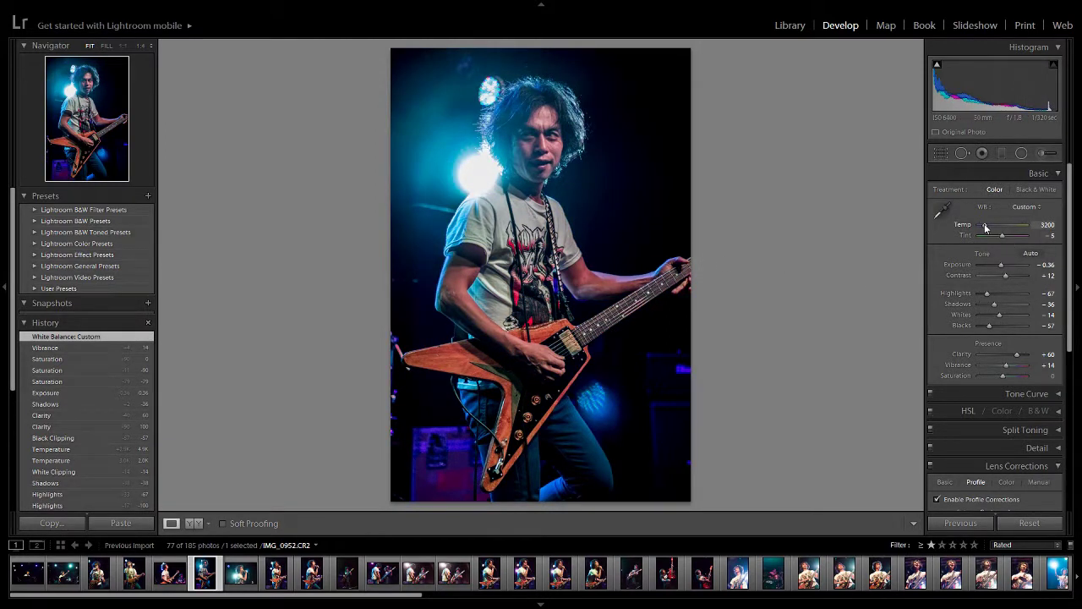
{"action": "left_click_drag", "start_coordinate": [985, 228], "coordinate": [989, 228]}
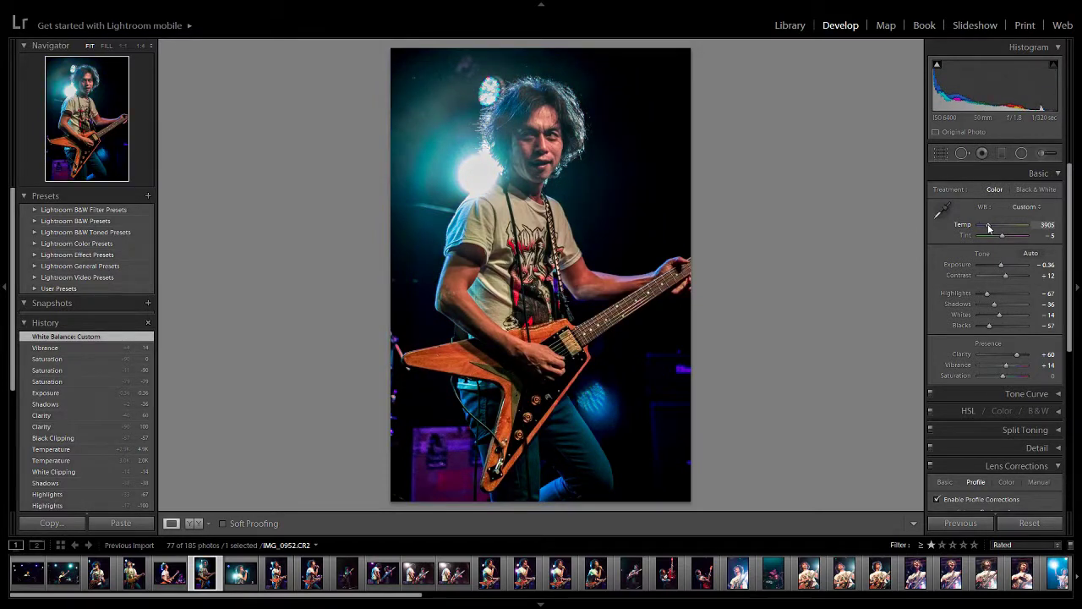
{"action": "left_click_drag", "start_coordinate": [989, 229], "coordinate": [989, 228]}
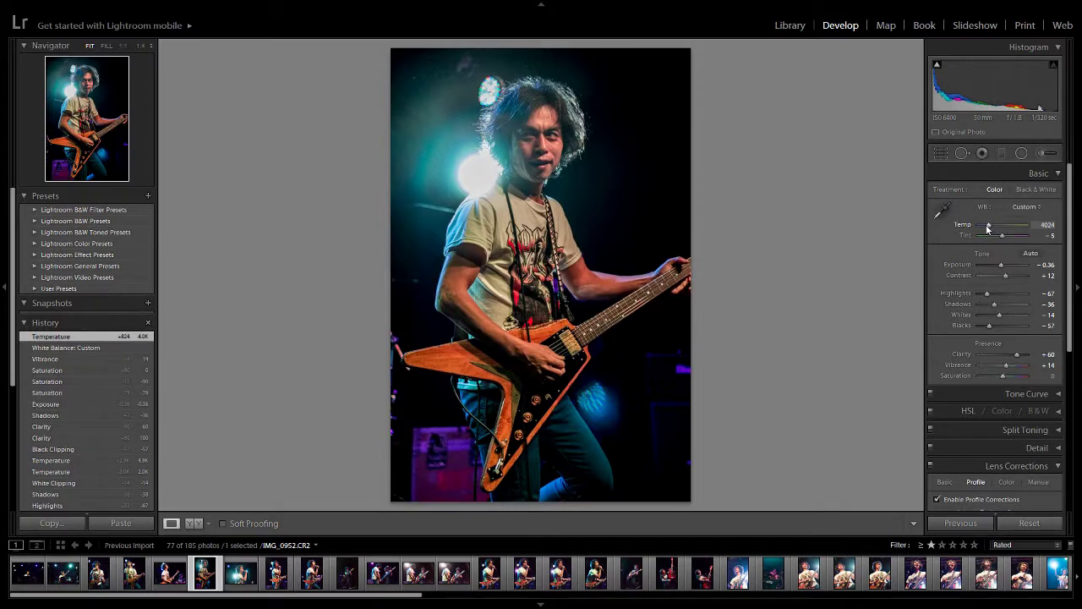
Step: Show the before and after versions of IMG_0952.CR2 side by side and set Clarity to +62
{"action": "key", "text": "y"}
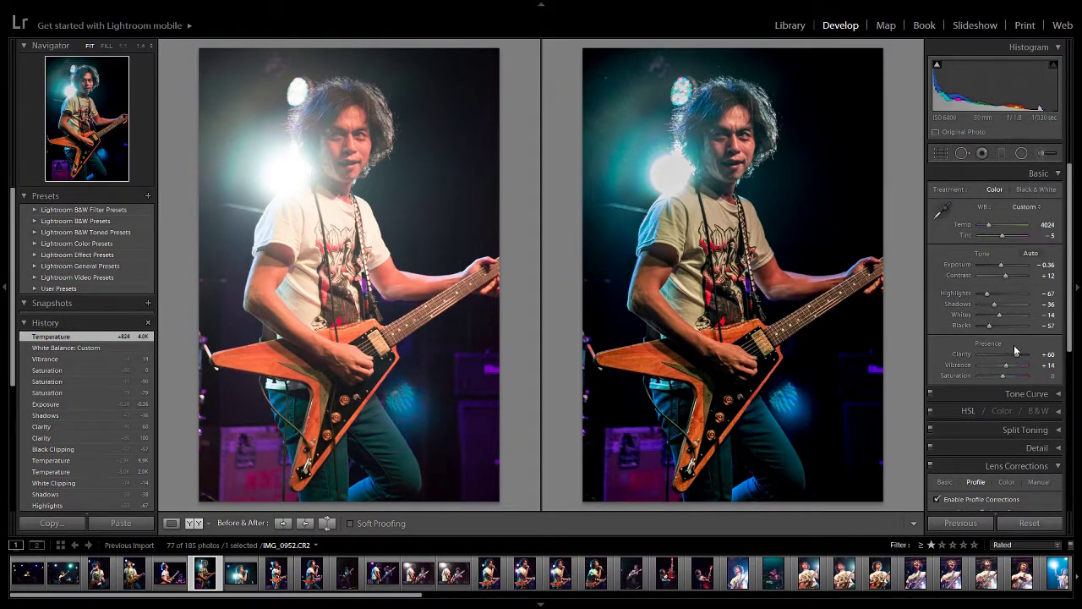
{"action": "left_click_drag", "start_coordinate": [1014, 356], "coordinate": [1018, 363]}
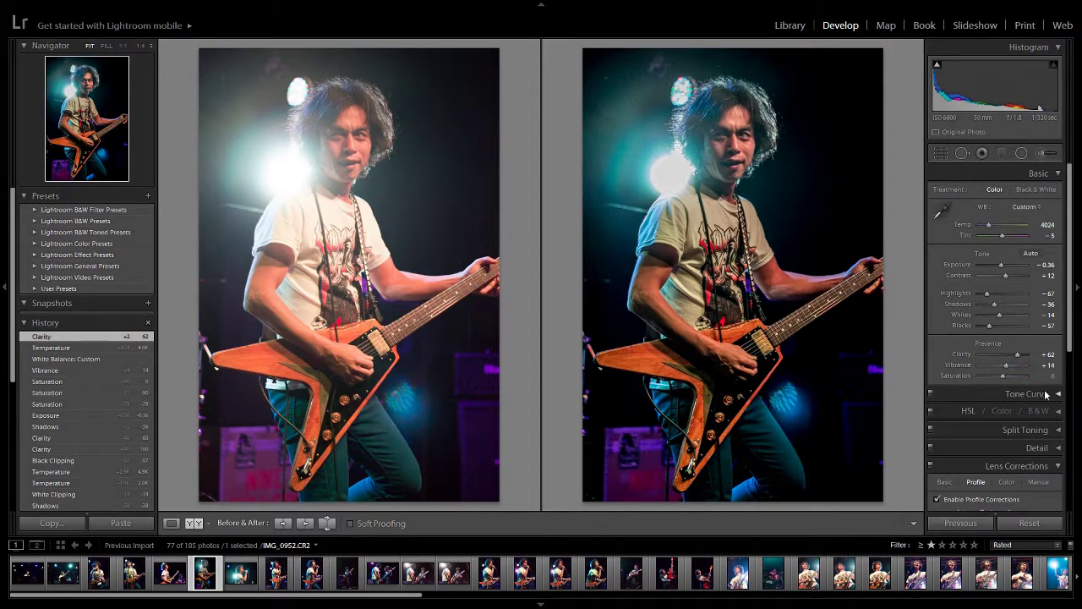
Step: Try a tone curve with Highlights at +40 and Darks at −36 on IMG_0952.CR2, and reset both regions to 0
{"action": "scroll", "coordinate": [1052, 394], "scroll_direction": "down", "scroll_amount": 2}
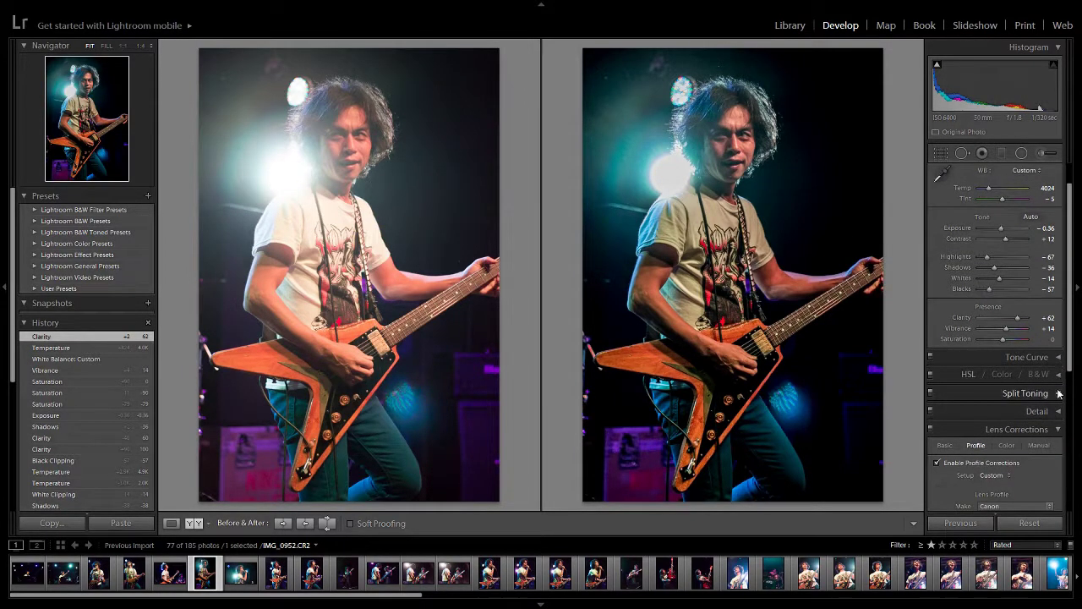
{"action": "left_click", "coordinate": [1056, 357]}
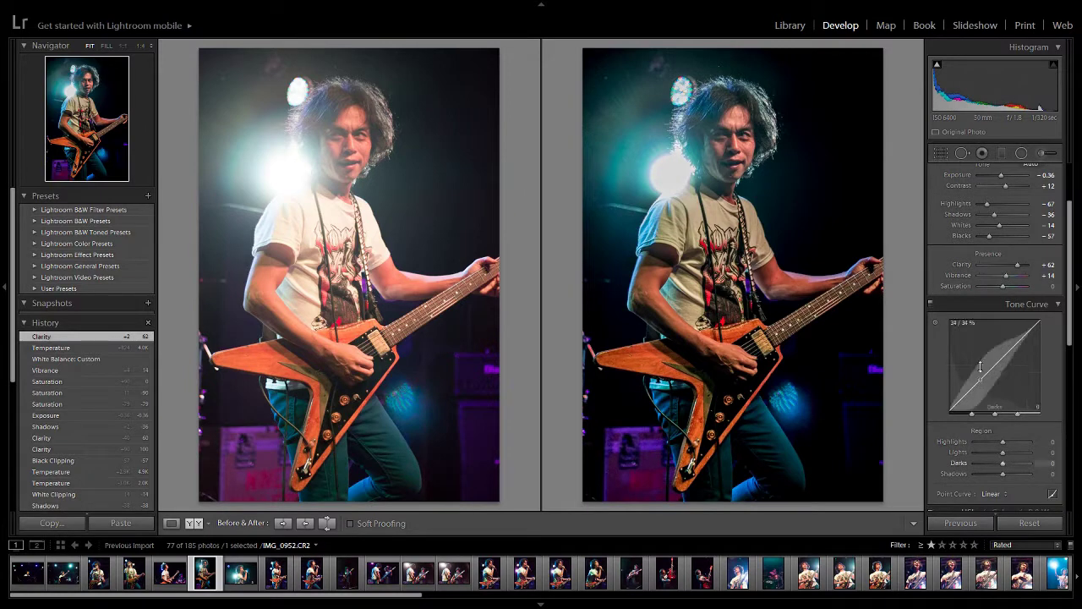
{"action": "left_click_drag", "start_coordinate": [1024, 336], "coordinate": [1024, 329]}
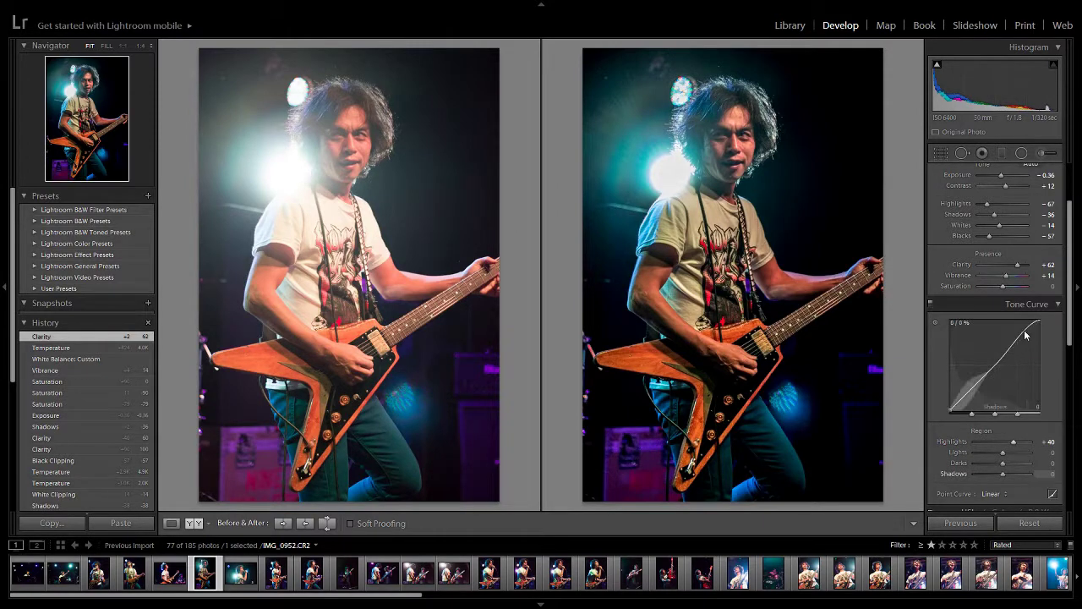
{"action": "left_click_drag", "start_coordinate": [976, 386], "coordinate": [976, 393]}
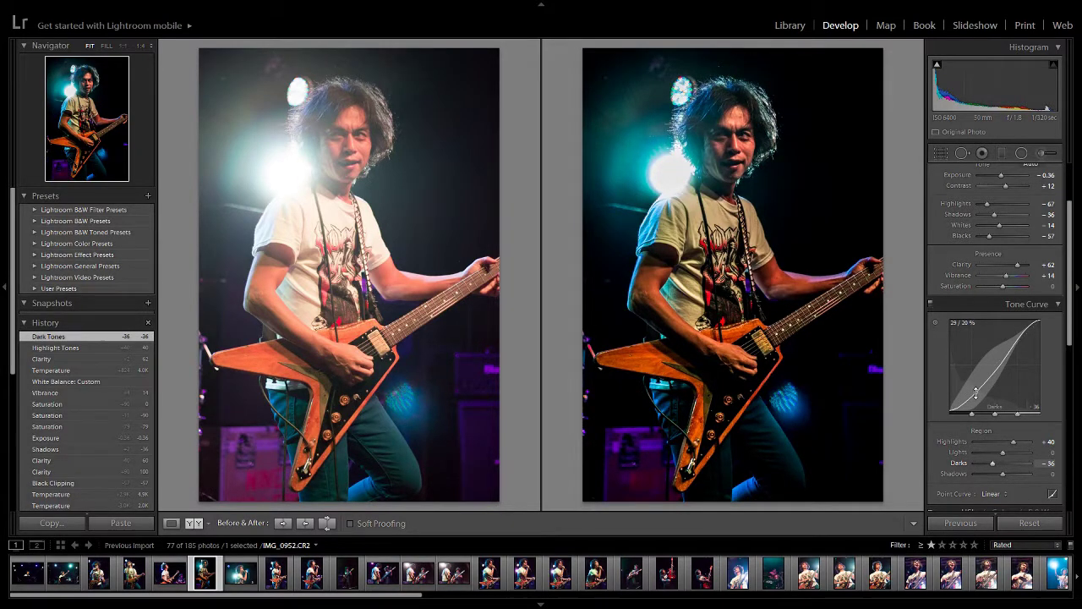
{"action": "double_click", "coordinate": [975, 393]}
{"action": "double_click", "coordinate": [1032, 325]}
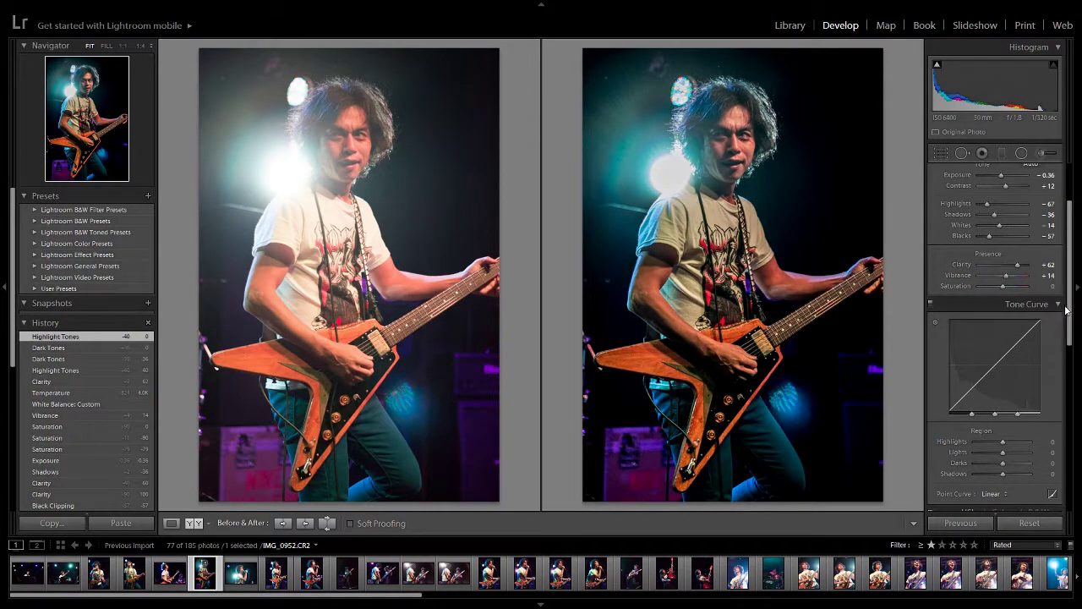
{"action": "left_click", "coordinate": [1057, 305]}
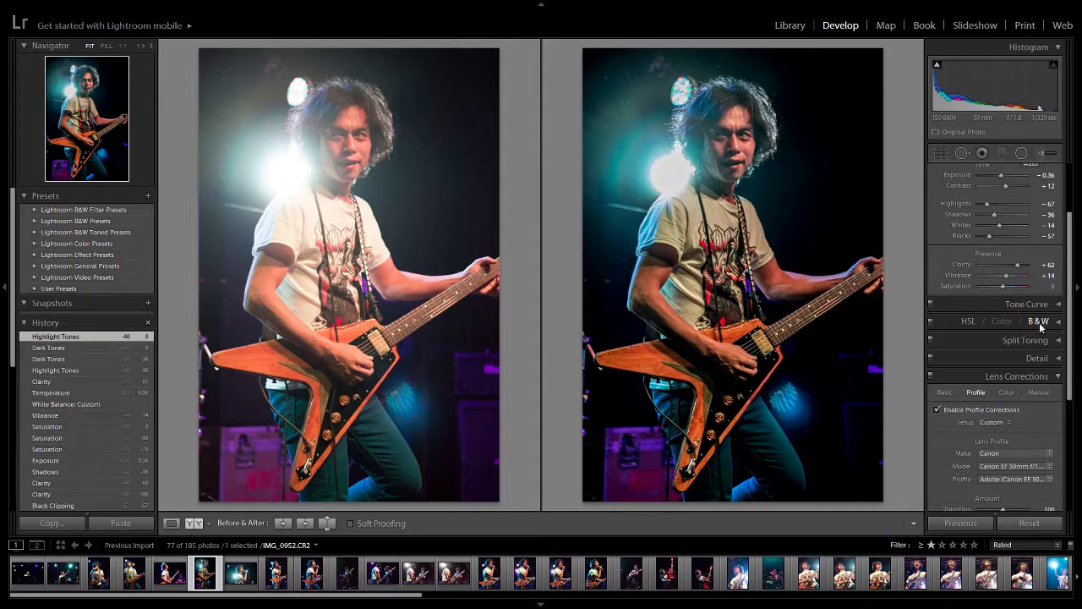
Step: Look through the HSL, Split Toning and Detail adjustments of IMG_0952.CR2
{"action": "left_click", "coordinate": [1059, 324]}
{"action": "left_click", "coordinate": [1058, 323]}
{"action": "scroll", "coordinate": [1057, 328], "scroll_direction": "down", "scroll_amount": 1}
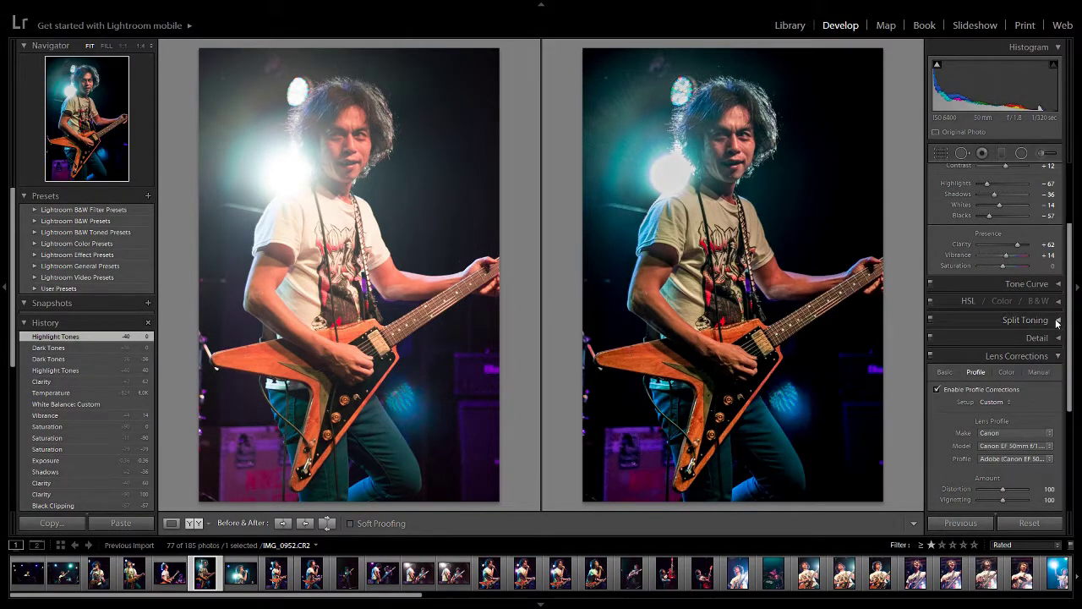
{"action": "left_click", "coordinate": [1057, 321]}
{"action": "left_click", "coordinate": [1059, 323]}
{"action": "left_click", "coordinate": [1059, 338]}
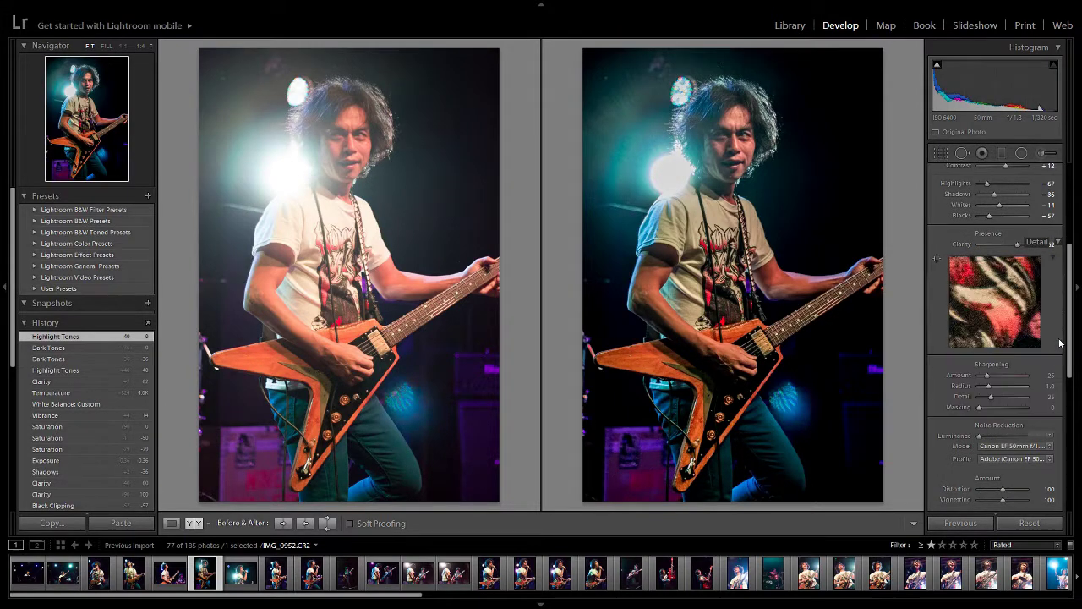
{"action": "left_click_drag", "start_coordinate": [1069, 269], "coordinate": [1066, 167]}
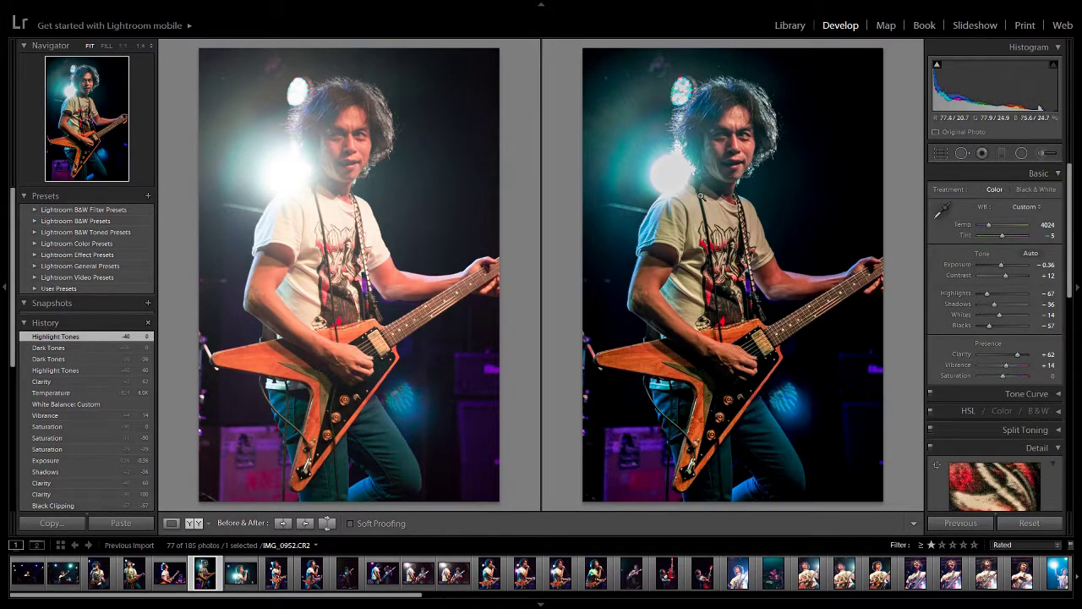
Step: Leave the before-and-after comparison, and set Clarity to +40 and Exposure to 0.00
{"action": "key", "text": "y"}
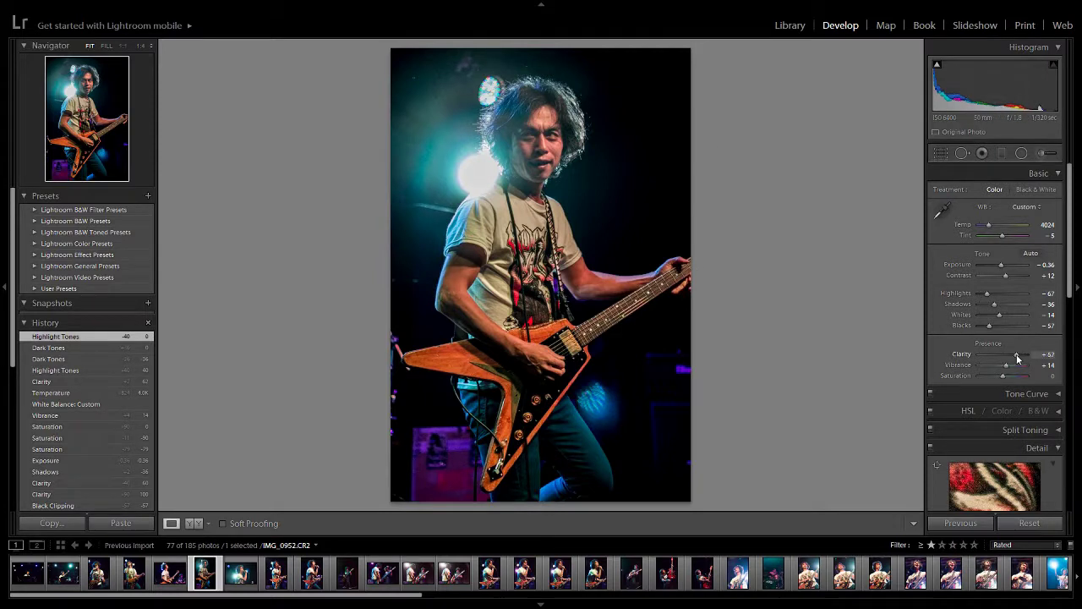
{"action": "left_click_drag", "start_coordinate": [1017, 357], "coordinate": [1014, 358]}
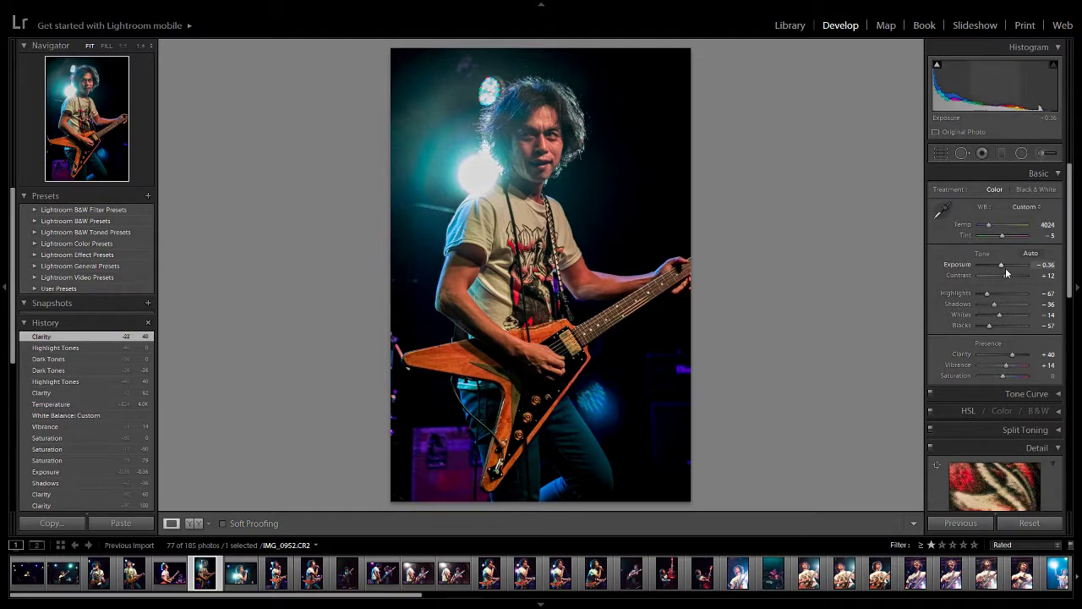
{"action": "double_click", "coordinate": [1000, 267]}
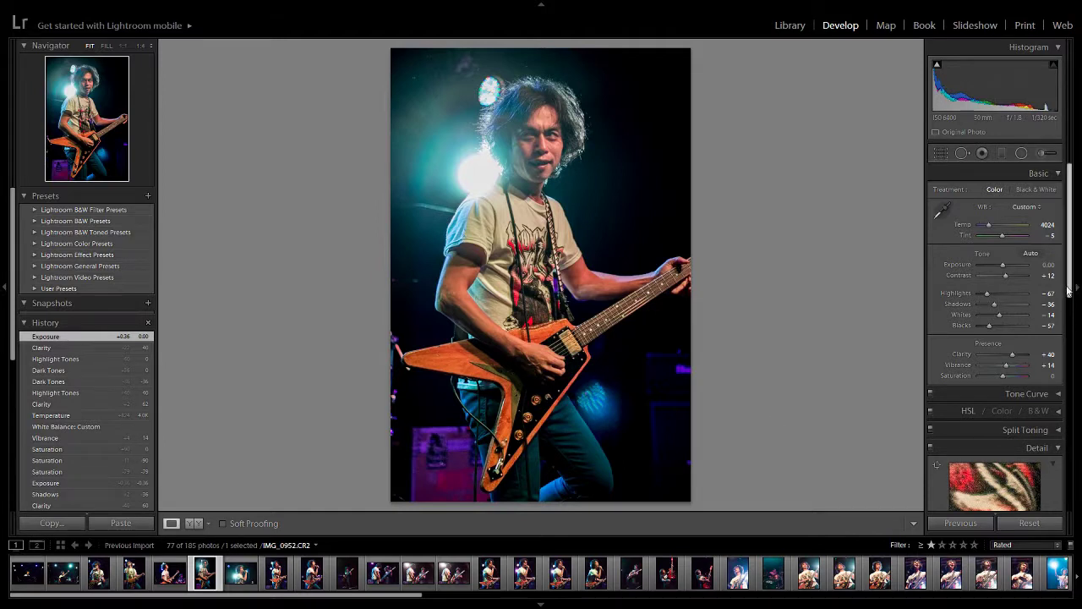
Step: Examine the image noise on the guitarist's face, shirt and dark background at 1:1 magnification
{"action": "left_click_drag", "start_coordinate": [1066, 290], "coordinate": [1077, 370]}
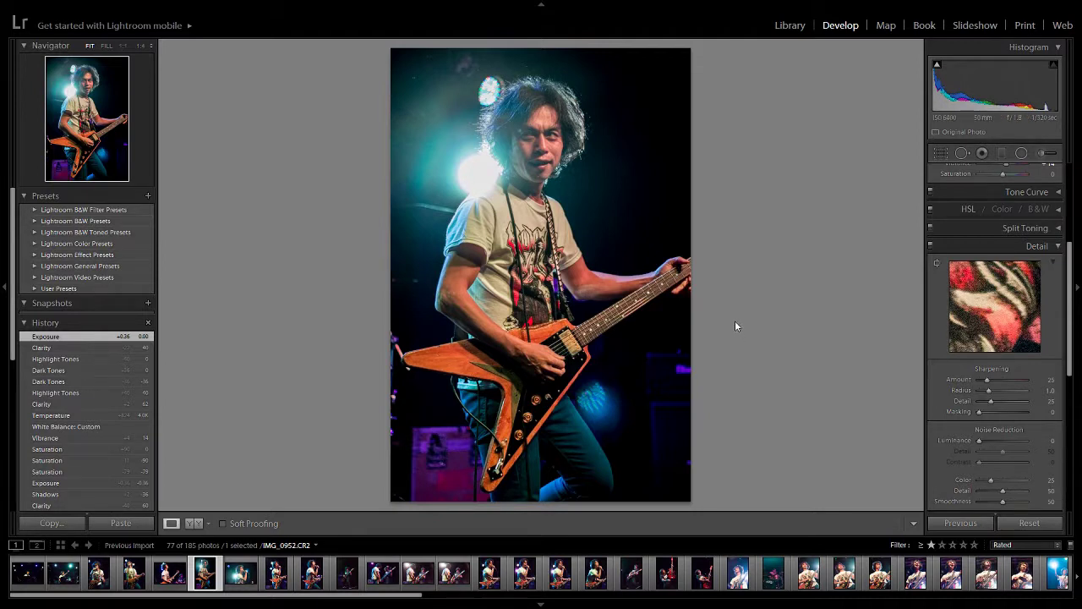
{"action": "left_click", "coordinate": [132, 46]}
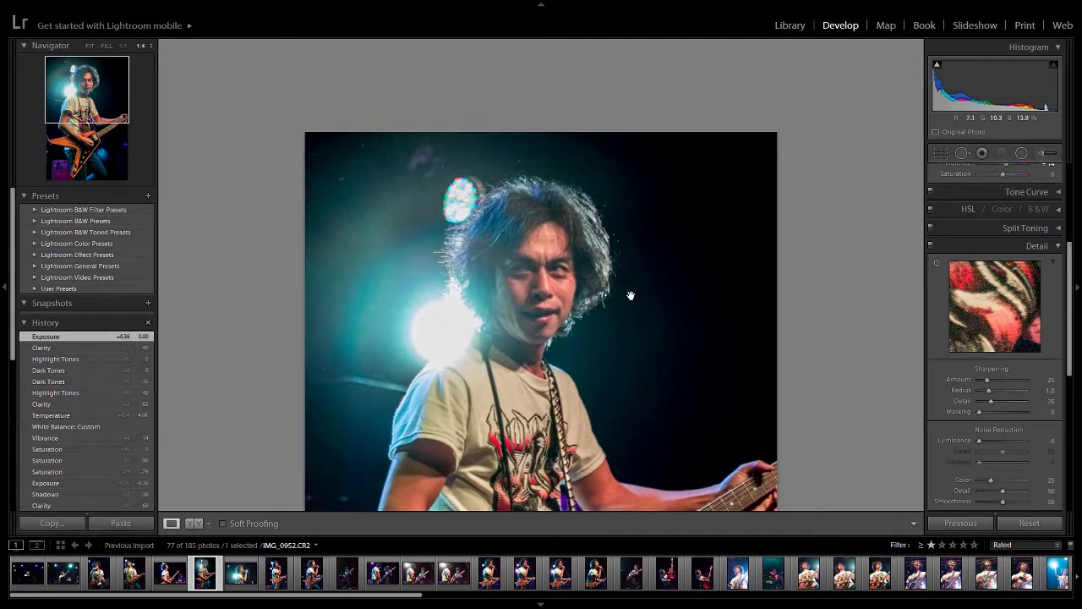
{"action": "left_click", "coordinate": [123, 46]}
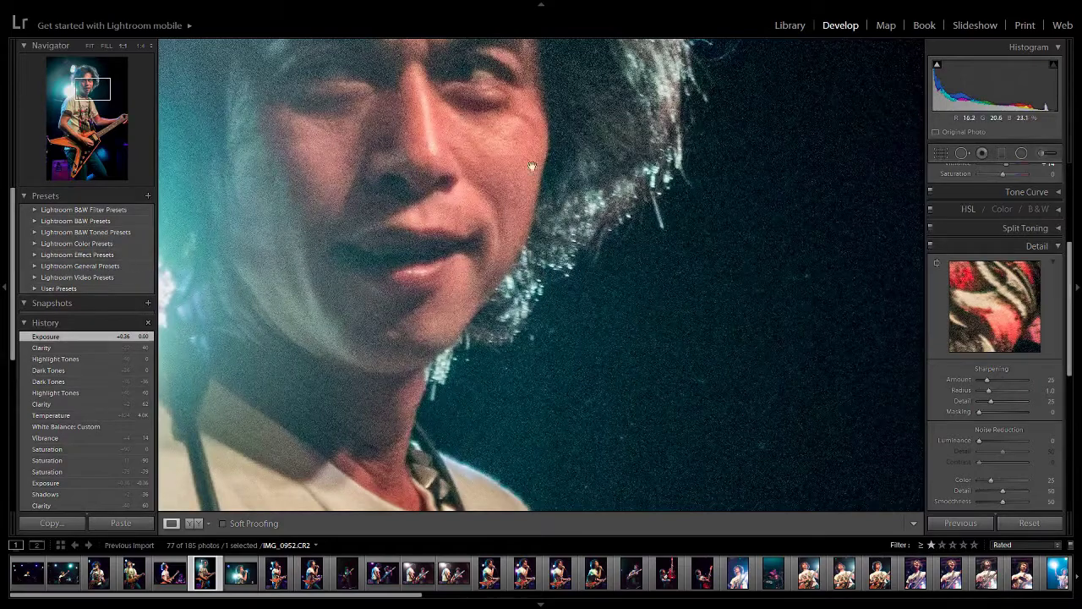
{"action": "left_click_drag", "start_coordinate": [533, 165], "coordinate": [589, 167]}
{"action": "scroll", "coordinate": [589, 167], "scroll_direction": "down", "scroll_amount": 5}
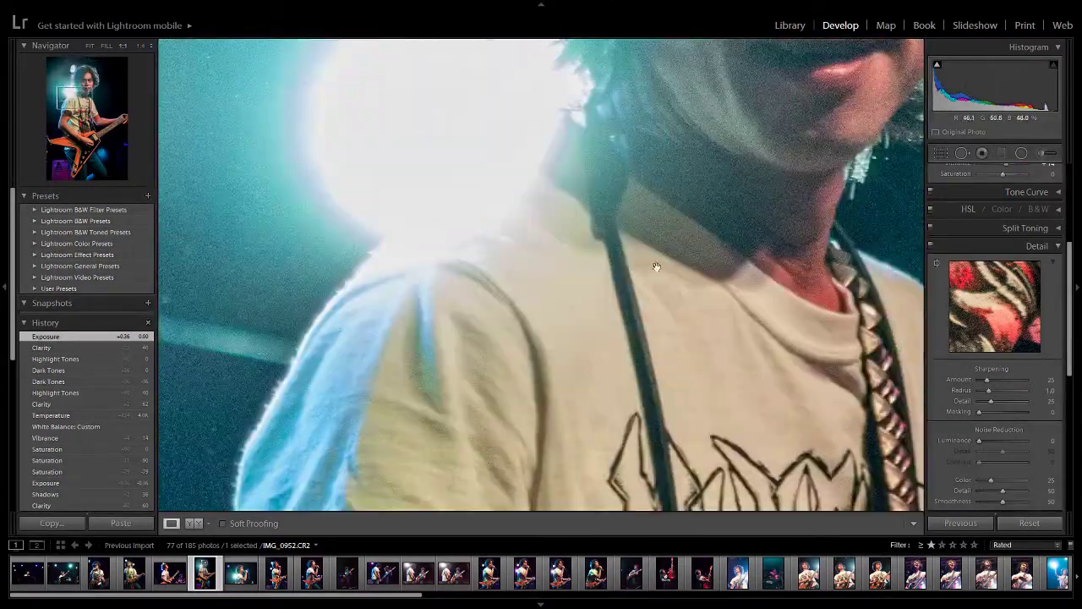
{"action": "left_click_drag", "start_coordinate": [655, 266], "coordinate": [485, 153]}
{"action": "left_click_drag", "start_coordinate": [623, 261], "coordinate": [697, 359]}
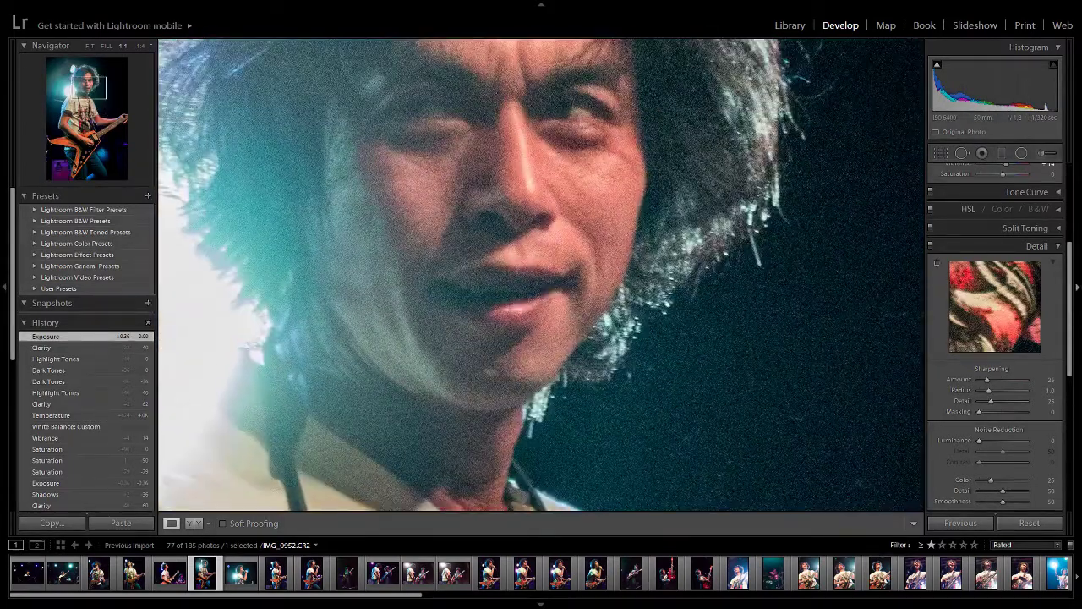
{"action": "scroll", "coordinate": [1071, 354], "scroll_direction": "down", "scroll_amount": 2}
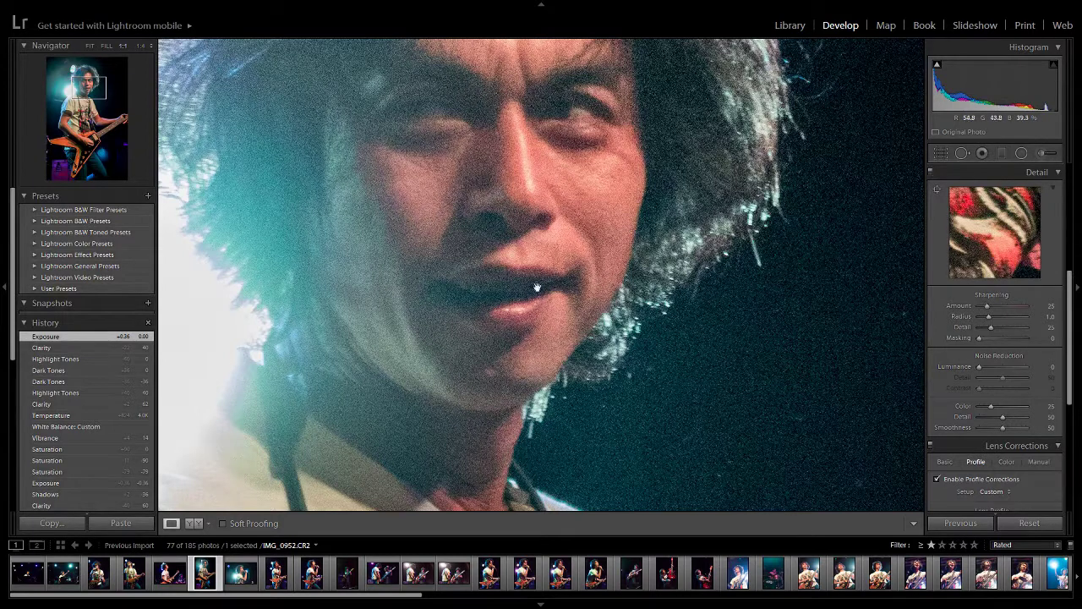
Step: Set the Luminance noise reduction of IMG_0952.CR2 to 25
{"action": "left_click", "coordinate": [1052, 367]}
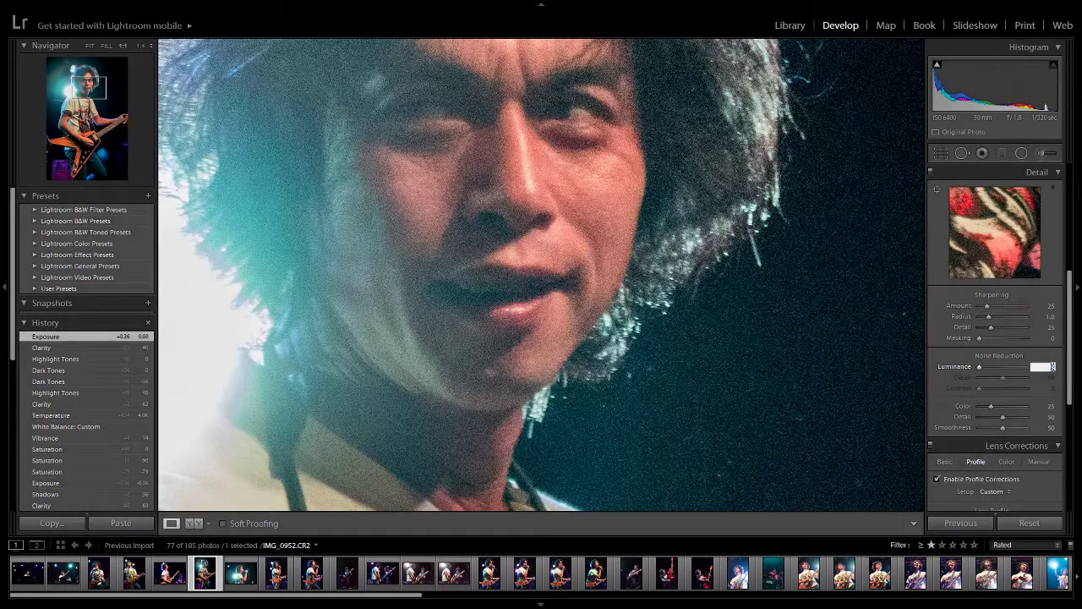
{"action": "type", "text": "0"}
{"action": "type", "text": "2"}
{"action": "type", "text": "5"}
{"action": "key", "text": "Return"}
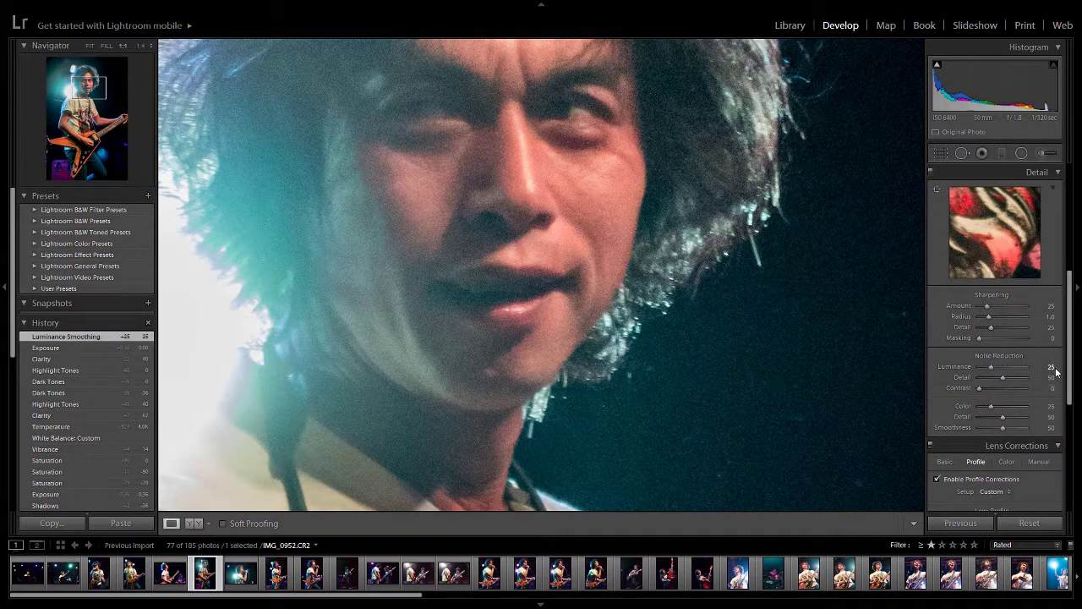
Step: Try Luminance noise reduction at 100, compare it close up and in the full photo, and restore it to 25
{"action": "left_click_drag", "start_coordinate": [991, 372], "coordinate": [1069, 372]}
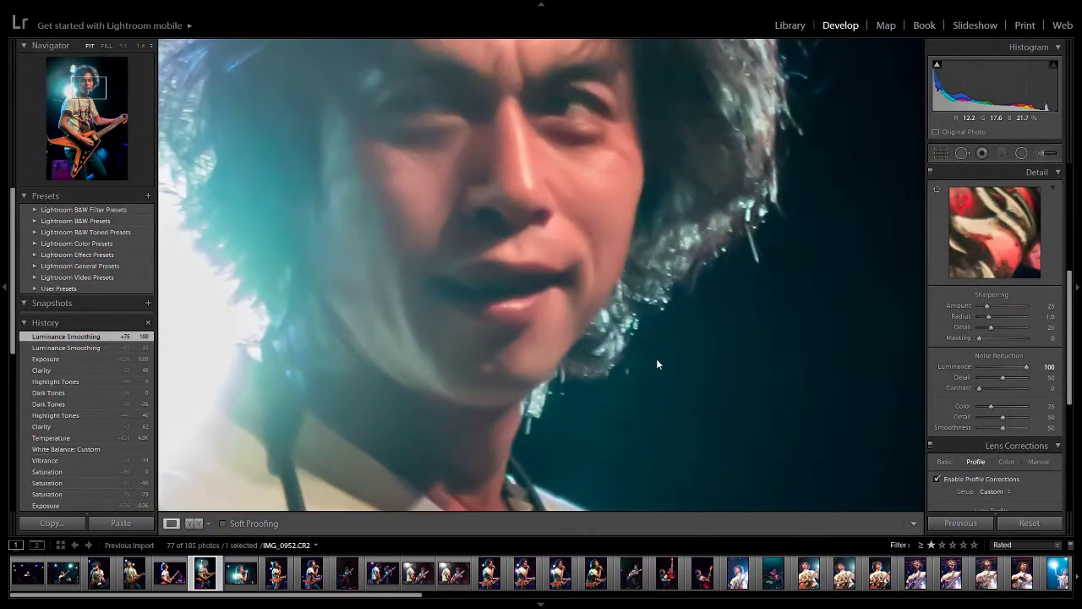
{"action": "left_click", "coordinate": [656, 360]}
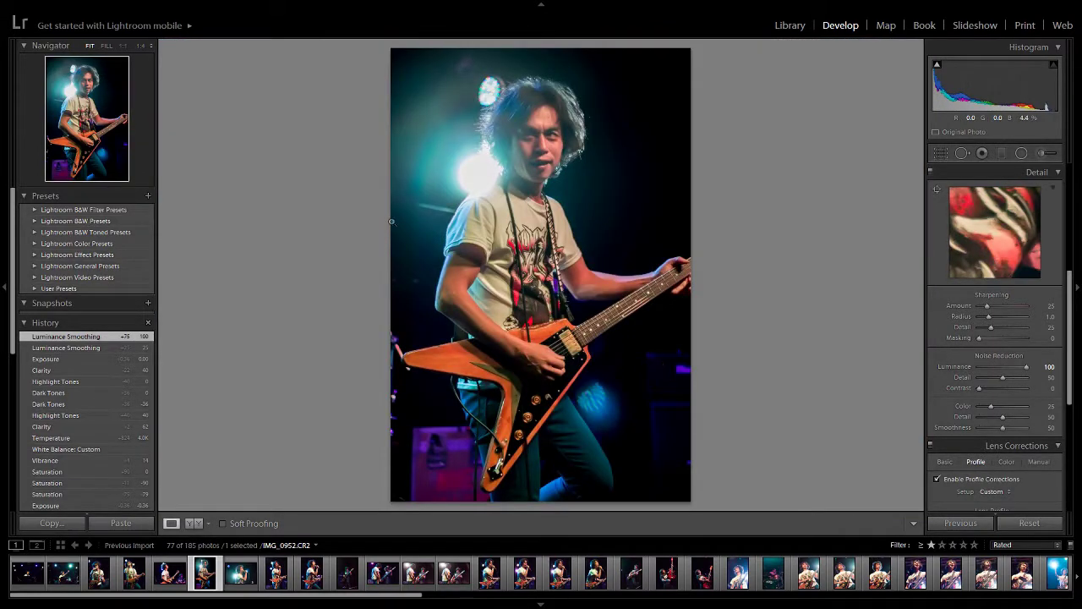
{"action": "left_click", "coordinate": [587, 145]}
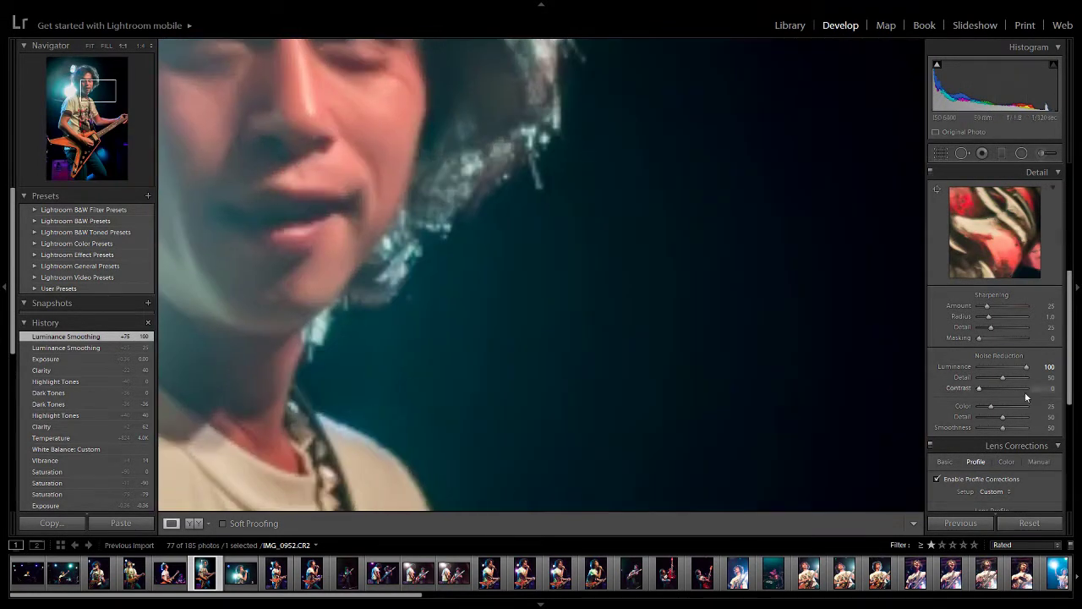
{"action": "left_click", "coordinate": [1049, 366]}
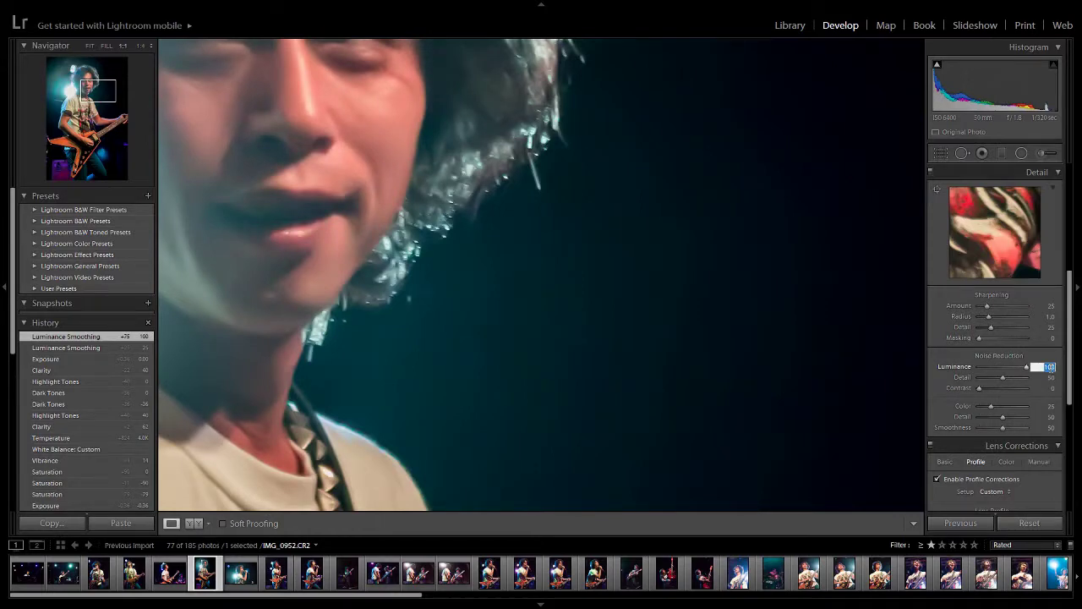
{"action": "type", "text": "25"}
{"action": "key", "text": "Return"}
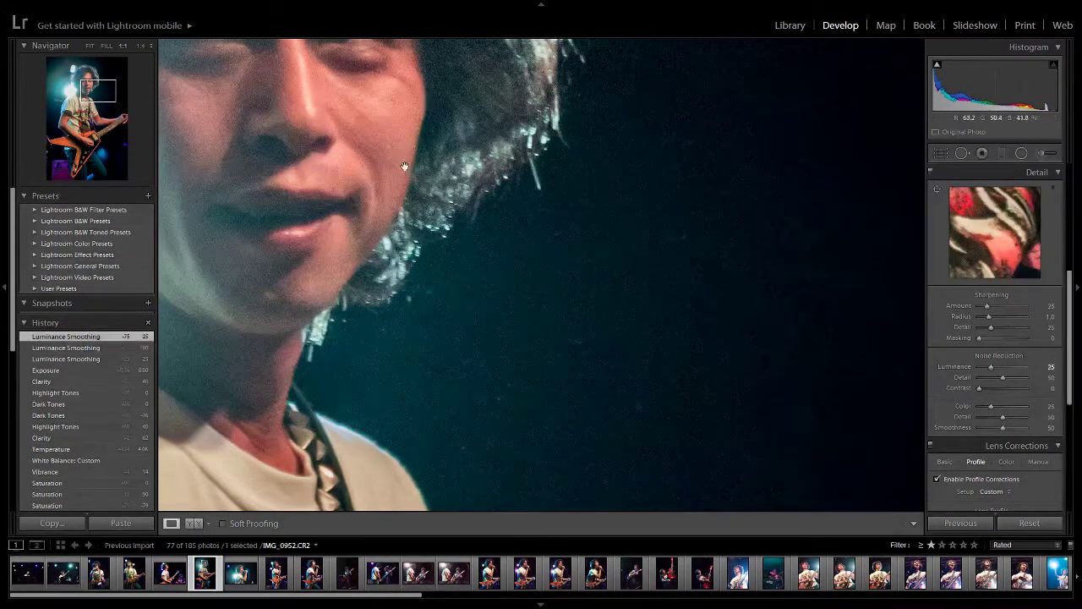
{"action": "left_click_drag", "start_coordinate": [404, 166], "coordinate": [657, 252]}
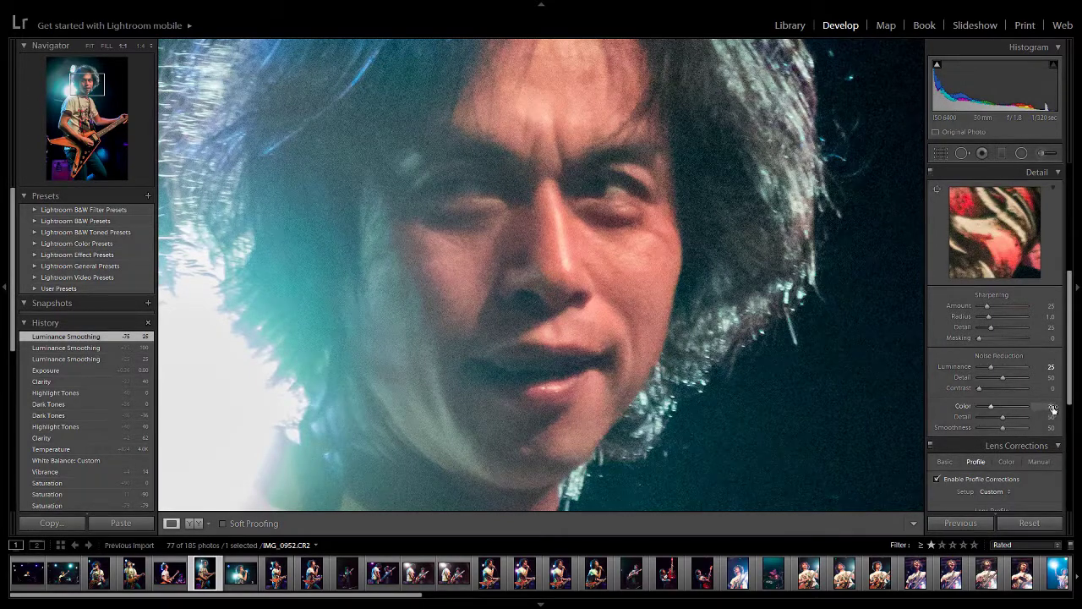
{"action": "left_click", "coordinate": [629, 198]}
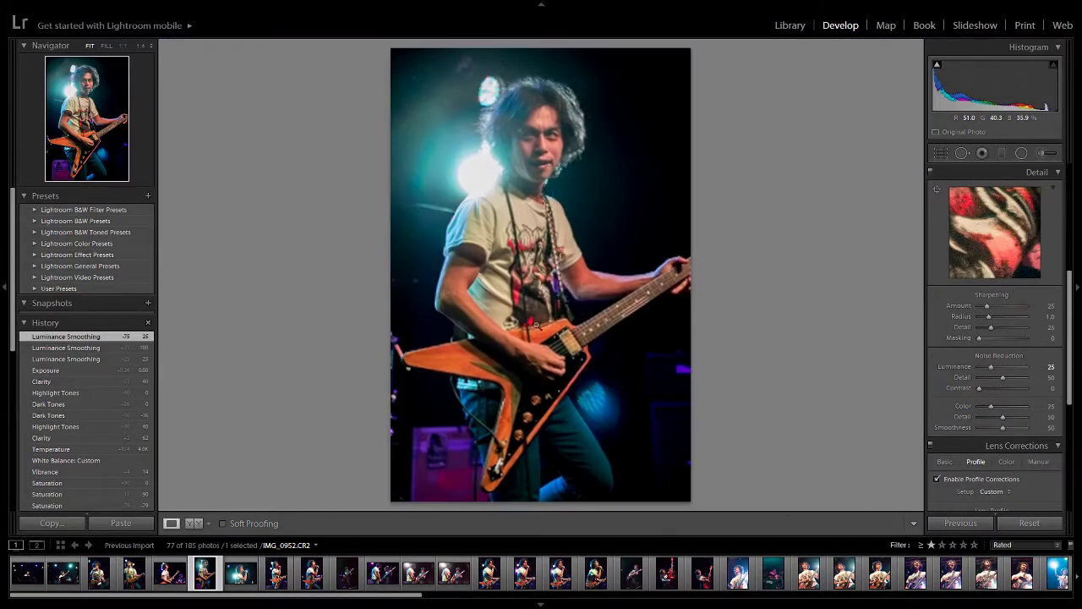
Step: Go through the next photos of the series and open IMG_0963.CR2 with the two guitarists
{"action": "left_click", "coordinate": [244, 582]}
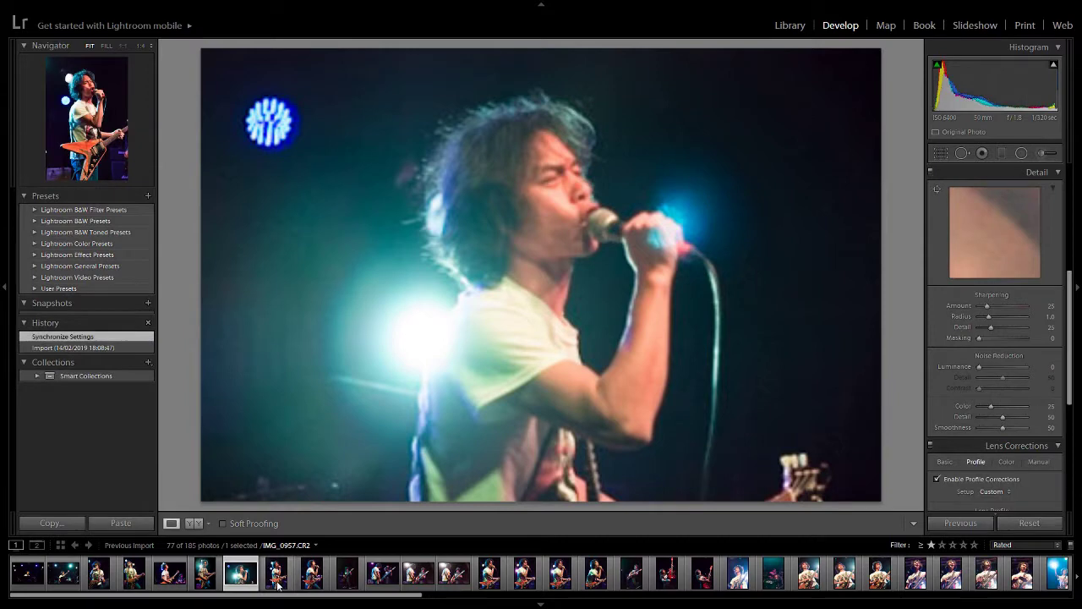
{"action": "left_click", "coordinate": [277, 583]}
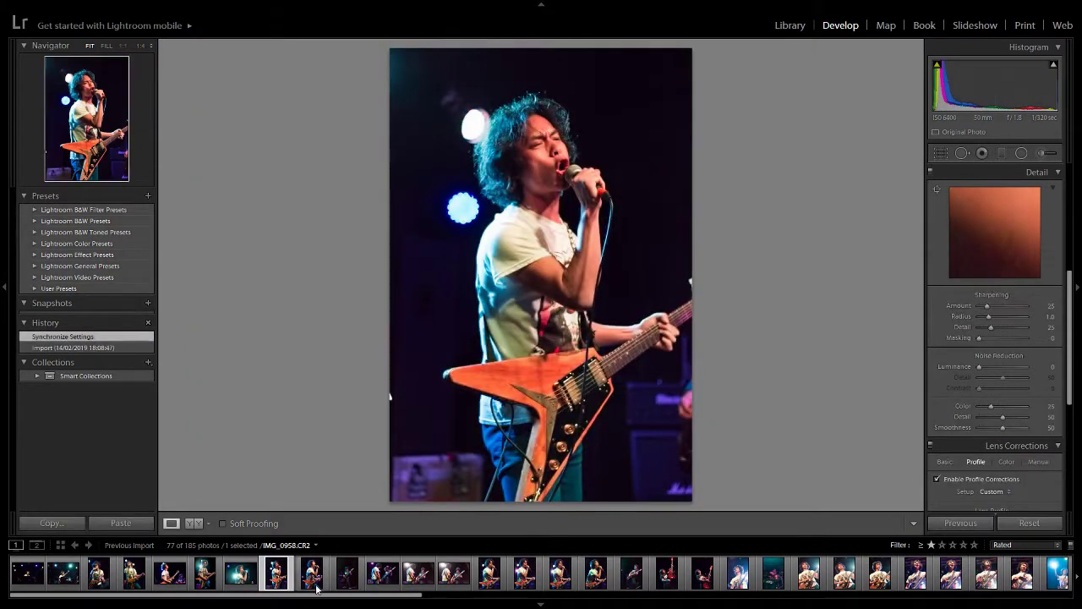
{"action": "left_click", "coordinate": [347, 576]}
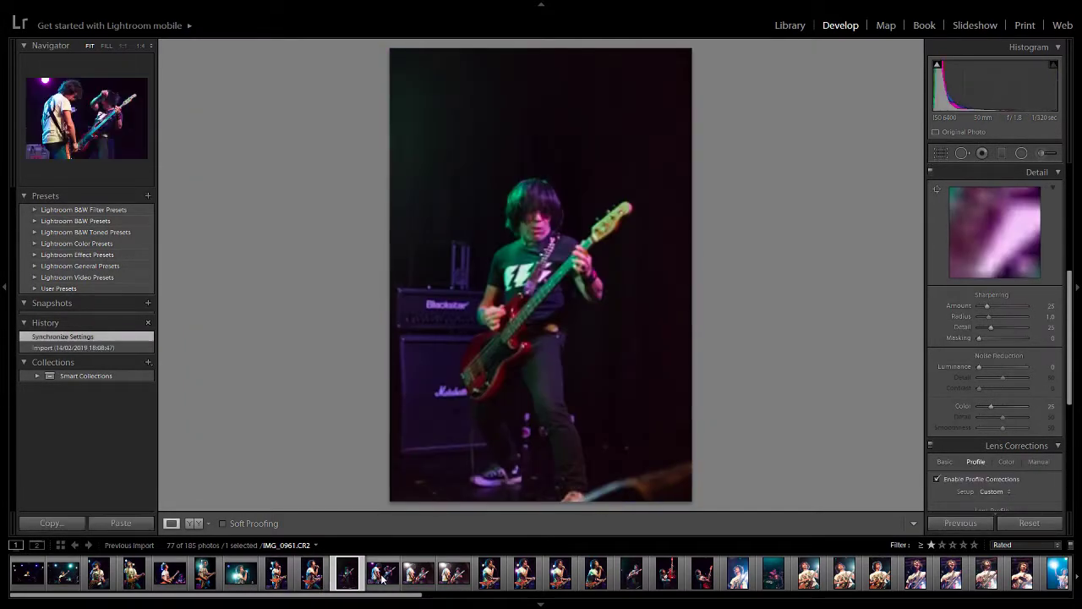
{"action": "left_click", "coordinate": [382, 576]}
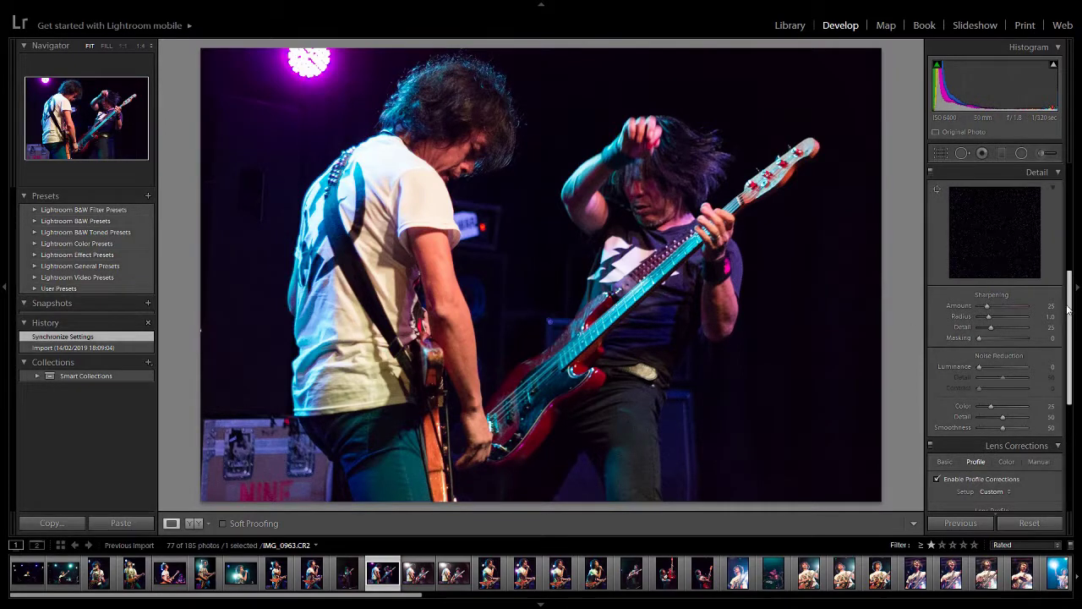
Step: Crop the sides of IMG_0963.CR2 slightly and reposition the photo within the frame, keeping both guitarists inside
{"action": "left_click_drag", "start_coordinate": [1070, 309], "coordinate": [1070, 153]}
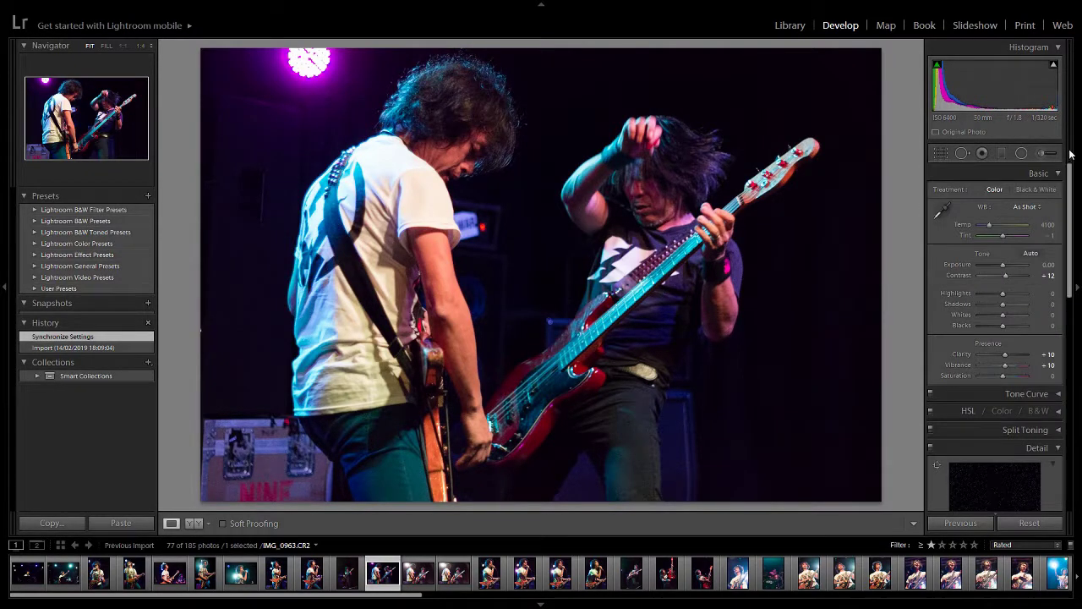
{"action": "left_click", "coordinate": [942, 153]}
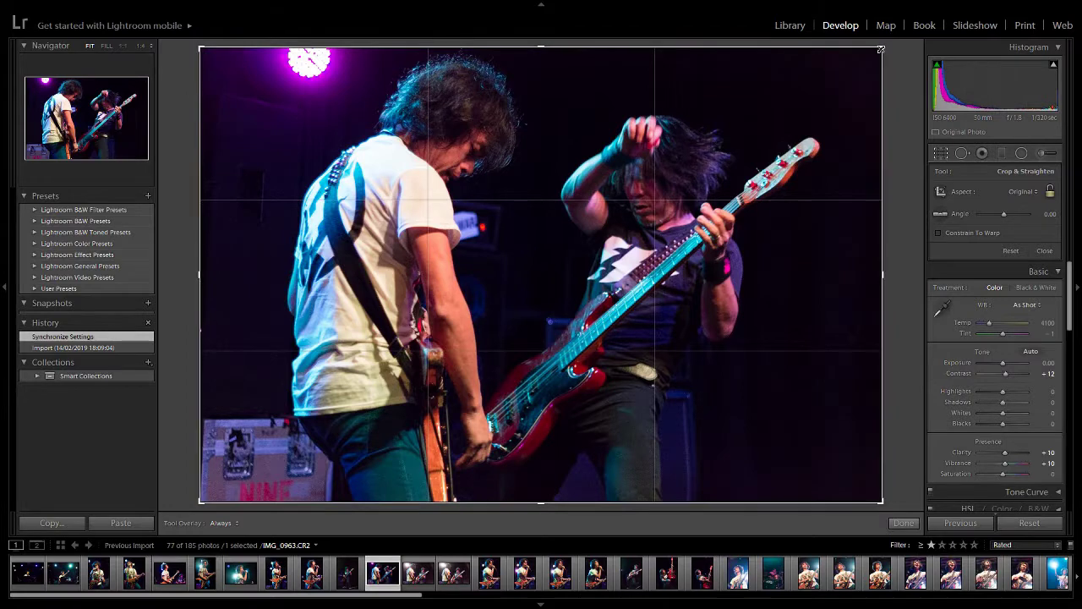
{"action": "left_click_drag", "start_coordinate": [884, 50], "coordinate": [882, 49]}
{"action": "left_click_drag", "start_coordinate": [199, 500], "coordinate": [214, 501]}
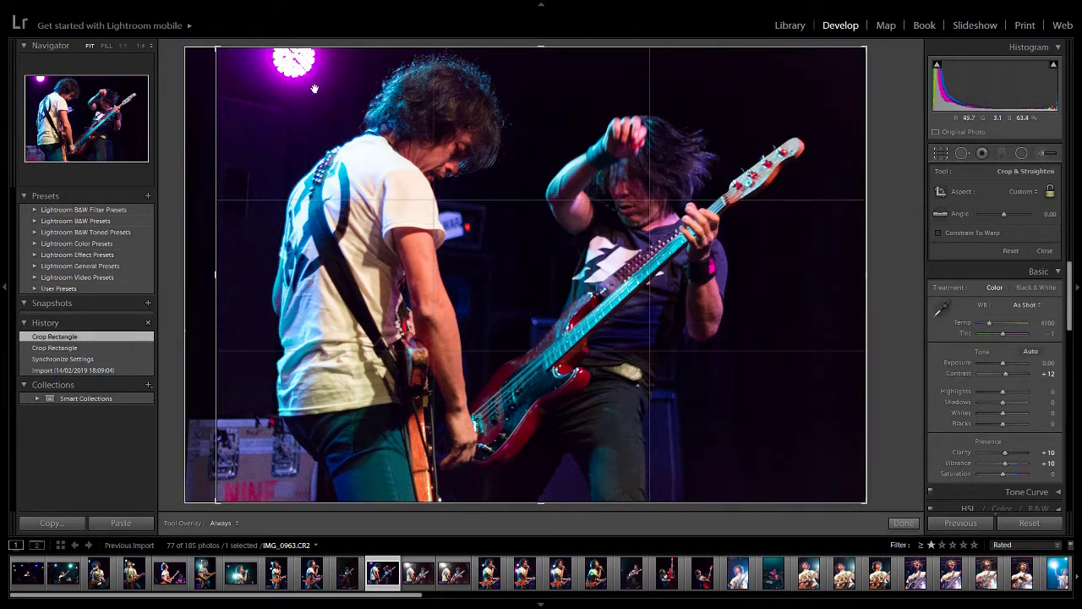
{"action": "left_click_drag", "start_coordinate": [503, 258], "coordinate": [508, 265]}
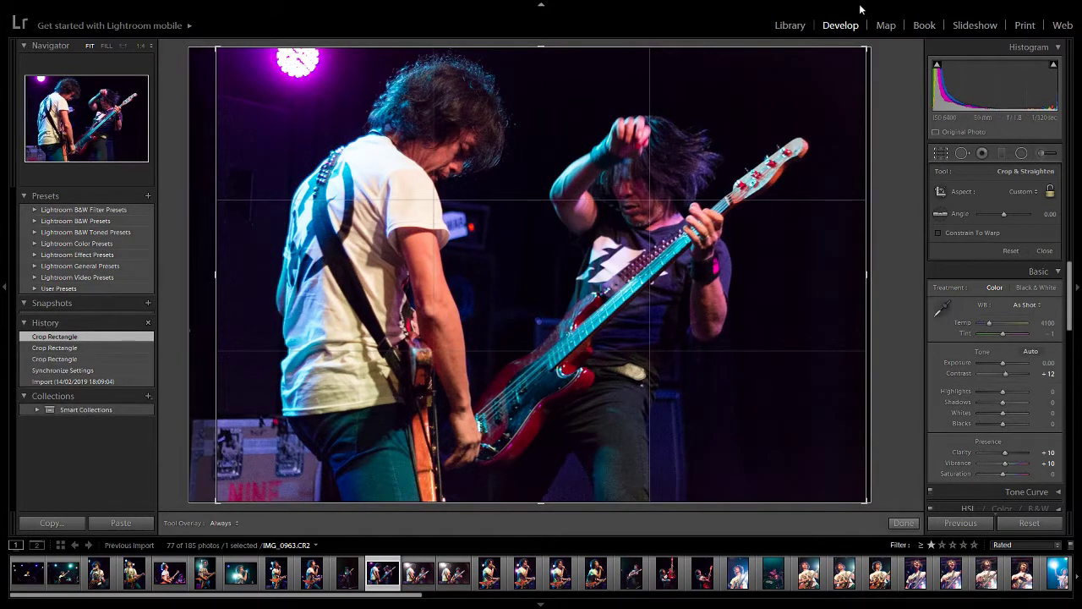
{"action": "left_click_drag", "start_coordinate": [866, 42], "coordinate": [860, 48]}
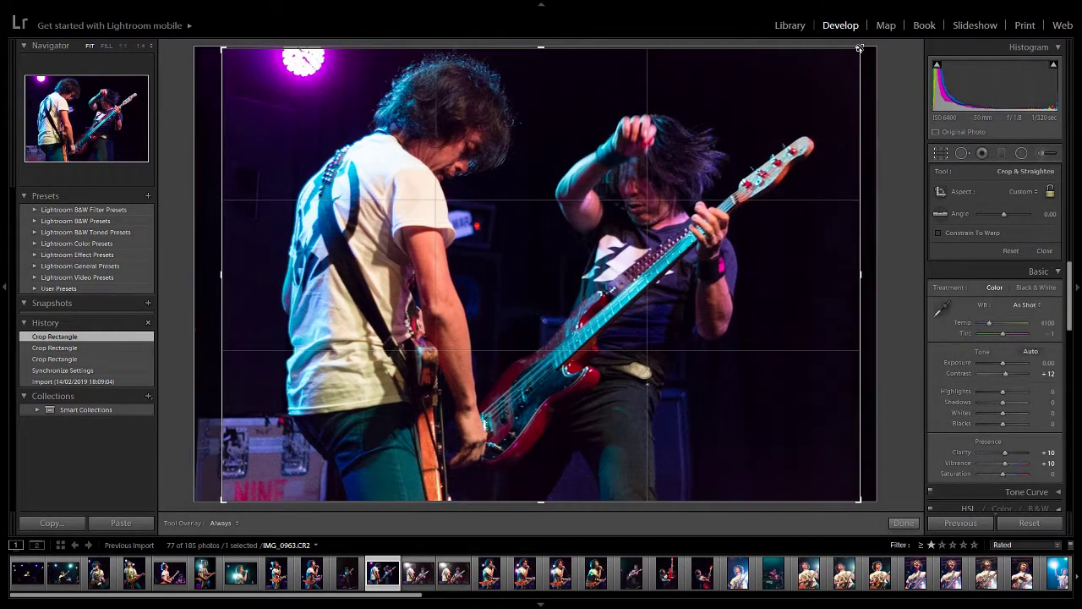
{"action": "left_click_drag", "start_coordinate": [862, 500], "coordinate": [851, 500]}
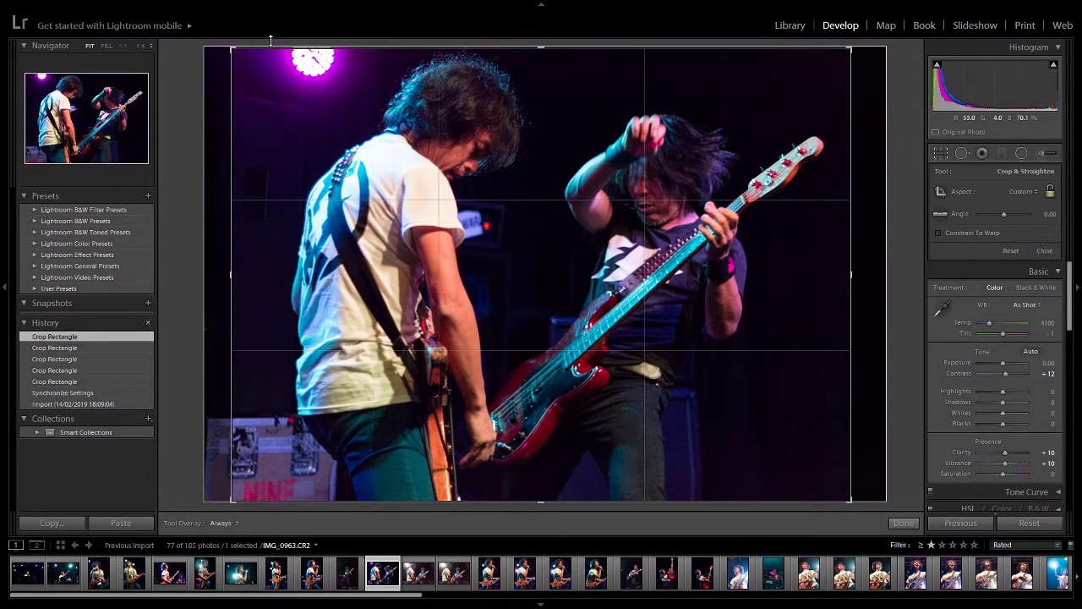
{"action": "left_click_drag", "start_coordinate": [226, 48], "coordinate": [235, 51]}
{"action": "left_click_drag", "start_coordinate": [234, 50], "coordinate": [234, 51]}
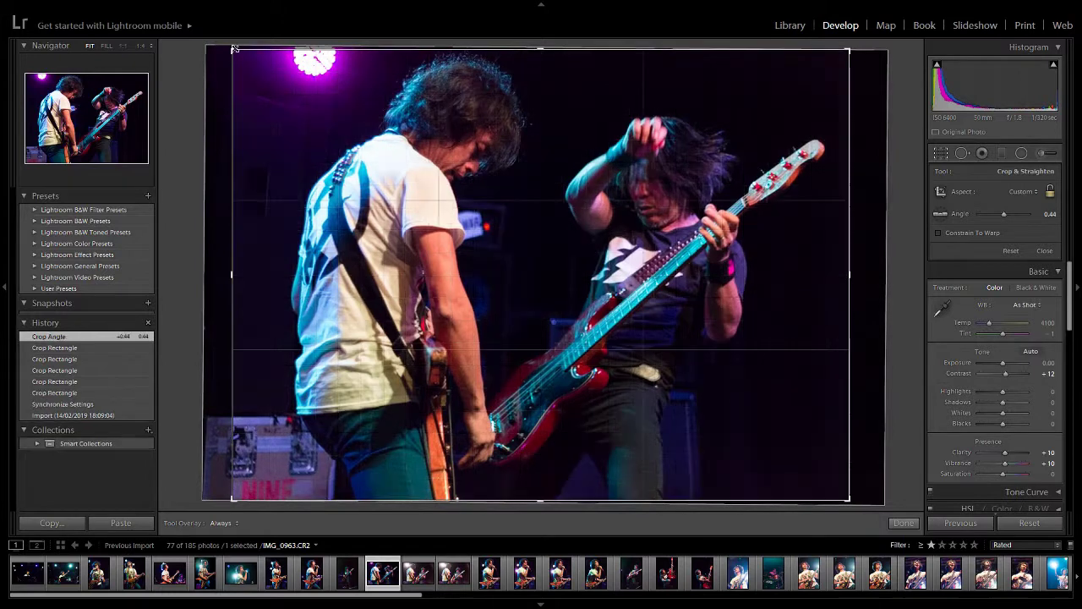
{"action": "key", "text": "ctrl+z"}
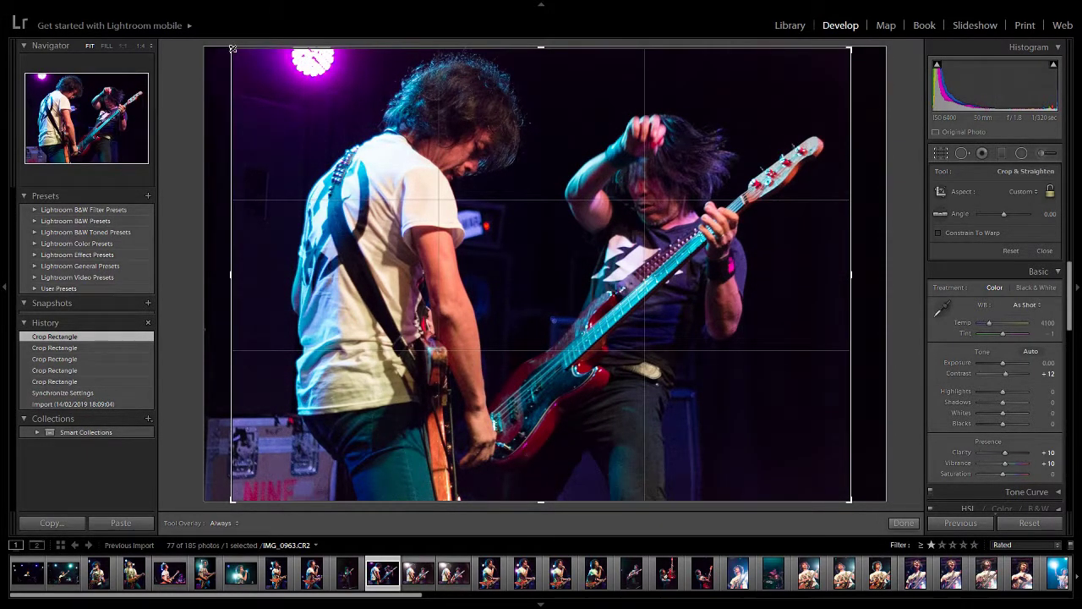
Step: Tighten the crop further from its upper corner, shift the photo slightly sideways within the frame, and apply the crop
{"action": "left_click_drag", "start_coordinate": [233, 50], "coordinate": [236, 52]}
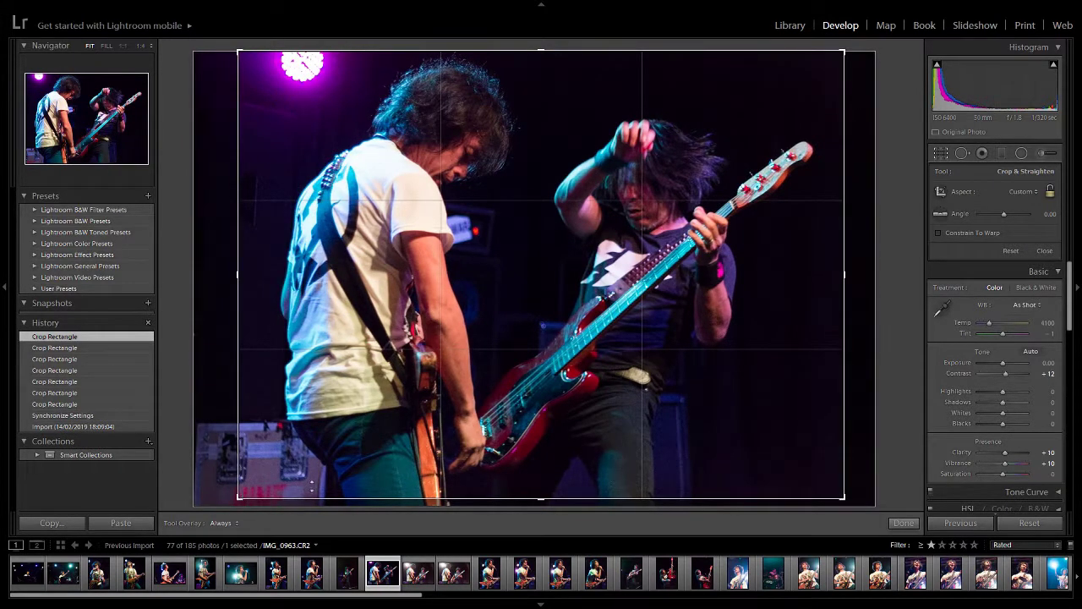
{"action": "left_click", "coordinate": [311, 486]}
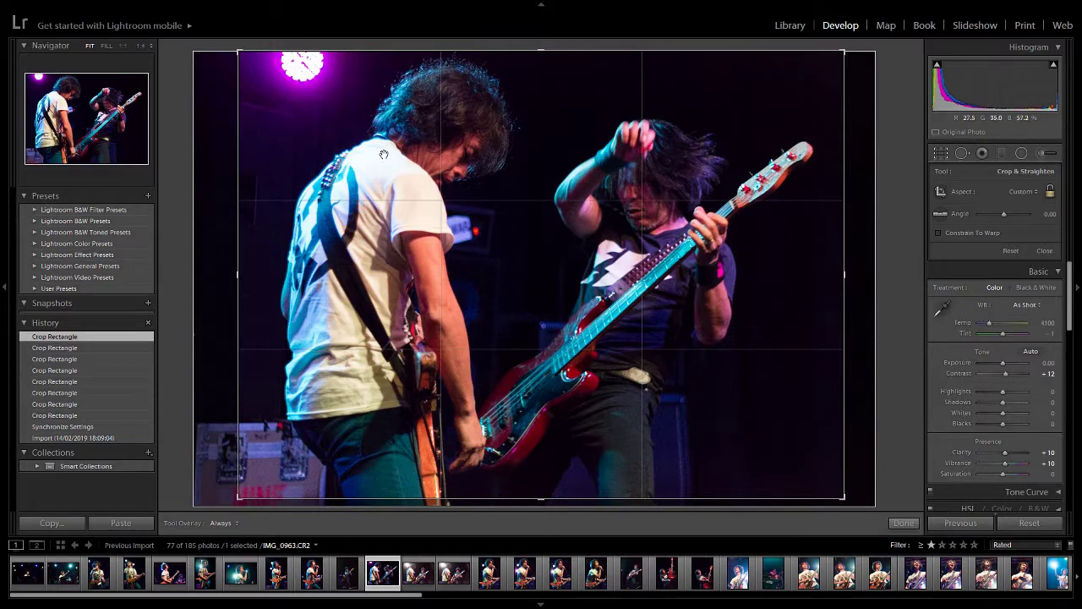
{"action": "left_click_drag", "start_coordinate": [398, 225], "coordinate": [393, 225]}
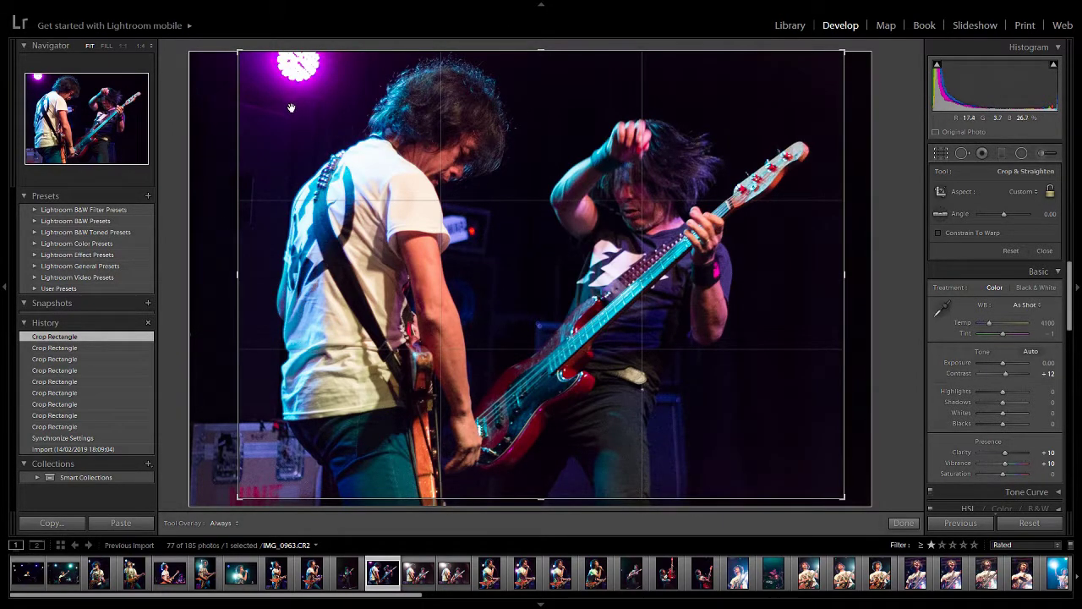
{"action": "key", "text": "Return"}
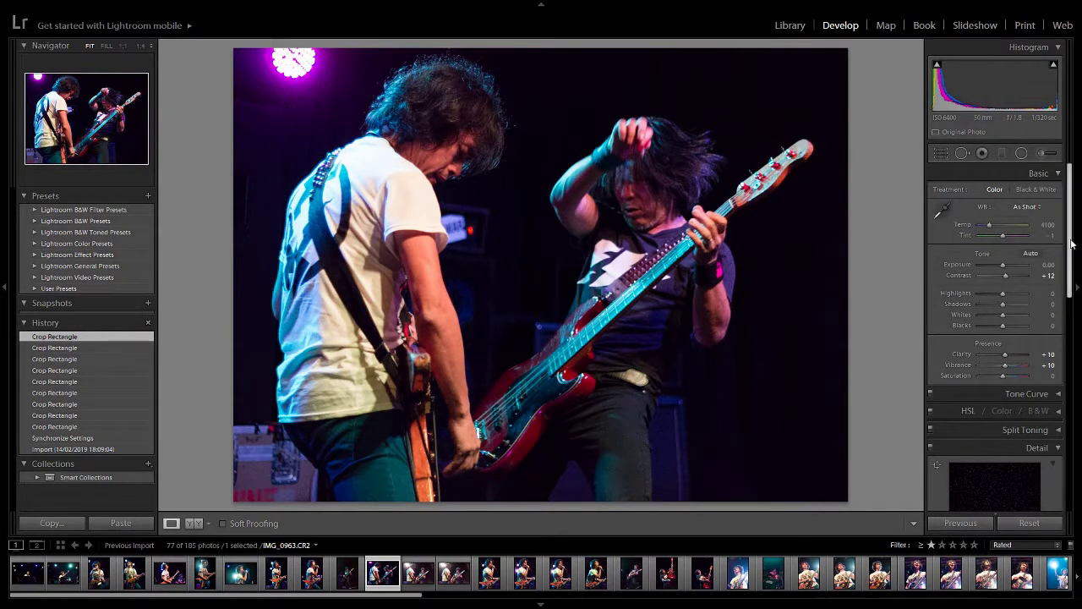
Step: Try Exposure at +0.71, +5.00 and +1.07 on the cropped photo, and reset it to 0.00
{"action": "left_click_drag", "start_coordinate": [1005, 268], "coordinate": [1008, 269]}
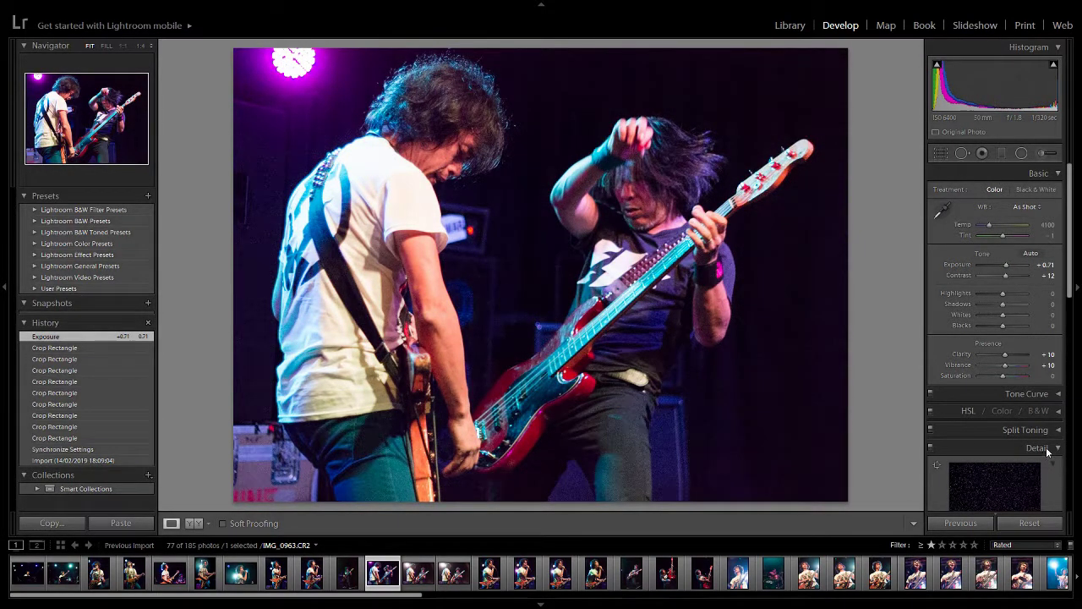
{"action": "left_click", "coordinate": [1046, 446]}
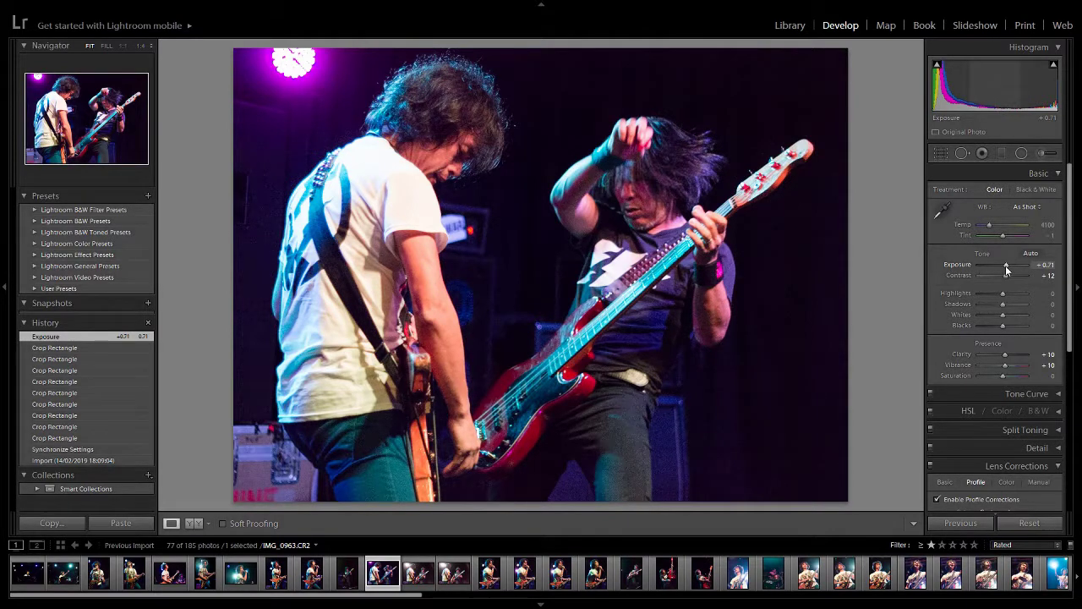
{"action": "left_click_drag", "start_coordinate": [1005, 265], "coordinate": [1027, 276]}
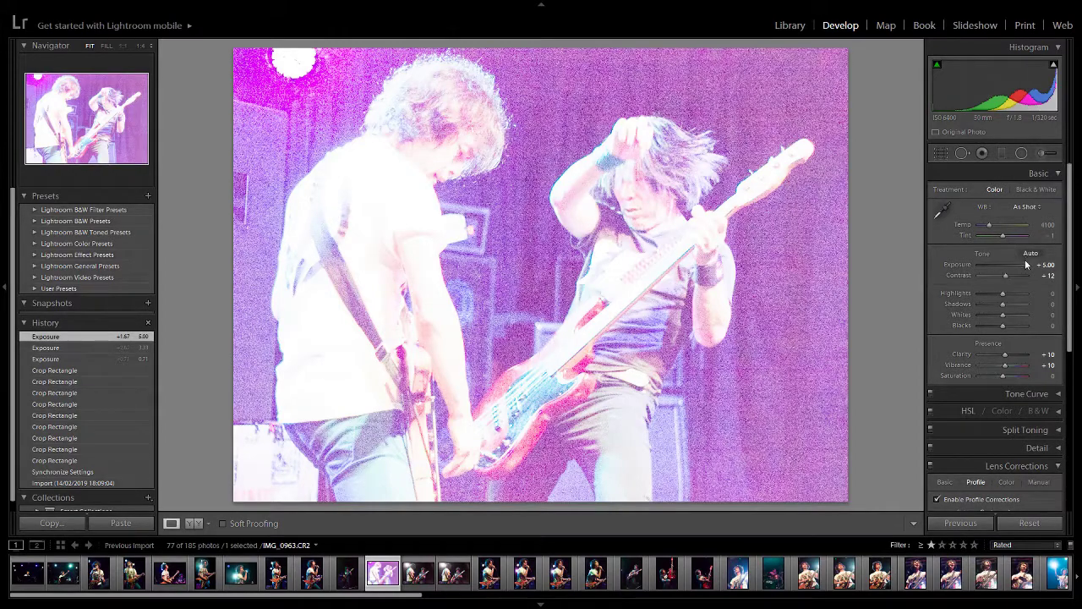
{"action": "left_click_drag", "start_coordinate": [1027, 267], "coordinate": [1005, 271]}
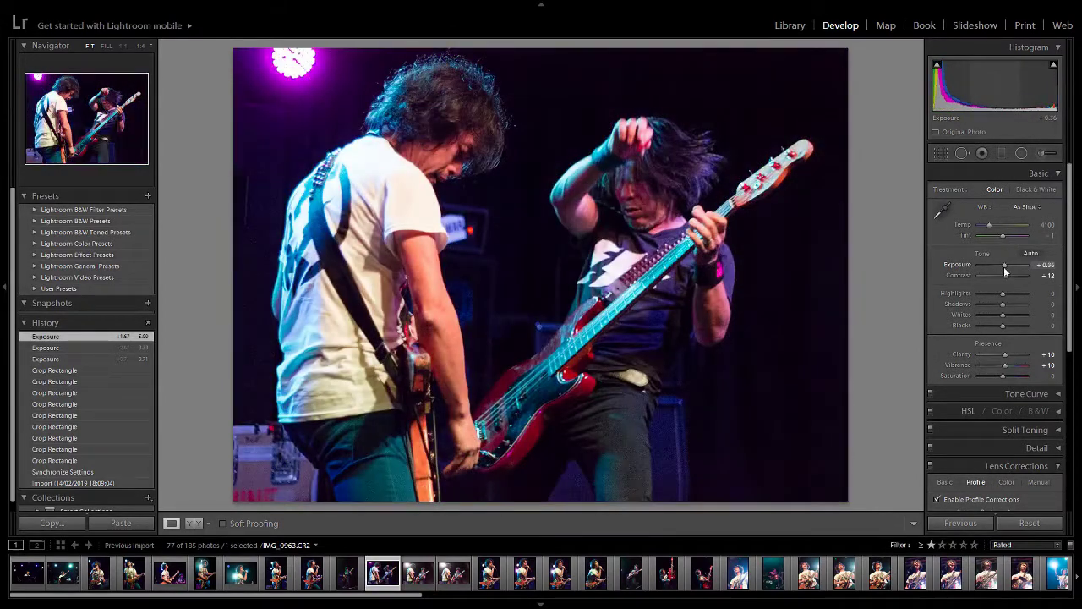
{"action": "double_click", "coordinate": [1005, 269]}
{"action": "left_click_drag", "start_coordinate": [1003, 269], "coordinate": [1007, 266]}
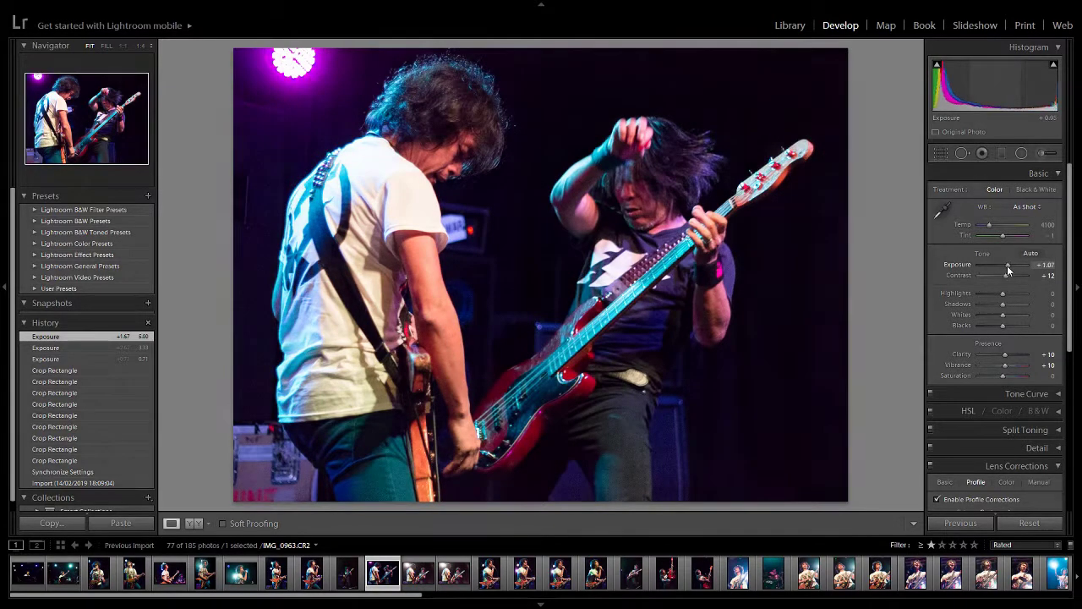
{"action": "double_click", "coordinate": [1007, 265]}
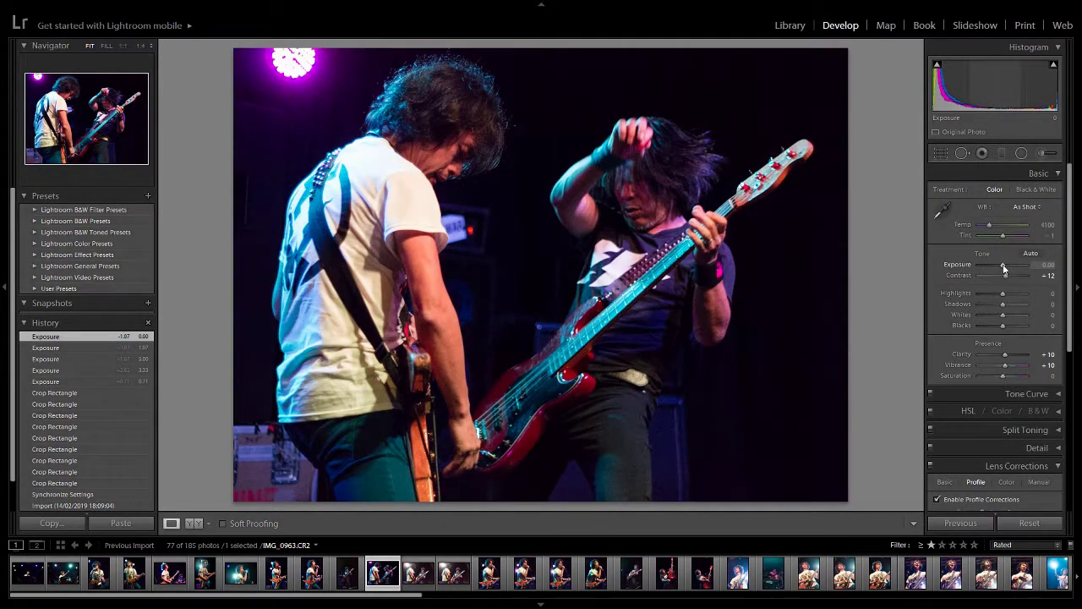
Step: Try a darker Exposure of -0.36, reset it, and set Exposure to +0.12
{"action": "left_click_drag", "start_coordinate": [1004, 268], "coordinate": [1002, 267]}
{"action": "double_click", "coordinate": [1003, 269]}
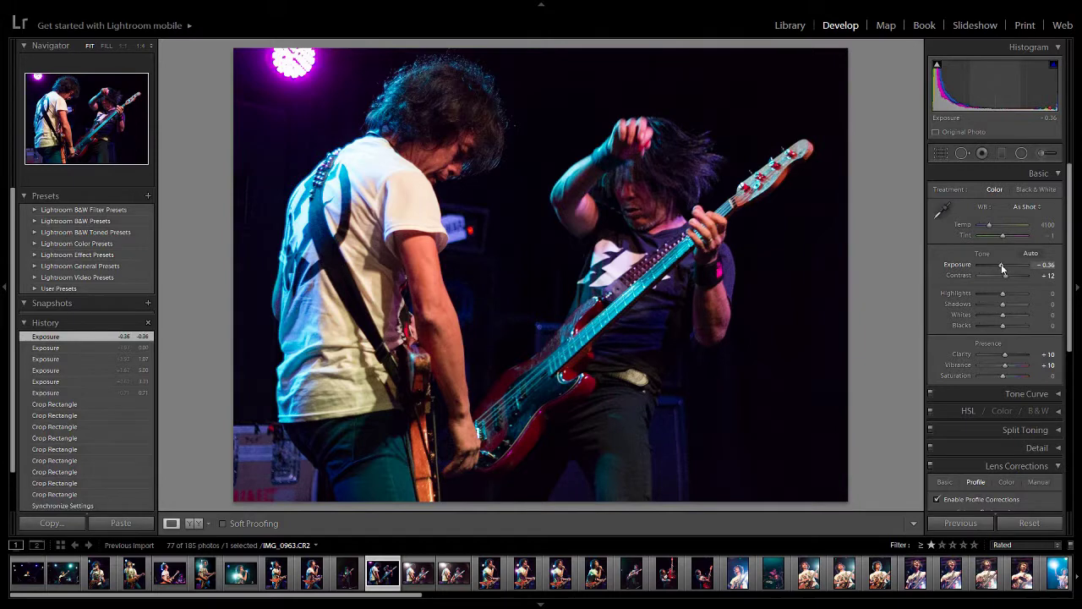
{"action": "left_click_drag", "start_coordinate": [1003, 269], "coordinate": [1003, 269]}
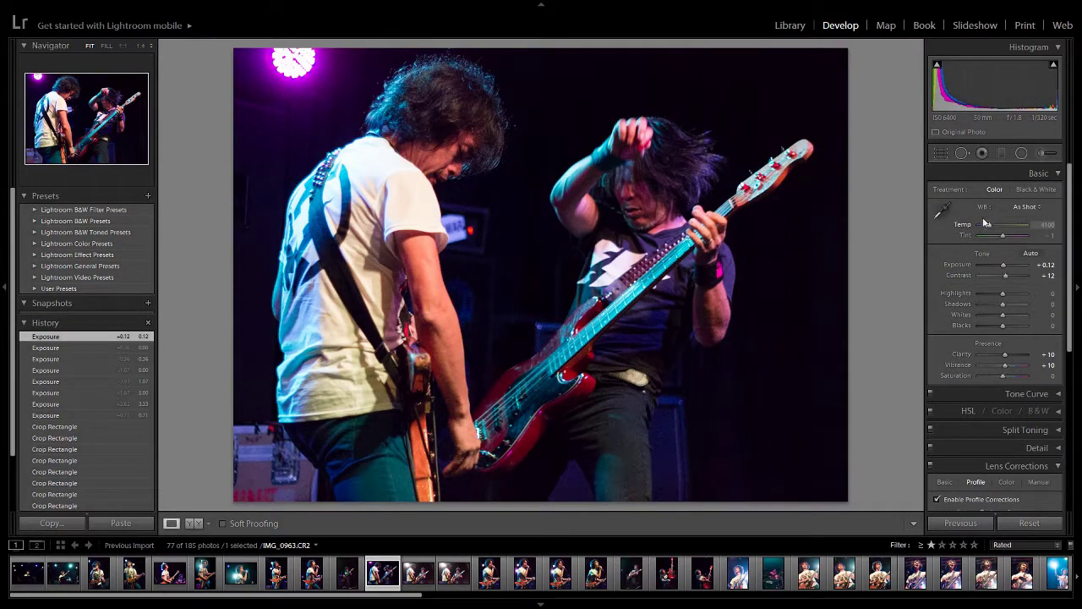
Step: Correct the white balance by sampling the guitarist's white T-shirt, comparing before and after side by side, and setting Tint to -21
{"action": "left_click", "coordinate": [941, 211]}
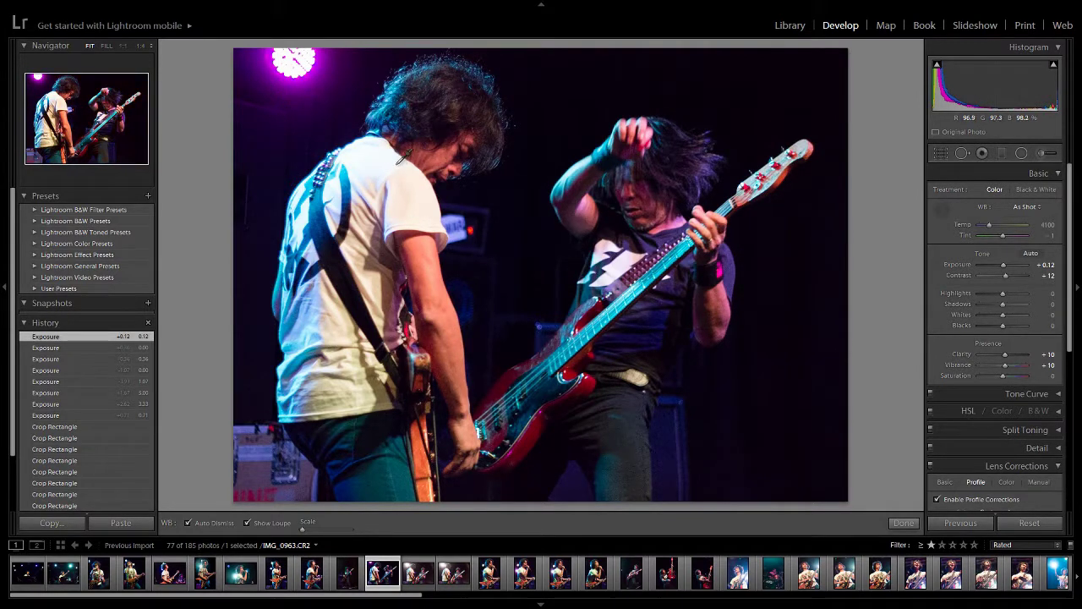
{"action": "left_click", "coordinate": [372, 188]}
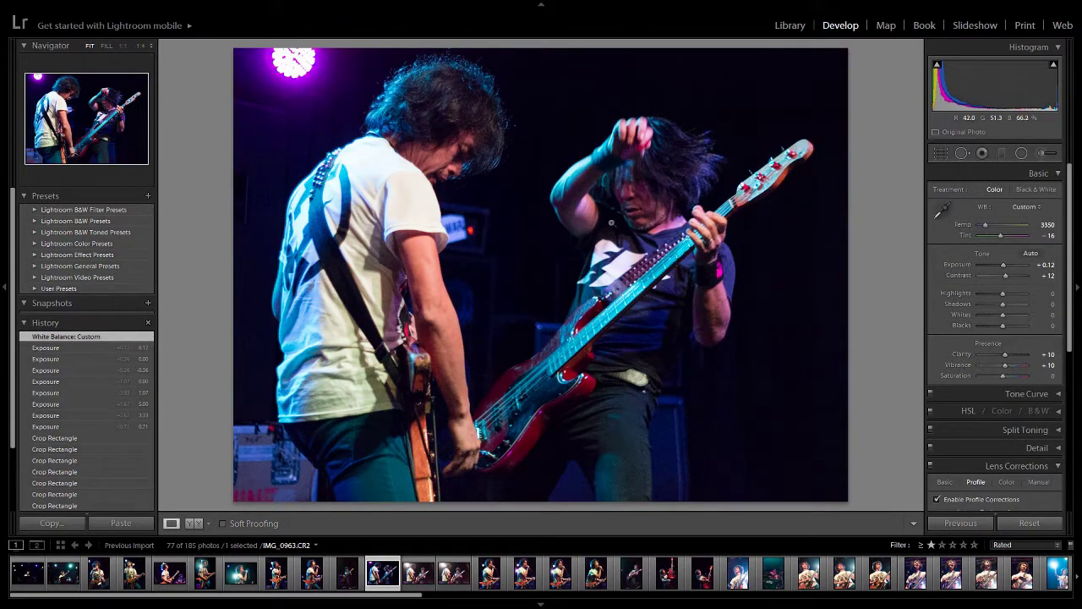
{"action": "key", "text": "y"}
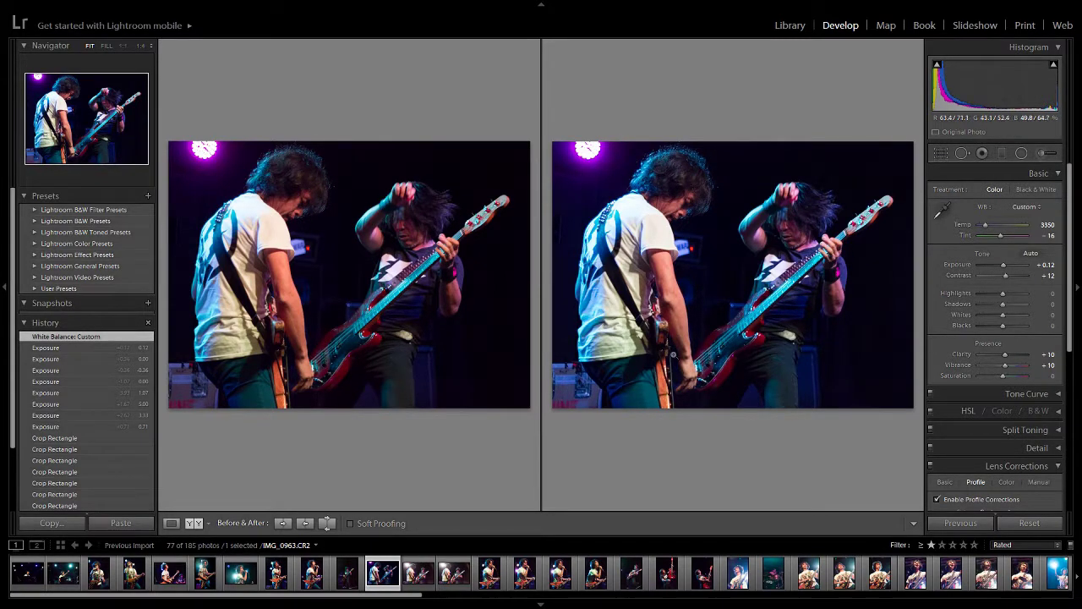
{"action": "key", "text": "y"}
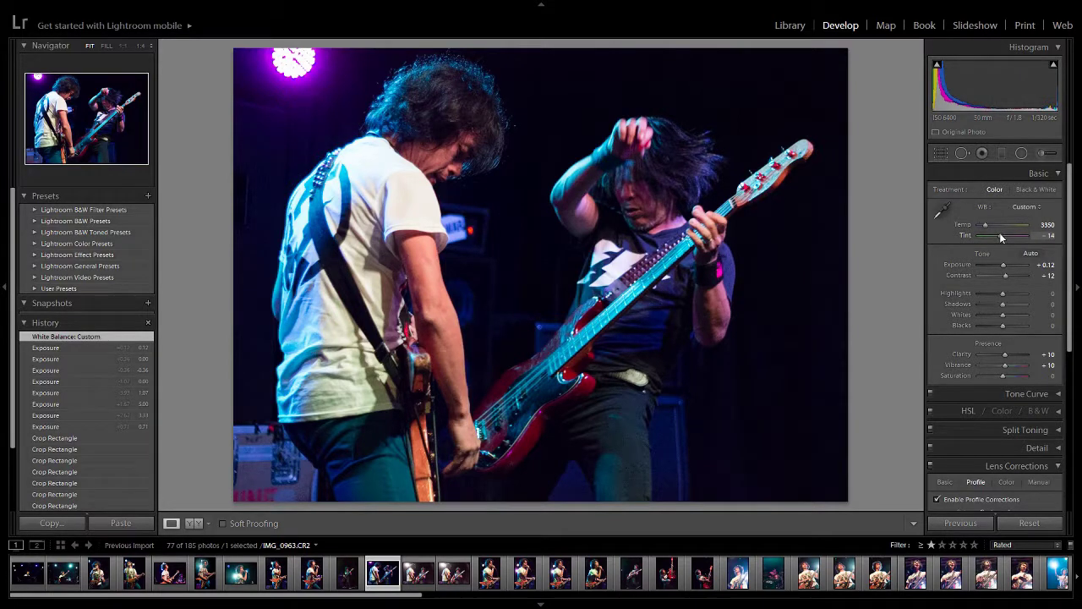
{"action": "scroll", "coordinate": [999, 233], "scroll_direction": "down", "scroll_amount": 1}
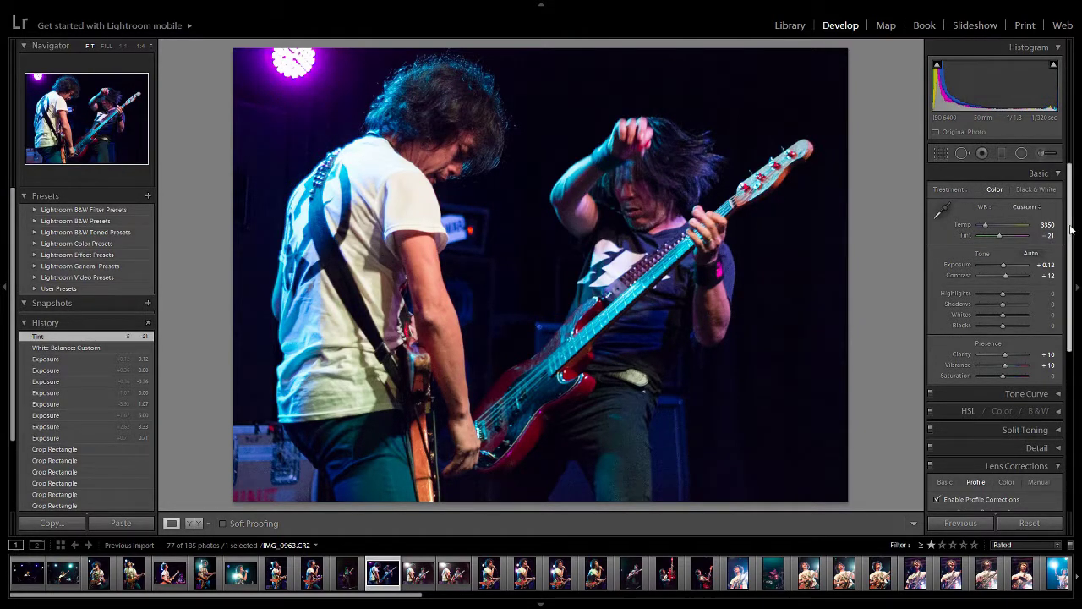
Step: Open the HSL and Color adjustments, try the black-and-white conversion, and return to the HSL adjustments in colour
{"action": "scroll", "coordinate": [1074, 237], "scroll_direction": "down", "scroll_amount": 5}
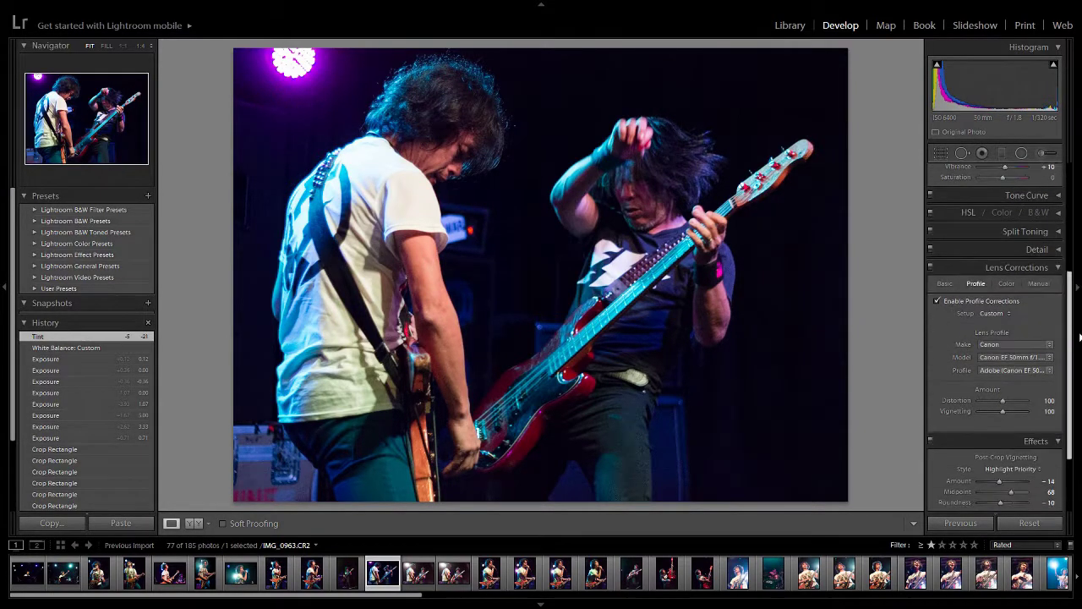
{"action": "left_click", "coordinate": [1057, 205]}
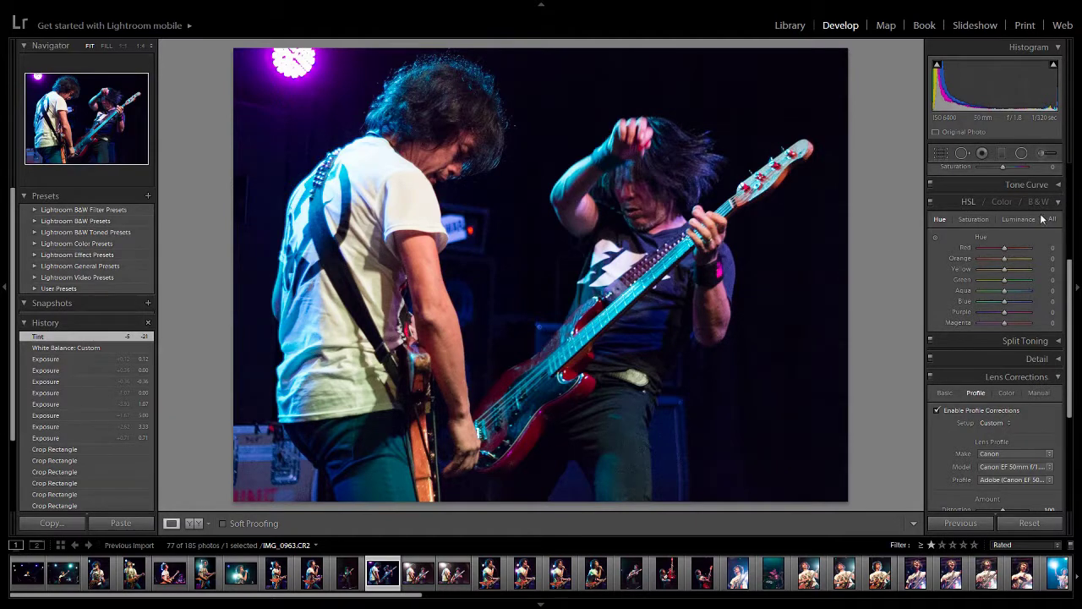
{"action": "left_click", "coordinate": [1002, 202]}
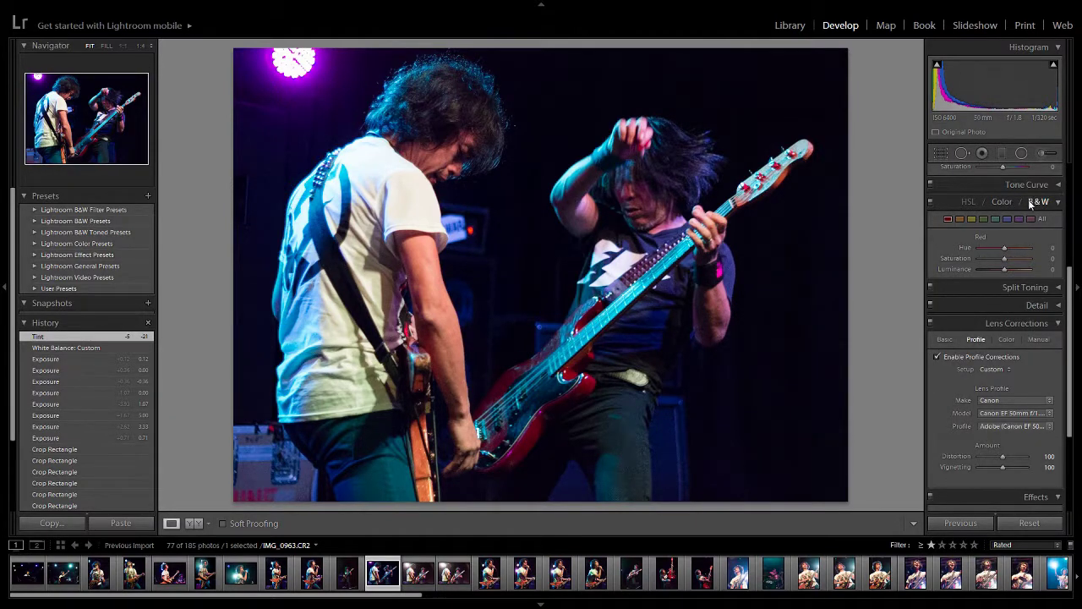
{"action": "left_click", "coordinate": [1031, 201]}
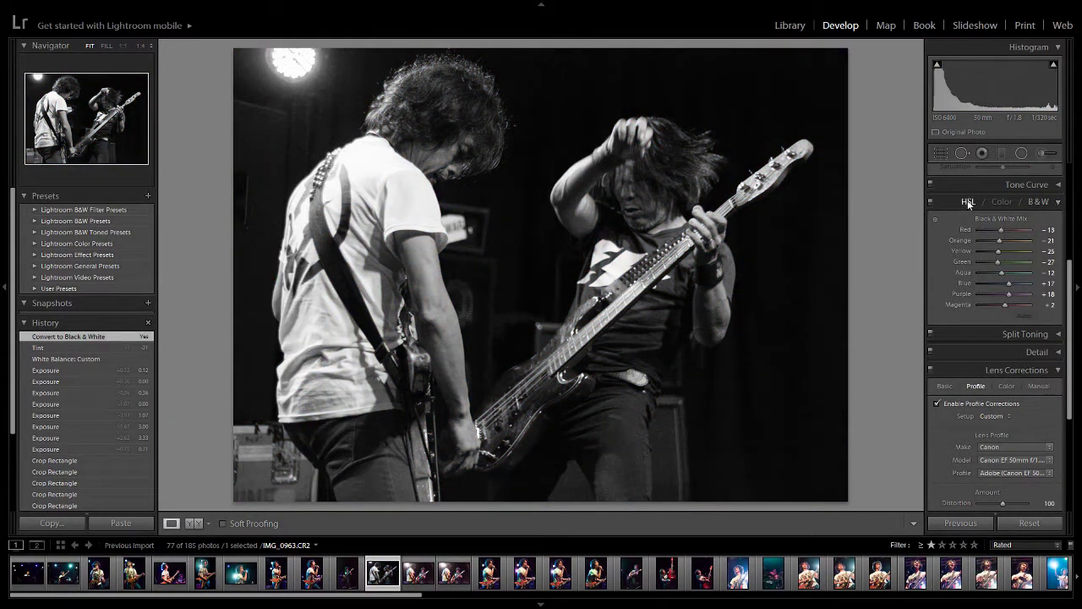
{"action": "left_click", "coordinate": [968, 203]}
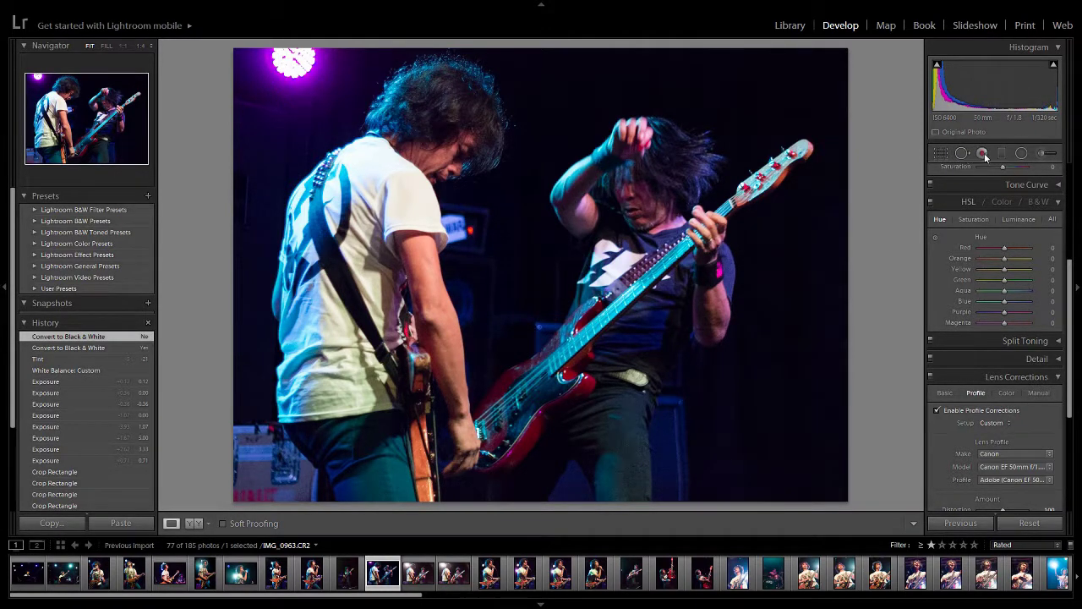
Step: Activate the HSL targeted adjustment tool, go through its Hue and Luminance targets, and set its target group to Saturation
{"action": "left_click", "coordinate": [968, 221]}
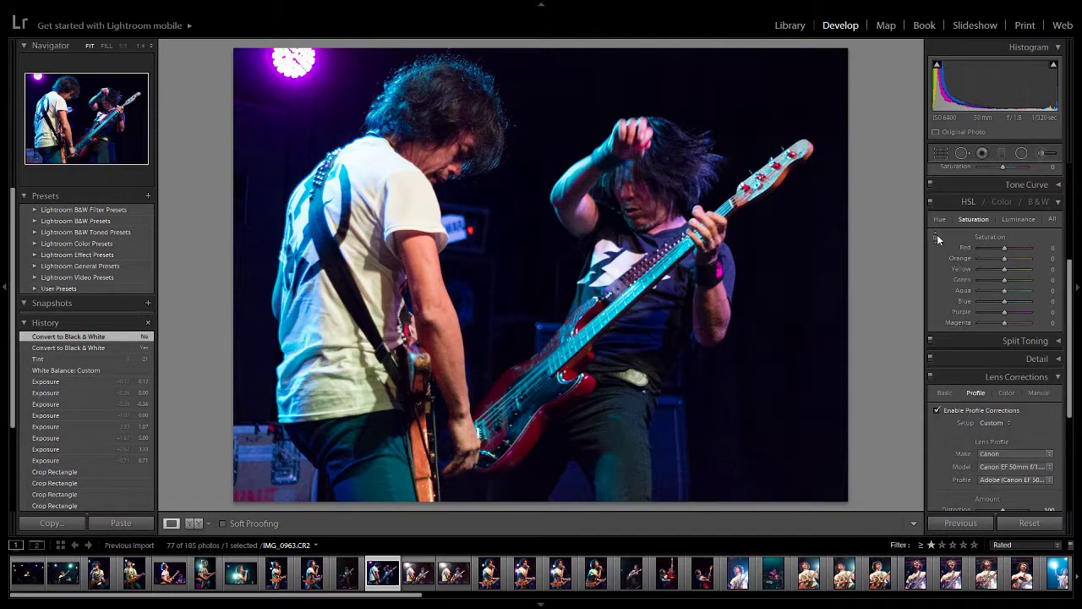
{"action": "left_click", "coordinate": [936, 237]}
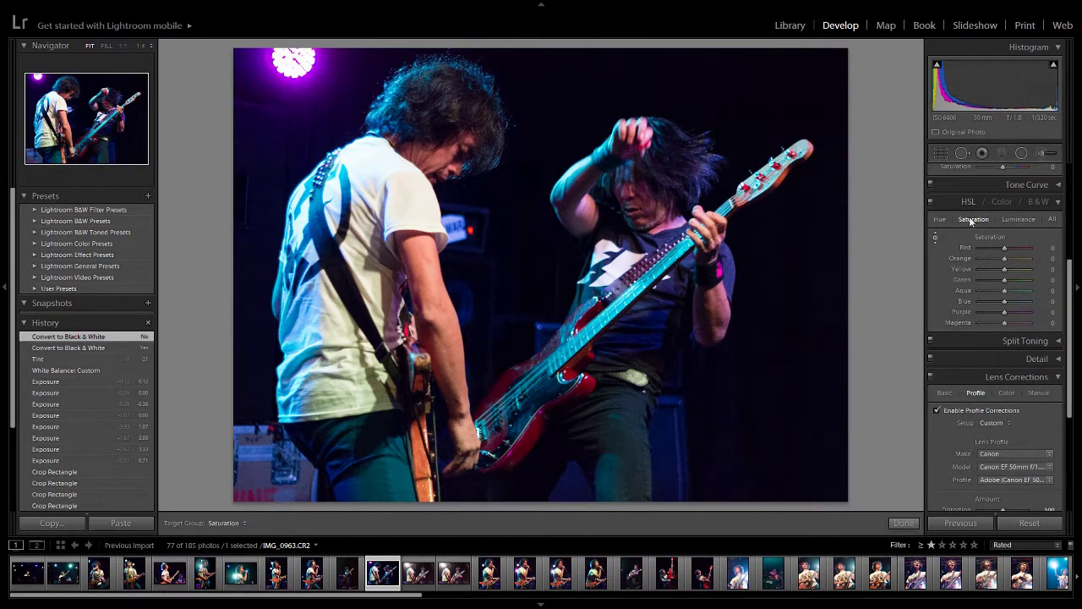
{"action": "left_click", "coordinate": [941, 222]}
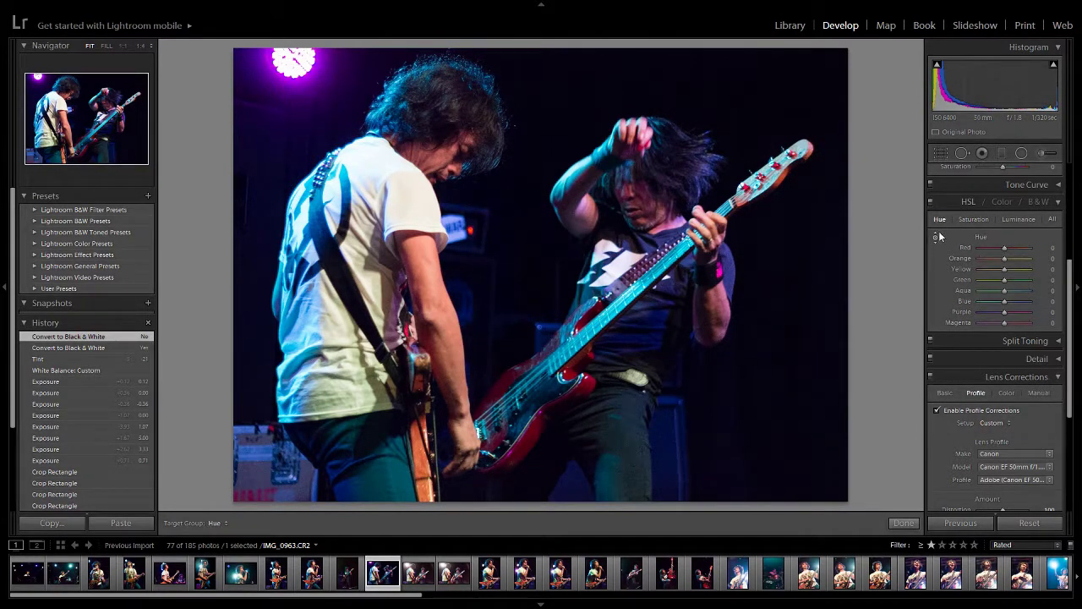
{"action": "left_click", "coordinate": [1018, 222]}
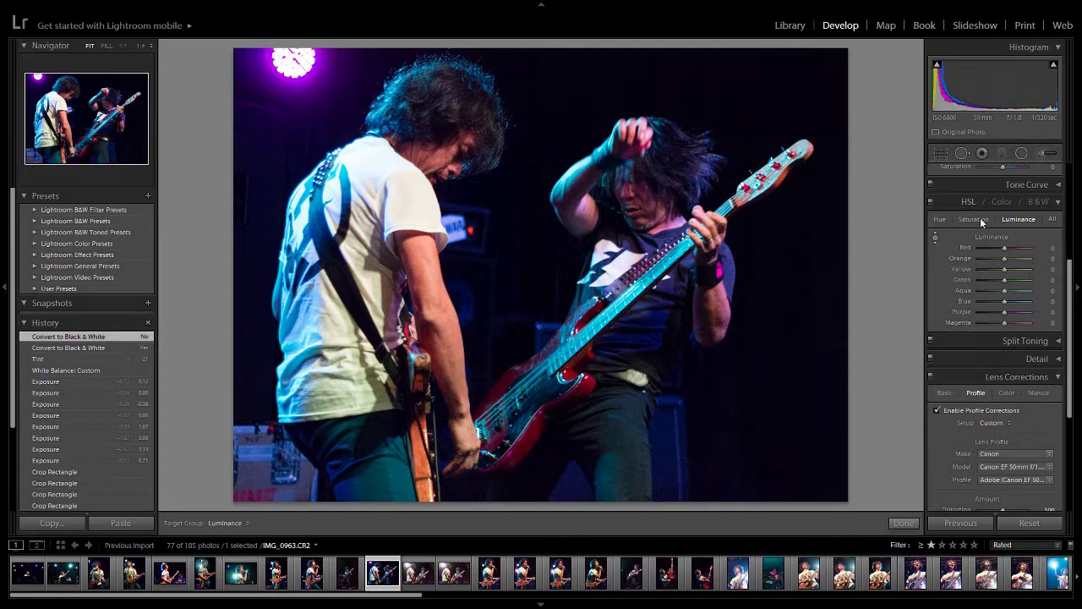
{"action": "left_click", "coordinate": [974, 219]}
{"action": "left_click", "coordinate": [935, 237]}
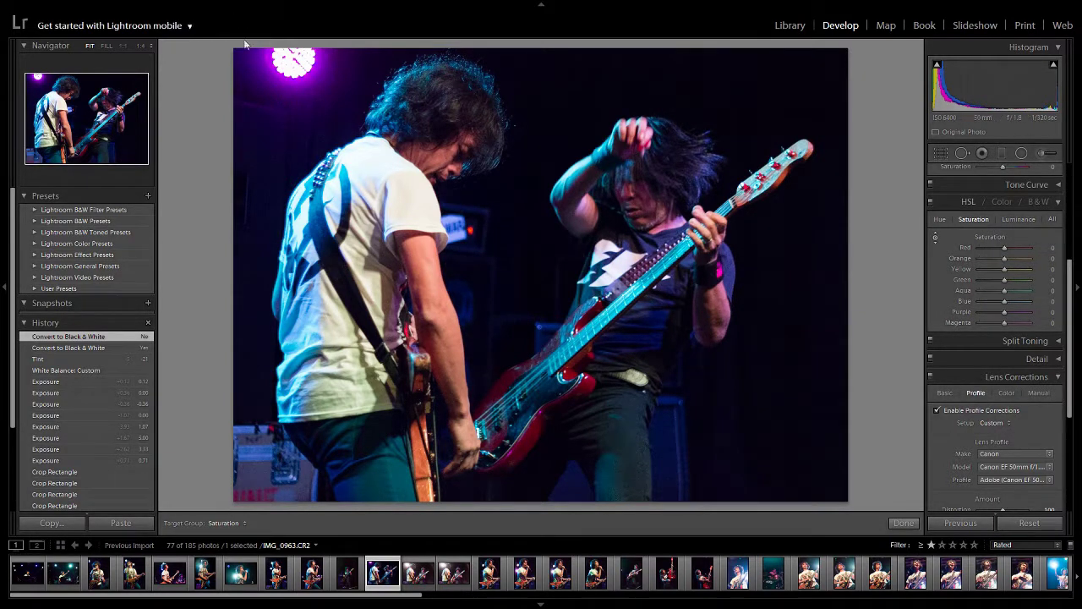
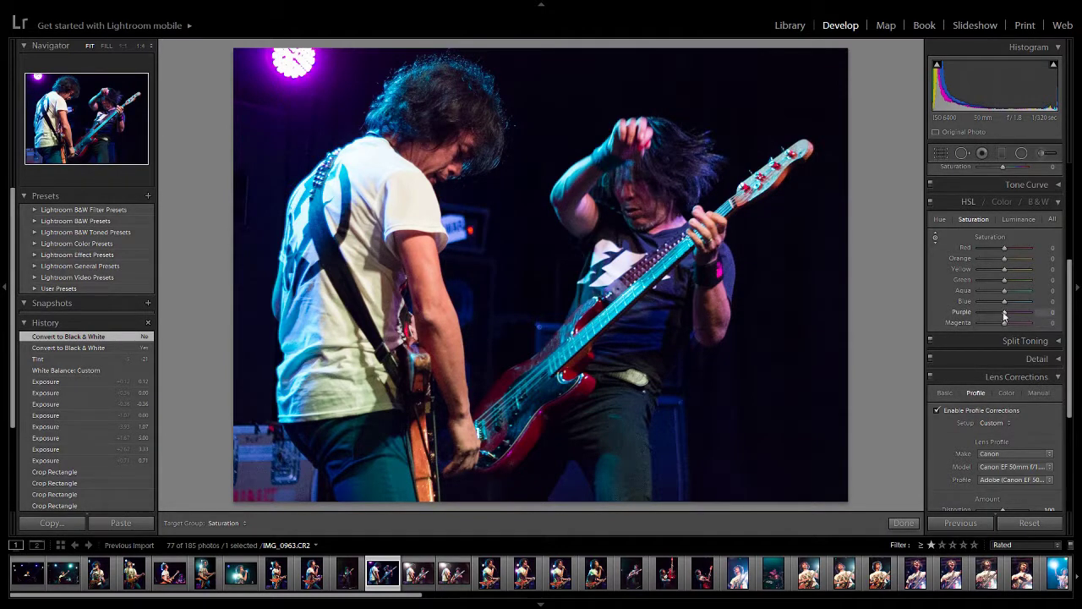
Step: Try Blue saturation at -100, reset it and set it to -36, and nudge Purple saturation before resetting it to 0
{"action": "left_click_drag", "start_coordinate": [1005, 302], "coordinate": [971, 302]}
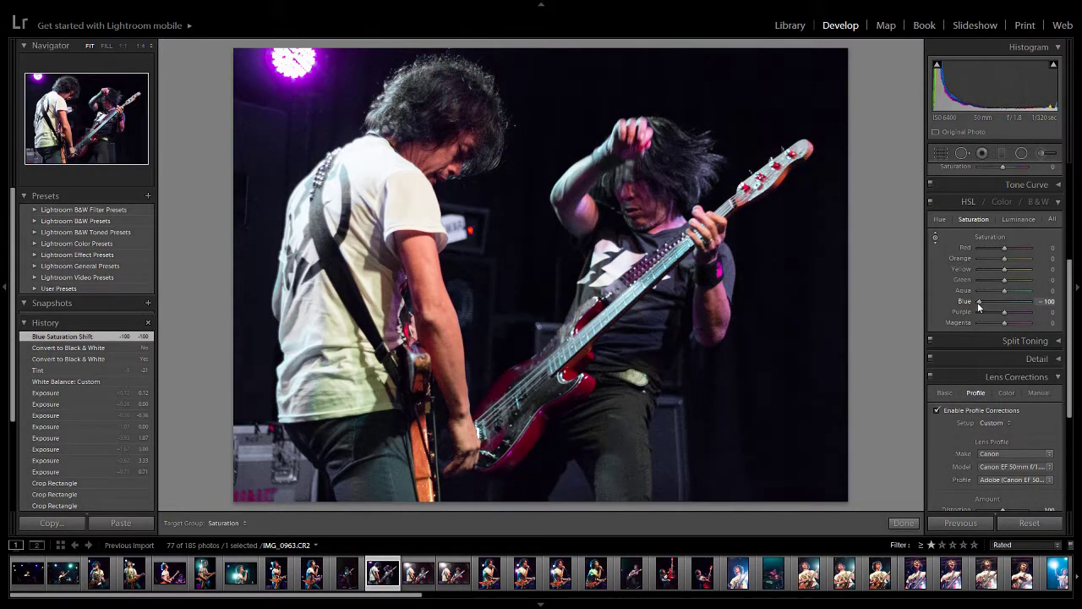
{"action": "double_click", "coordinate": [978, 302]}
{"action": "left_click_drag", "start_coordinate": [998, 303], "coordinate": [995, 297]}
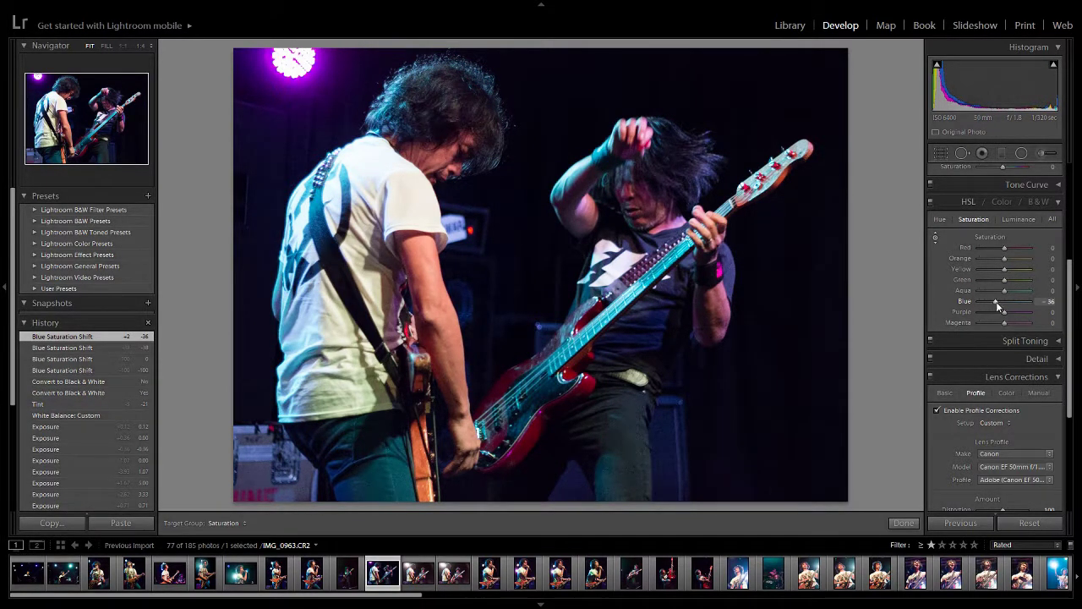
{"action": "mouse_move", "coordinate": [1007, 314]}
{"action": "left_mouse_down"}
{"action": "mouse_move", "coordinate": [985, 314]}
{"action": "mouse_move", "coordinate": [1005, 315]}
{"action": "left_mouse_up"}
{"action": "double_click", "coordinate": [1004, 313]}
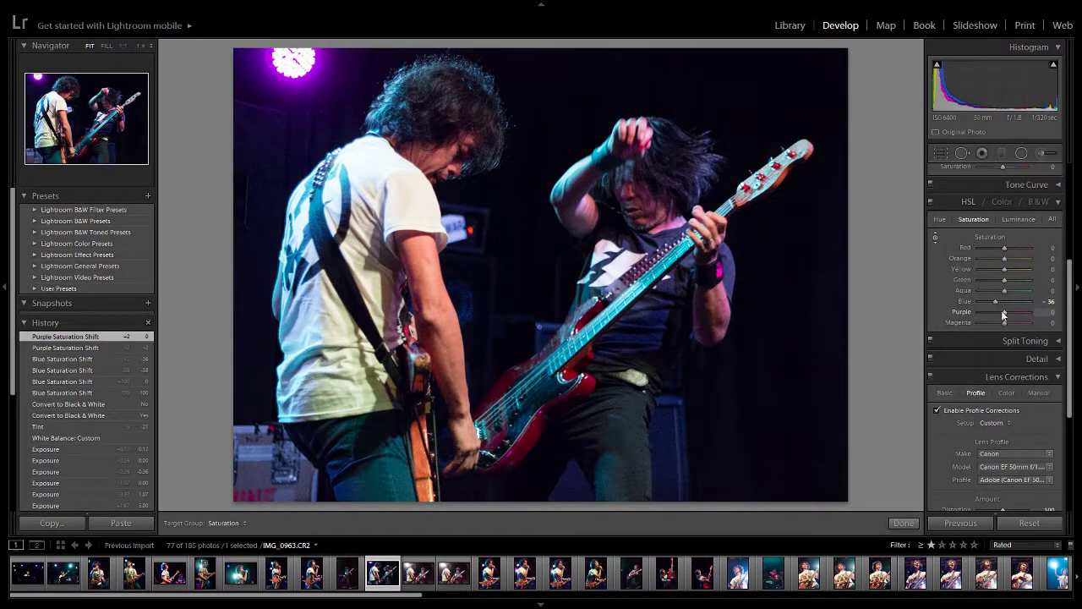
Step: Try desaturating the purple stage light with the targeted adjustment tool to Purple -97 and Blue -64, and reset both saturation values
{"action": "left_click", "coordinate": [934, 237]}
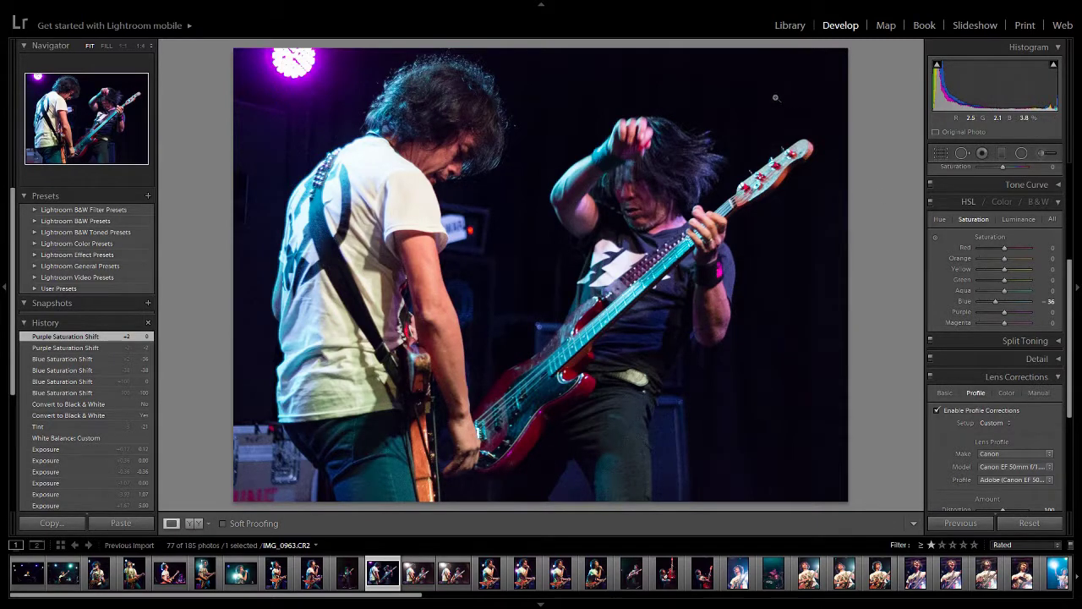
{"action": "left_click", "coordinate": [935, 236]}
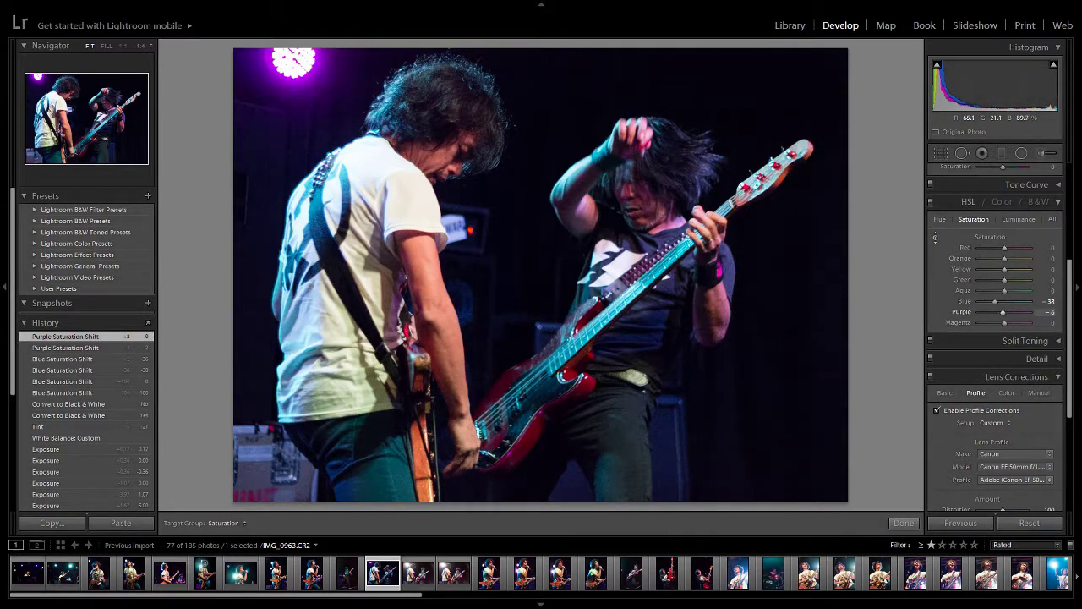
{"action": "left_click_drag", "start_coordinate": [293, 64], "coordinate": [293, 133]}
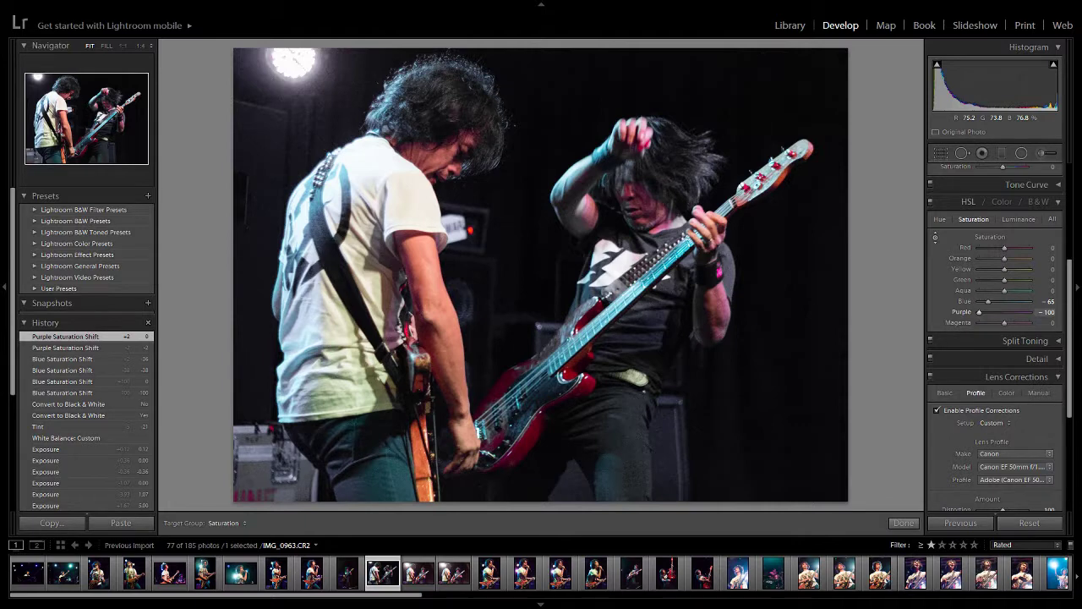
{"action": "left_click_drag", "start_coordinate": [270, 65], "coordinate": [271, 59]}
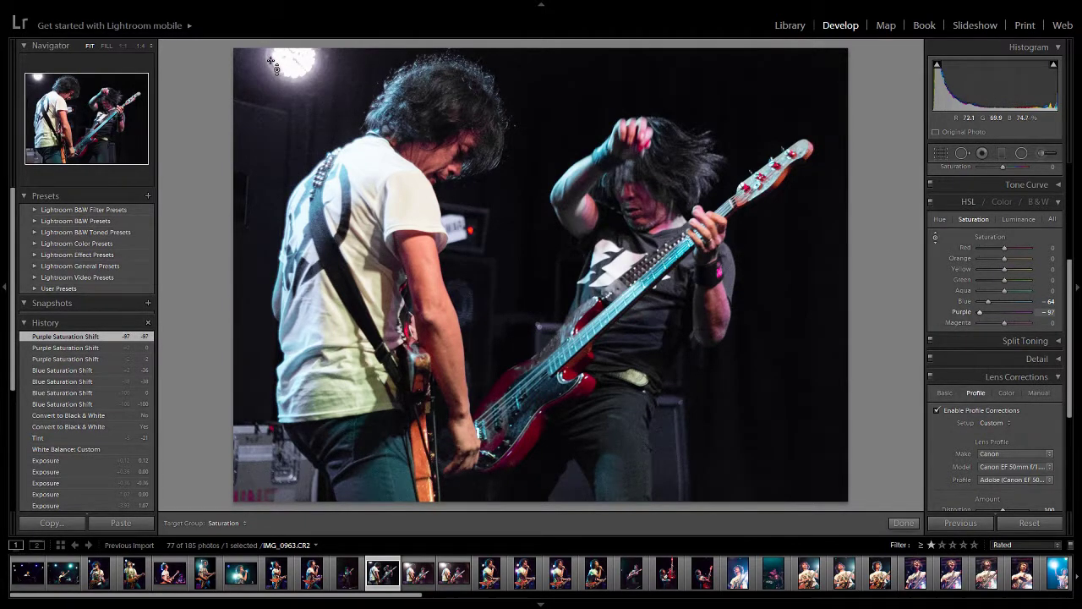
{"action": "double_click", "coordinate": [988, 302]}
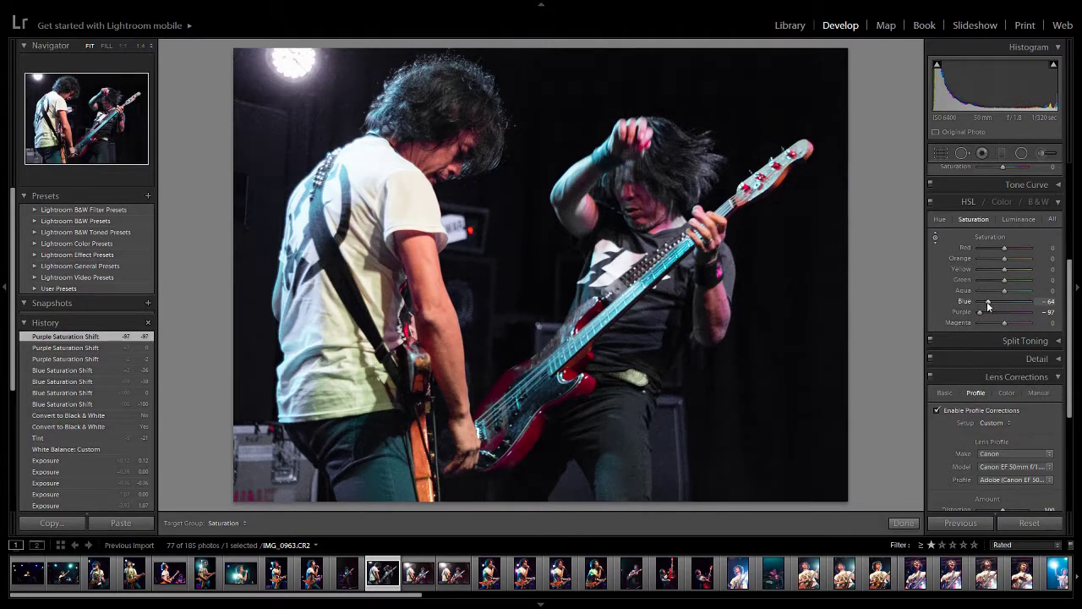
{"action": "double_click", "coordinate": [980, 312]}
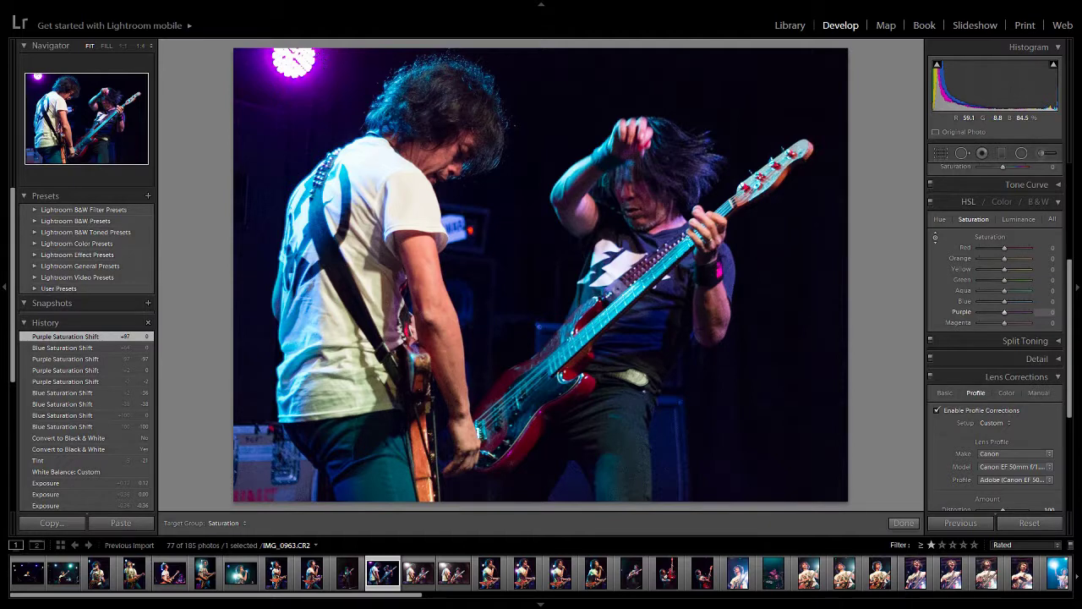
Step: Desaturate the purple stage light with the targeted adjustment tool to Purple -59 and Blue -14, and compare before and after side by side
{"action": "left_click_drag", "start_coordinate": [293, 68], "coordinate": [293, 116]}
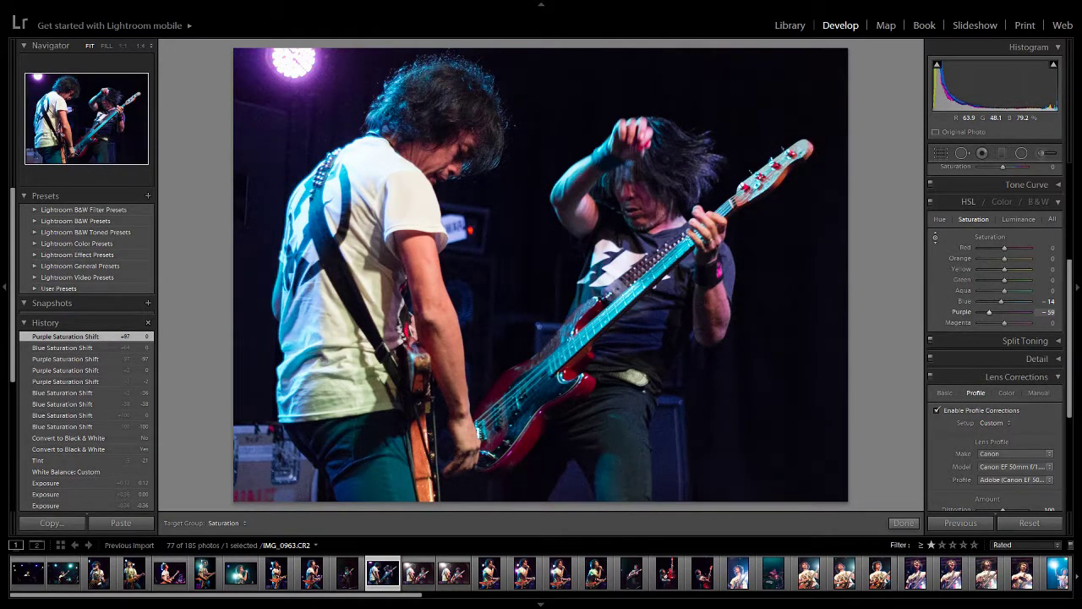
{"action": "left_click_drag", "start_coordinate": [322, 62], "coordinate": [321, 64]}
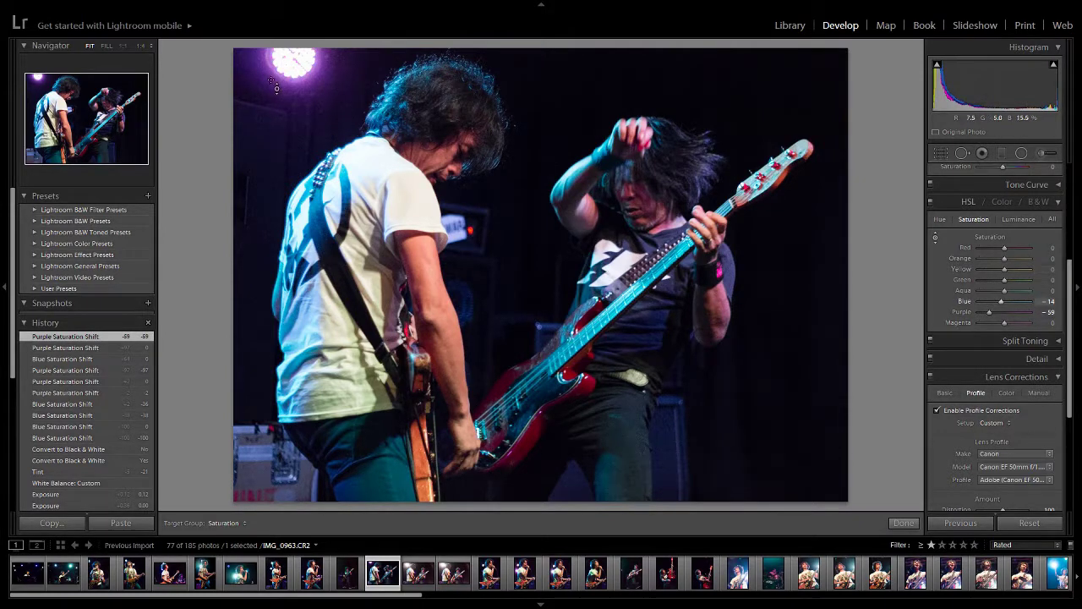
{"action": "key", "text": "y"}
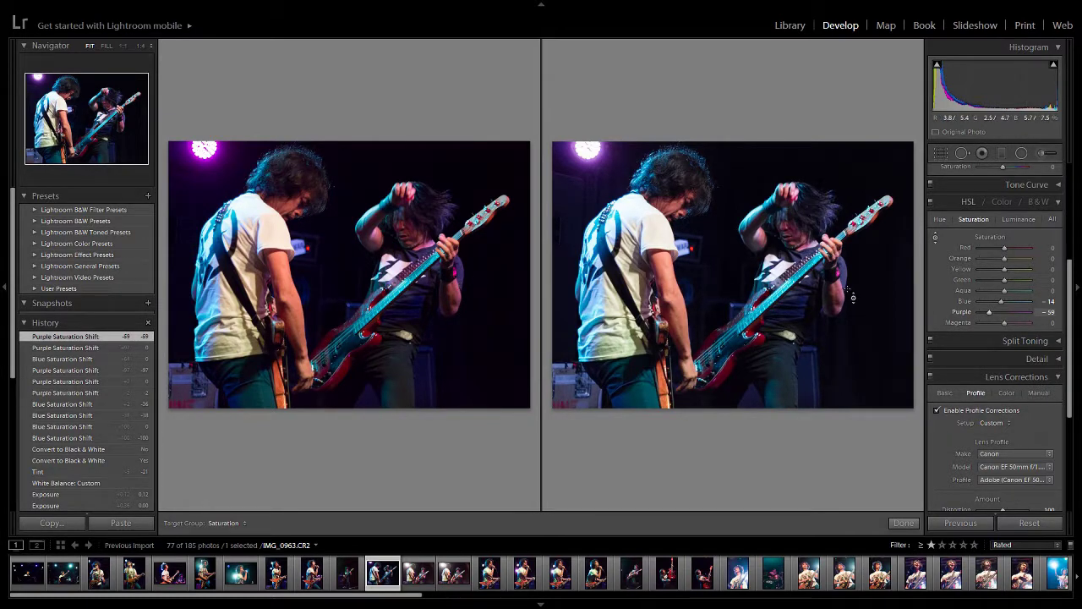
{"action": "key", "text": "y"}
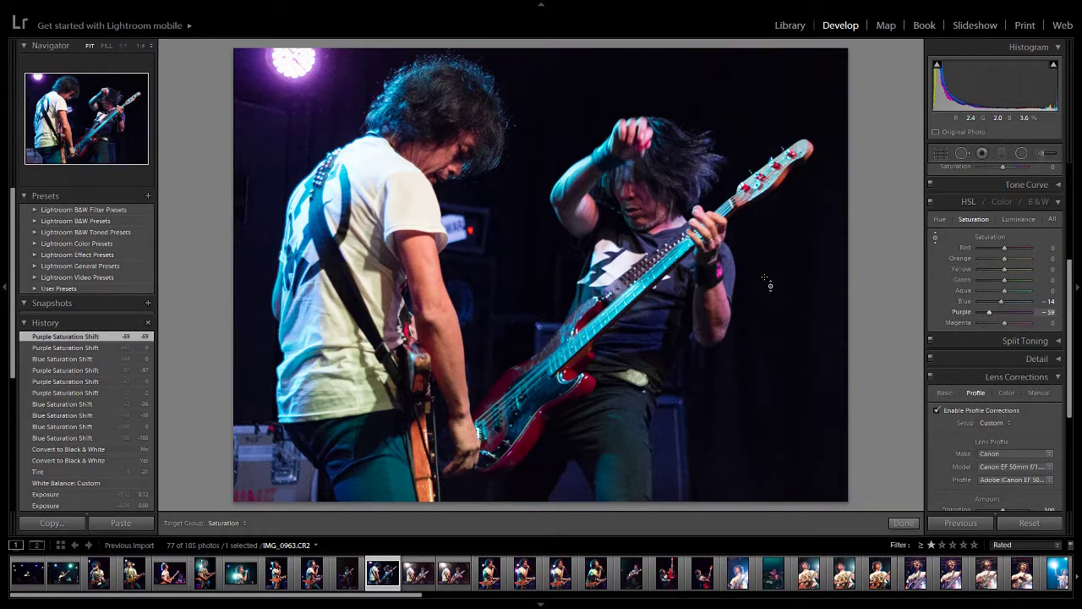
{"action": "key", "text": "y"}
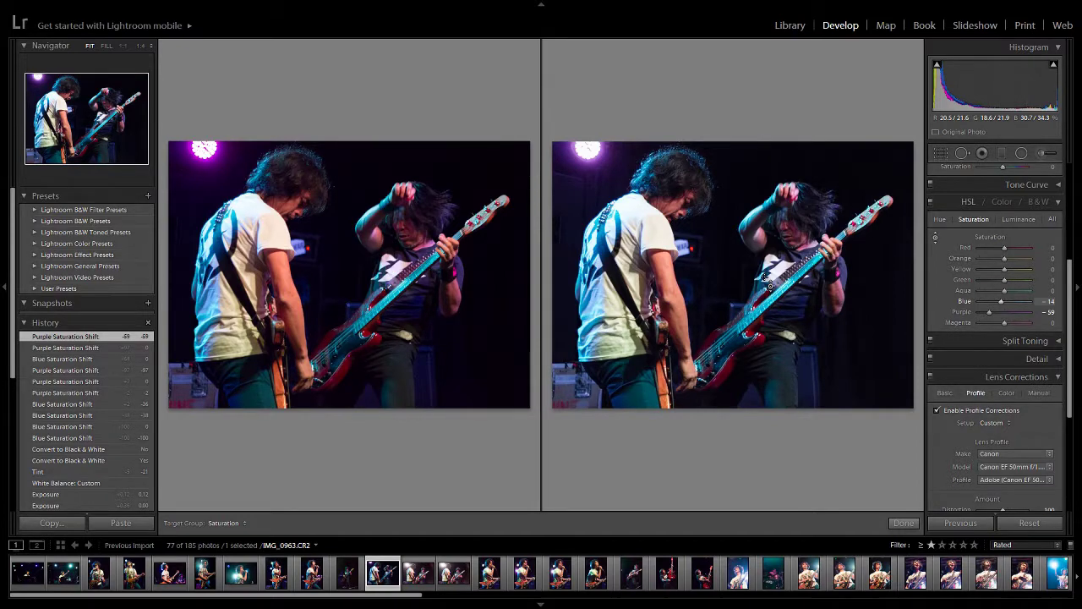
{"action": "key", "text": "y"}
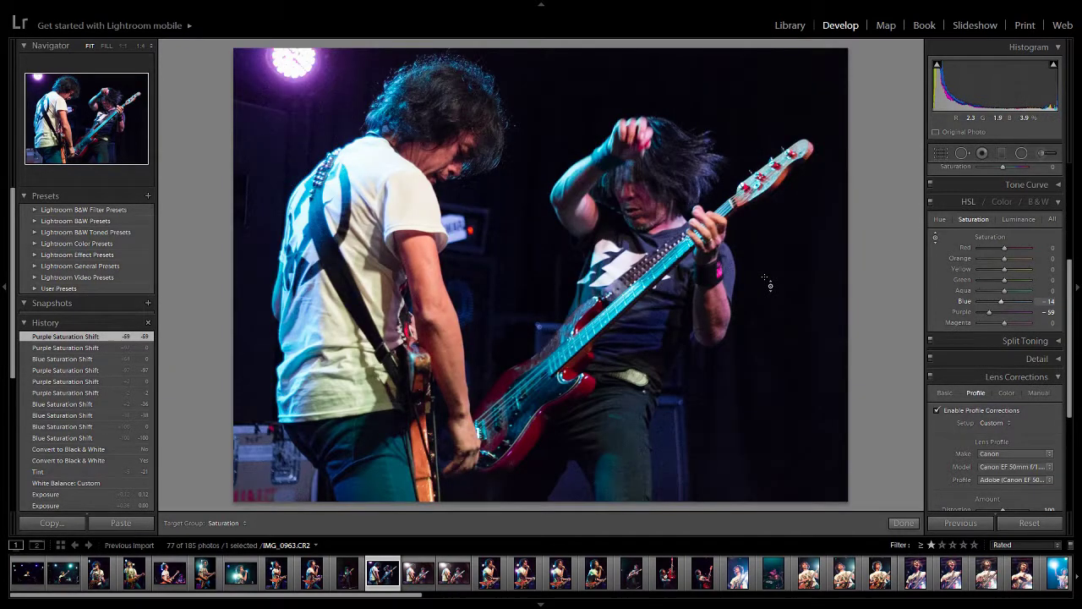
Step: Set the white balance Tint to +11 and reset the Blue and Purple saturation to 0
{"action": "scroll", "coordinate": [1069, 246], "scroll_direction": "up", "scroll_amount": 2}
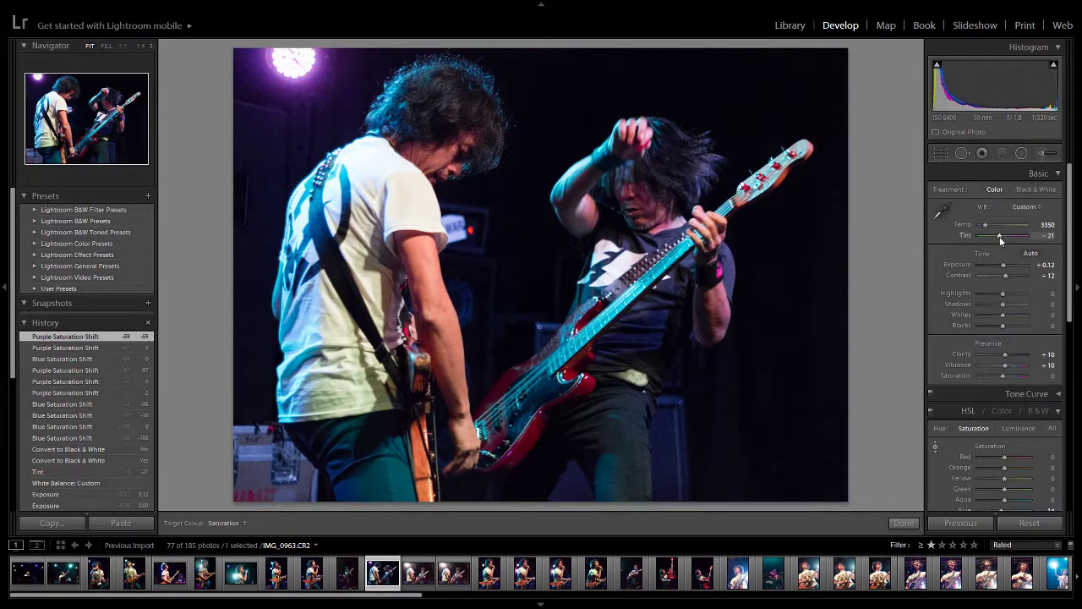
{"action": "mouse_move", "coordinate": [1000, 238]}
{"action": "left_mouse_down"}
{"action": "mouse_move", "coordinate": [1014, 239]}
{"action": "mouse_move", "coordinate": [1005, 239]}
{"action": "left_mouse_up"}
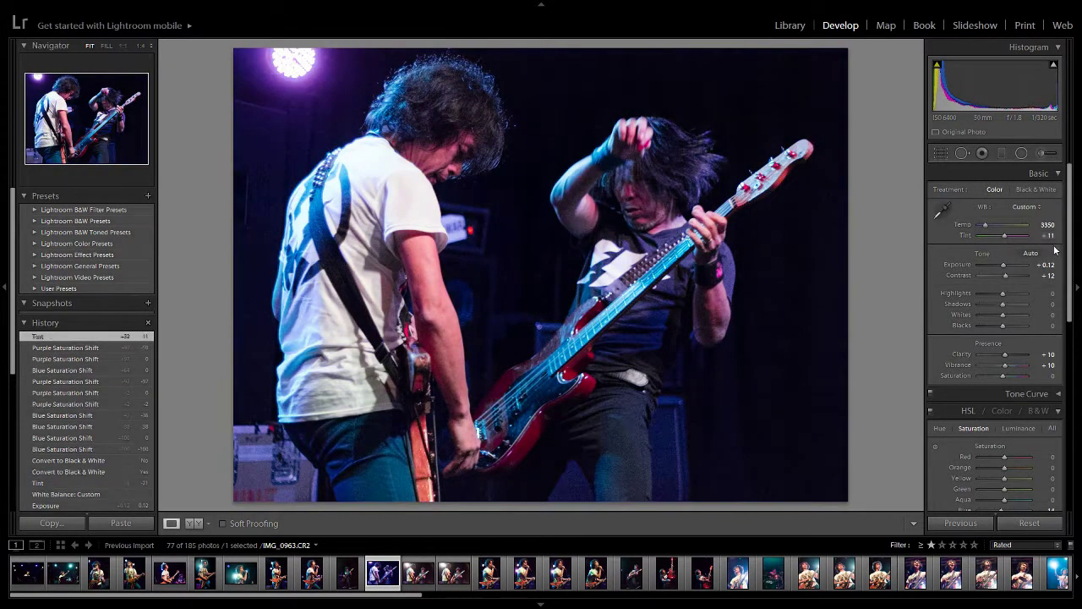
{"action": "scroll", "coordinate": [1069, 252], "scroll_direction": "down", "scroll_amount": 4}
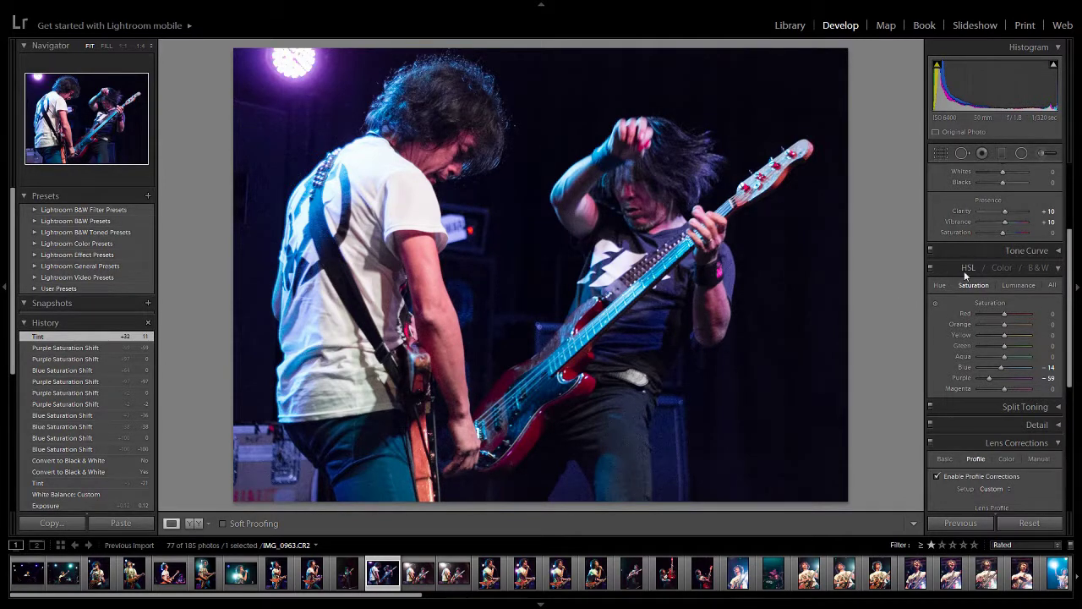
{"action": "left_click", "coordinate": [1017, 286]}
{"action": "left_click", "coordinate": [974, 285]}
{"action": "double_click", "coordinate": [1001, 368]}
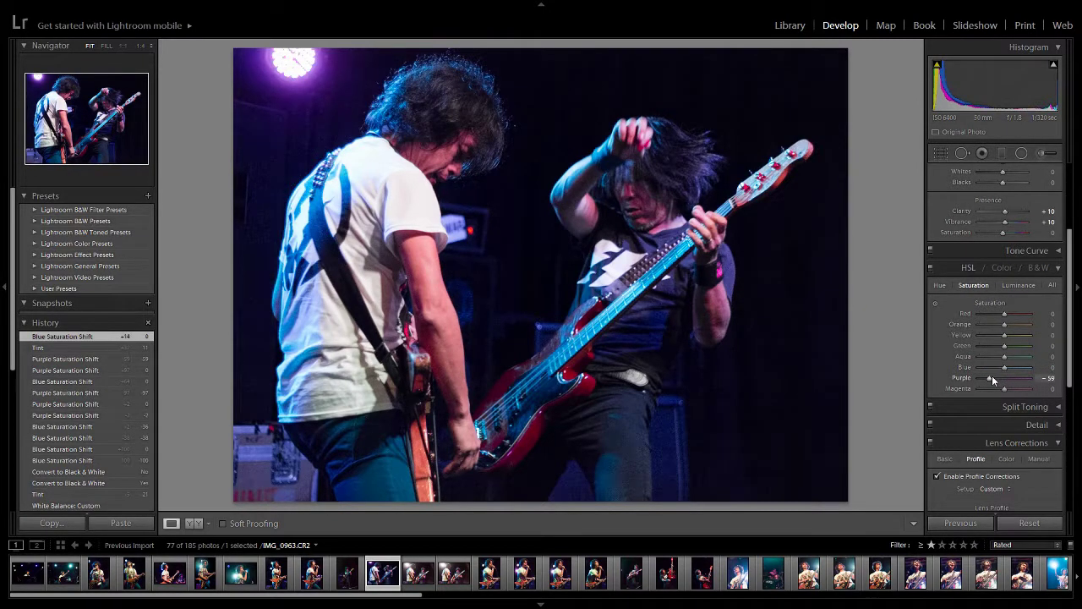
{"action": "double_click", "coordinate": [991, 377]}
Step: Try darkening the blues and purples with the Luminance targeted adjustment to Blue -45 and Purple -67, compare before and after, and reset both
{"action": "left_click", "coordinate": [1015, 285]}
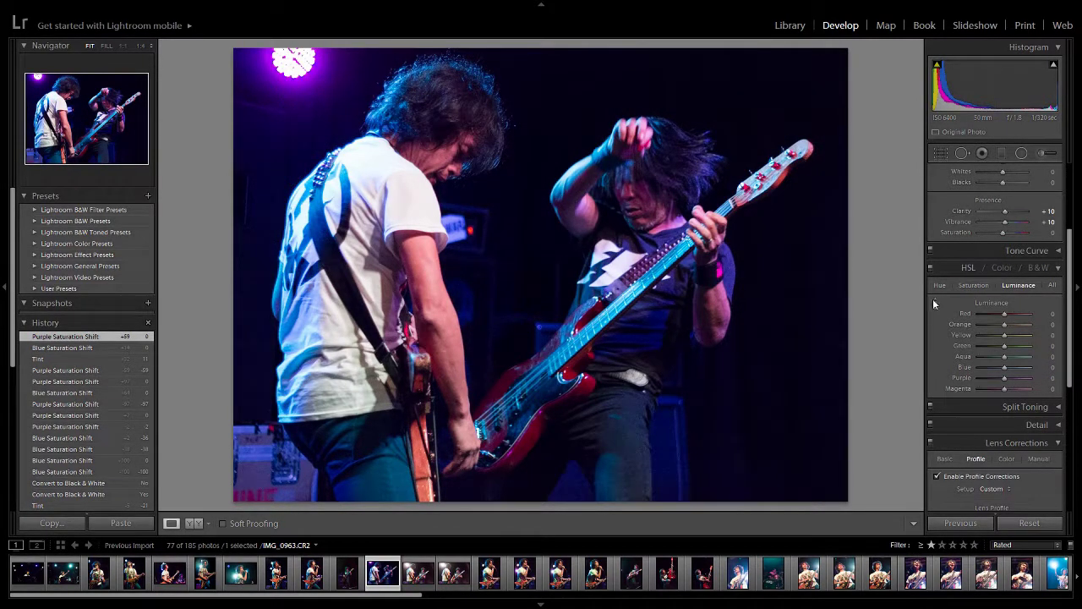
{"action": "left_click", "coordinate": [936, 306]}
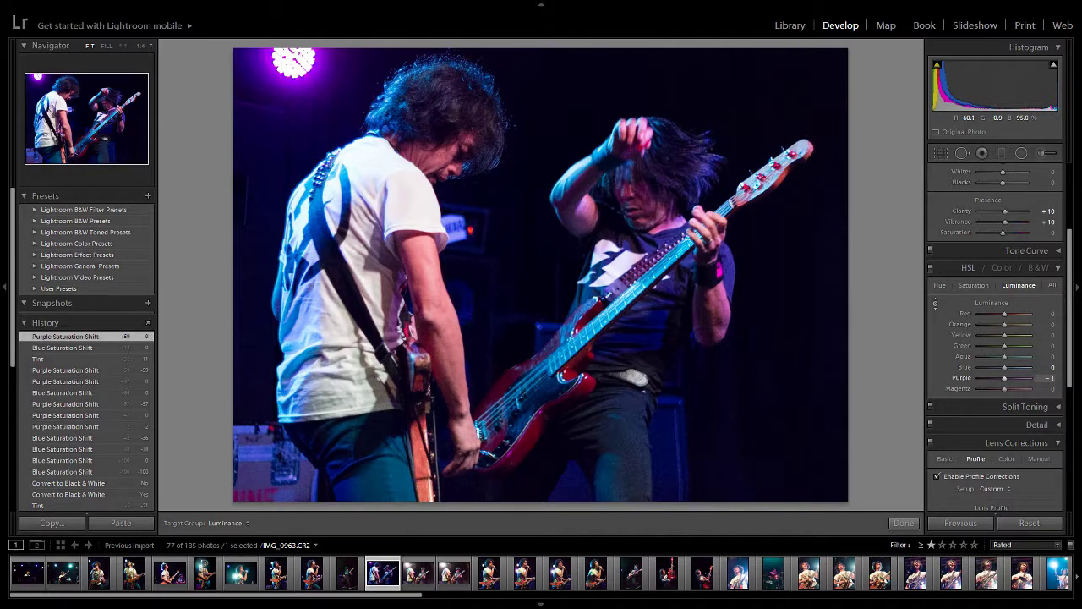
{"action": "left_click_drag", "start_coordinate": [332, 203], "coordinate": [313, 256]}
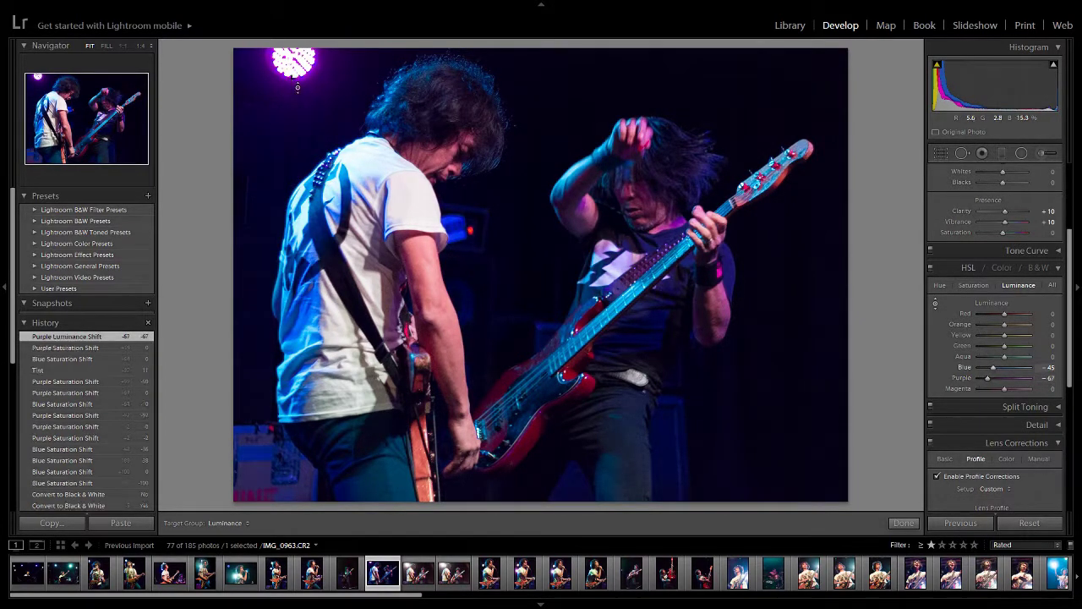
{"action": "key", "text": "y"}
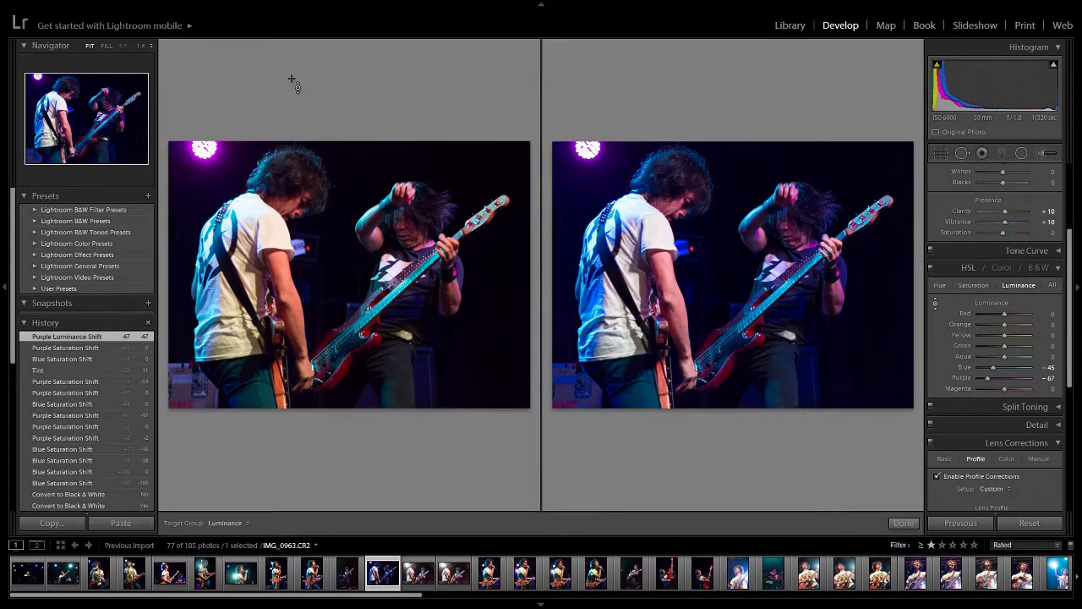
{"action": "key", "text": "y"}
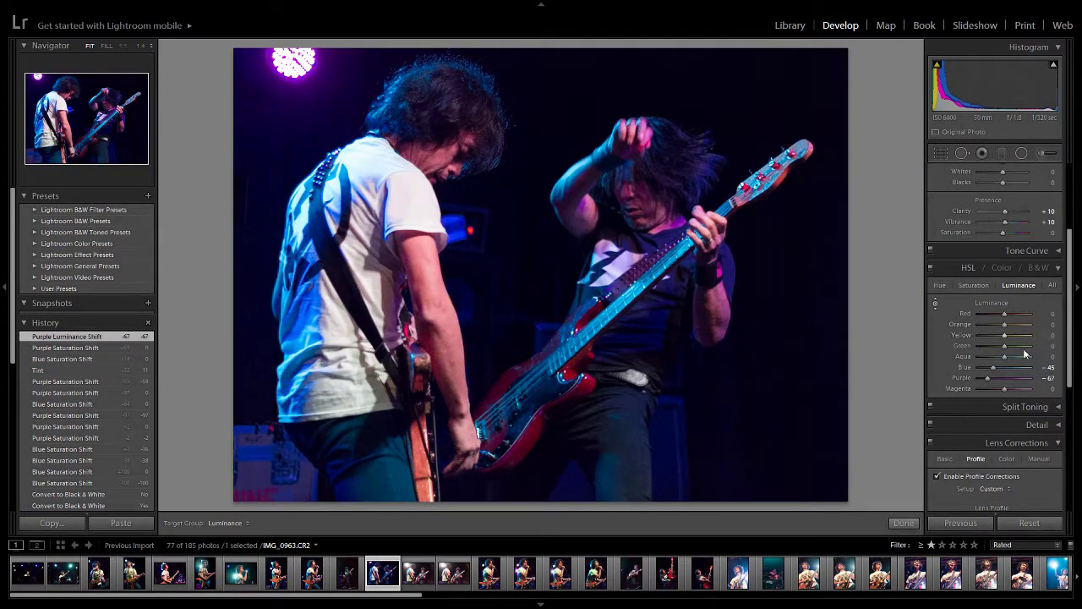
{"action": "double_click", "coordinate": [996, 366]}
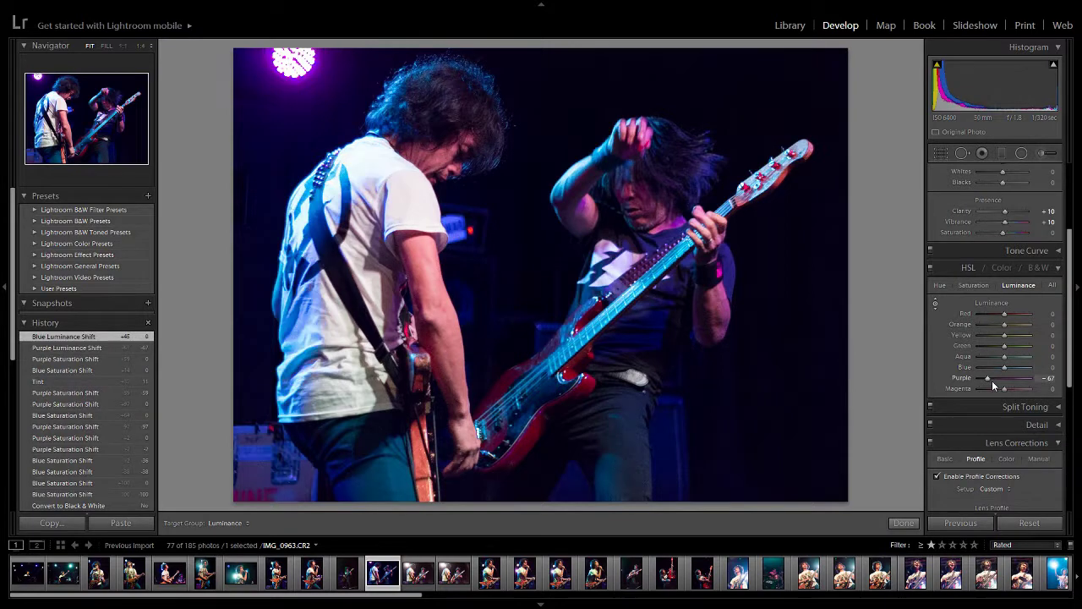
{"action": "double_click", "coordinate": [991, 378]}
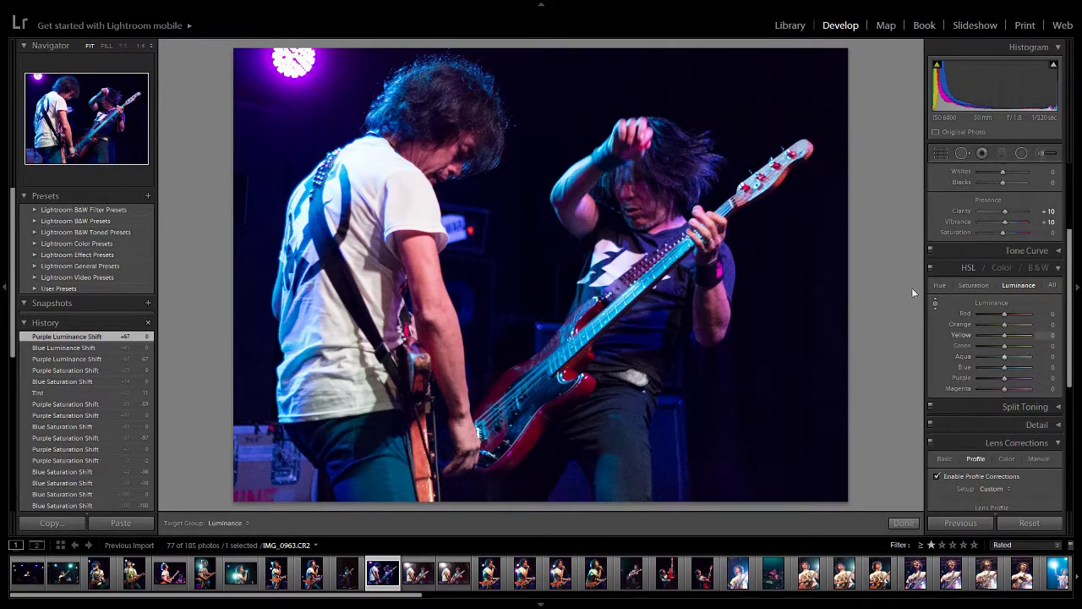
Step: Try shifting the red guitar's hue with the targeted adjustment tool, setting Magenta hue to -5, and reset the Red hue
{"action": "left_click", "coordinate": [942, 285]}
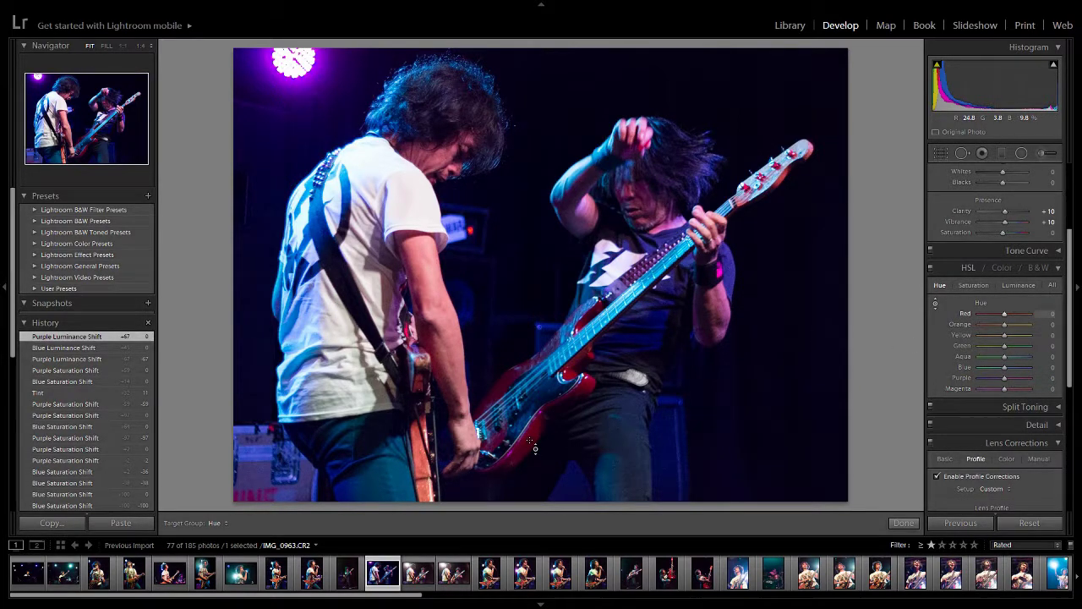
{"action": "left_click_drag", "start_coordinate": [499, 440], "coordinate": [499, 474]}
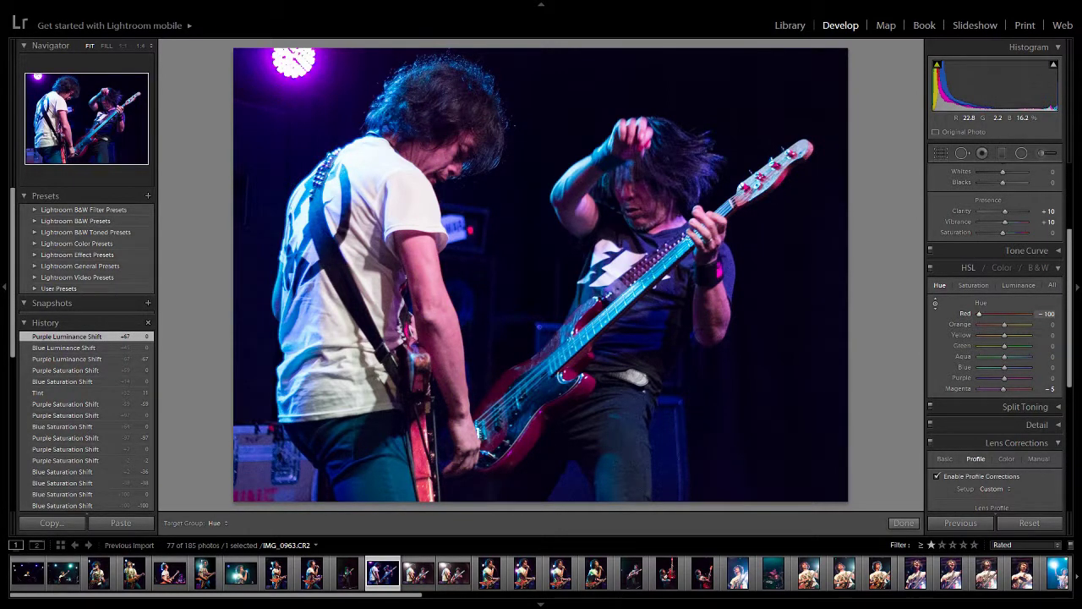
{"action": "double_click", "coordinate": [983, 315]}
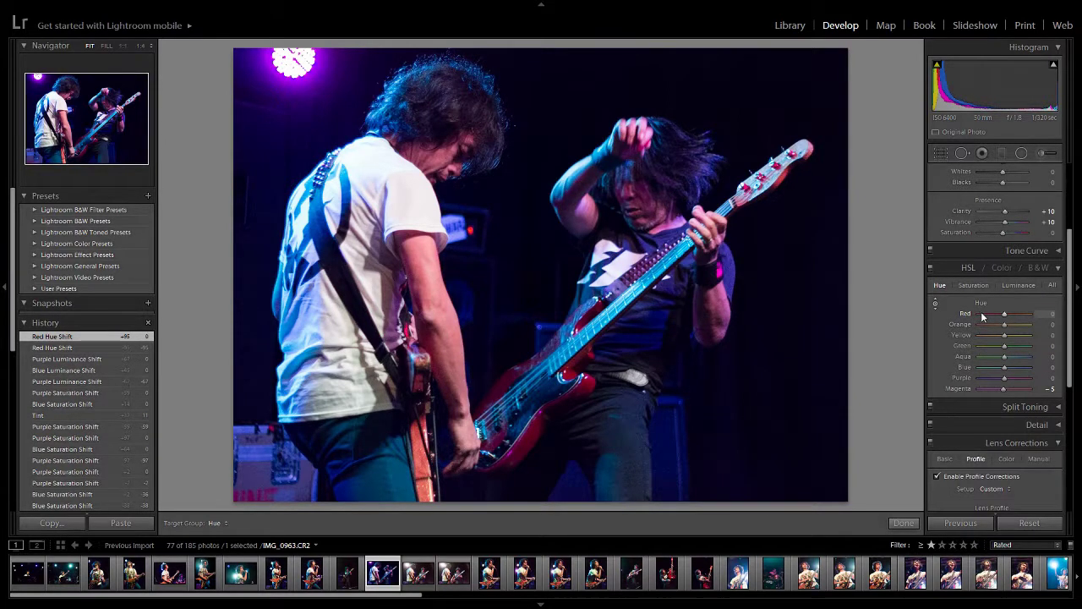
Step: Lower the photo's blue and purple saturation with the targeted adjustment tool to Purple -42, and set Blue saturation to -20 and then -100
{"action": "left_click", "coordinate": [974, 285]}
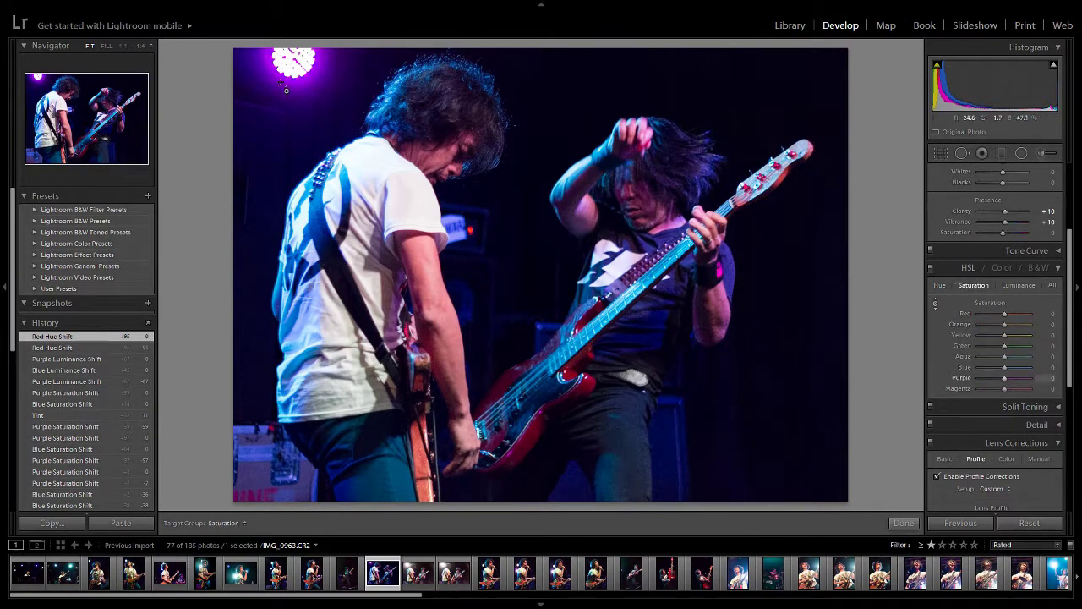
{"action": "left_click_drag", "start_coordinate": [296, 321], "coordinate": [296, 362]}
{"action": "left_click_drag", "start_coordinate": [306, 71], "coordinate": [306, 78]}
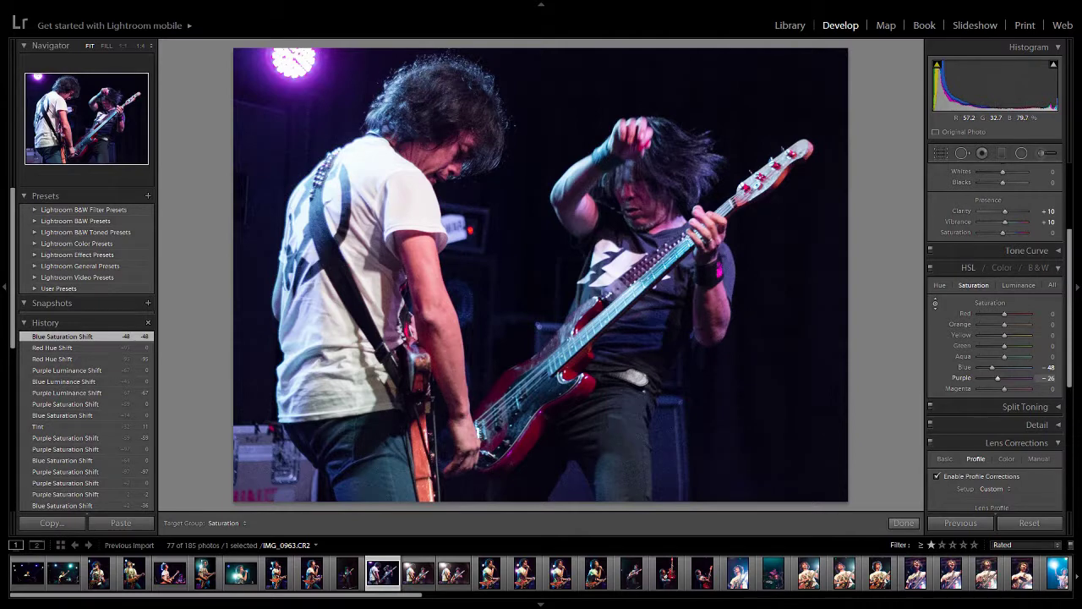
{"action": "left_click_drag", "start_coordinate": [812, 245], "coordinate": [811, 261]}
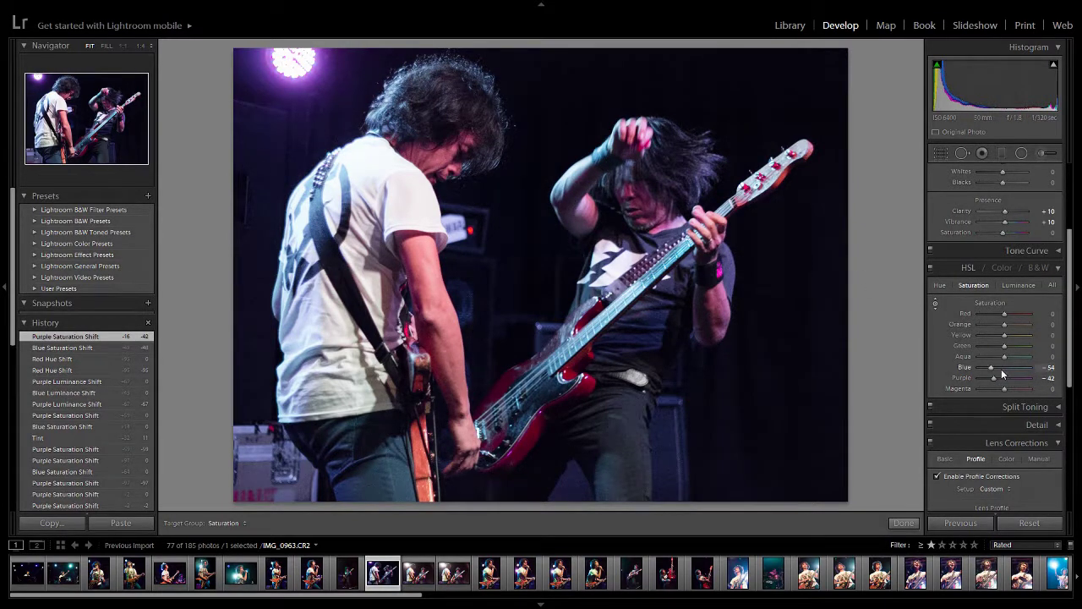
{"action": "mouse_move", "coordinate": [995, 373]}
{"action": "left_mouse_down"}
{"action": "mouse_move", "coordinate": [982, 370]}
{"action": "mouse_move", "coordinate": [1003, 368]}
{"action": "left_mouse_up"}
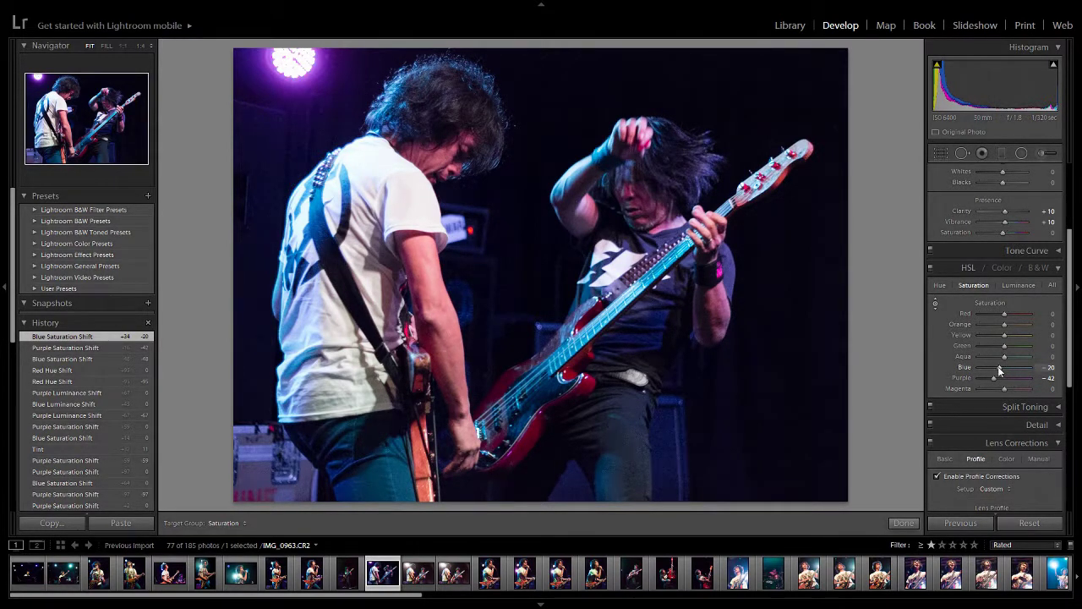
{"action": "left_click_drag", "start_coordinate": [998, 366], "coordinate": [862, 291]}
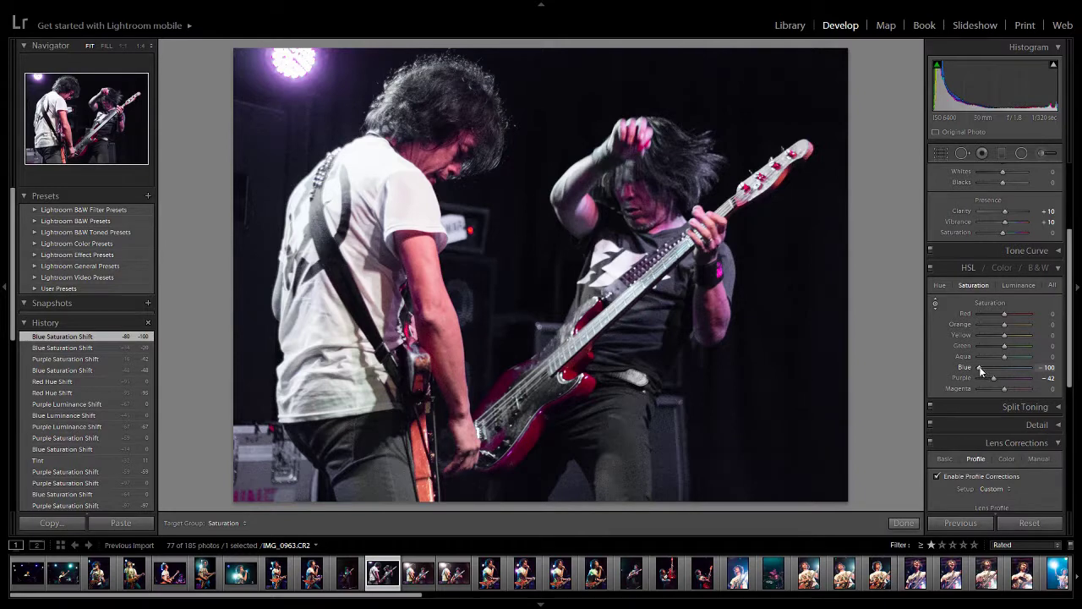
Step: Set the Blue saturation to -20, and adjust the tone with Highlights at -43 and Shadows at +5
{"action": "left_click_drag", "start_coordinate": [979, 366], "coordinate": [999, 366]}
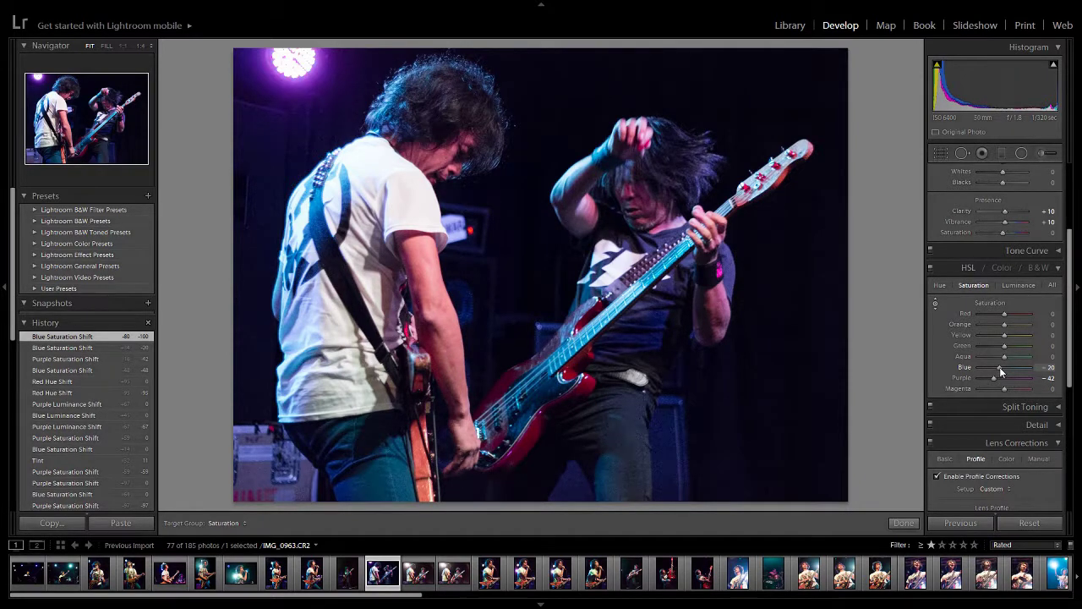
{"action": "left_click_drag", "start_coordinate": [1000, 367], "coordinate": [1000, 367]}
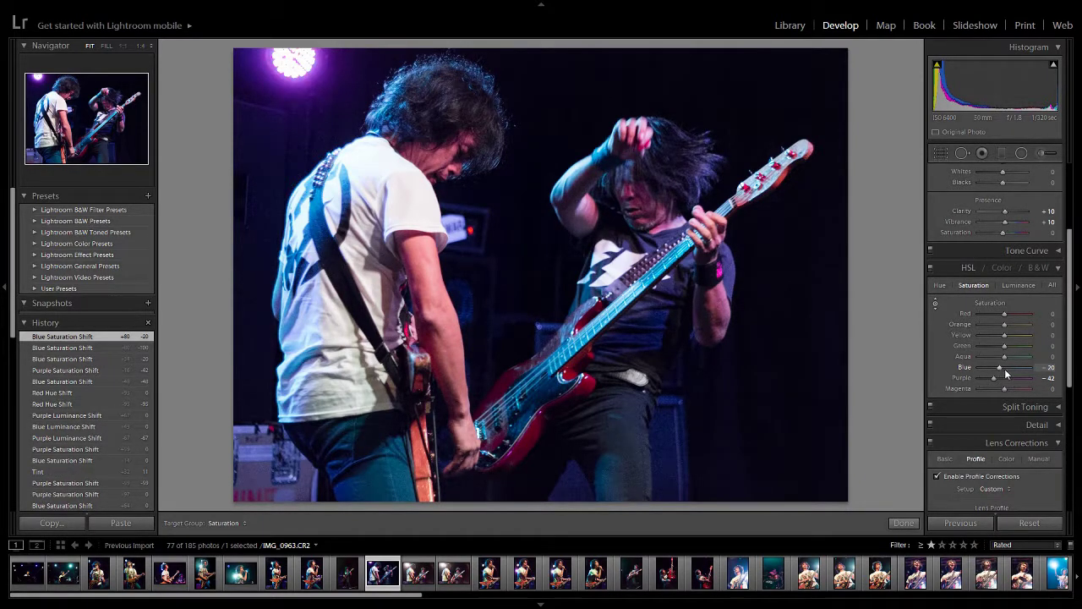
{"action": "scroll", "coordinate": [1040, 304], "scroll_direction": "up", "scroll_amount": 3}
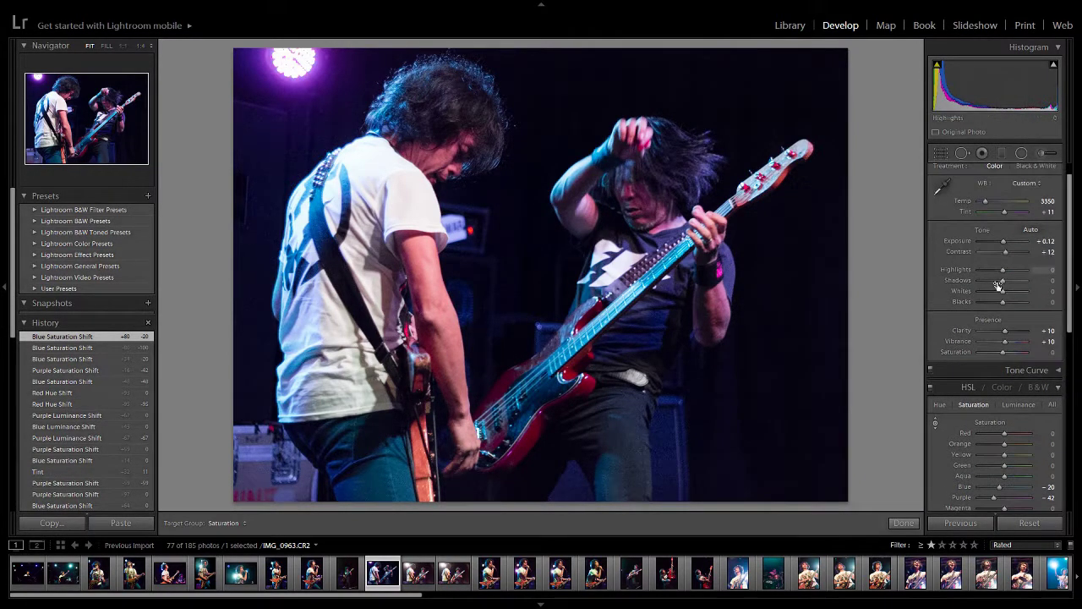
{"action": "left_click_drag", "start_coordinate": [999, 269], "coordinate": [993, 271]}
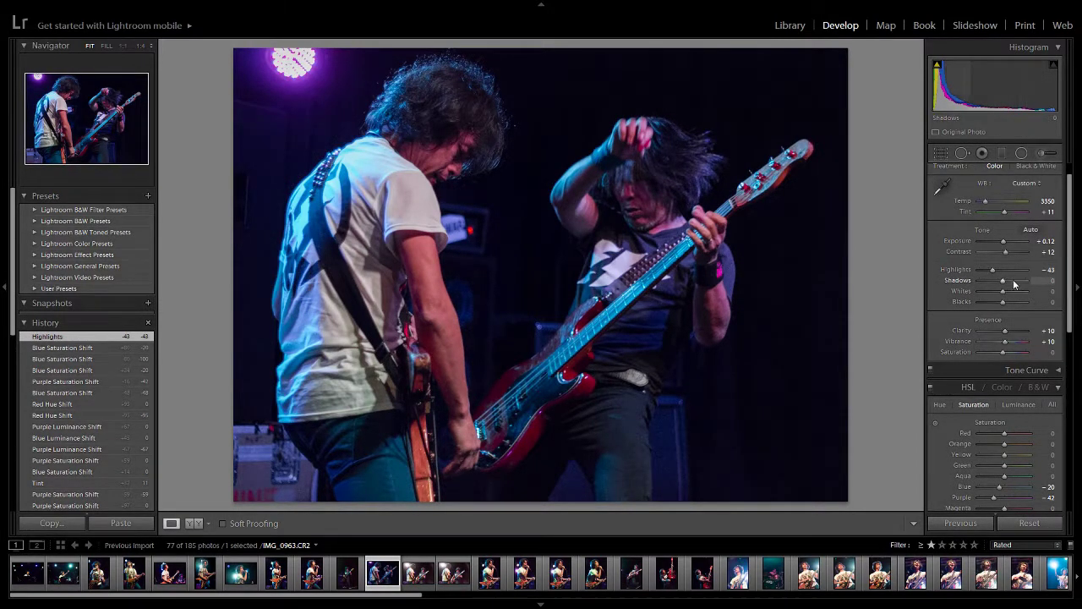
{"action": "left_click_drag", "start_coordinate": [1003, 280], "coordinate": [1005, 280]}
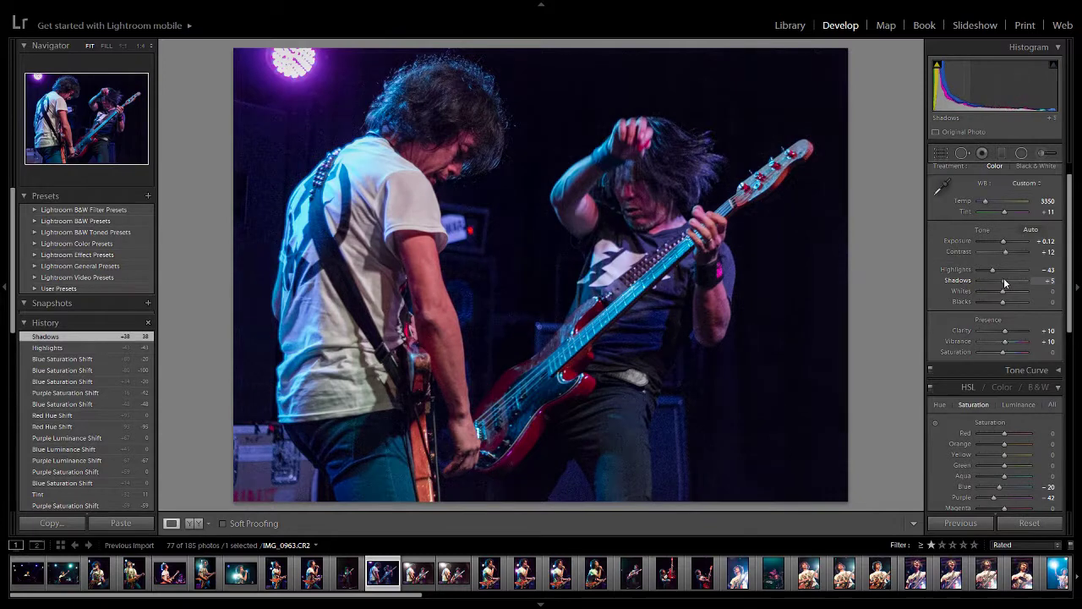
Step: Set Clarity to +12, Vibrance to +29, Blacks to -10 and Saturation to +5, and compare the photo before and after
{"action": "left_click_drag", "start_coordinate": [1006, 331], "coordinate": [1002, 307]}
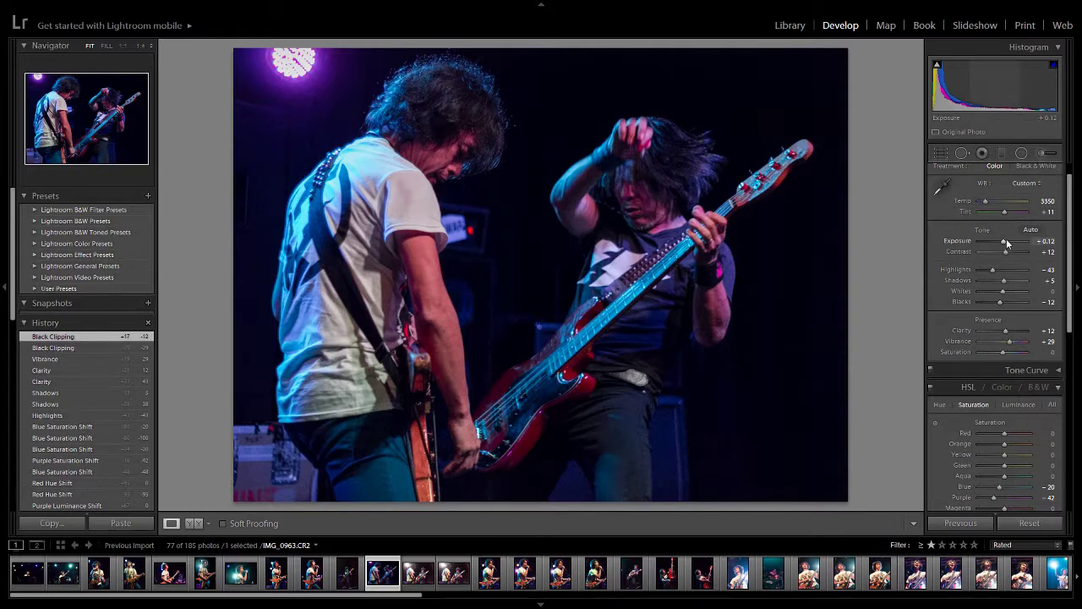
{"action": "double_click", "coordinate": [1019, 305]}
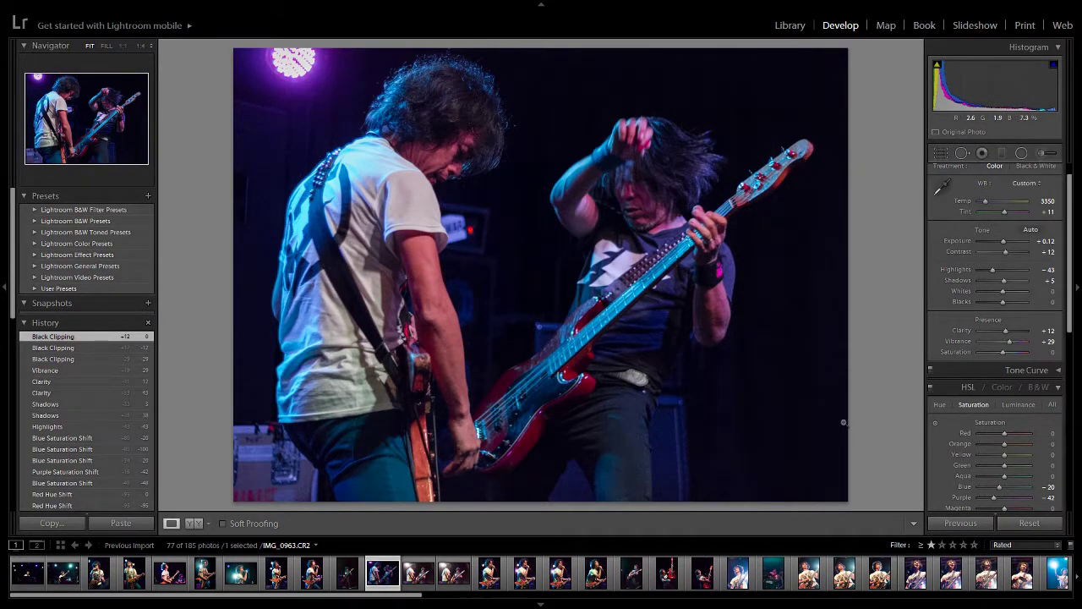
{"action": "left_click_drag", "start_coordinate": [999, 306], "coordinate": [999, 306]}
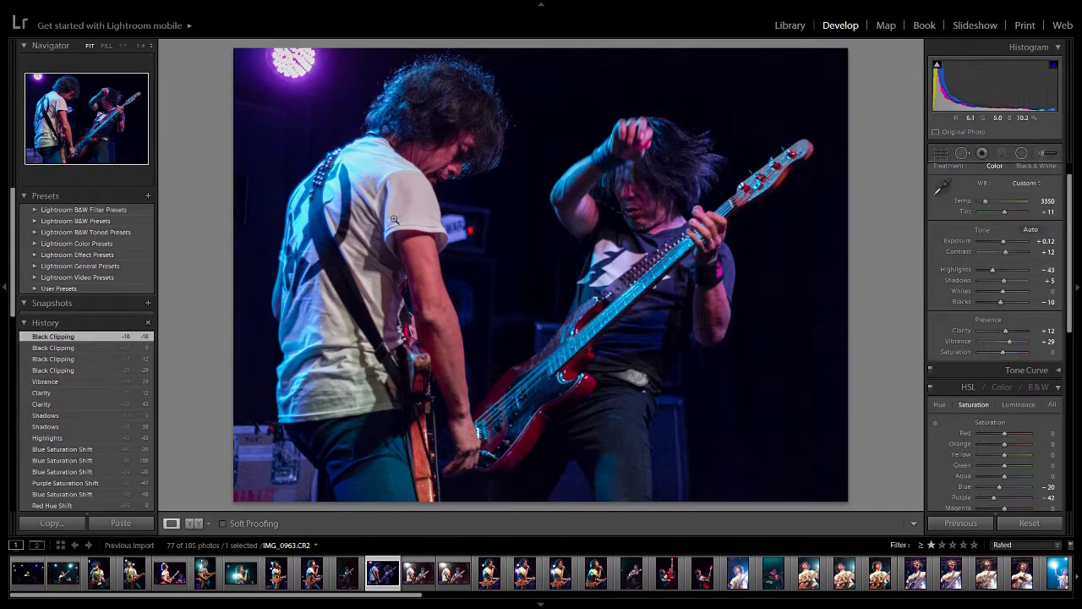
{"action": "left_click", "coordinate": [1007, 353]}
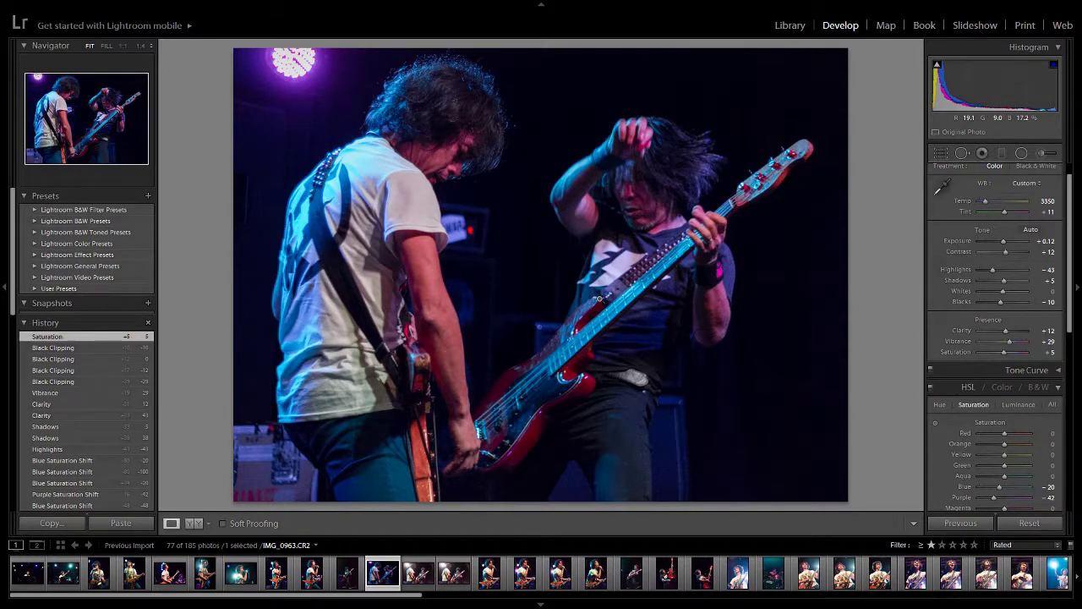
{"action": "key", "text": "y"}
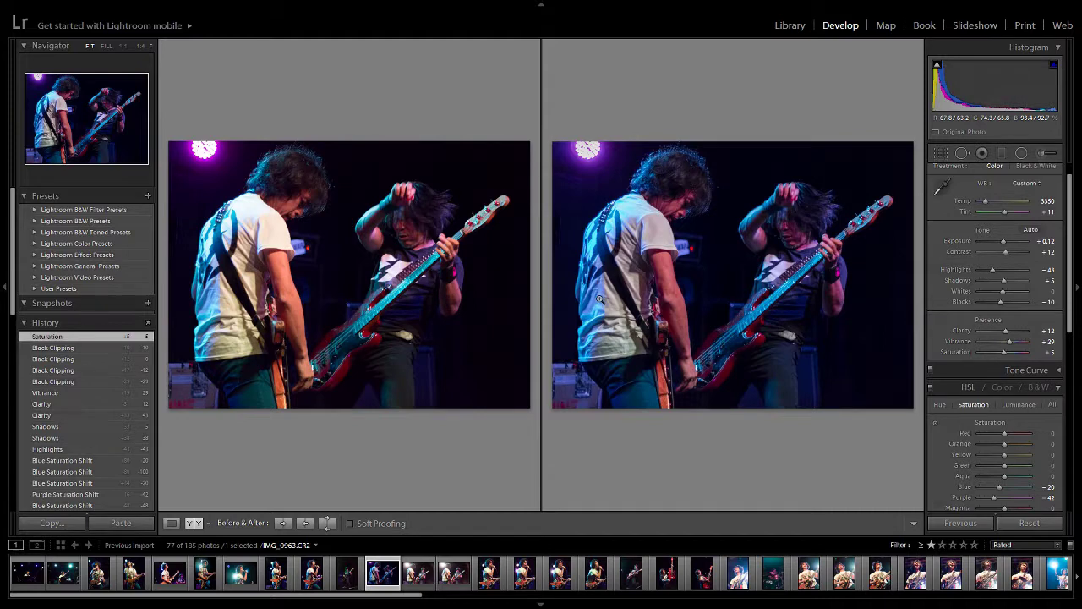
{"action": "key", "text": "y"}
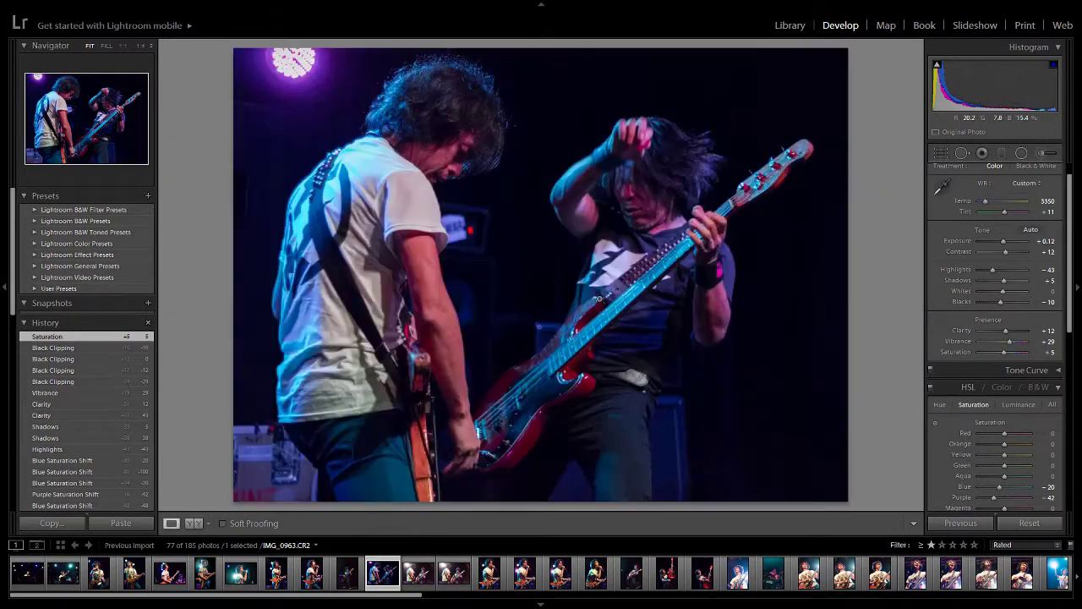
Step: Widen the crop slightly, reposition the photo within it, and rotate it to a crop angle of -1.71
{"action": "left_click", "coordinate": [941, 153]}
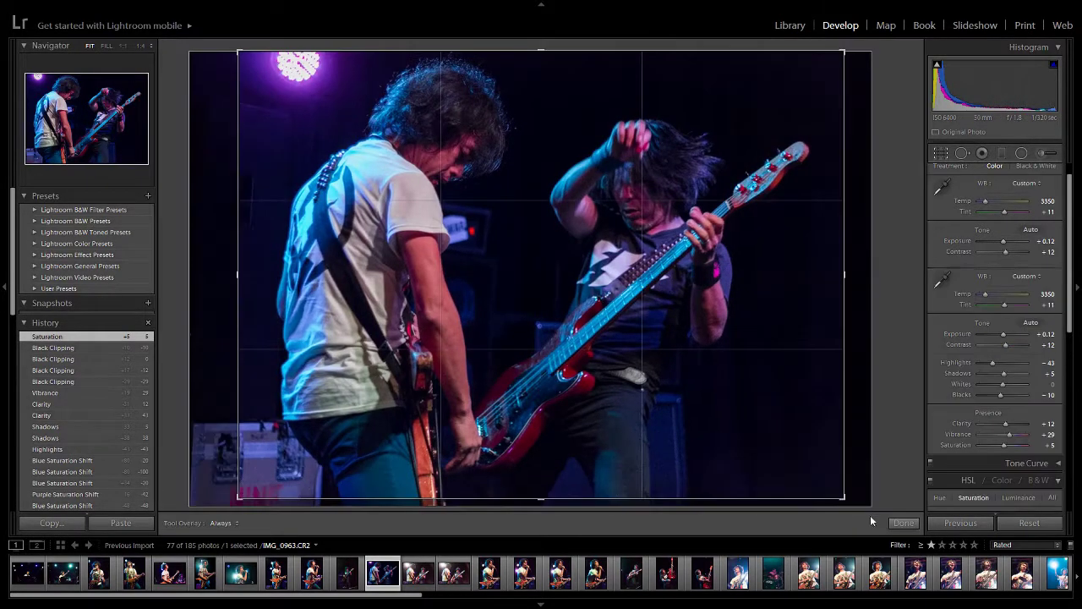
{"action": "mouse_move", "coordinate": [853, 507]}
{"action": "left_mouse_down"}
{"action": "mouse_move", "coordinate": [867, 502]}
{"action": "mouse_move", "coordinate": [854, 506]}
{"action": "left_mouse_up"}
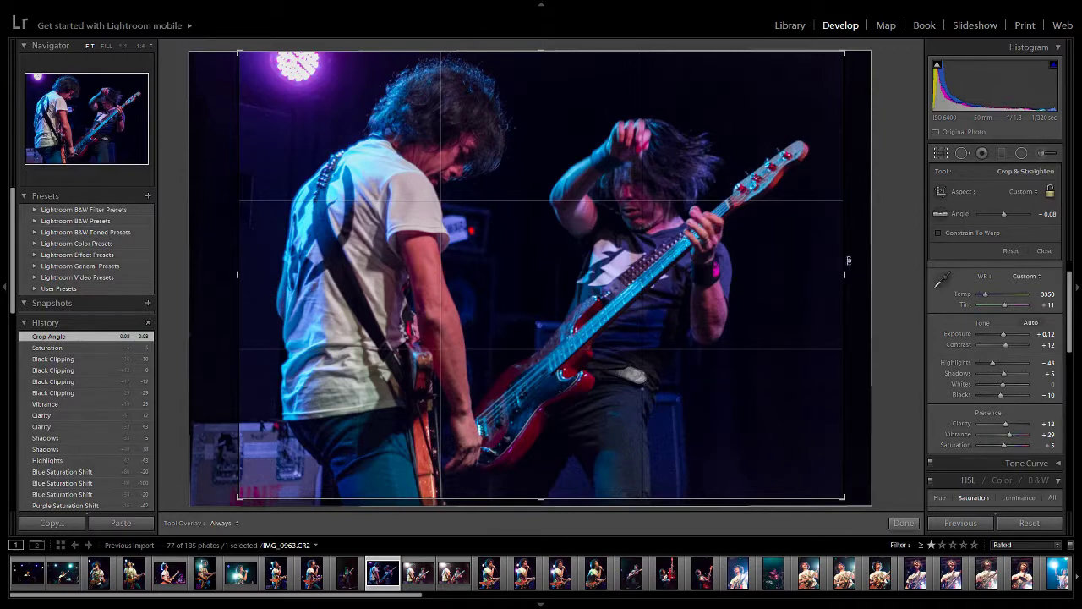
{"action": "mouse_move", "coordinate": [848, 260]}
{"action": "left_mouse_down"}
{"action": "mouse_move", "coordinate": [845, 278]}
{"action": "mouse_move", "coordinate": [800, 278]}
{"action": "mouse_move", "coordinate": [845, 279]}
{"action": "left_mouse_up"}
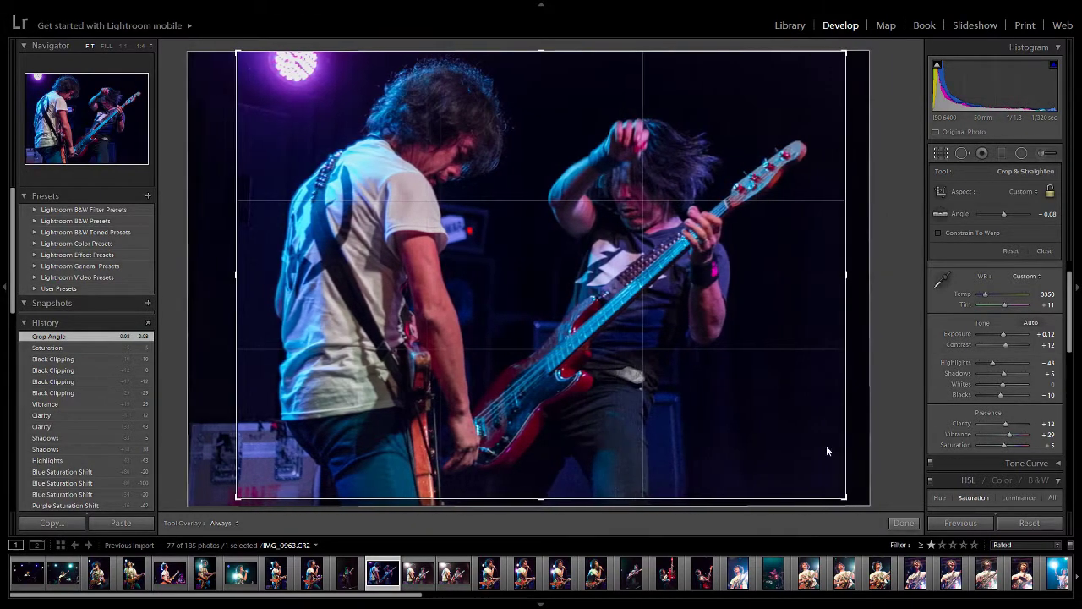
{"action": "left_click_drag", "start_coordinate": [804, 499], "coordinate": [817, 470]}
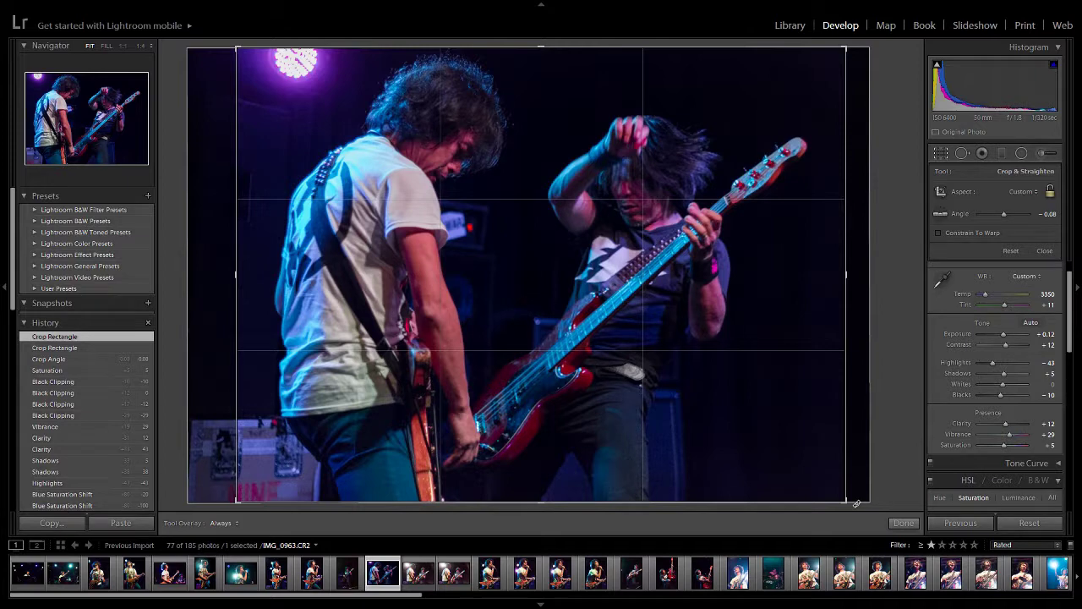
{"action": "left_click_drag", "start_coordinate": [851, 505], "coordinate": [871, 502]}
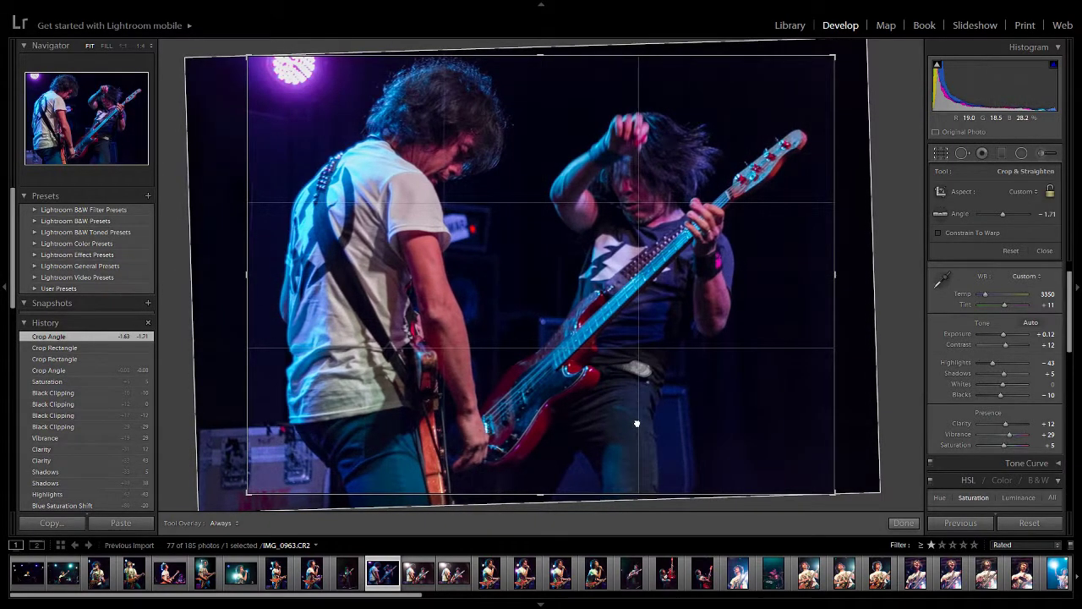
{"action": "double_click", "coordinate": [636, 422]}
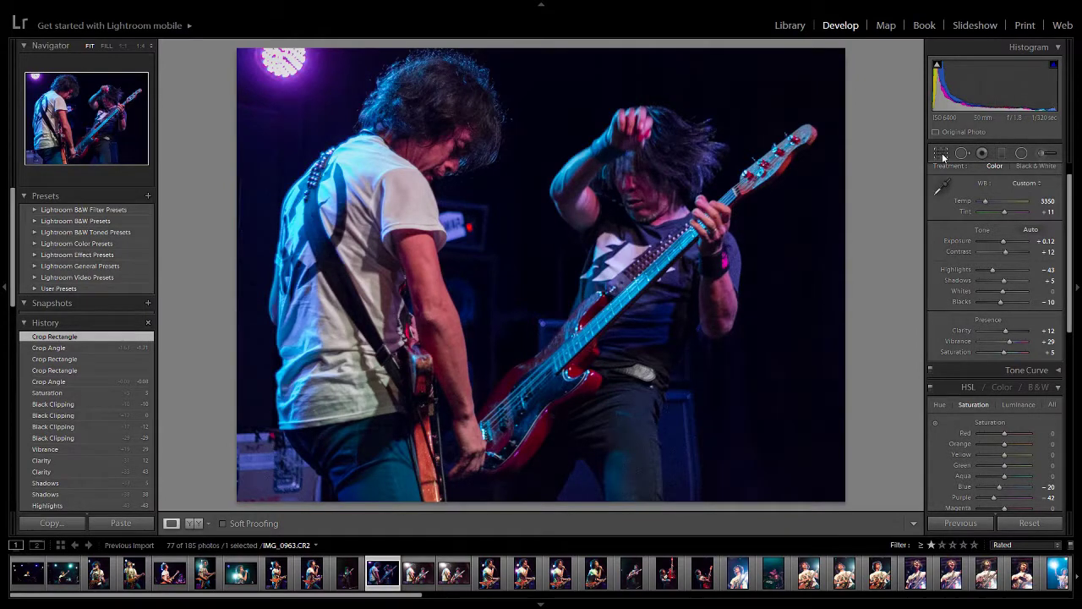
Step: Reduce the crop rotation to an angle of -0.85 and shift the photo slightly to the right within the crop frame
{"action": "key", "text": "r"}
{"action": "left_click_drag", "start_coordinate": [853, 506], "coordinate": [843, 507]}
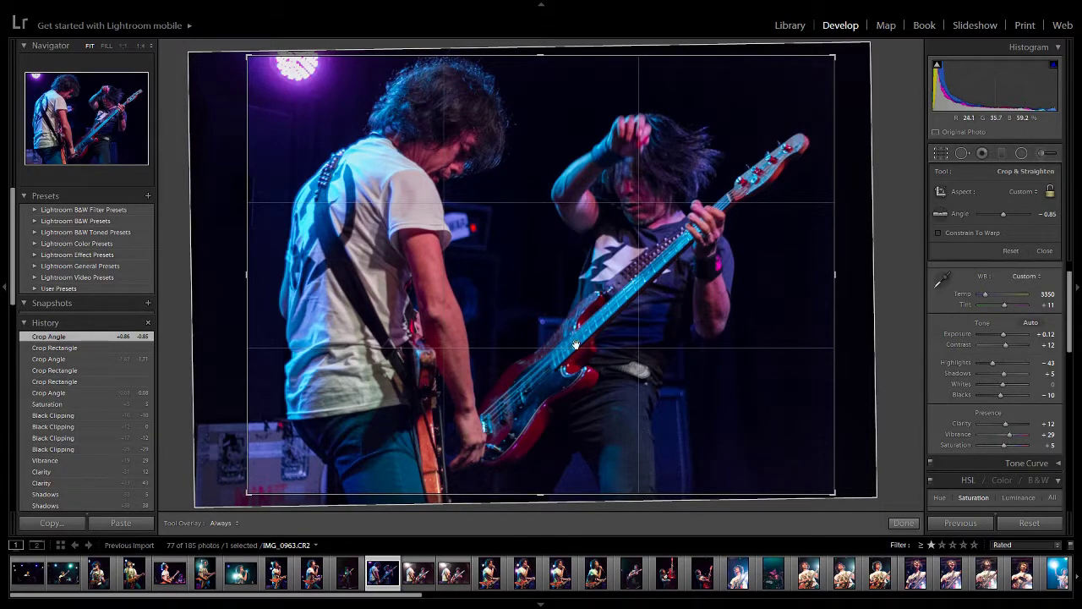
{"action": "key", "text": "Return"}
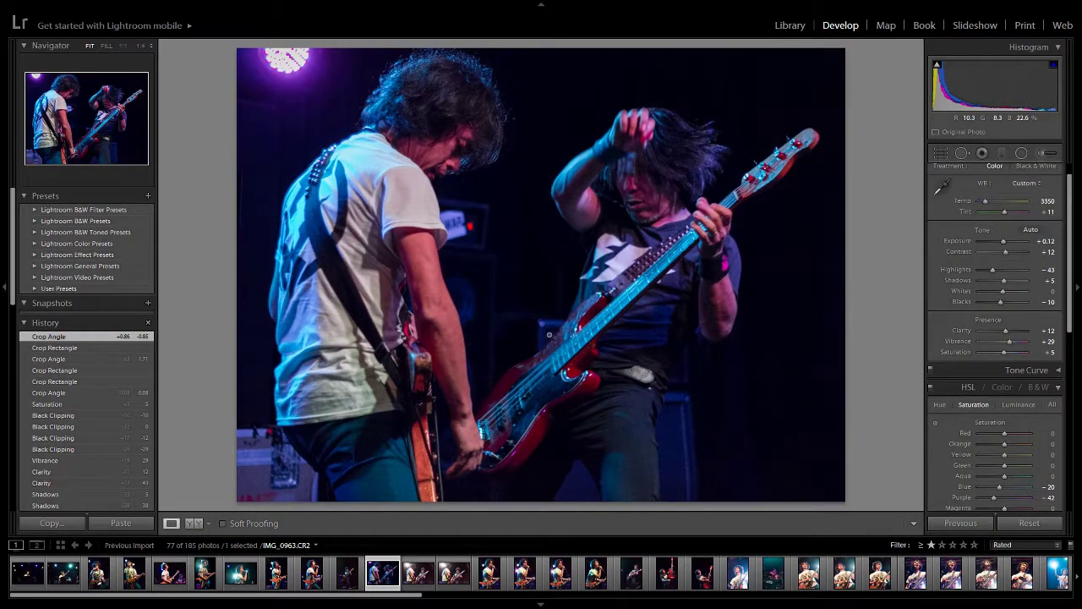
{"action": "key", "text": "r"}
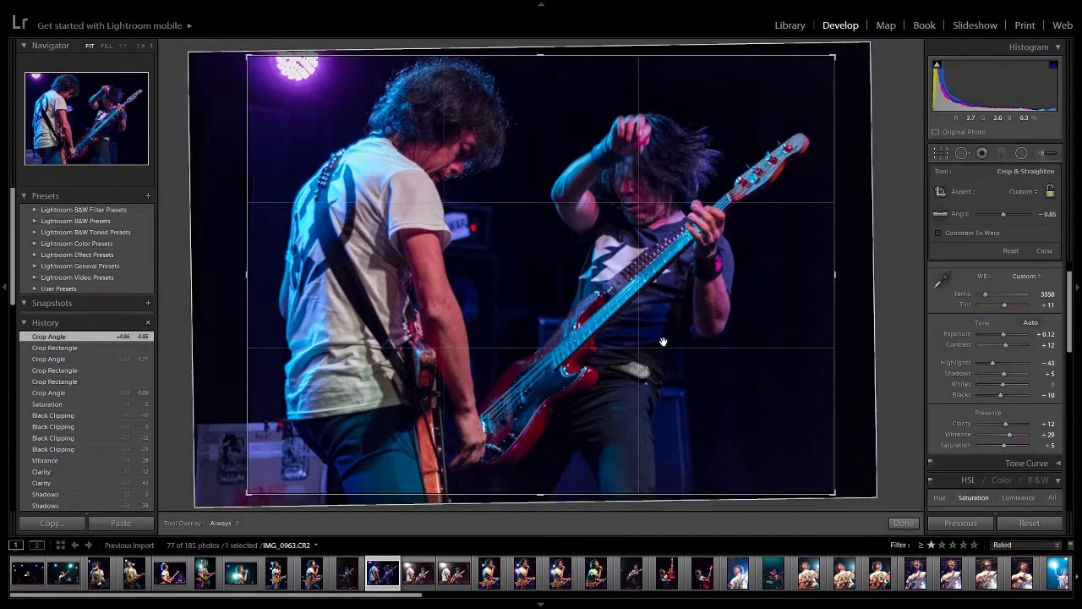
{"action": "mouse_move", "coordinate": [651, 324]}
{"action": "left_mouse_down"}
{"action": "mouse_move", "coordinate": [671, 324]}
{"action": "mouse_move", "coordinate": [661, 323]}
{"action": "left_mouse_up"}
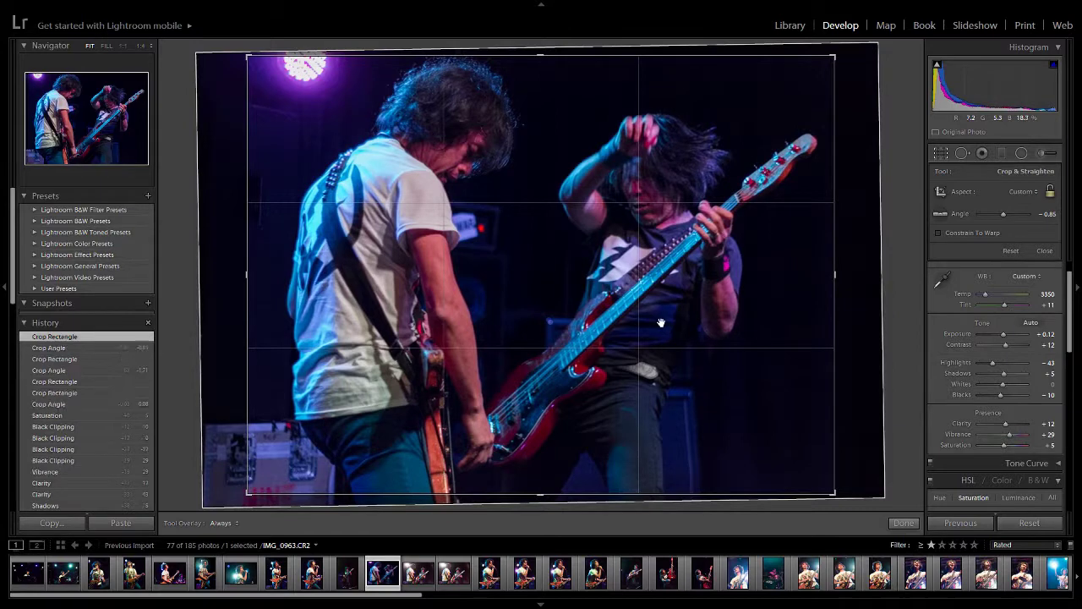
{"action": "key", "text": "r"}
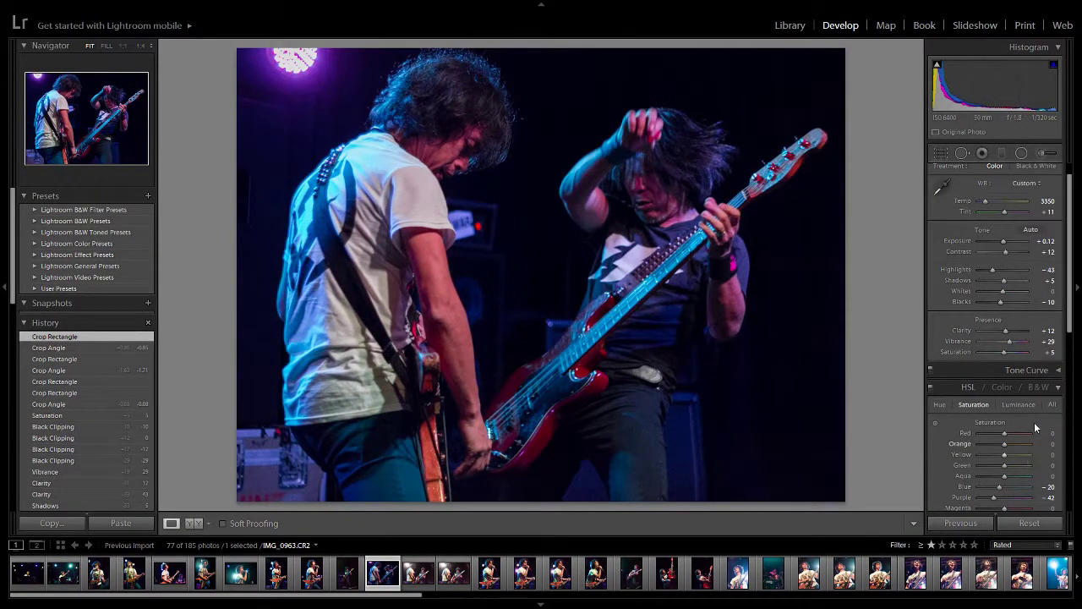
Step: Collapse the HSL settings, lower the Exposure to -0.12, and compare the photo before and after
{"action": "left_click", "coordinate": [1058, 389]}
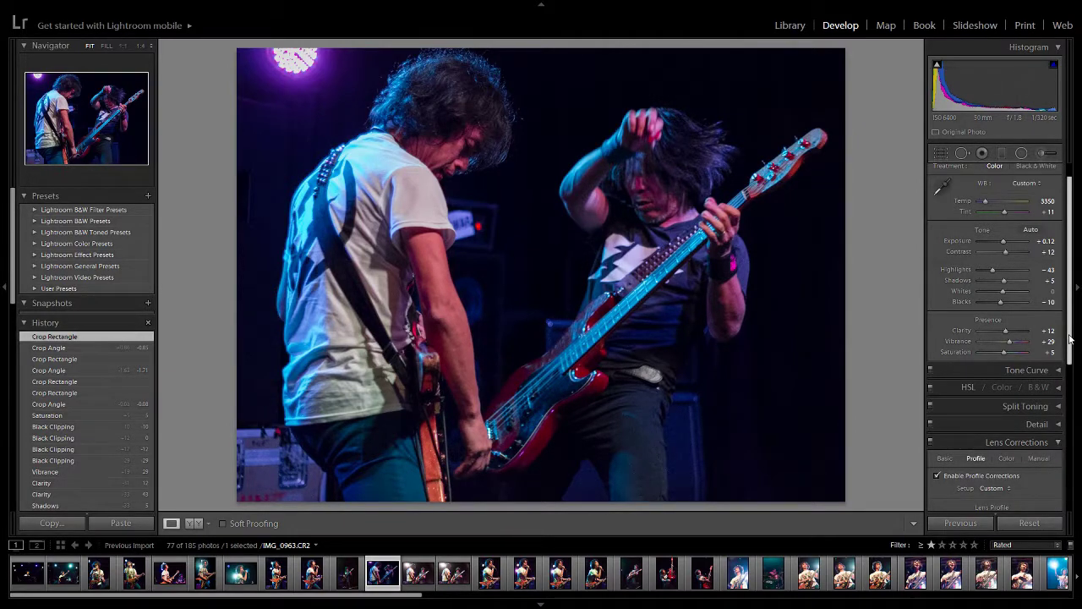
{"action": "left_click_drag", "start_coordinate": [1005, 241], "coordinate": [1004, 245]}
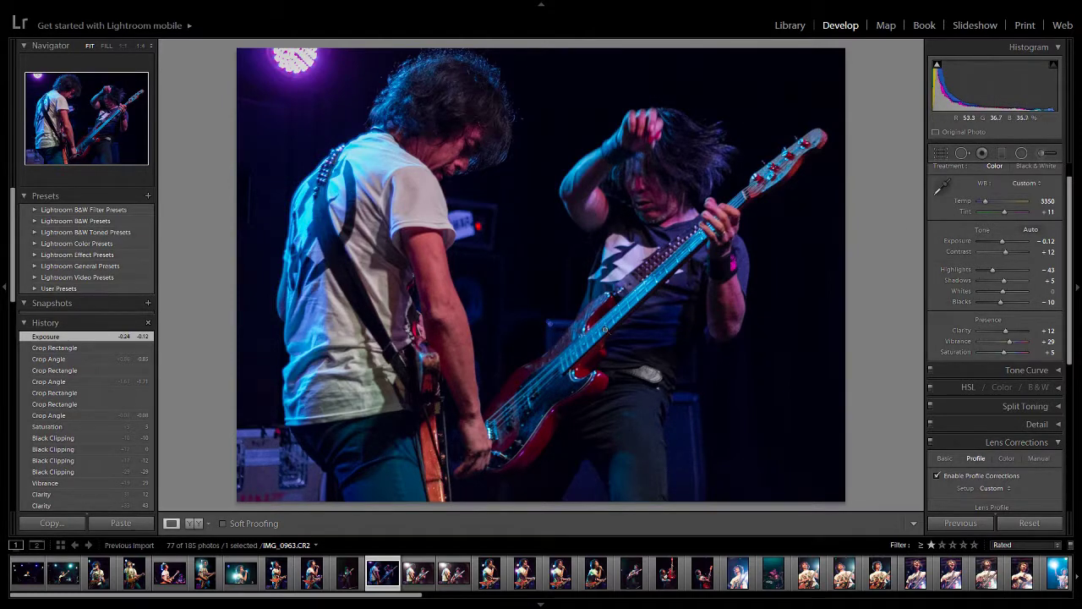
{"action": "key", "text": "y"}
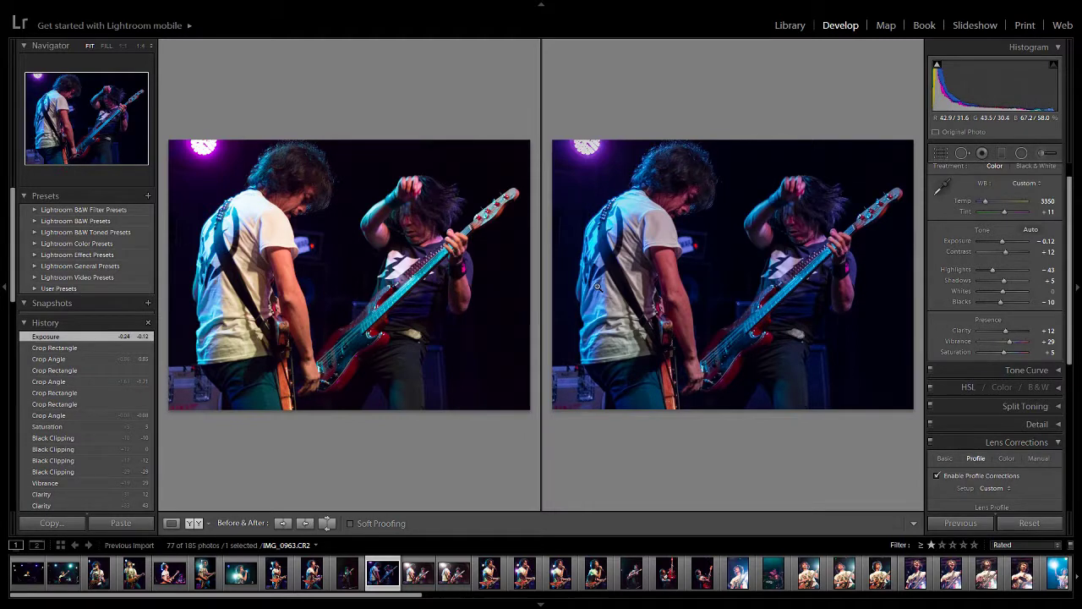
{"action": "key", "text": "y"}
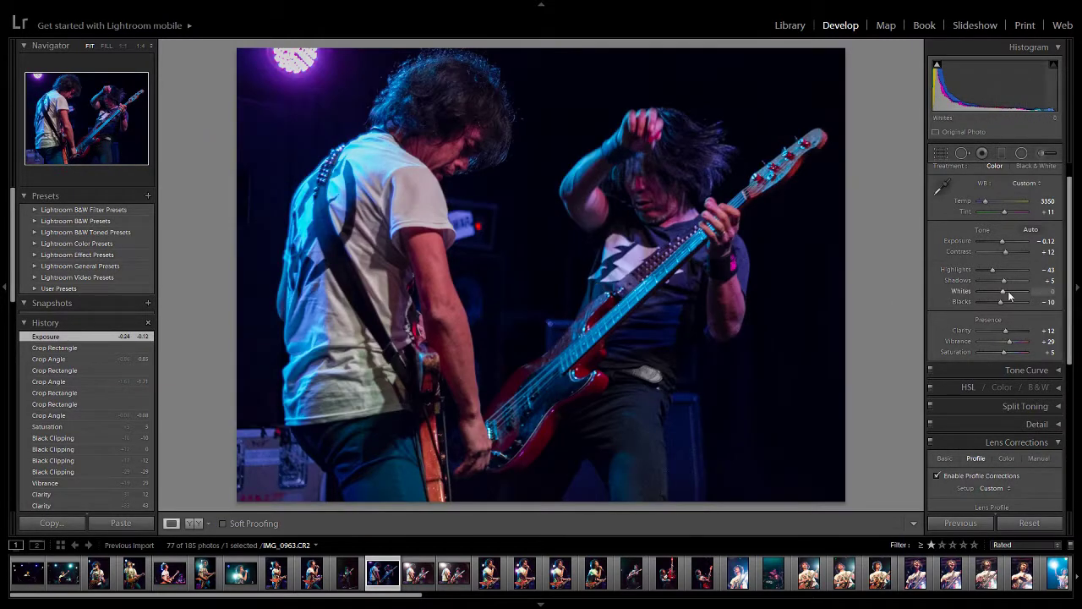
Step: Brighten the photo's light tones with Whites at +48 and Highlights at -24, and set Shadows to +7
{"action": "left_click", "coordinate": [1009, 294]}
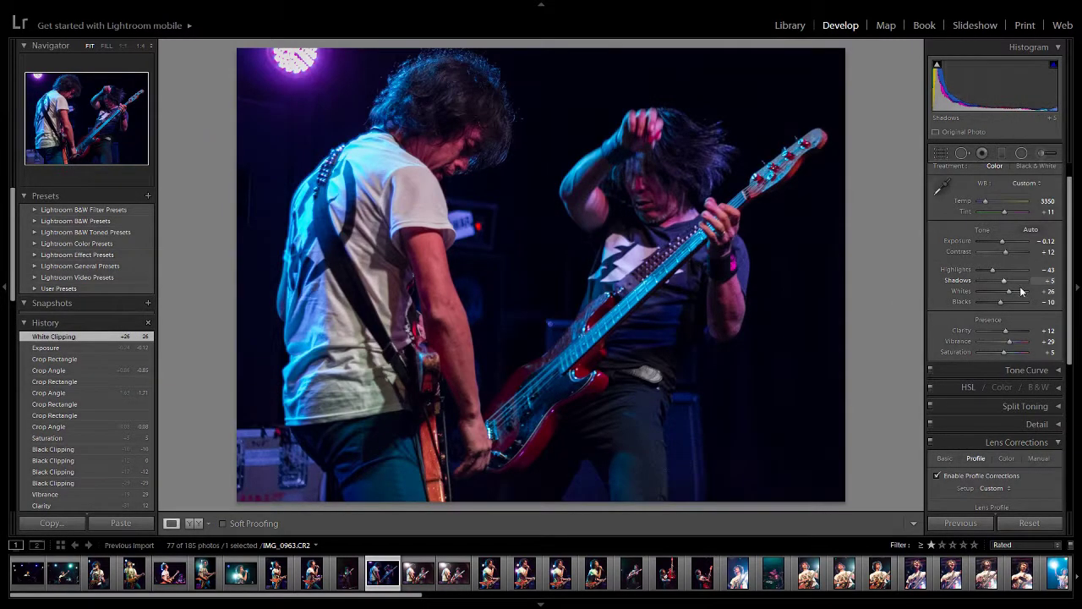
{"action": "left_click", "coordinate": [1016, 293]}
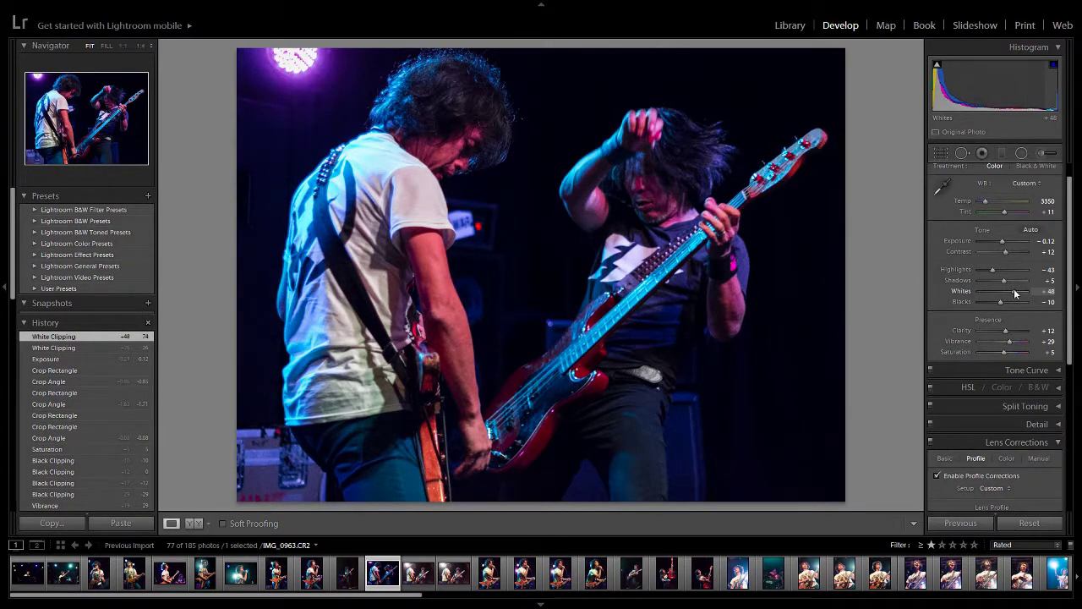
{"action": "left_click_drag", "start_coordinate": [994, 269], "coordinate": [999, 268]}
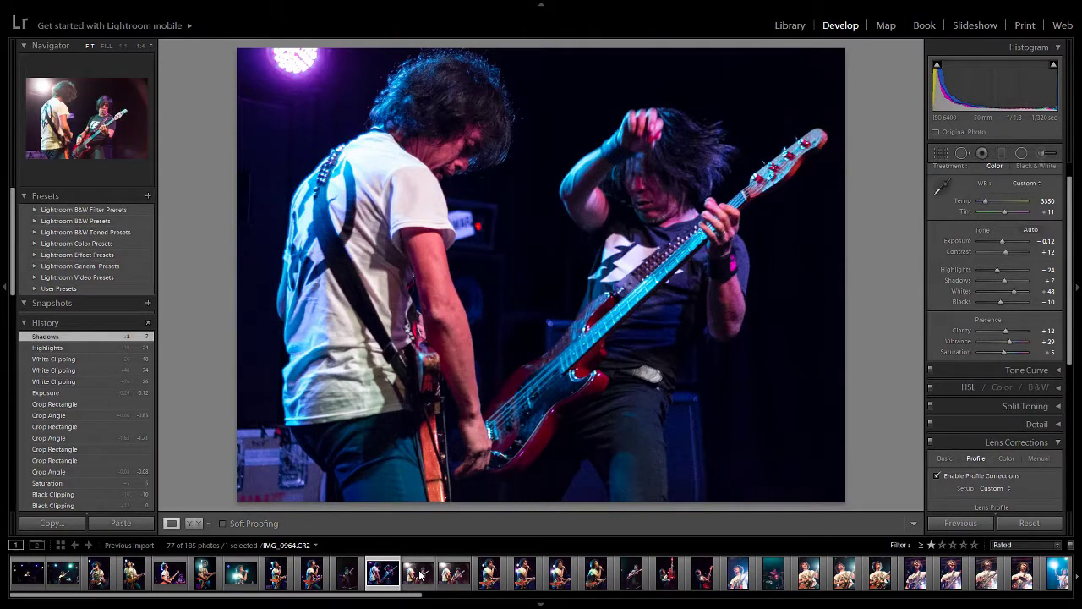
Step: Look through the following concert photos in the filmstrip, from IMG_0967.CR2 to IMG_0991.CR2
{"action": "left_click", "coordinate": [490, 576]}
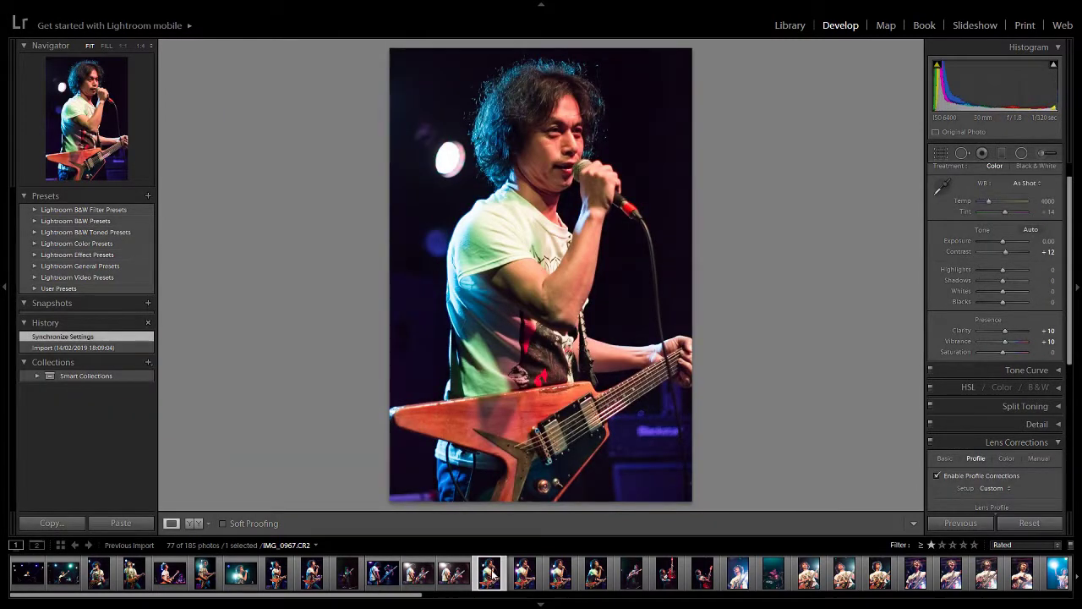
{"action": "left_click", "coordinate": [632, 574]}
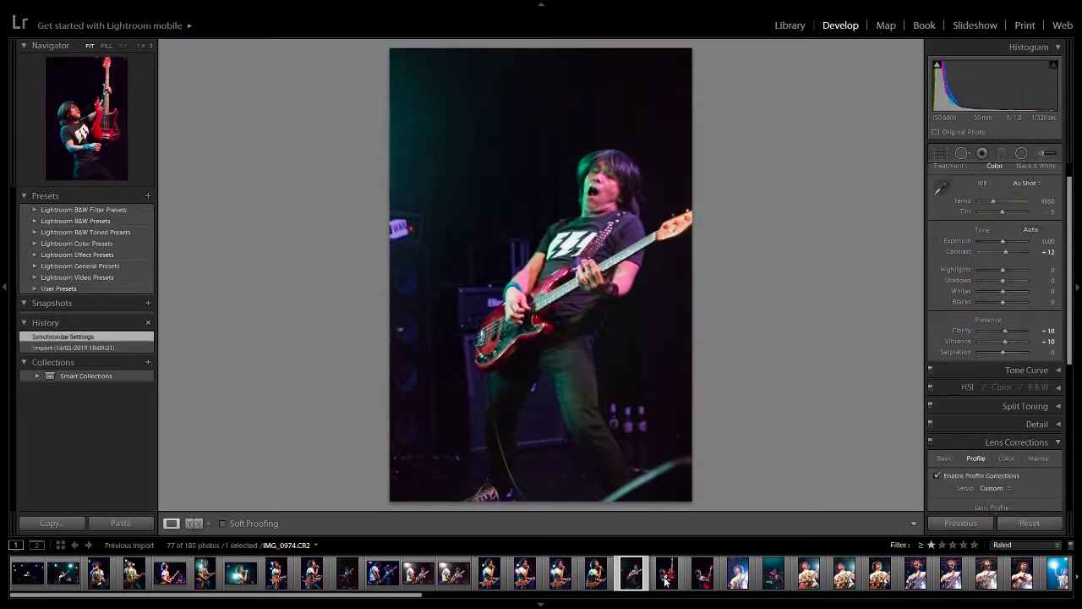
{"action": "left_click", "coordinate": [666, 578]}
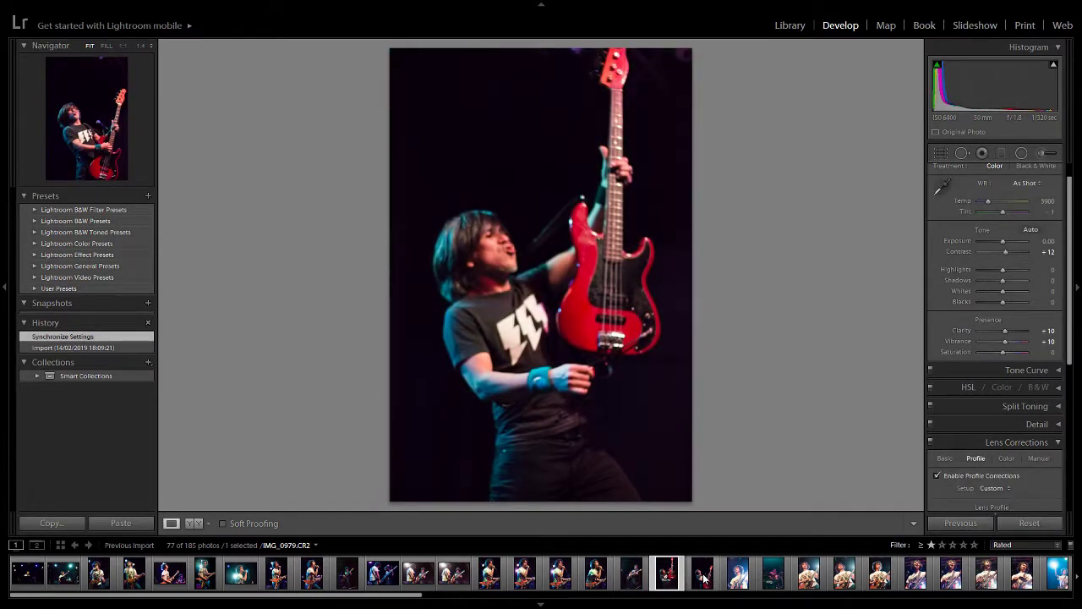
{"action": "left_click", "coordinate": [703, 578]}
{"action": "left_click", "coordinate": [738, 575]}
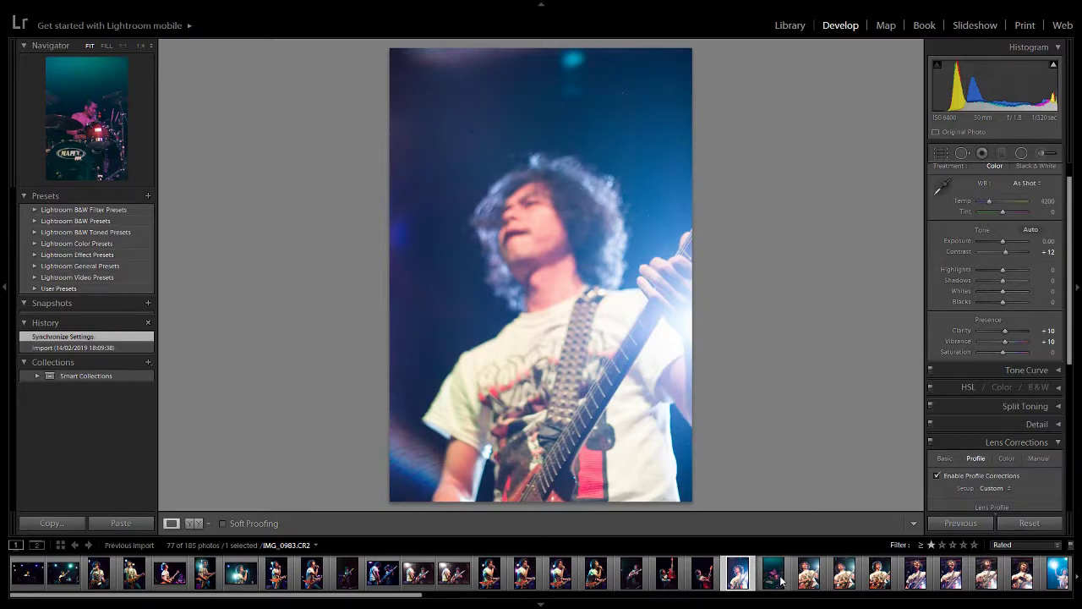
{"action": "left_click", "coordinate": [777, 576]}
{"action": "left_click", "coordinate": [809, 575]}
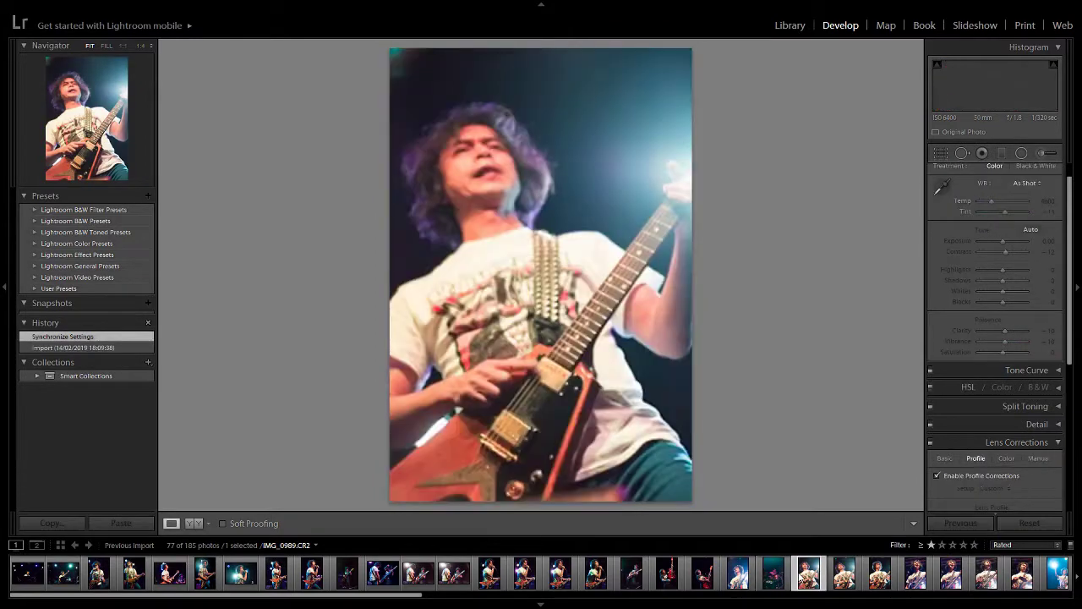
{"action": "left_click", "coordinate": [844, 577]}
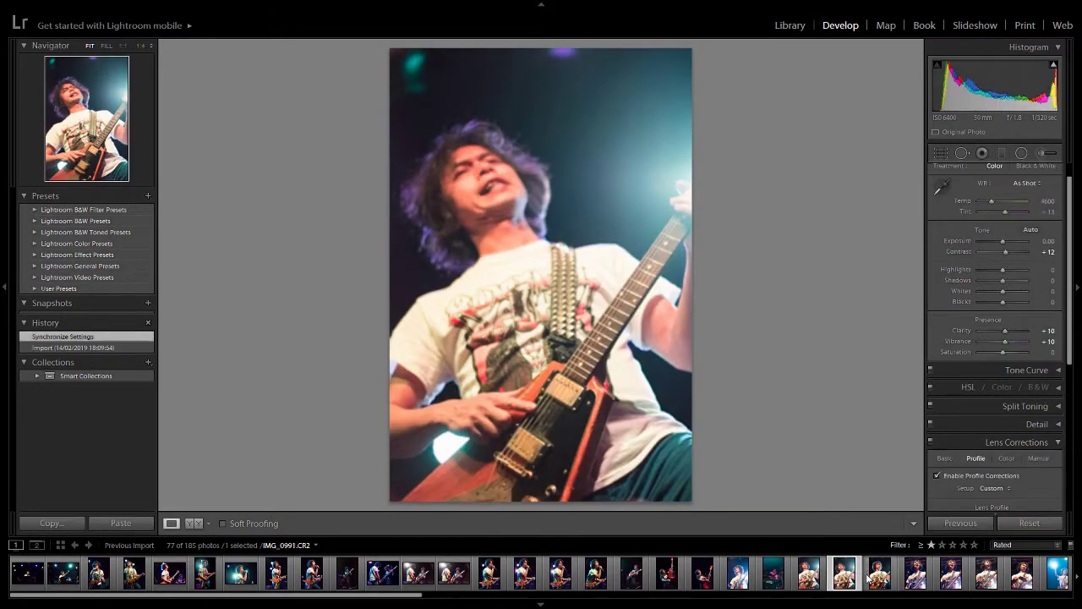
Step: Look through the following concert photos in the filmstrip, from IMG_0993.CR2 to the blue-lit shots ending at IMG_1001.CR2
{"action": "left_click", "coordinate": [871, 578]}
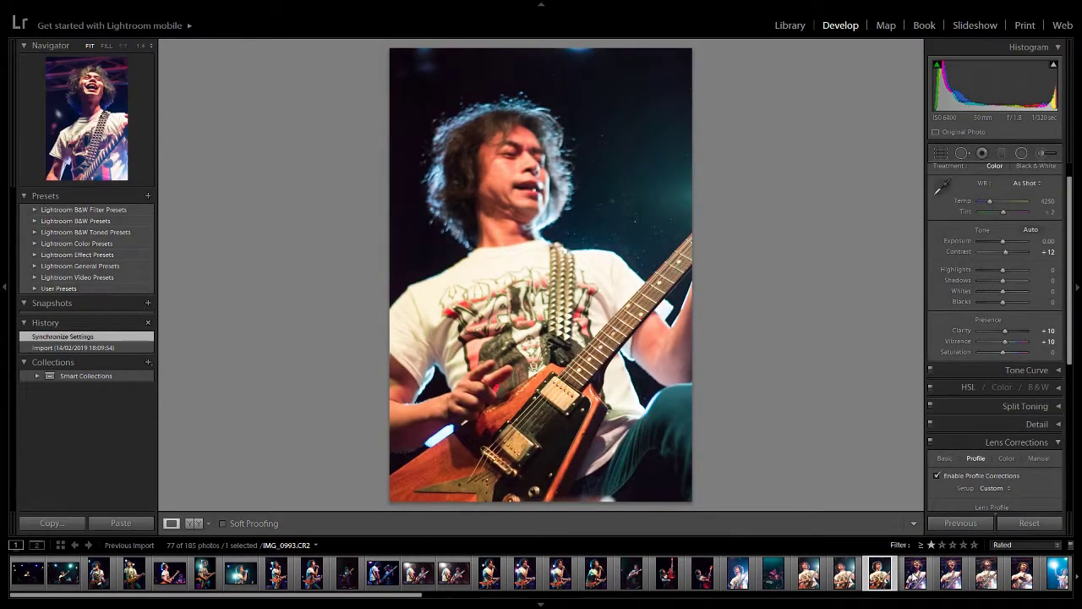
{"action": "key", "text": "Right"}
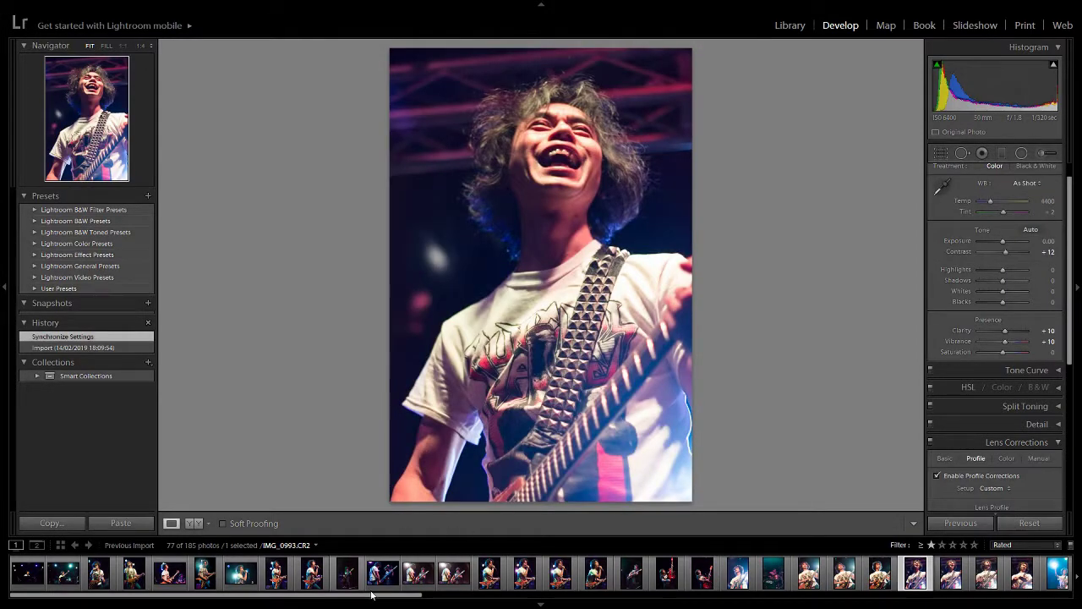
{"action": "left_click_drag", "start_coordinate": [372, 595], "coordinate": [476, 594]}
{"action": "key", "text": "Right"}
{"action": "key", "text": "Right"}
{"action": "key", "text": "Right"}
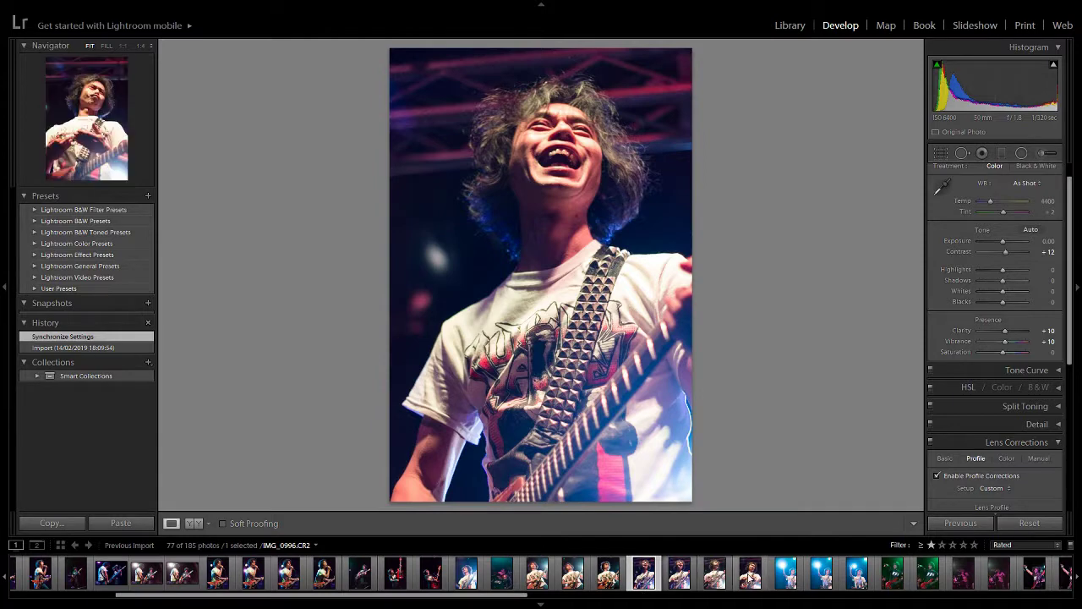
{"action": "left_click", "coordinate": [750, 573]}
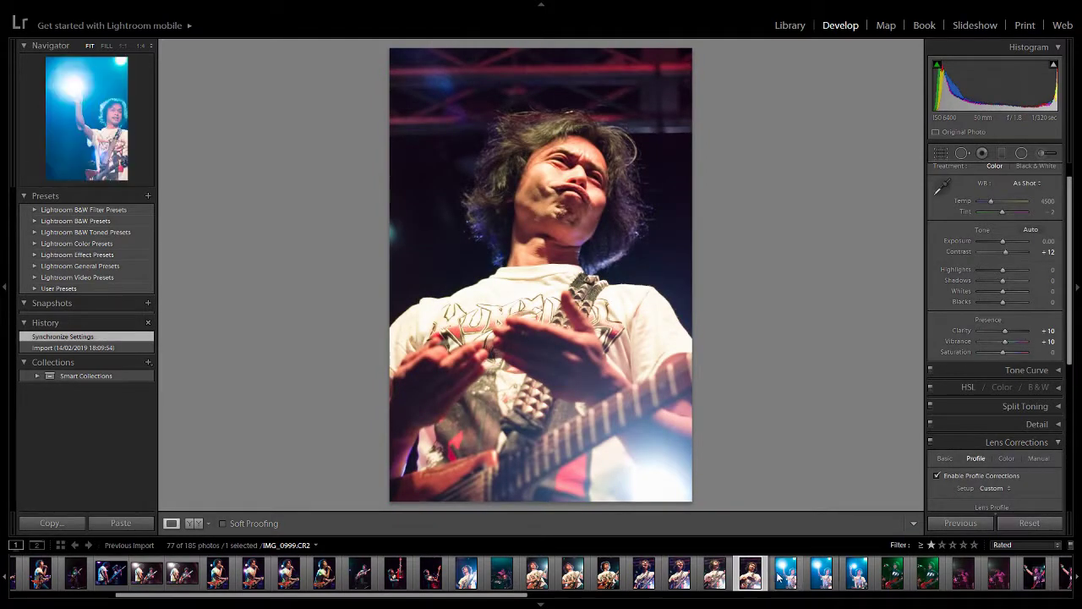
{"action": "left_click", "coordinate": [779, 577]}
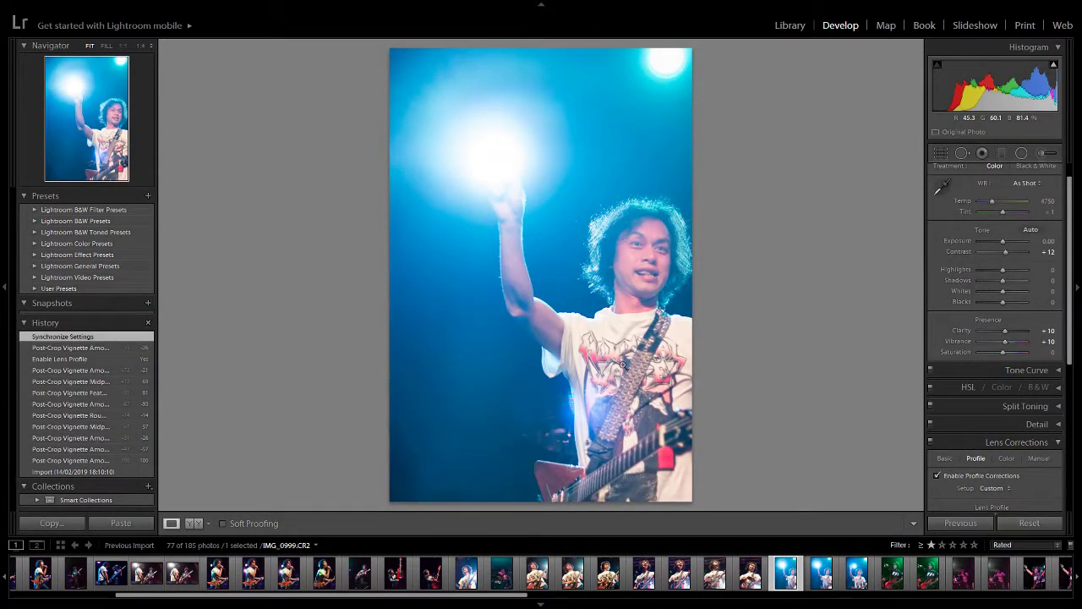
{"action": "left_click_drag", "start_coordinate": [473, 594], "coordinate": [528, 594]}
{"action": "key", "text": "Right"}
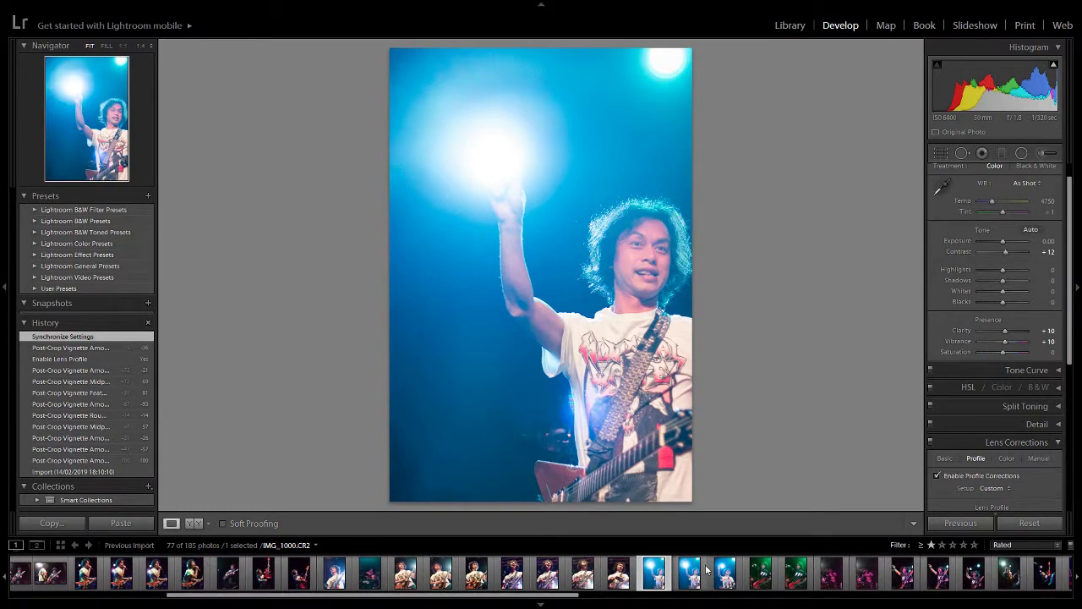
{"action": "left_click", "coordinate": [693, 570]}
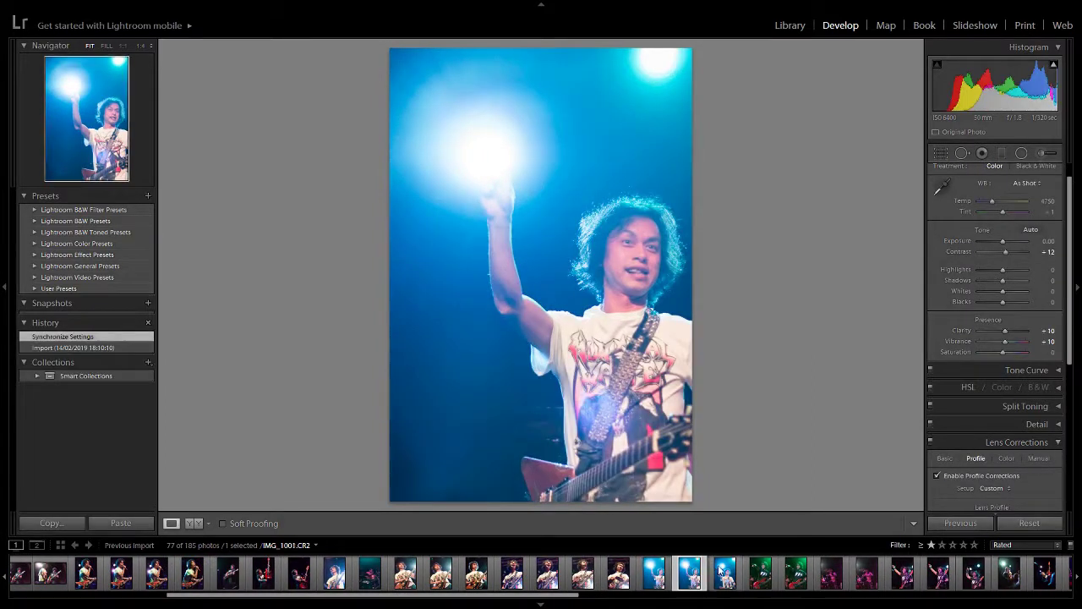
{"action": "left_click", "coordinate": [721, 572]}
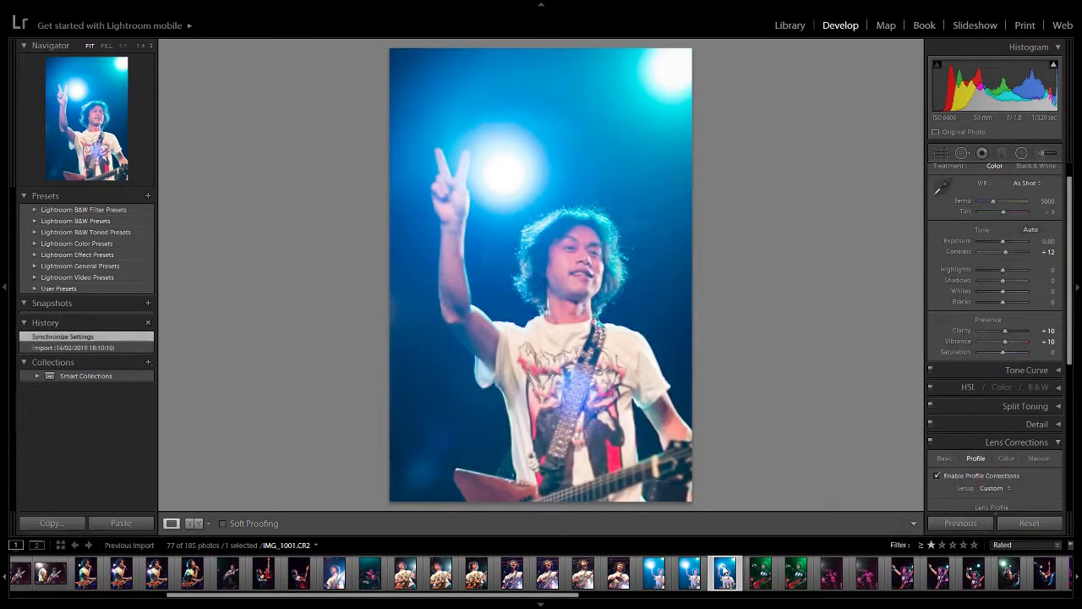
Step: Return to the blue-lit photo IMG_1000.CR2 and lower its Highlights to -40
{"action": "key", "text": "Left"}
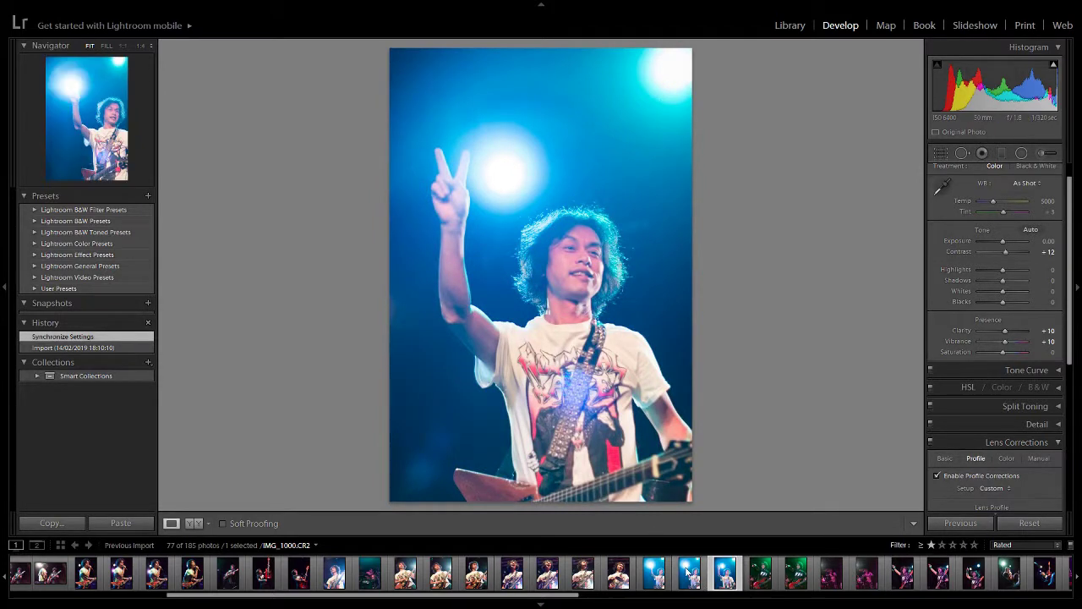
{"action": "left_click_drag", "start_coordinate": [1002, 269], "coordinate": [982, 270]}
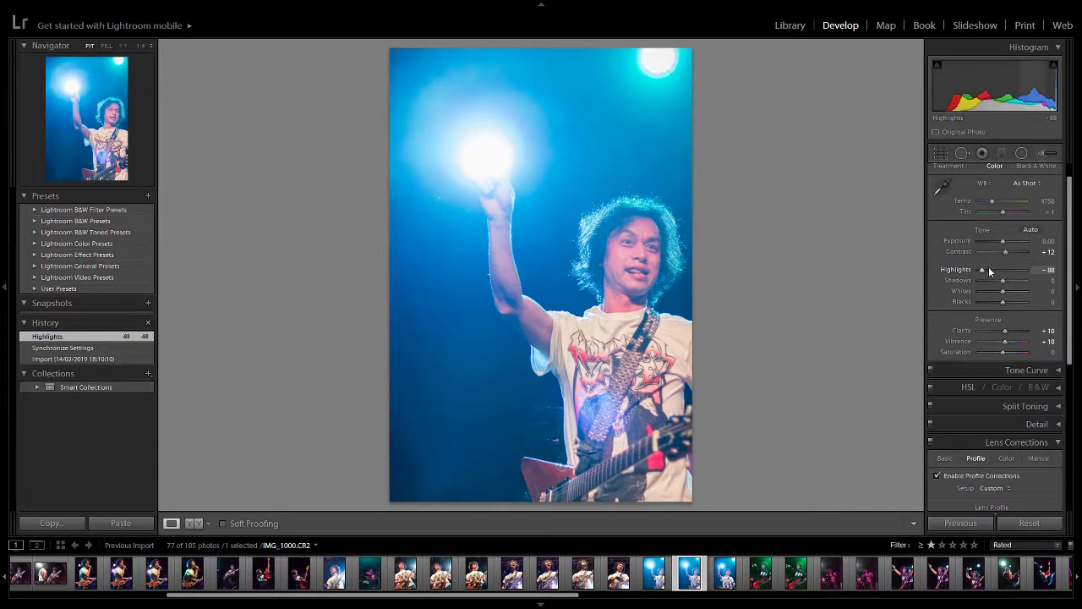
{"action": "left_click_drag", "start_coordinate": [989, 271], "coordinate": [994, 272]}
Step: Crop the photo slightly tighter by trimming its top and left edges, and apply the crop
{"action": "left_click", "coordinate": [939, 152]}
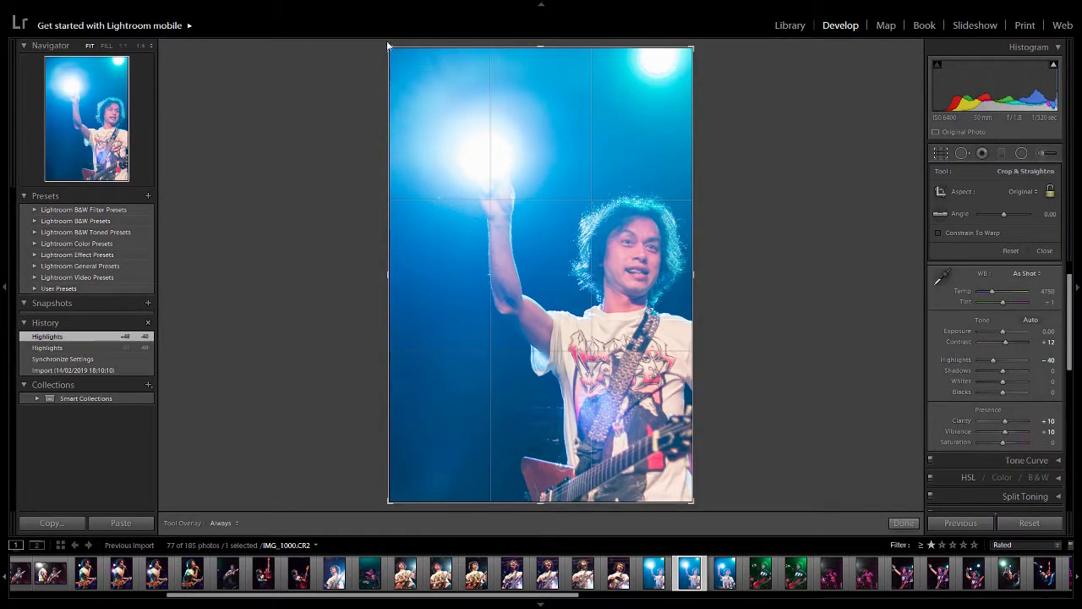
{"action": "left_click_drag", "start_coordinate": [390, 45], "coordinate": [397, 60]}
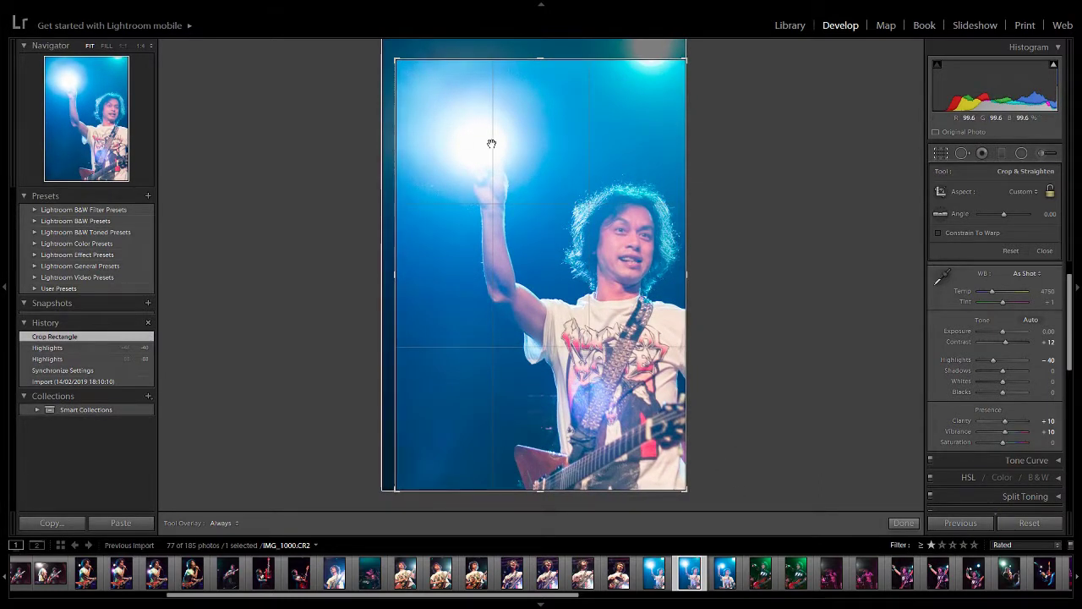
{"action": "key", "text": "r"}
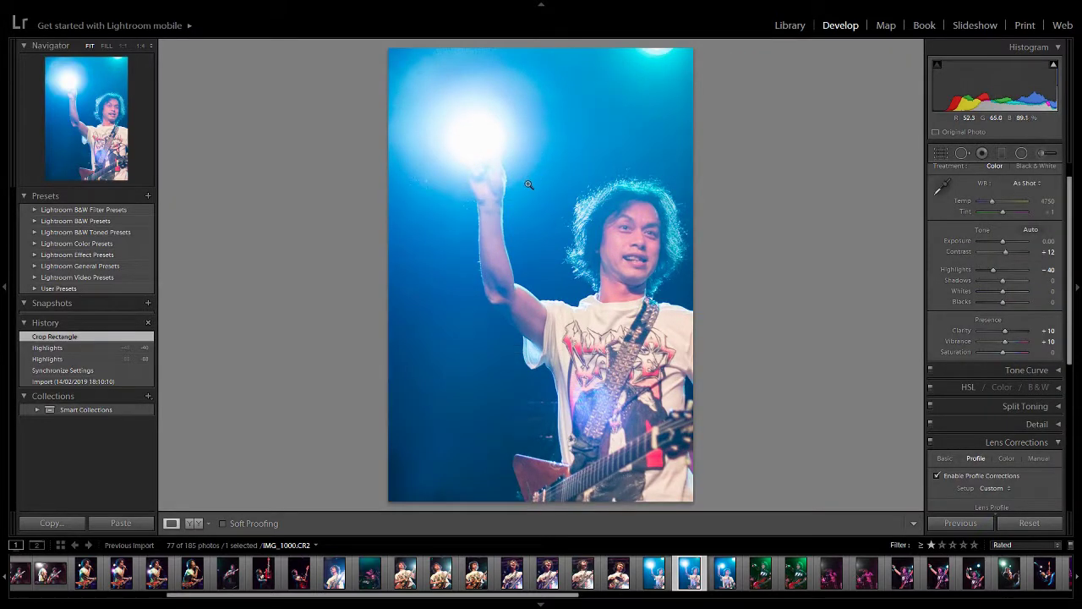
Step: Sample the white balance from the guitarist's white T-shirt, and warm the Temperature to 4976
{"action": "left_click", "coordinate": [941, 187]}
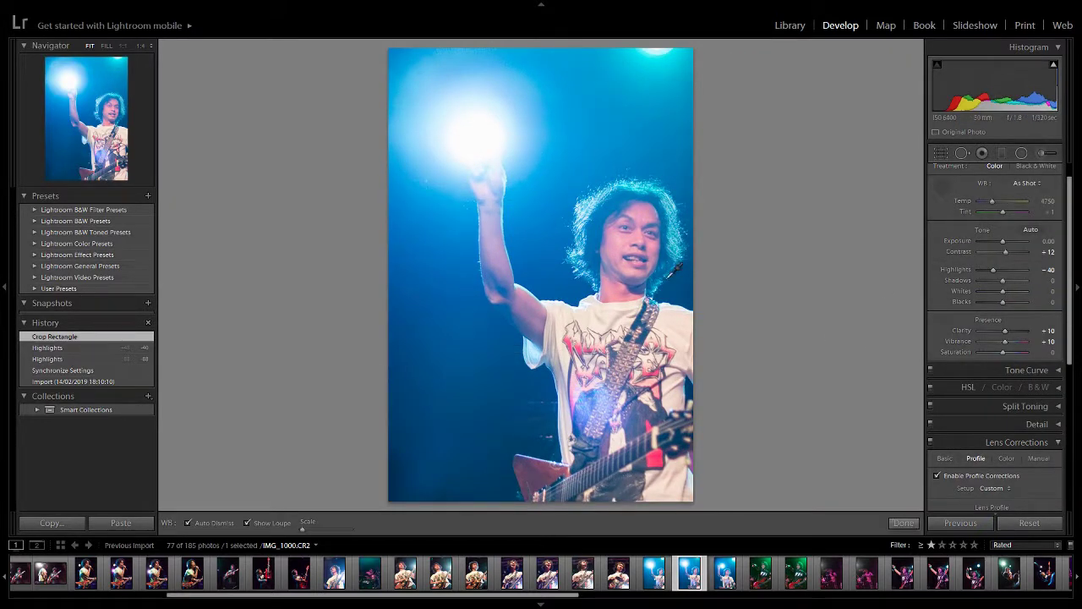
{"action": "left_click", "coordinate": [592, 313]}
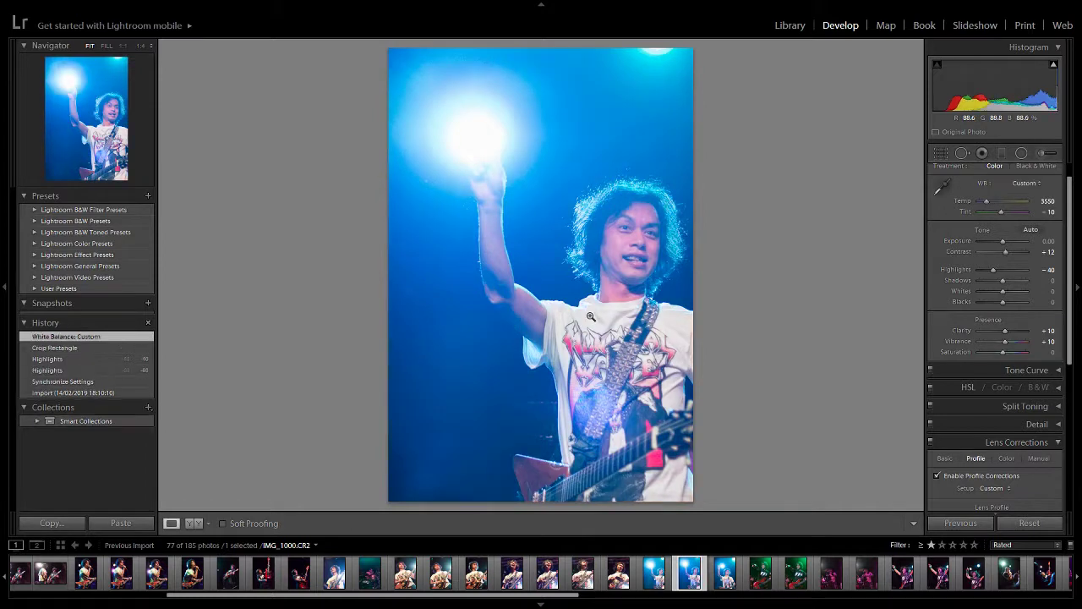
{"action": "left_click_drag", "start_coordinate": [985, 206], "coordinate": [993, 208]}
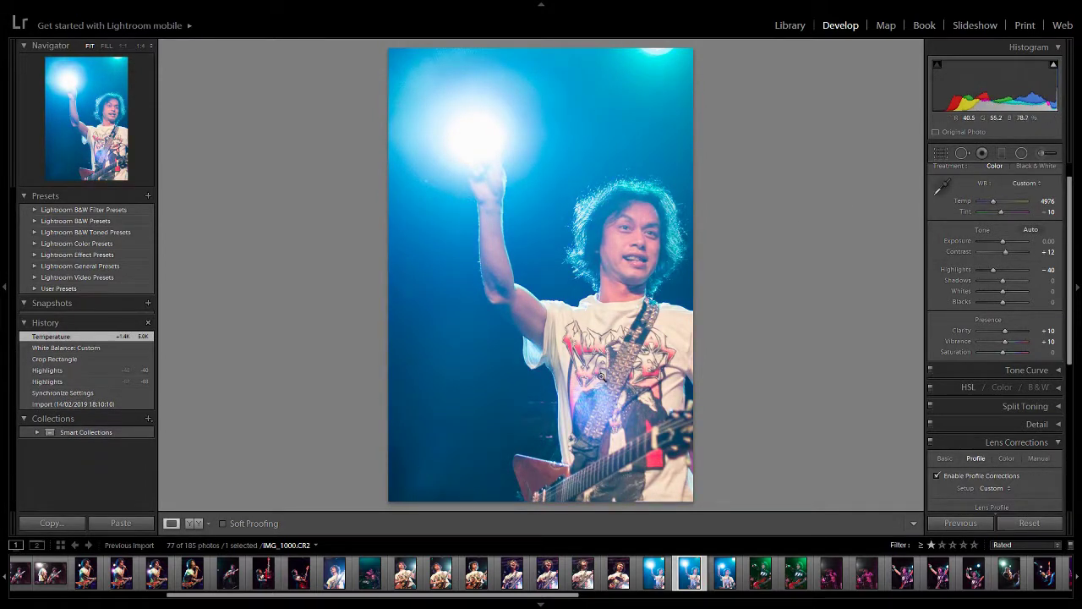
Step: Compare the green-lit bassist photos and inspect the face and shirt print of IMG_1003.CR2 at 1:1
{"action": "left_click", "coordinate": [764, 580]}
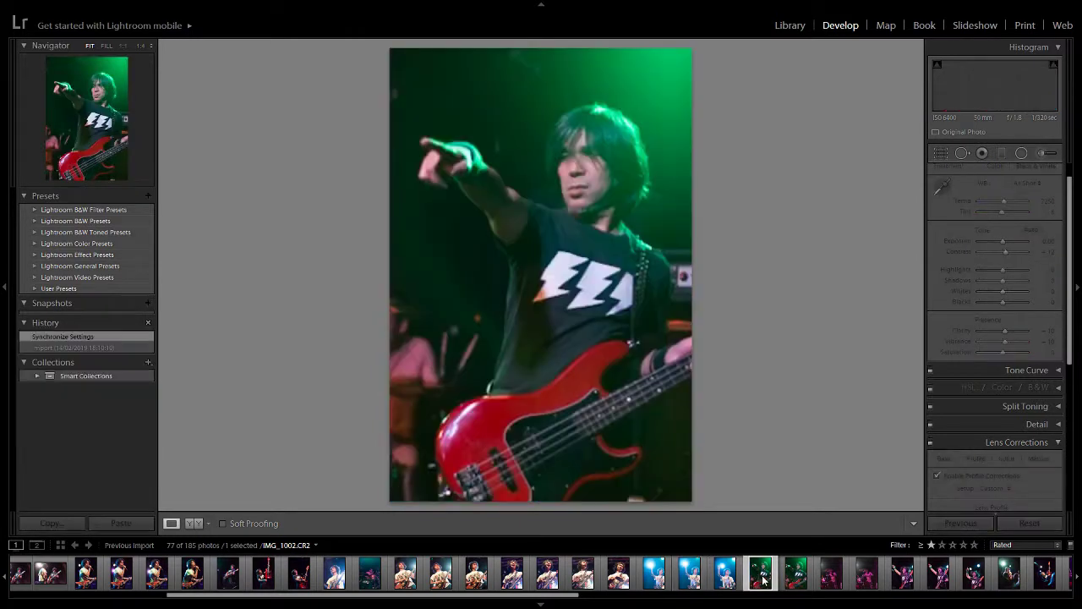
{"action": "left_click", "coordinate": [792, 578]}
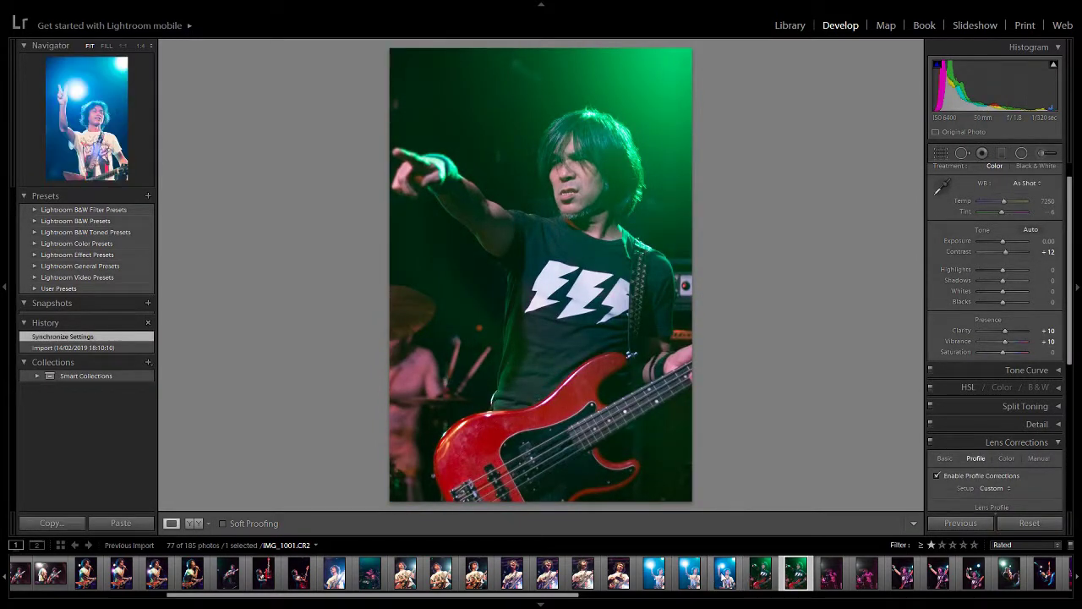
{"action": "left_click", "coordinate": [726, 575]}
{"action": "left_click", "coordinate": [795, 575]}
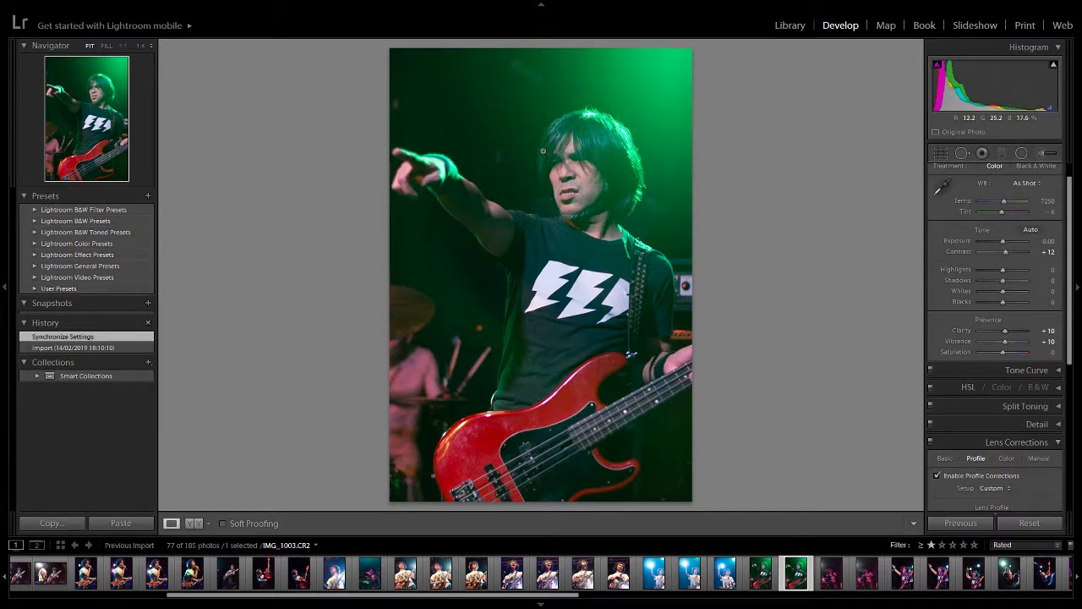
{"action": "left_click", "coordinate": [567, 187]}
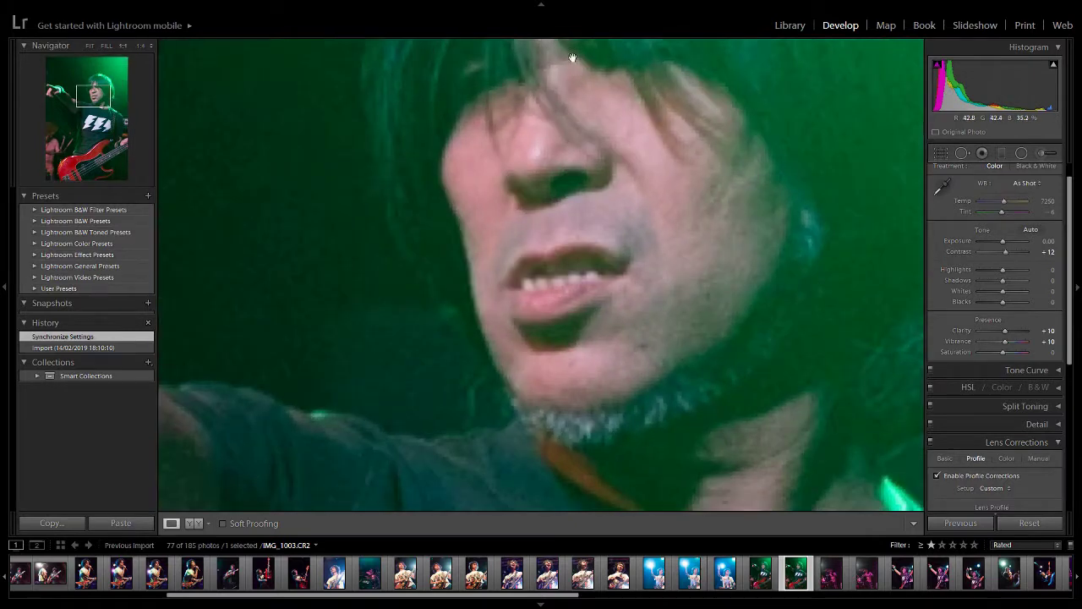
{"action": "left_click", "coordinate": [640, 150]}
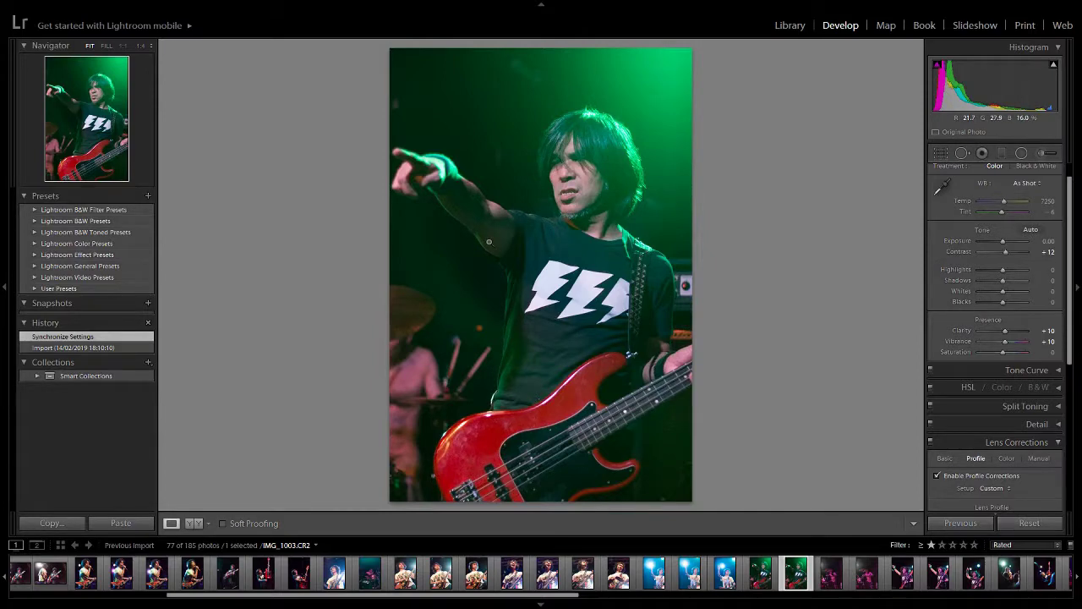
{"action": "left_click", "coordinate": [556, 276]}
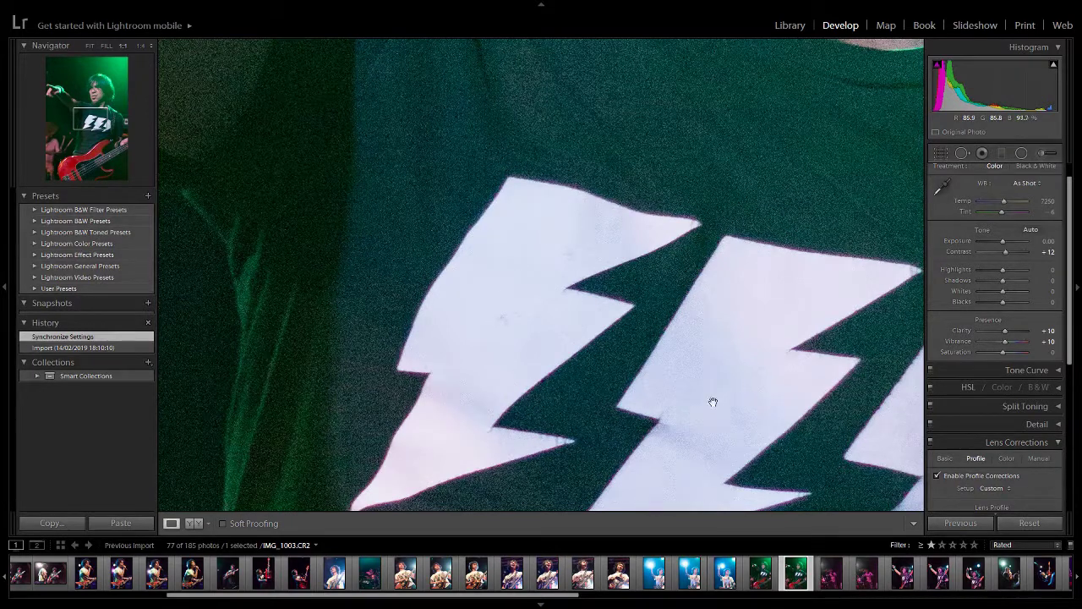
{"action": "left_click", "coordinate": [714, 374]}
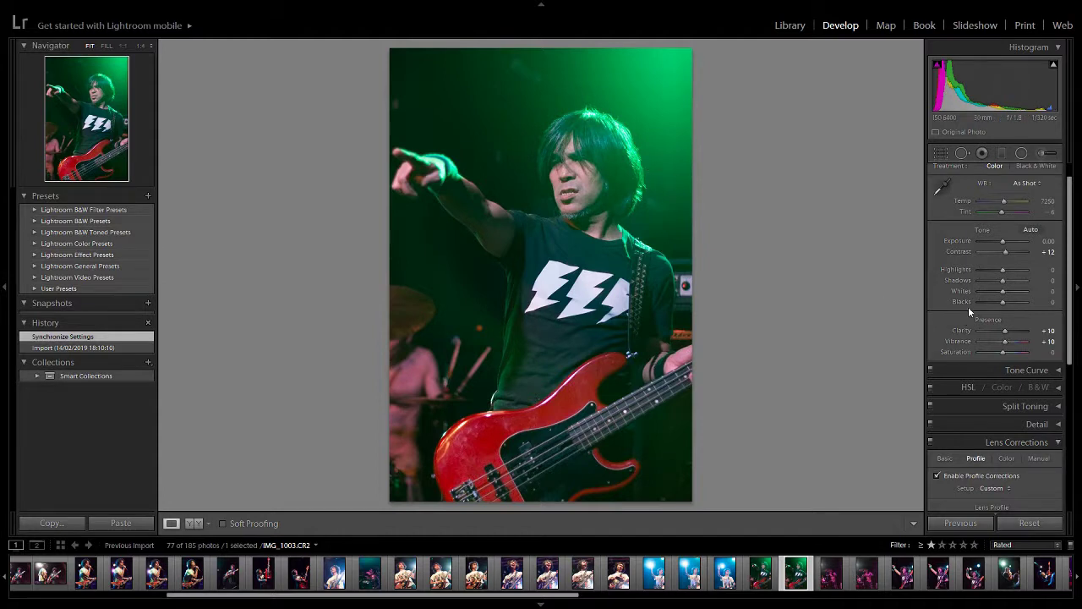
Step: Start cropping IMG_1003.CR2, try adjusting the frame from its corners, and lock the crop to the original aspect ratio
{"action": "left_click", "coordinate": [940, 153]}
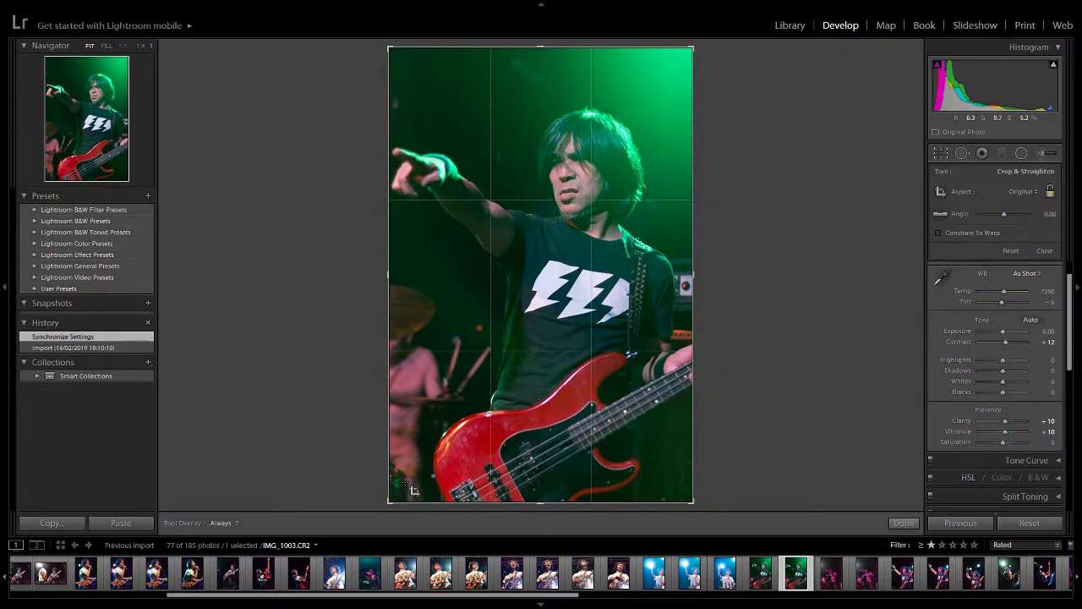
{"action": "left_click", "coordinate": [385, 502]}
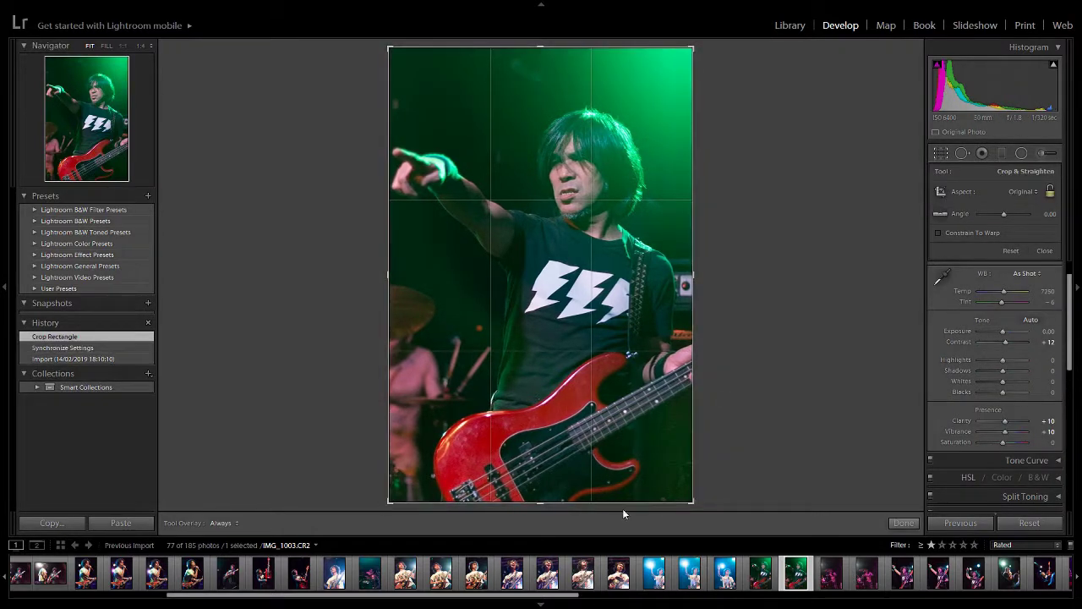
{"action": "left_click_drag", "start_coordinate": [693, 502], "coordinate": [690, 500]}
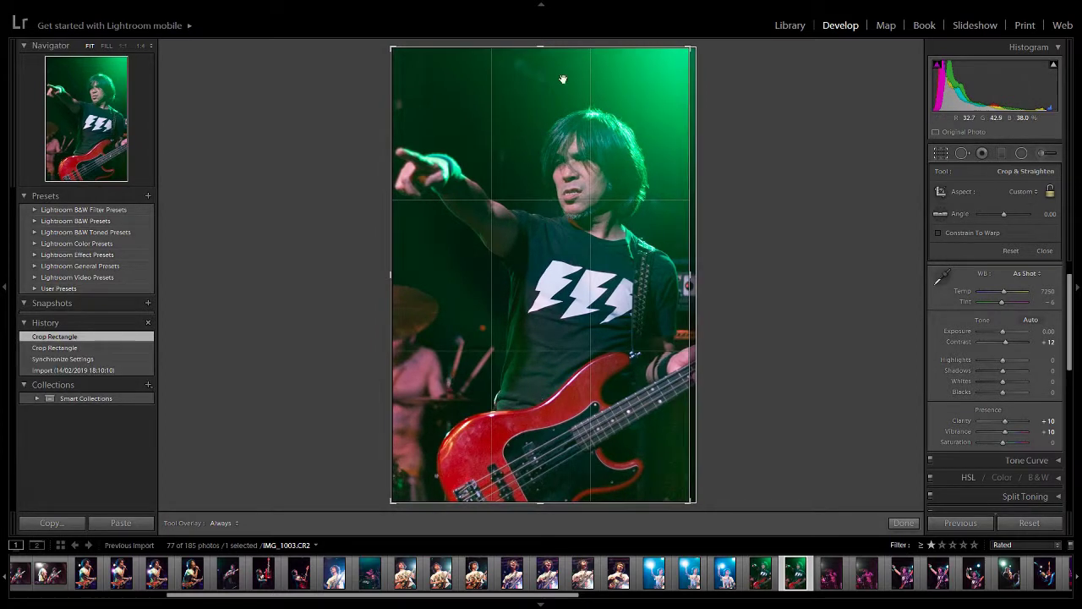
{"action": "left_click_drag", "start_coordinate": [685, 47], "coordinate": [678, 59]}
{"action": "left_click", "coordinate": [700, 41]}
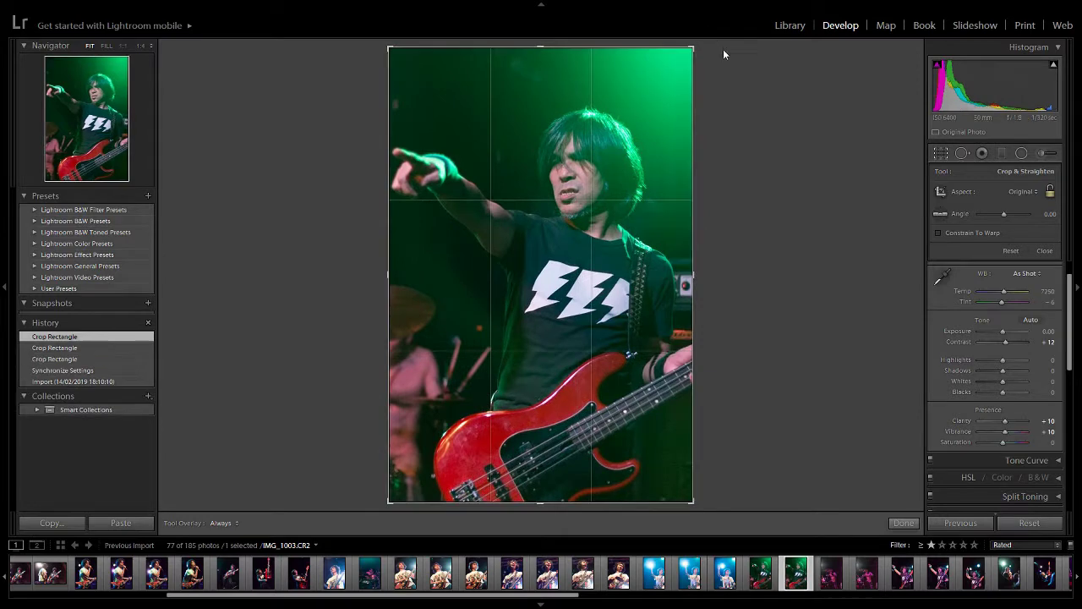
{"action": "left_click", "coordinate": [1051, 193]}
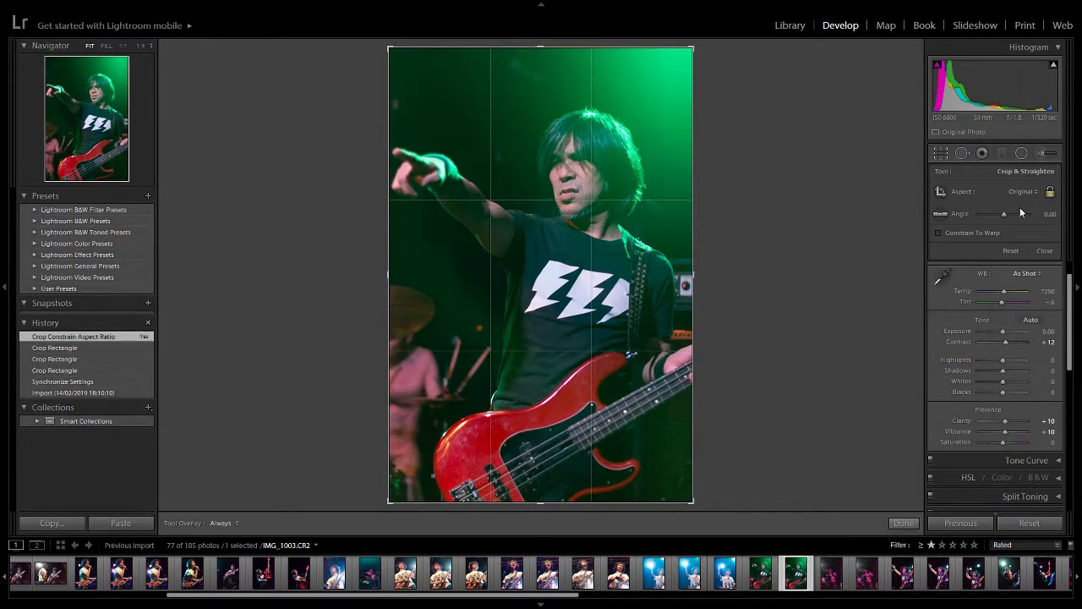
Step: Crop the photo slightly tighter around the bassist in its original proportions, undoing the stray rotation, and apply the crop
{"action": "mouse_move", "coordinate": [694, 49]}
{"action": "left_mouse_down"}
{"action": "mouse_move", "coordinate": [686, 54]}
{"action": "mouse_move", "coordinate": [698, 50]}
{"action": "left_mouse_up"}
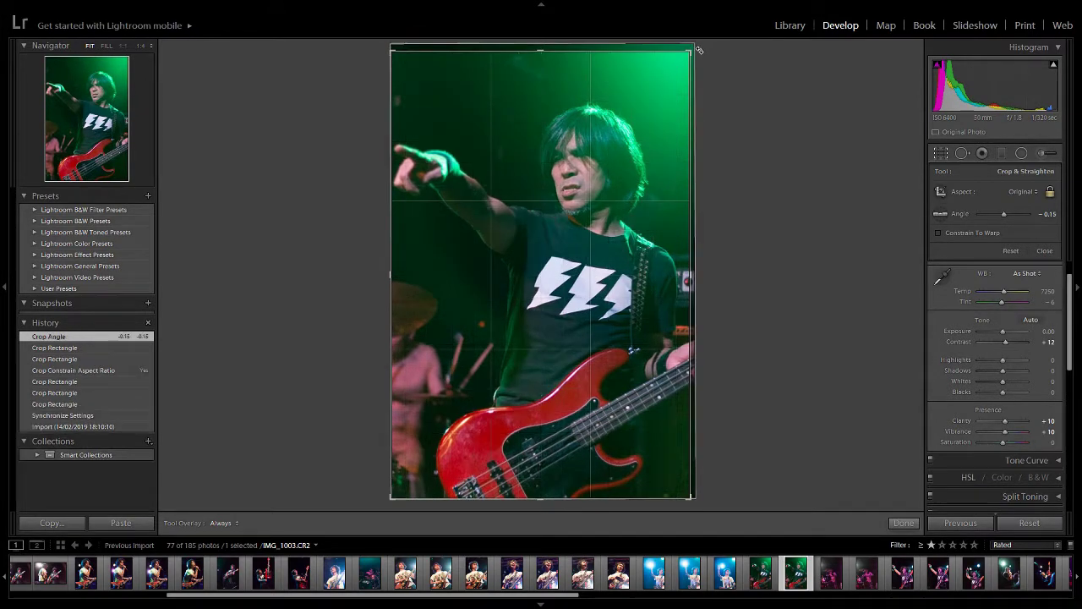
{"action": "key", "text": "ctrl+z"}
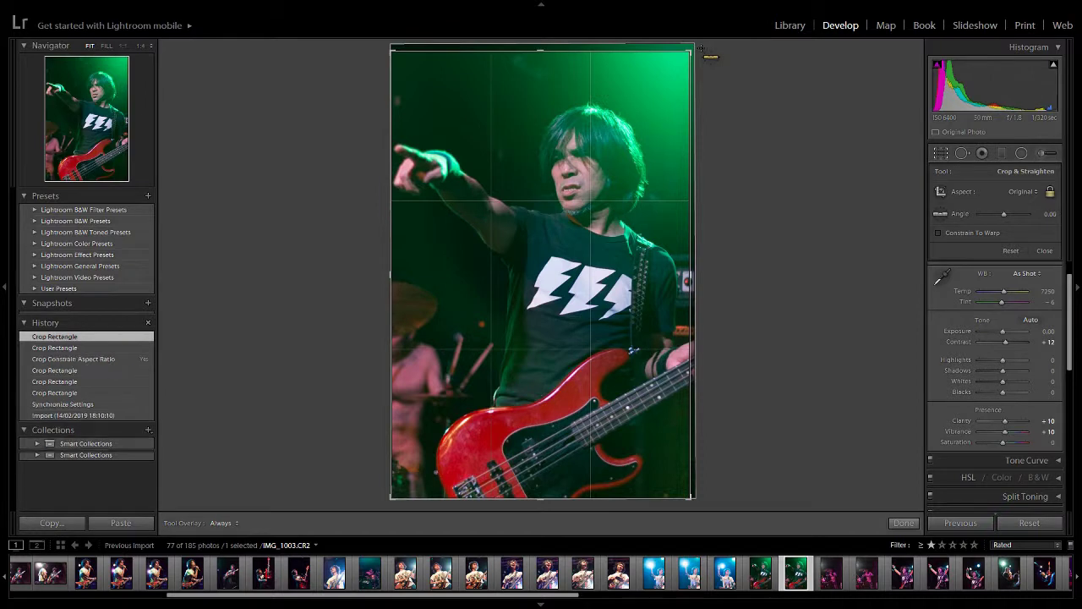
{"action": "mouse_move", "coordinate": [692, 51]}
{"action": "left_mouse_down"}
{"action": "mouse_move", "coordinate": [673, 78]}
{"action": "mouse_move", "coordinate": [693, 54]}
{"action": "left_mouse_up"}
{"action": "key", "text": "ctrl+z"}
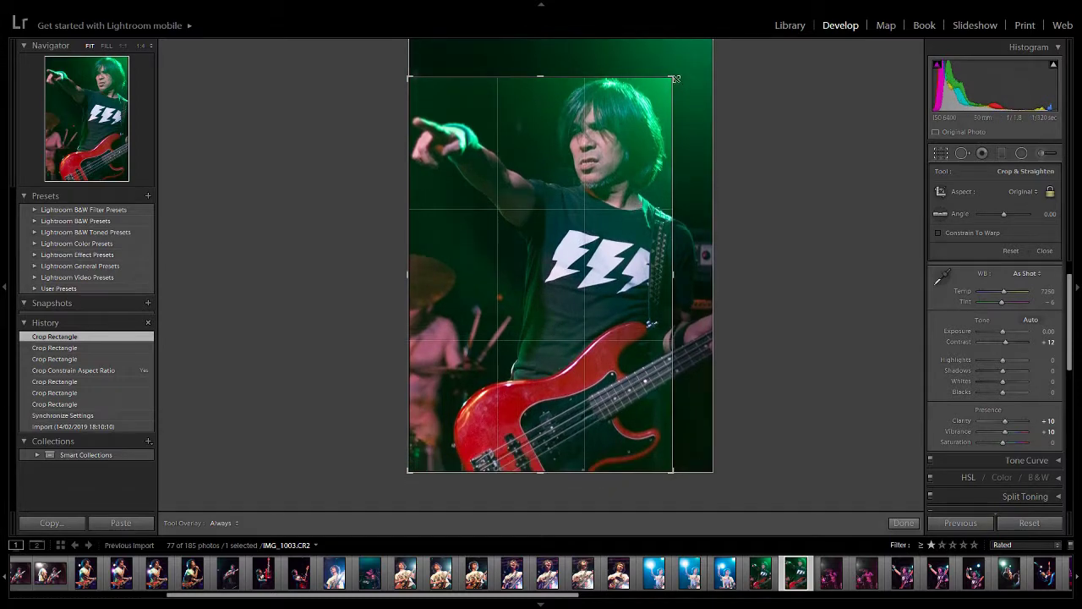
{"action": "left_click_drag", "start_coordinate": [672, 77], "coordinate": [683, 76]}
{"action": "left_click_drag", "start_coordinate": [646, 138], "coordinate": [649, 148]}
{"action": "left_click_drag", "start_coordinate": [676, 73], "coordinate": [682, 59]}
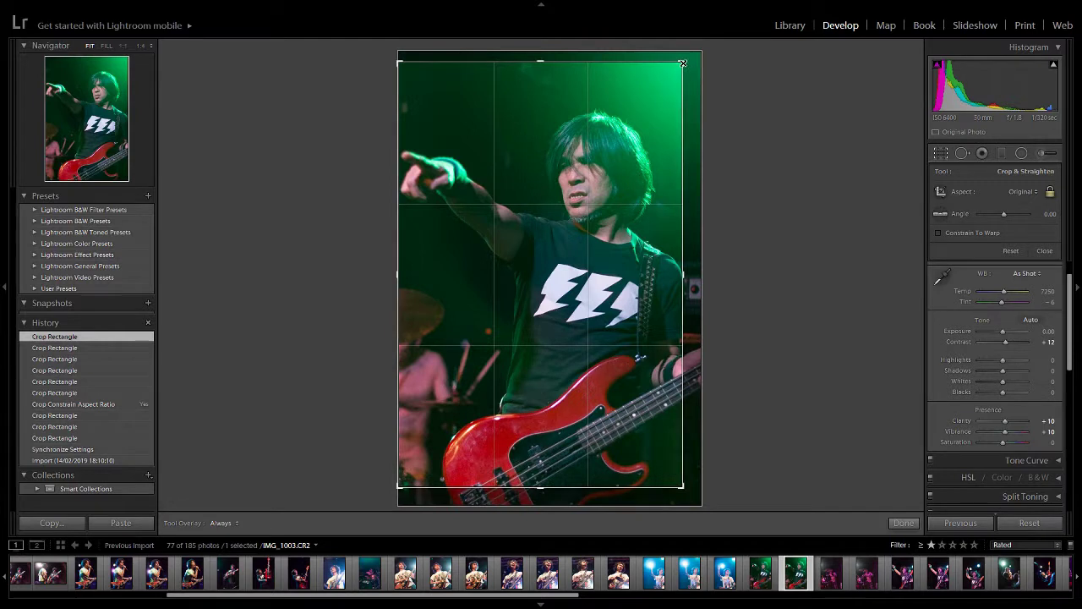
{"action": "left_click_drag", "start_coordinate": [683, 63], "coordinate": [684, 61]}
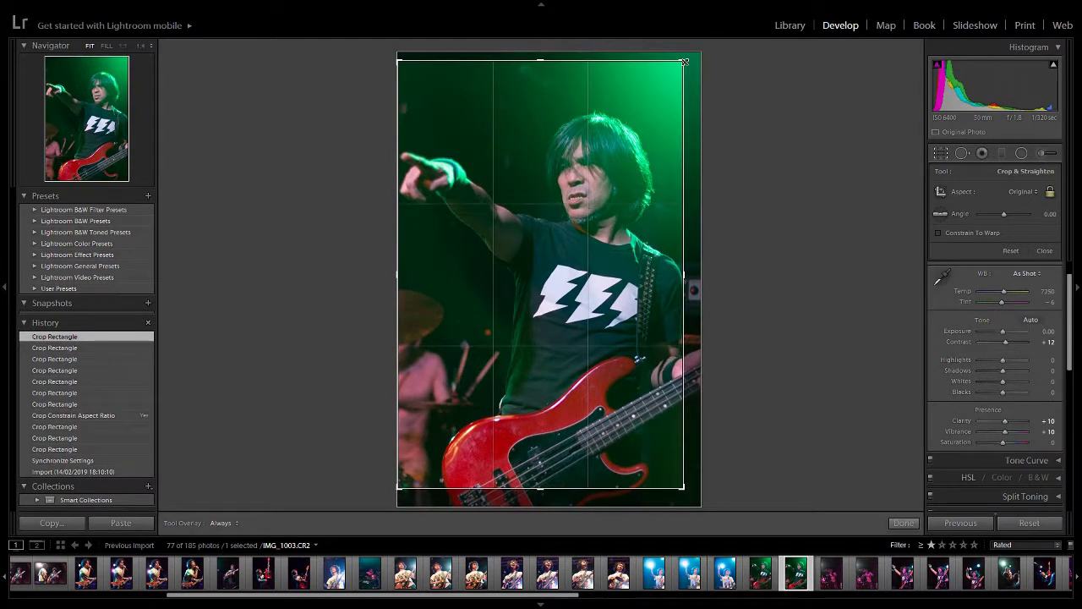
{"action": "key", "text": "Return"}
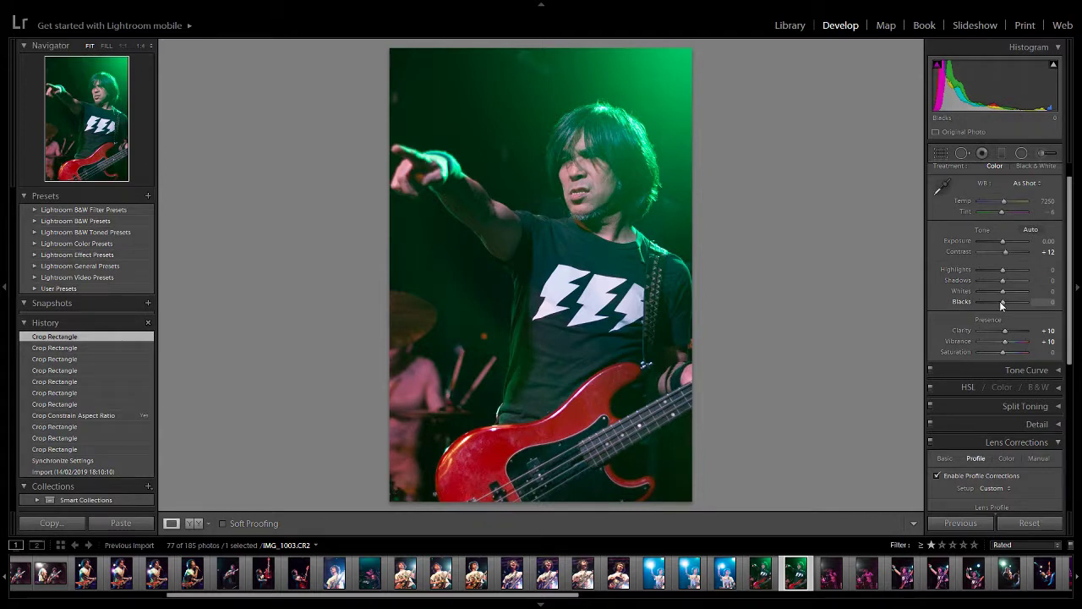
Step: Lower the bassist photo's Blacks to -24 and raise its Contrast to +21
{"action": "left_click_drag", "start_coordinate": [1002, 305], "coordinate": [998, 307]}
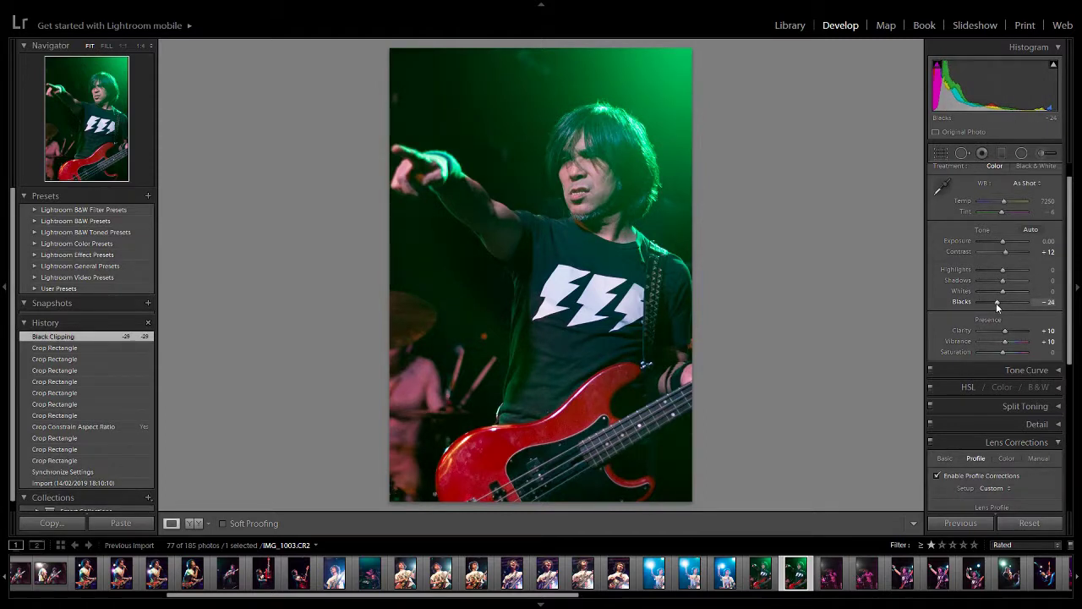
{"action": "left_click_drag", "start_coordinate": [1006, 251], "coordinate": [1008, 250]}
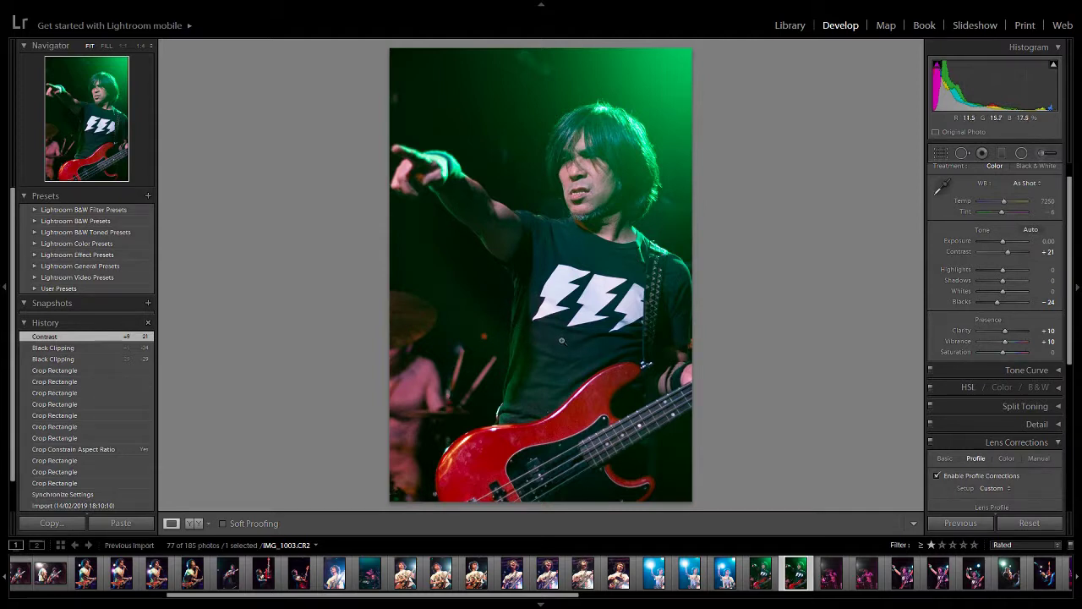
Step: Try raising the Whites, Shadows and Highlights one at a time, resetting each to 0
{"action": "left_click_drag", "start_coordinate": [1003, 293], "coordinate": [1022, 269]}
{"action": "double_click", "coordinate": [1015, 293]}
{"action": "double_click", "coordinate": [1020, 284]}
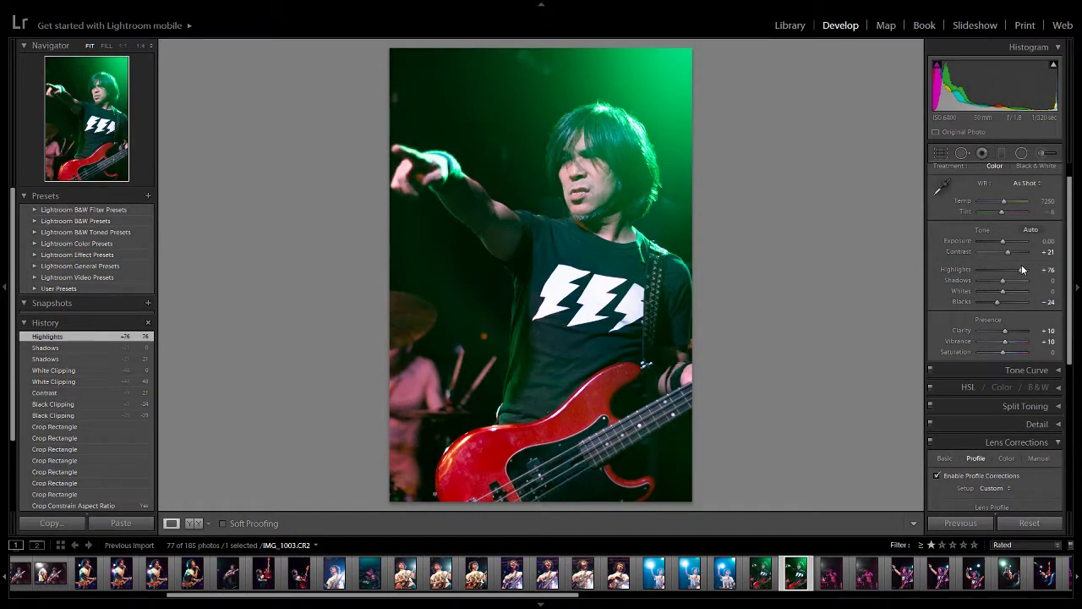
{"action": "double_click", "coordinate": [1020, 269]}
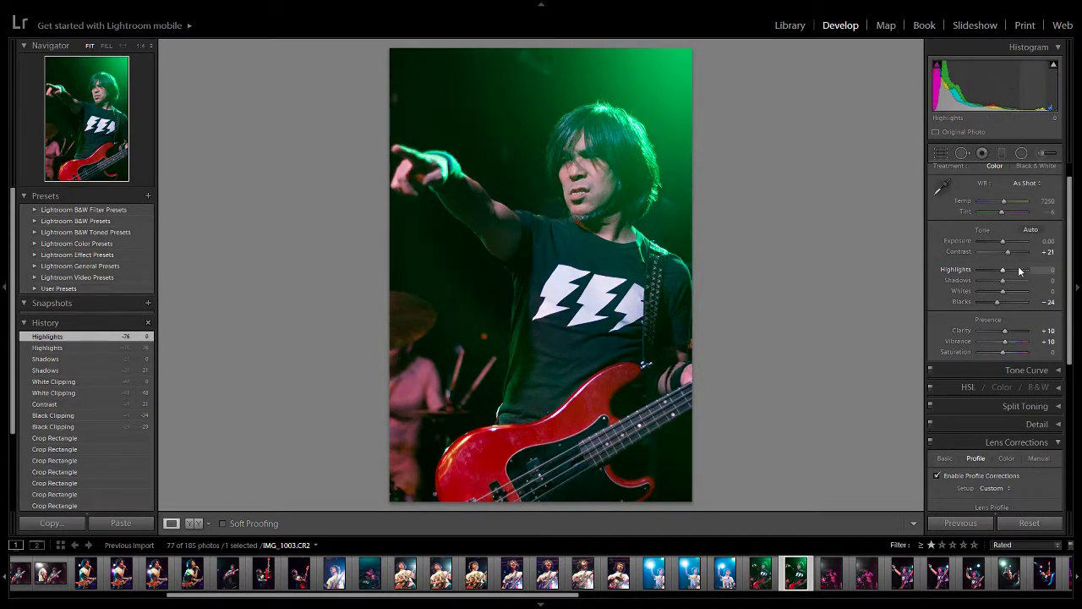
Step: Set Highlights to +31, Shadows to -14, Whites to +19, Blacks to -33 and Clarity to +21, using the side-by-side before/after comparison
{"action": "left_click_drag", "start_coordinate": [1004, 271], "coordinate": [1008, 340]}
{"action": "key", "text": "y"}
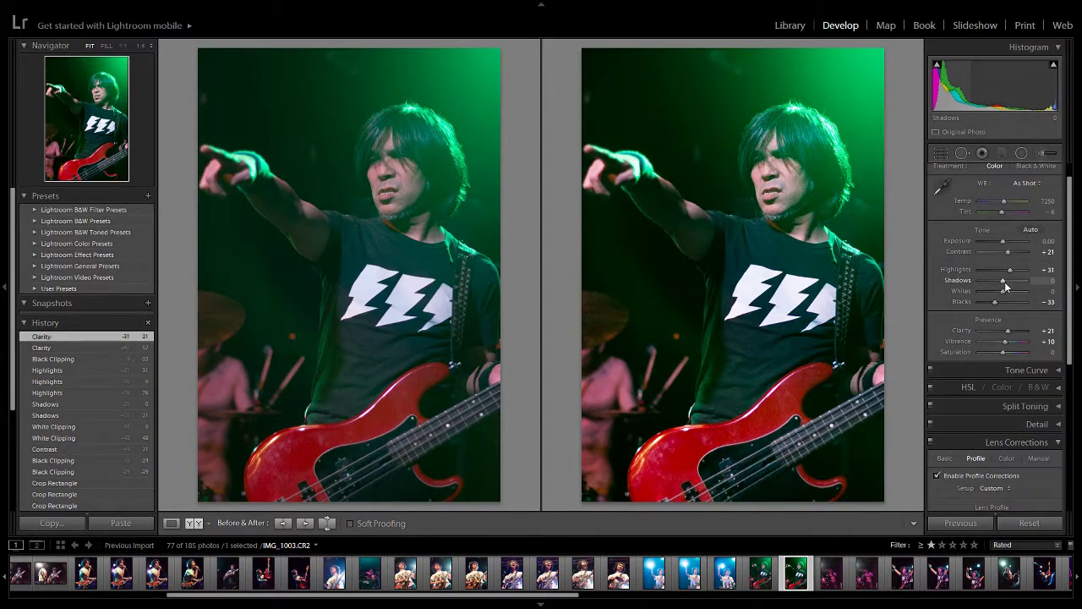
{"action": "left_click_drag", "start_coordinate": [999, 281], "coordinate": [1004, 281]}
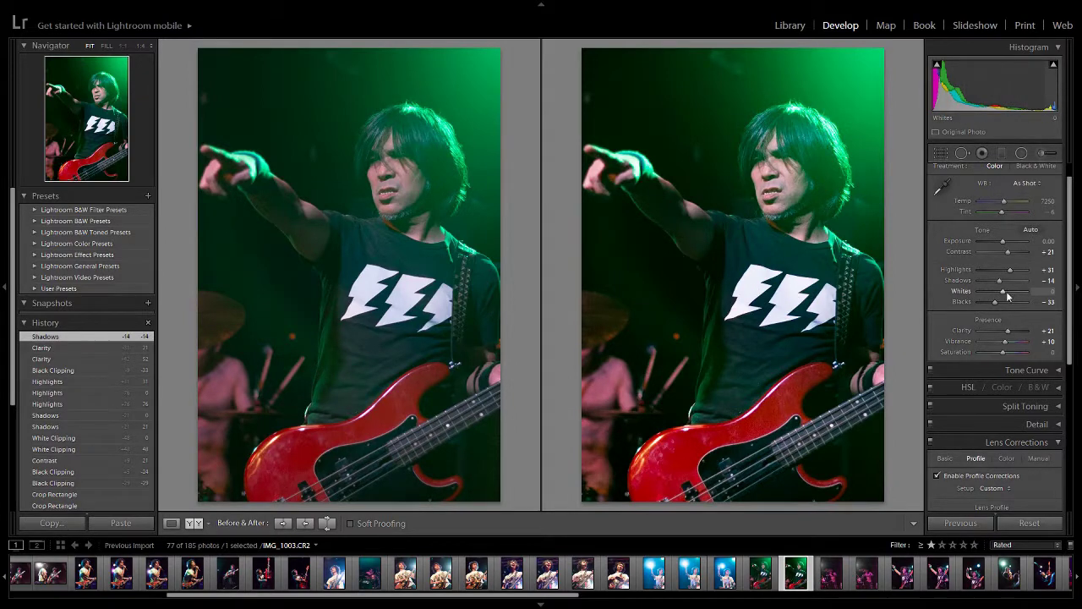
{"action": "left_click_drag", "start_coordinate": [1006, 291], "coordinate": [1007, 293]}
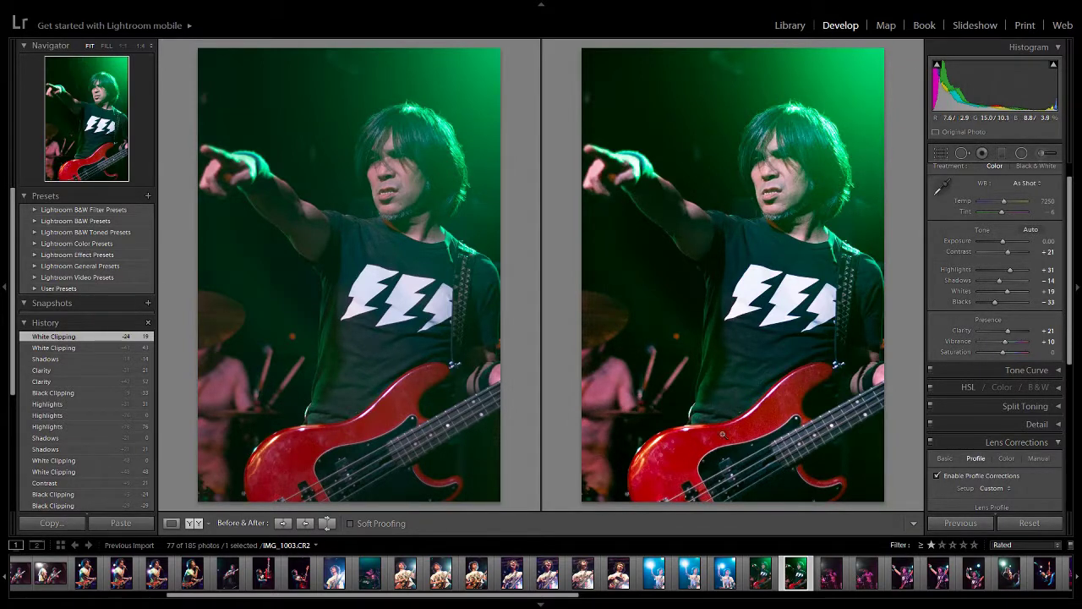
Step: Inspect the shirt and guitar edge close up in the before/after comparison, and return to the single full-photo view
{"action": "left_click", "coordinate": [765, 377]}
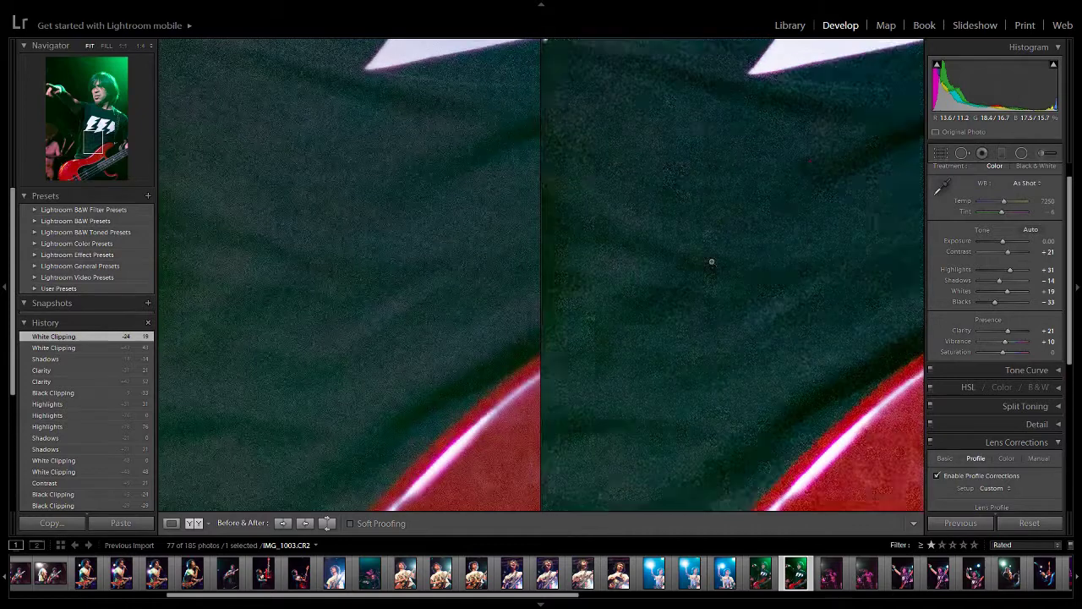
{"action": "left_click", "coordinate": [710, 261]}
{"action": "key", "text": "y"}
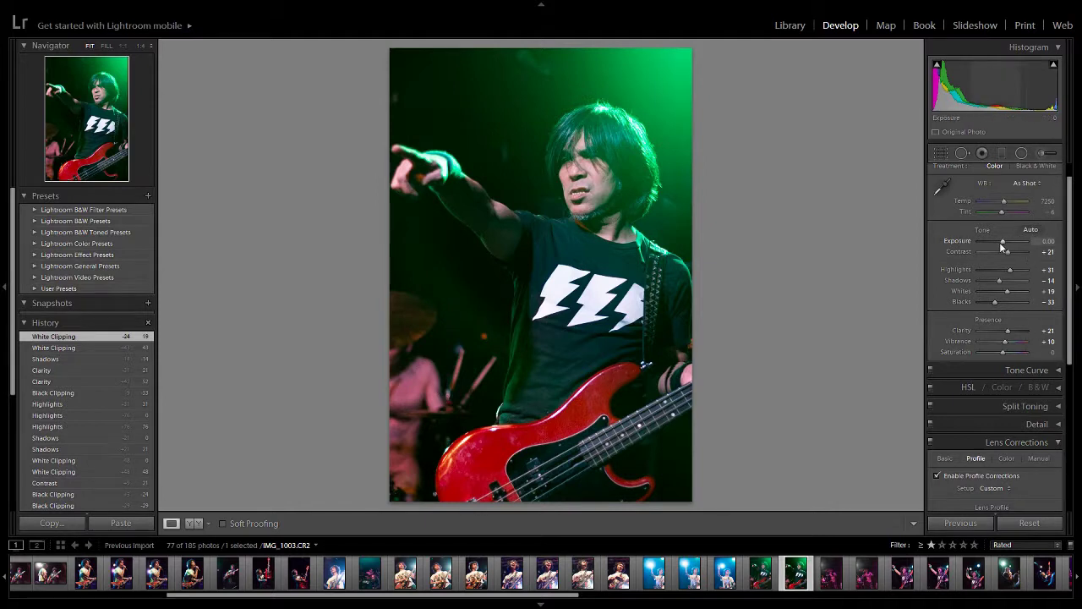
Step: Sample the white balance from the white print on the bassist's shirt, and adjust the Temperature to 8719
{"action": "left_click", "coordinate": [941, 187]}
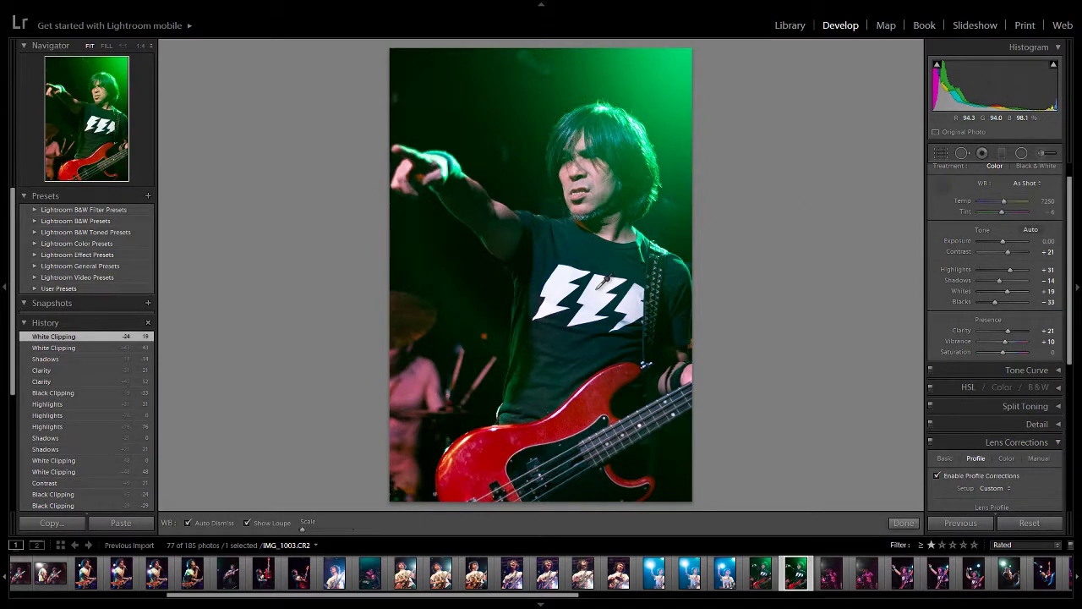
{"action": "left_click", "coordinate": [598, 288]}
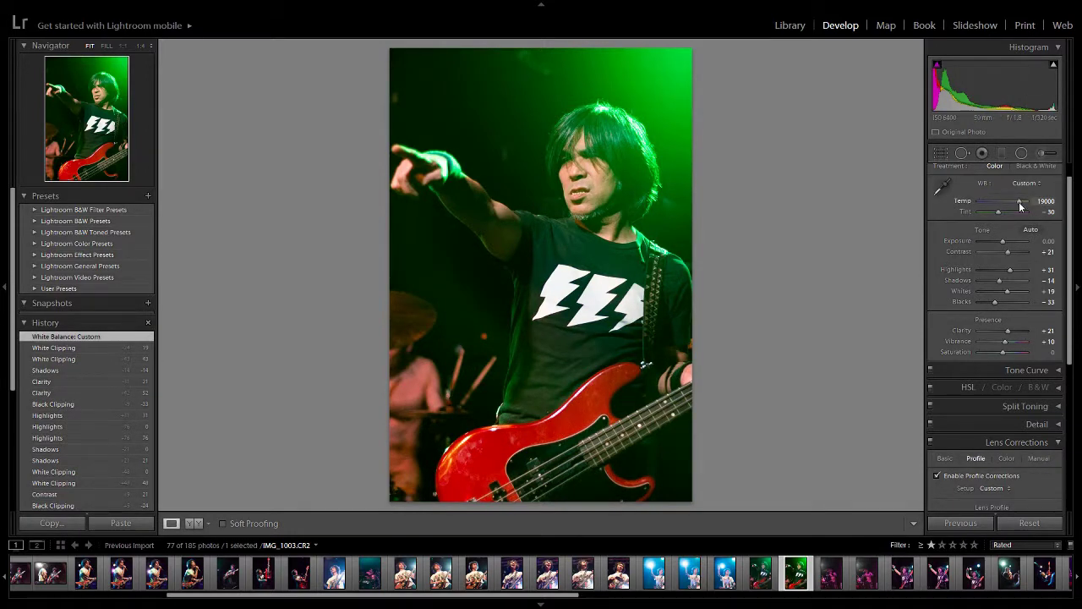
{"action": "left_click_drag", "start_coordinate": [1019, 202], "coordinate": [1009, 203]}
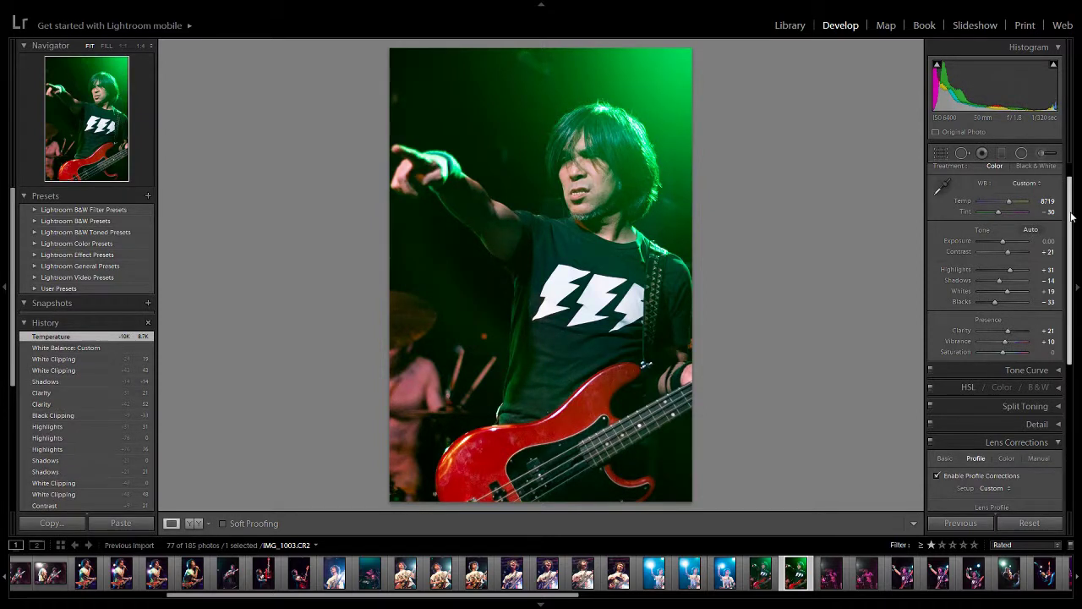
Step: Open the HSL Hue adjustments and activate targeted hue adjustment on the photo
{"action": "left_click_drag", "start_coordinate": [1069, 219], "coordinate": [1051, 271]}
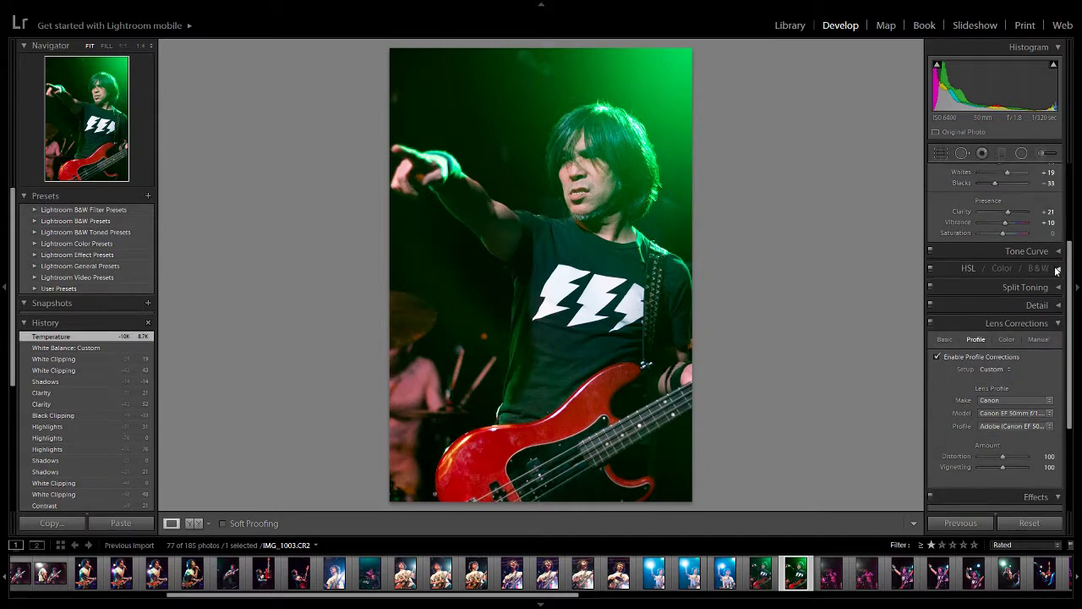
{"action": "left_click", "coordinate": [1058, 269]}
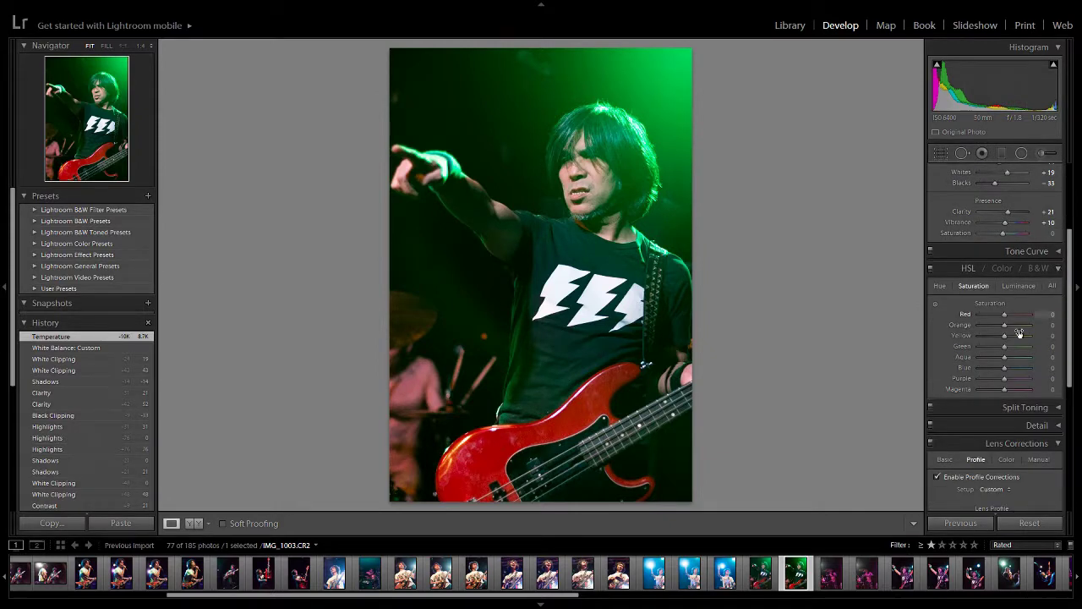
{"action": "left_click", "coordinate": [1031, 286]}
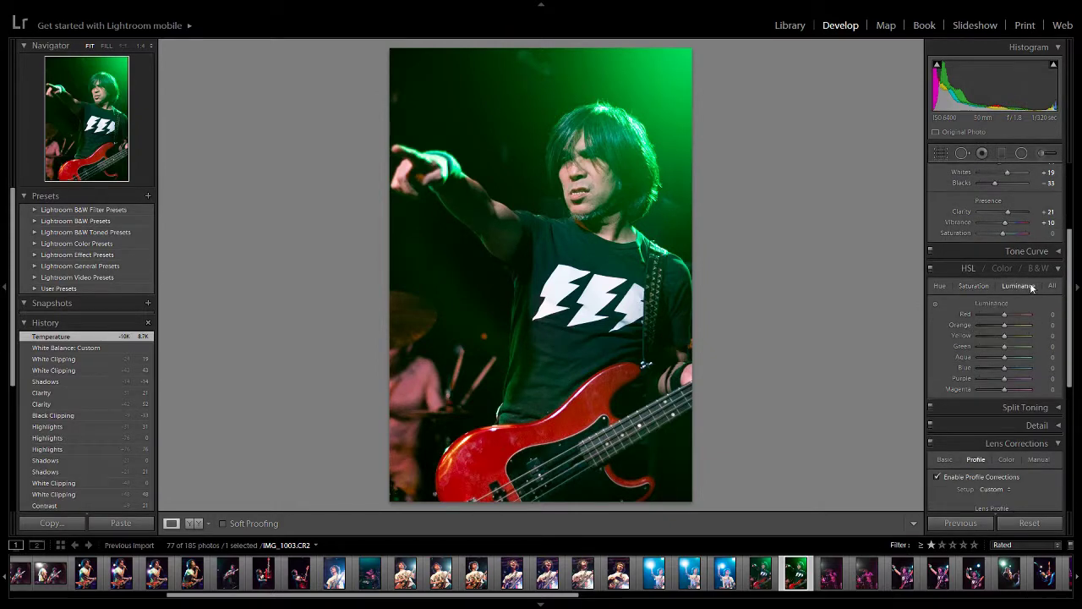
{"action": "left_click", "coordinate": [942, 287]}
{"action": "left_click", "coordinate": [936, 303]}
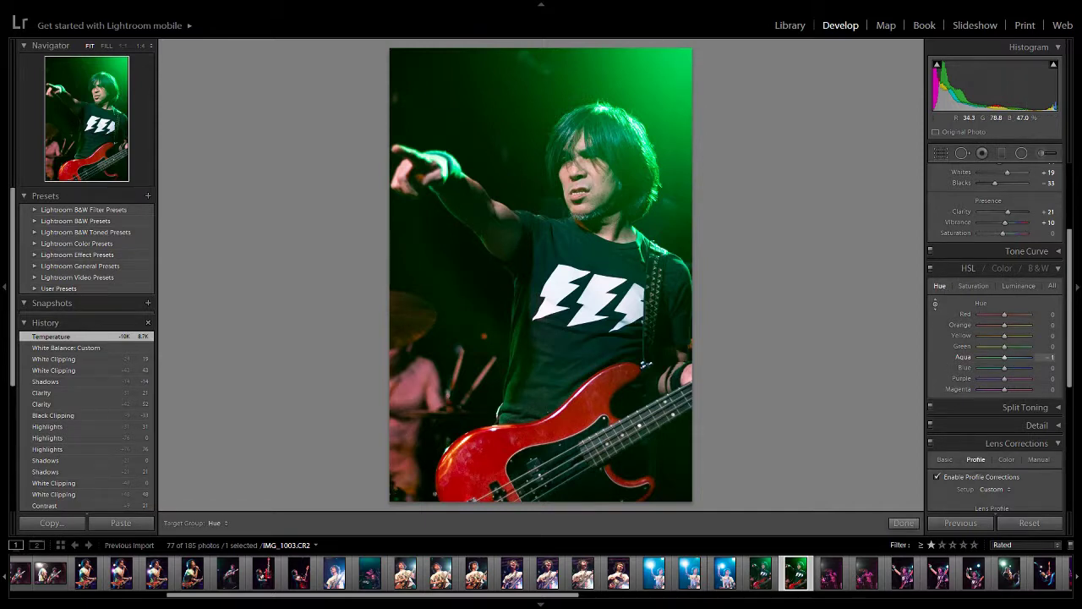
Step: Try shifting the Green and Aqua hues of the stage light between yellow and turquoise, and reset both to 0
{"action": "left_click_drag", "start_coordinate": [660, 102], "coordinate": [659, 182]}
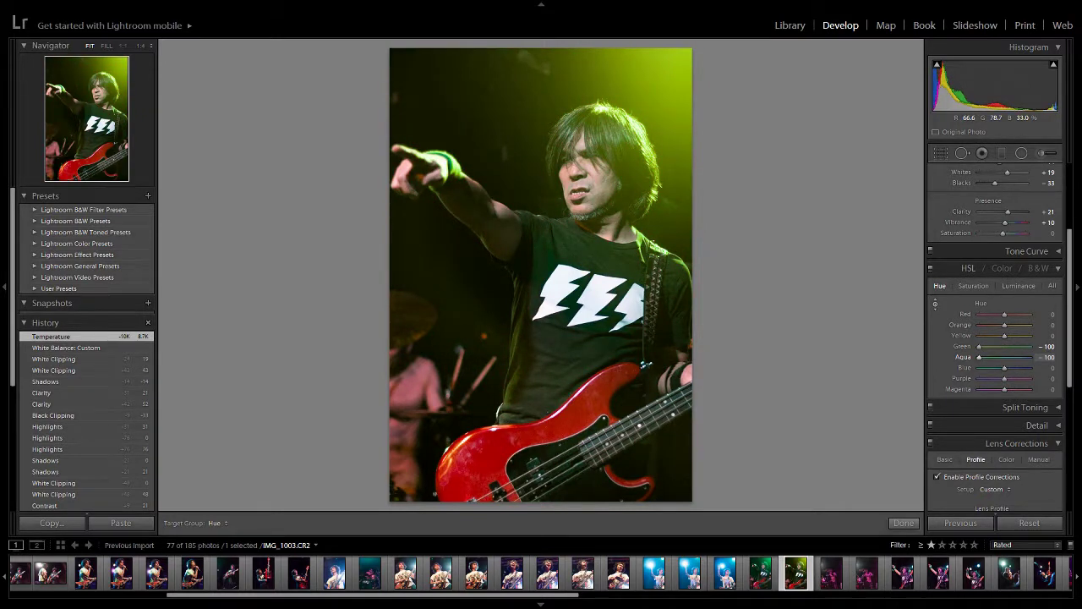
{"action": "left_click_drag", "start_coordinate": [659, 182], "coordinate": [659, 89]}
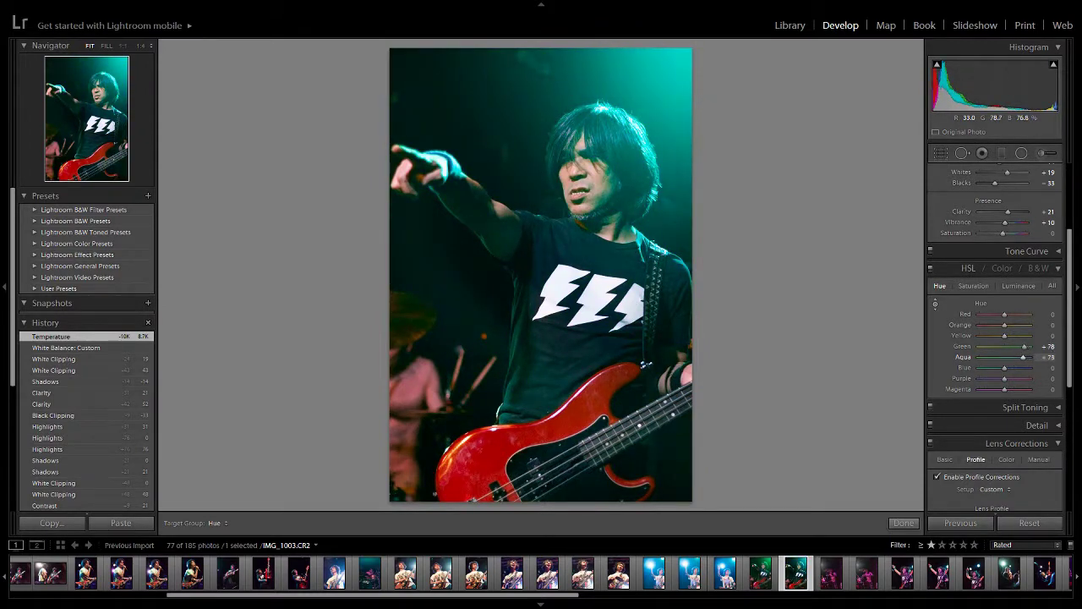
{"action": "key", "text": "Down"}
{"action": "key", "text": "Down"}
{"action": "key", "text": "Down"}
{"action": "key", "text": "Down"}
{"action": "key", "text": "Down"}
{"action": "key", "text": "Down"}
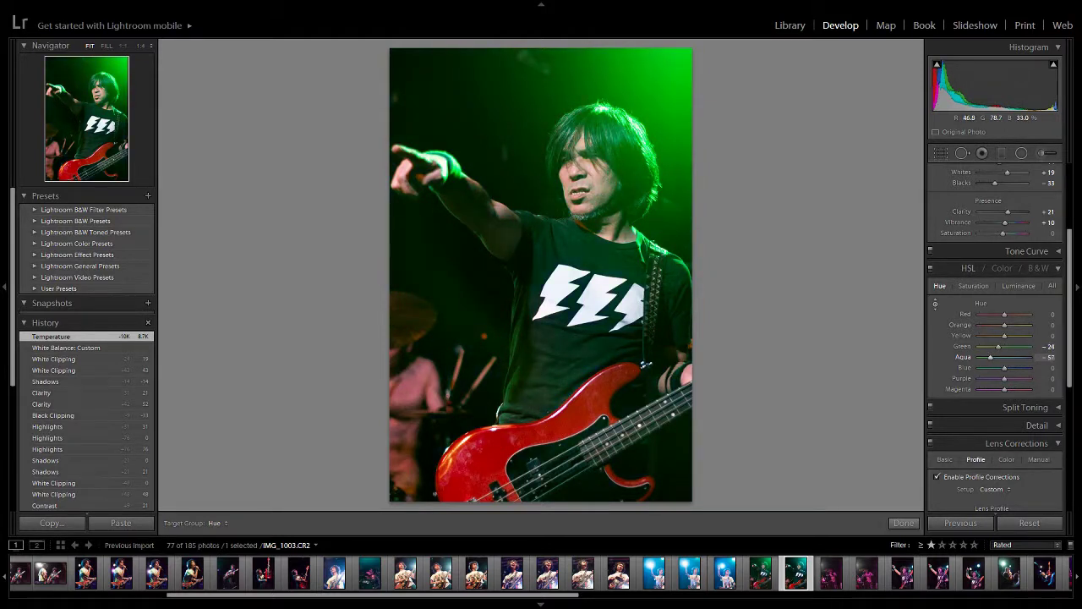
{"action": "key", "text": "Down"}
{"action": "key", "text": "Down"}
{"action": "key", "text": "Down"}
{"action": "key", "text": "Down"}
{"action": "key", "text": "Down"}
{"action": "key", "text": "Down"}
{"action": "key", "text": "Down"}
{"action": "key", "text": "Down"}
{"action": "key", "text": "Down"}
{"action": "key", "text": "Down"}
{"action": "key", "text": "Down"}
{"action": "key", "text": "Down"}
{"action": "key", "text": "Down"}
{"action": "key", "text": "Down"}
{"action": "key", "text": "Down"}
{"action": "key", "text": "Down"}
{"action": "key", "text": "Down"}
{"action": "key", "text": "Down"}
{"action": "key", "text": "Down"}
{"action": "key", "text": "Down"}
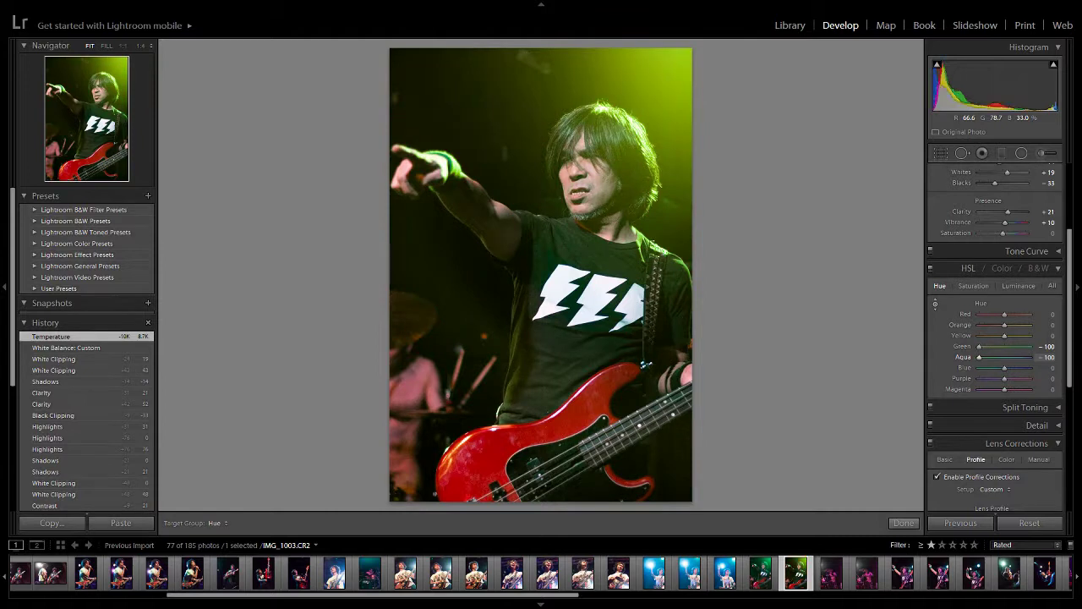
{"action": "key", "text": "Up"}
{"action": "key", "text": "Up"}
{"action": "key", "text": "Up"}
{"action": "key", "text": "Up"}
{"action": "key", "text": "Up"}
{"action": "key", "text": "Up"}
{"action": "key", "text": "Up"}
{"action": "key", "text": "Up"}
{"action": "key", "text": "Up"}
{"action": "key", "text": "Up"}
{"action": "key", "text": "Up"}
{"action": "key", "text": "Up"}
{"action": "key", "text": "Up"}
{"action": "key", "text": "Up"}
{"action": "key", "text": "Up"}
{"action": "key", "text": "Up"}
{"action": "key", "text": "Up"}
{"action": "key", "text": "Up"}
{"action": "key", "text": "Up"}
{"action": "key", "text": "Up"}
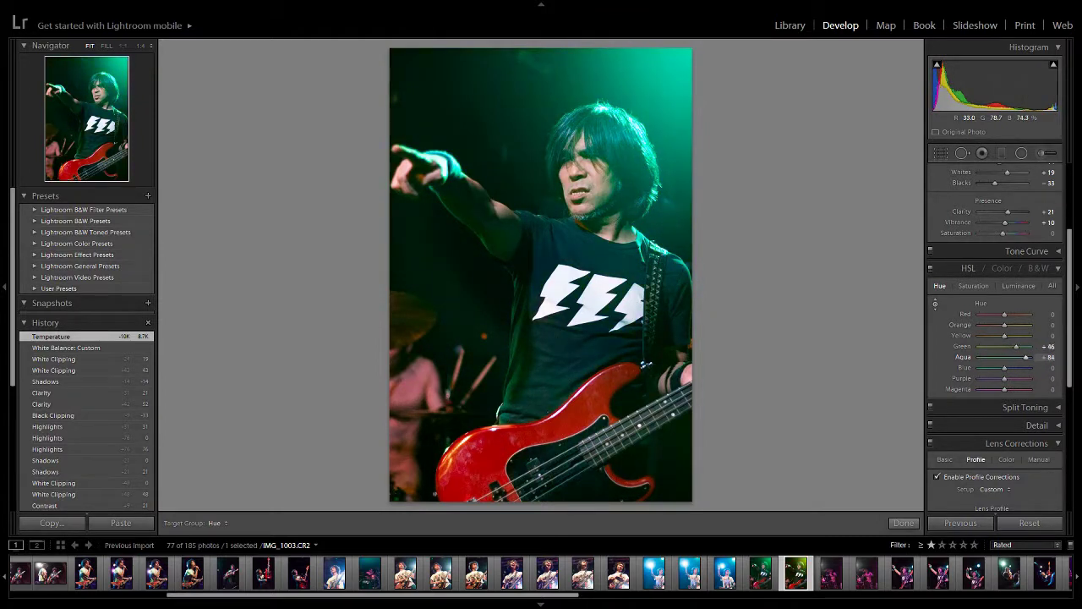
{"action": "key", "text": "Down"}
{"action": "key", "text": "Down"}
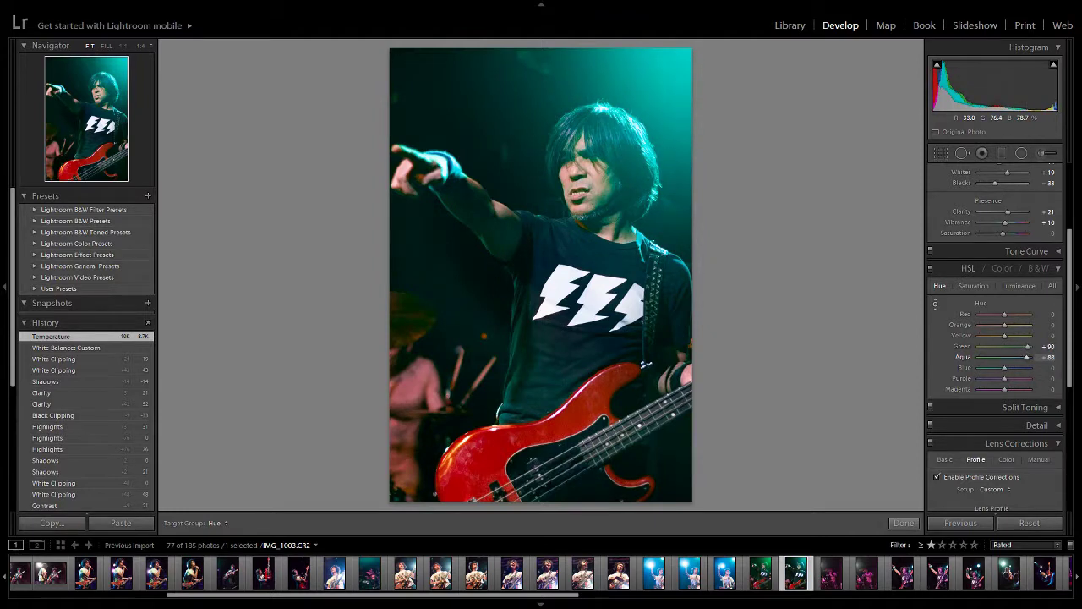
{"action": "key", "text": "Down"}
{"action": "key", "text": "Down"}
{"action": "key", "text": "Down"}
{"action": "key", "text": "Down"}
{"action": "key", "text": "Down"}
{"action": "key", "text": "Down"}
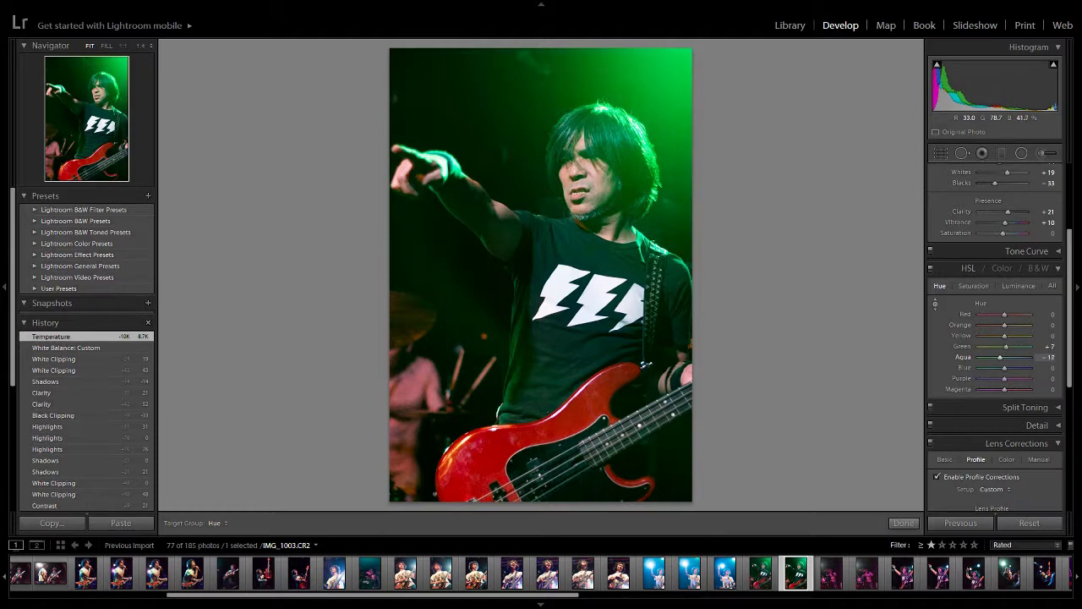
{"action": "left_click_drag", "start_coordinate": [659, 85], "coordinate": [659, 49]}
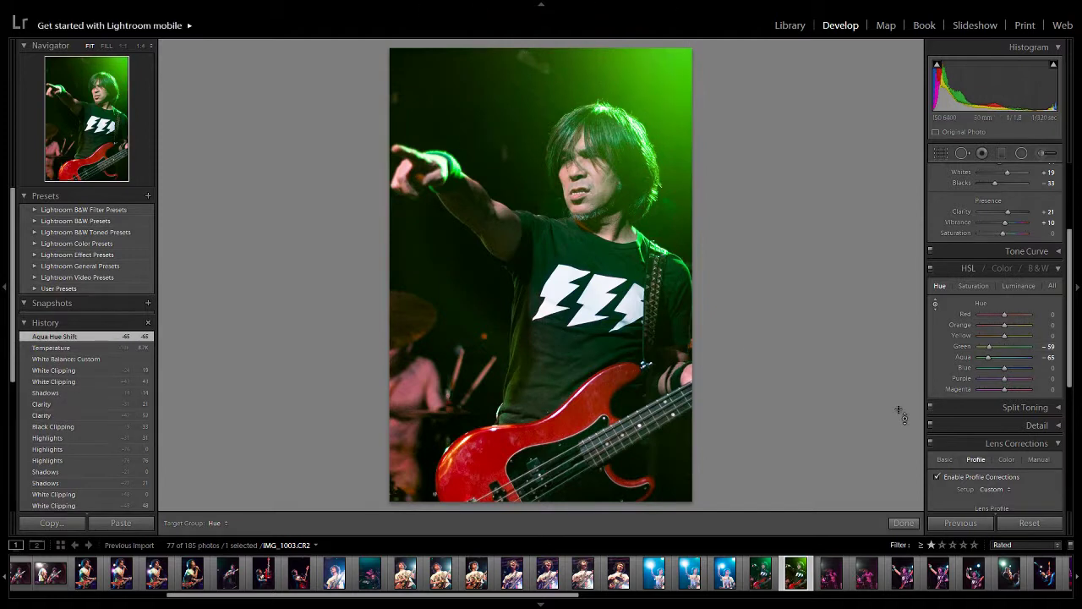
{"action": "double_click", "coordinate": [987, 358]}
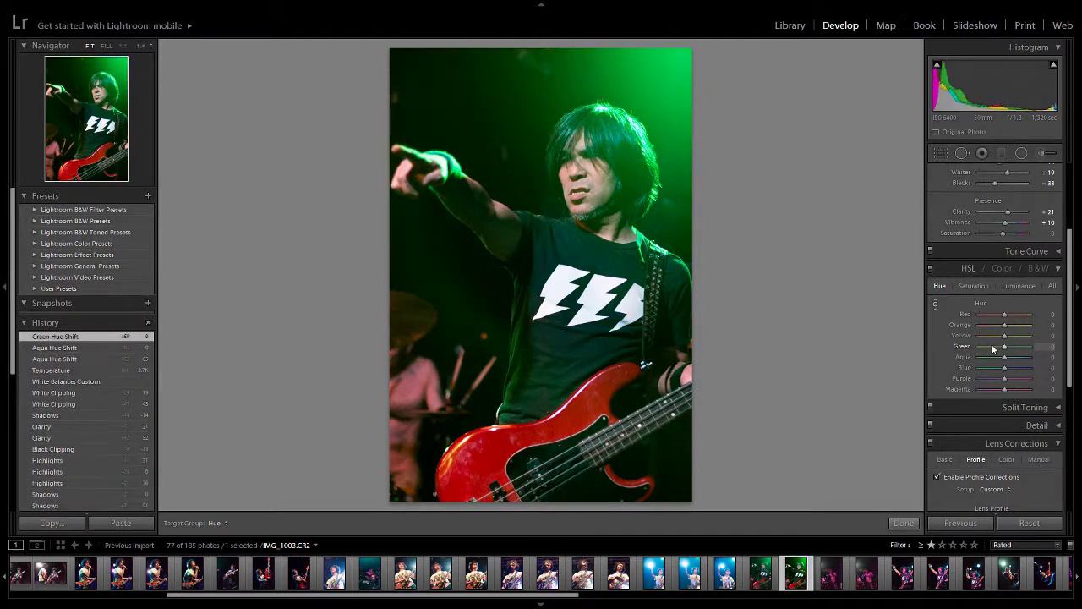
{"action": "double_click", "coordinate": [998, 348]}
Step: Shift the Green hue to +40 and the Aqua hue to +9, and compare the photo before and after
{"action": "mouse_move", "coordinate": [1002, 347]}
{"action": "left_mouse_down"}
{"action": "mouse_move", "coordinate": [1021, 349]}
{"action": "mouse_move", "coordinate": [1012, 361]}
{"action": "mouse_move", "coordinate": [1018, 346]}
{"action": "left_mouse_up"}
{"action": "key", "text": "y"}
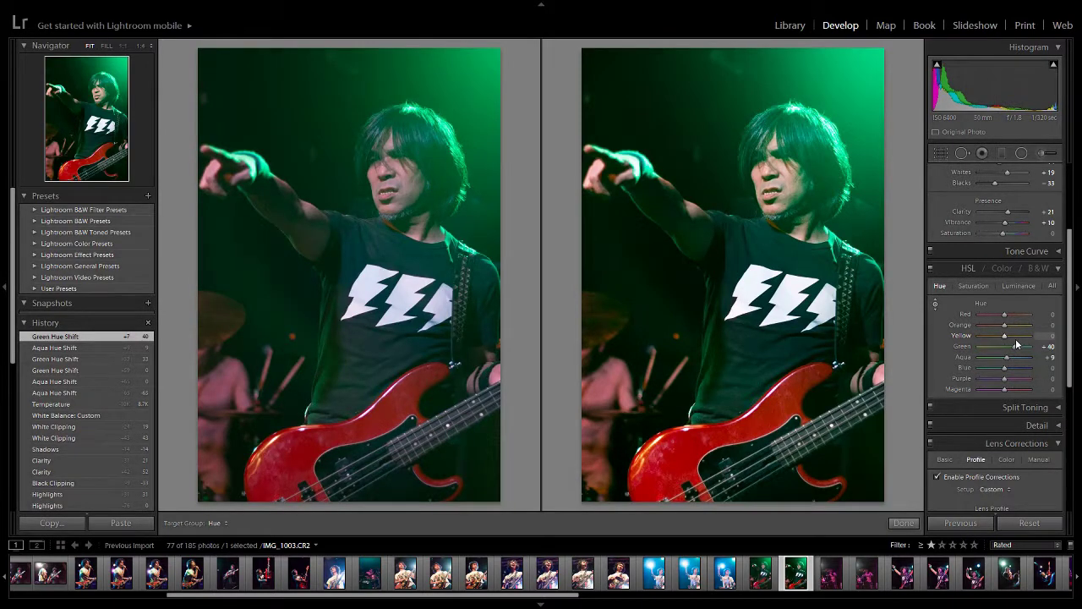
{"action": "key", "text": "y"}
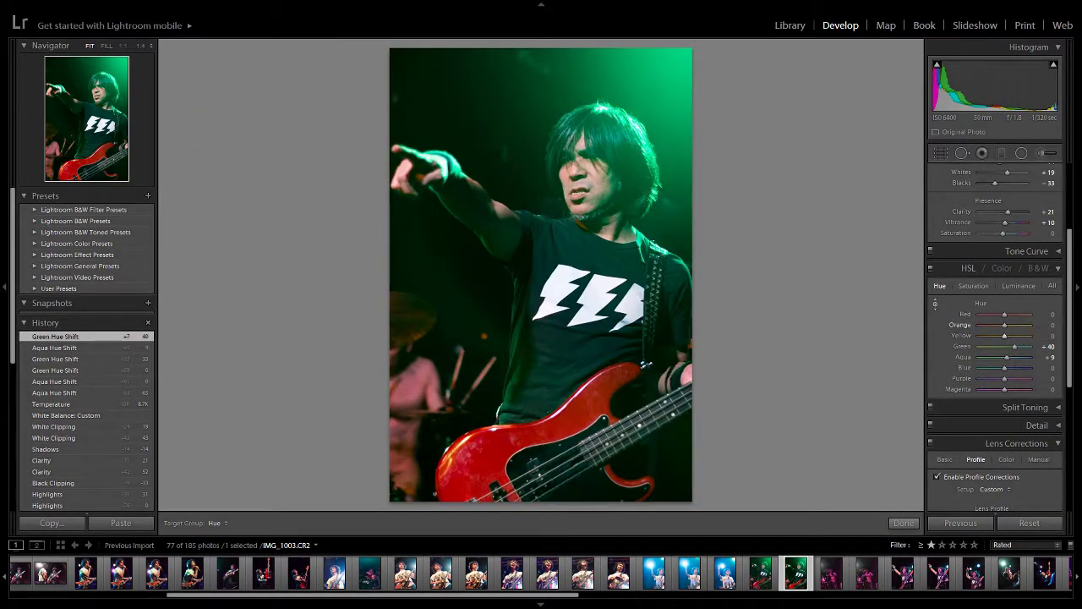
Step: Try stronger Contrast up to +100, settle it at +52, and set the Highlights to +33
{"action": "left_click_drag", "start_coordinate": [1071, 321], "coordinate": [1071, 255]}
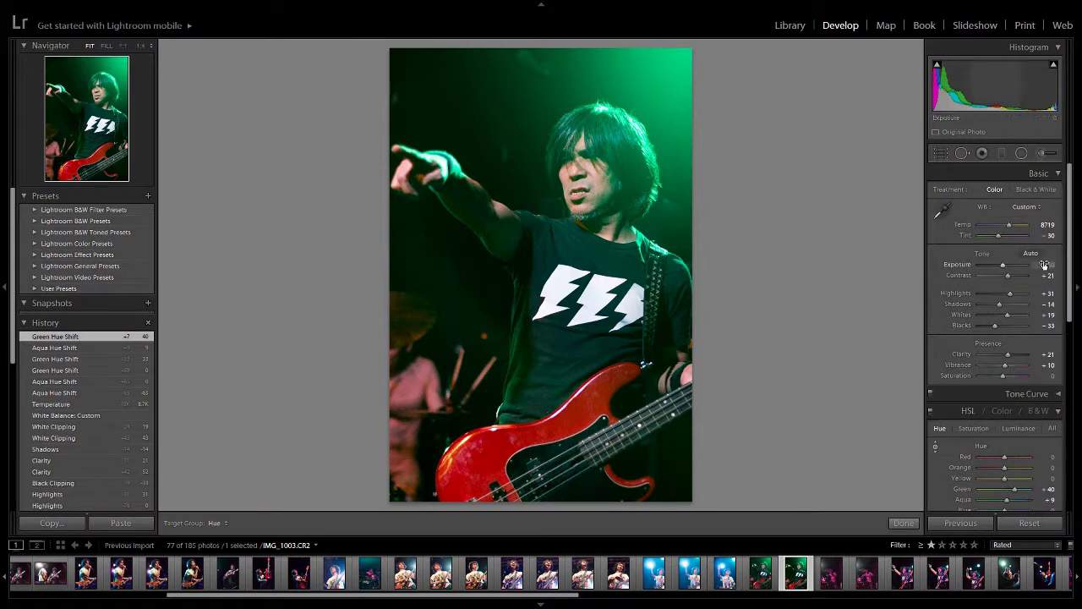
{"action": "left_click_drag", "start_coordinate": [1015, 283], "coordinate": [1020, 279]}
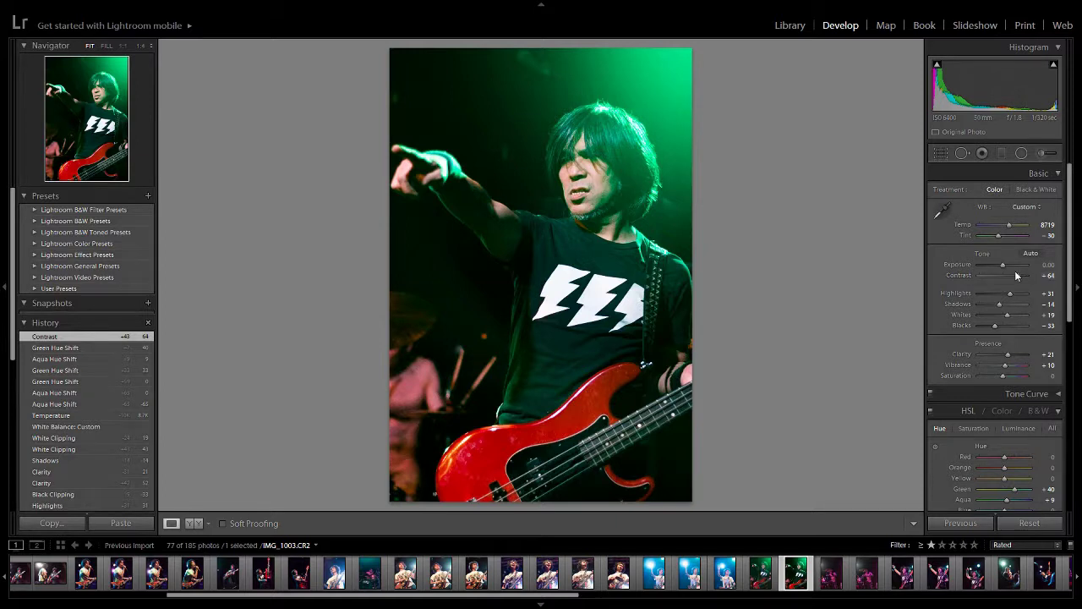
{"action": "left_click_drag", "start_coordinate": [1017, 275], "coordinate": [1051, 280]}
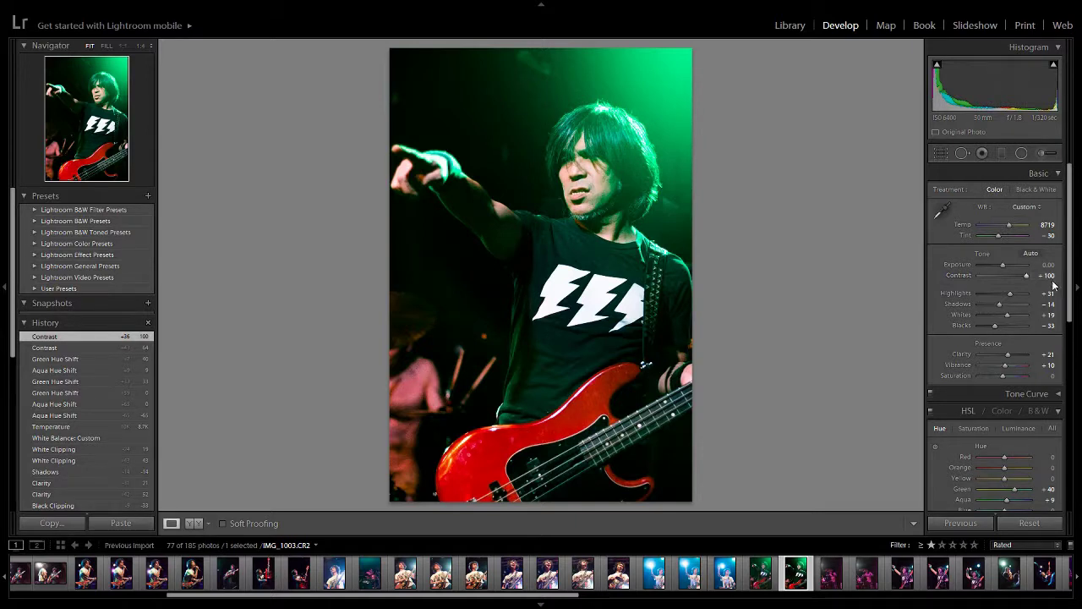
{"action": "mouse_move", "coordinate": [1032, 276]}
{"action": "left_mouse_down"}
{"action": "mouse_move", "coordinate": [1012, 277]}
{"action": "mouse_move", "coordinate": [1047, 297]}
{"action": "mouse_move", "coordinate": [1010, 297]}
{"action": "mouse_move", "coordinate": [1020, 279]}
{"action": "left_mouse_up"}
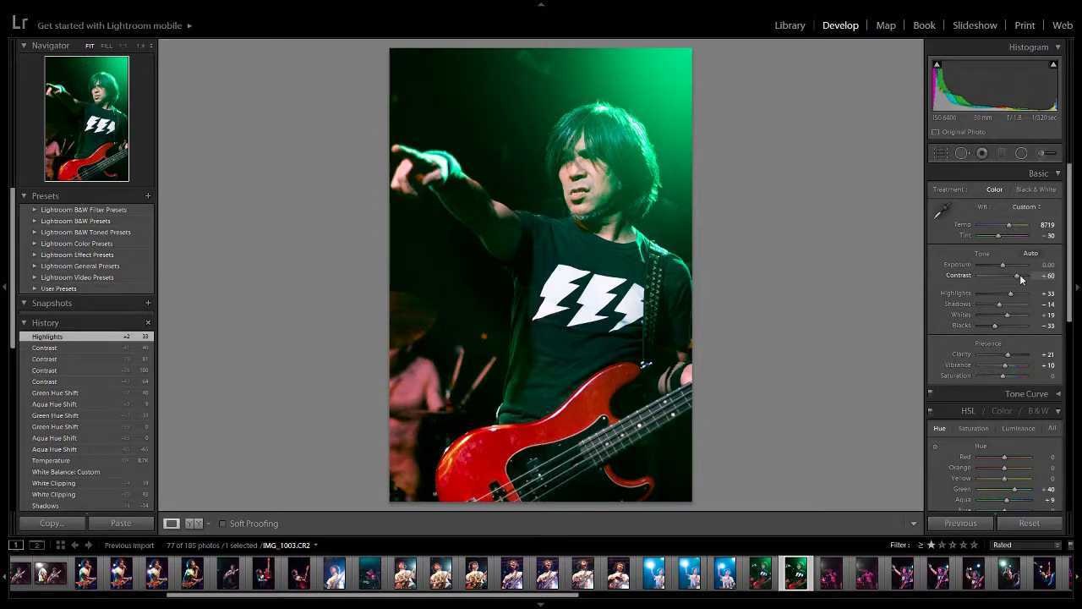
{"action": "left_click_drag", "start_coordinate": [1021, 279], "coordinate": [1016, 279]}
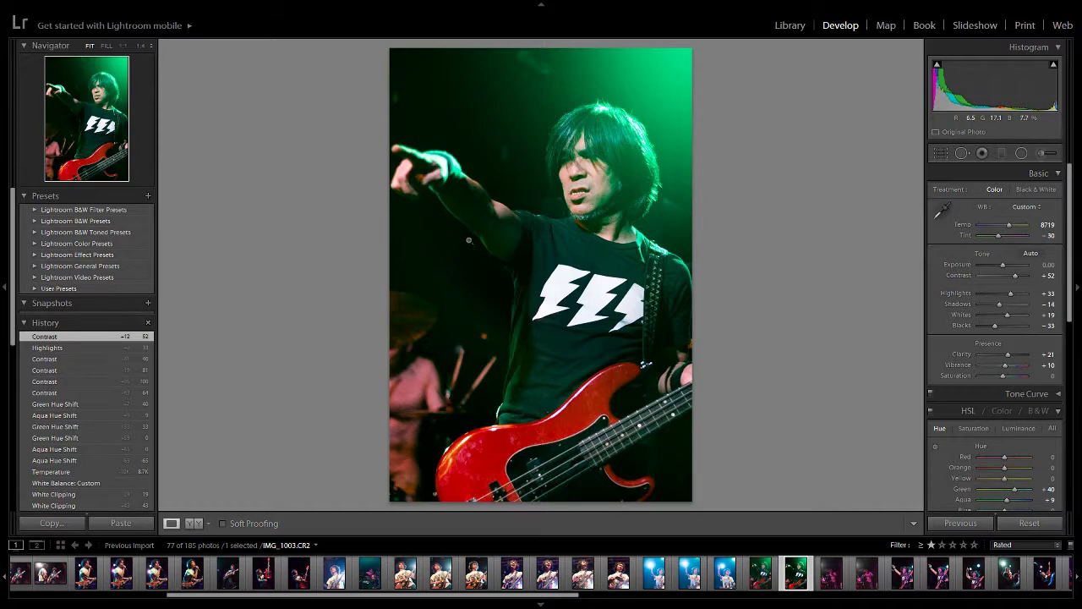
Step: Inspect the noise around the bassist's face at 1:1 and set the Luminance noise reduction to 20
{"action": "left_click", "coordinate": [537, 143]}
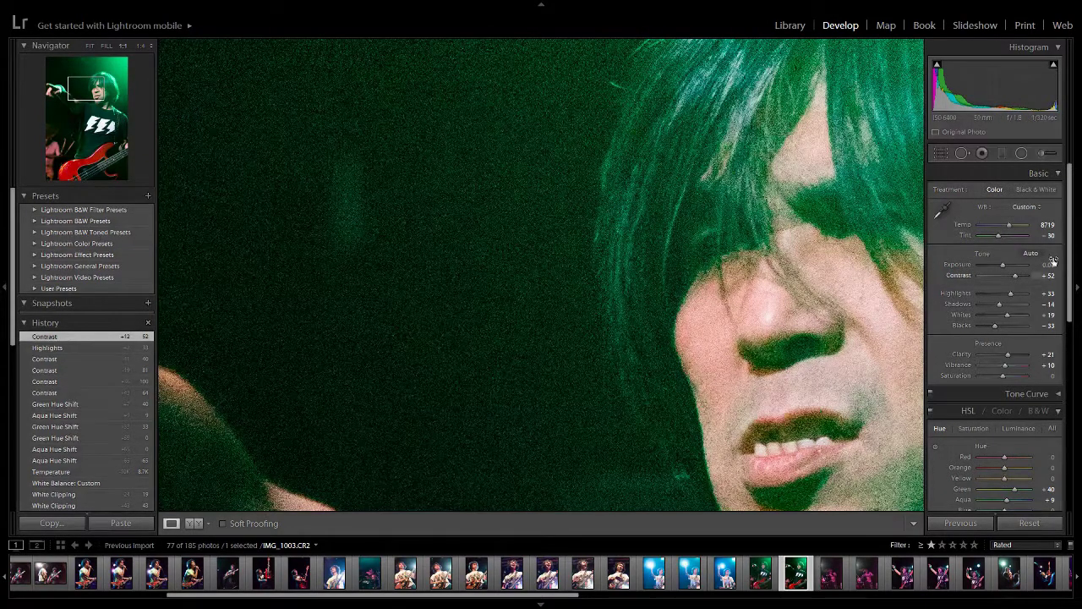
{"action": "left_click_drag", "start_coordinate": [1071, 246], "coordinate": [1068, 414]}
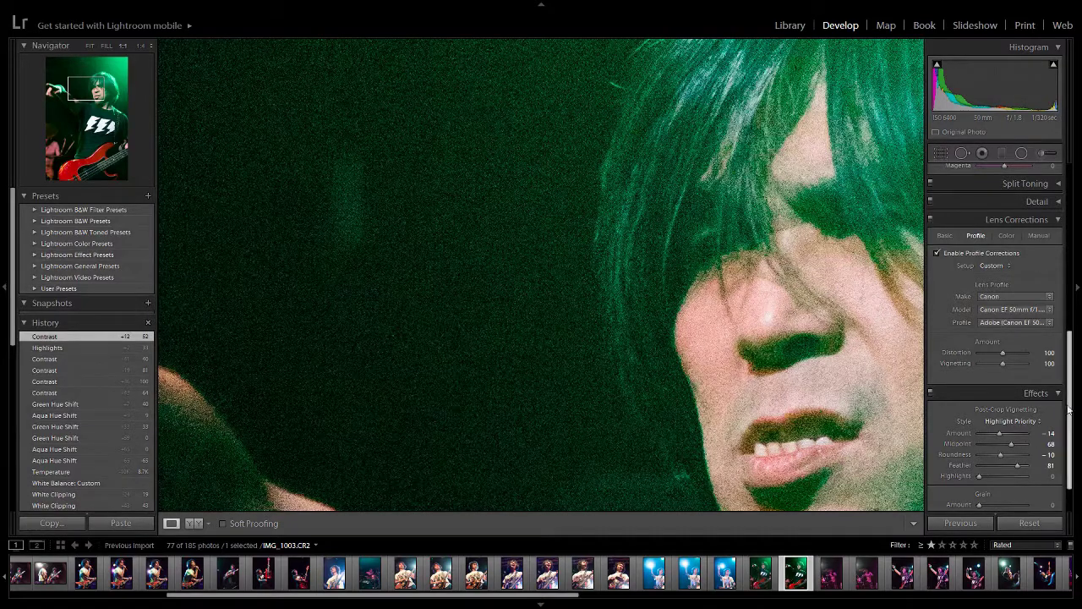
{"action": "scroll", "coordinate": [1070, 411], "scroll_direction": "up", "scroll_amount": 5}
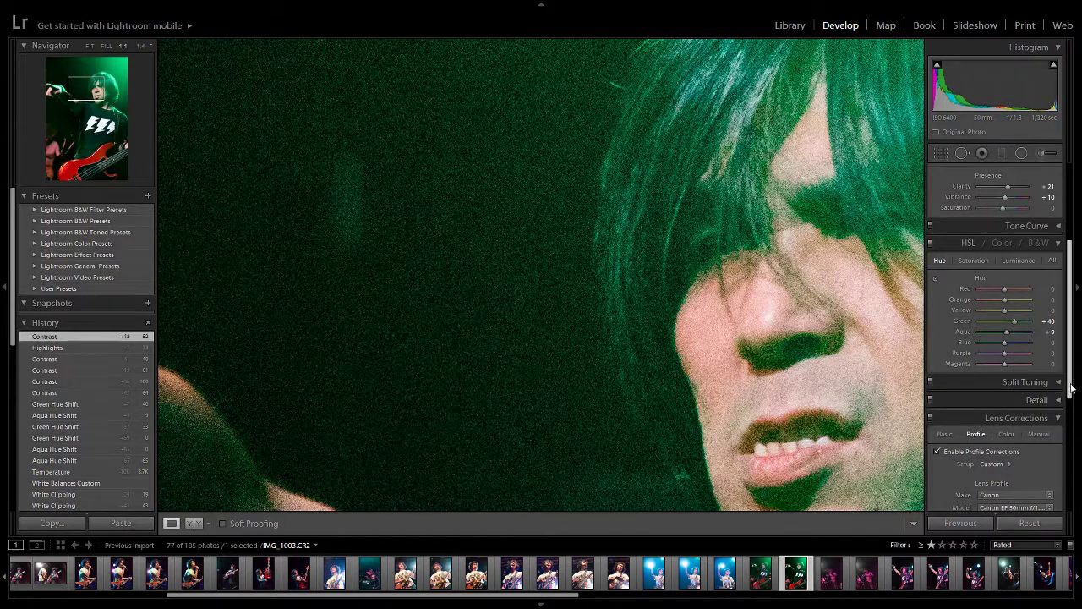
{"action": "scroll", "coordinate": [1069, 372], "scroll_direction": "up", "scroll_amount": 3}
{"action": "left_click_drag", "start_coordinate": [1070, 341], "coordinate": [1072, 381]}
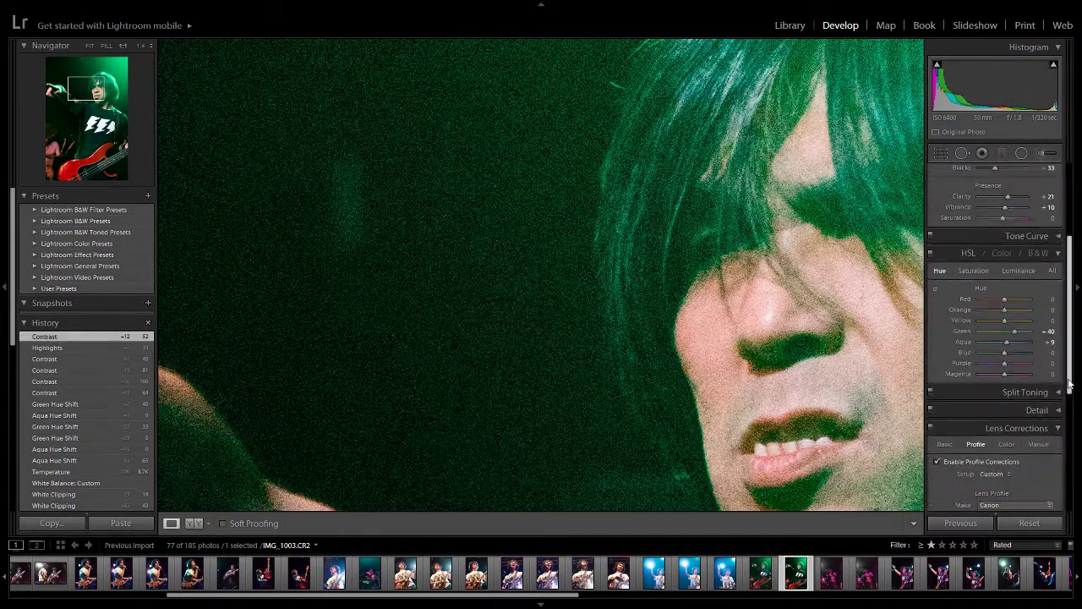
{"action": "left_click", "coordinate": [1041, 414]}
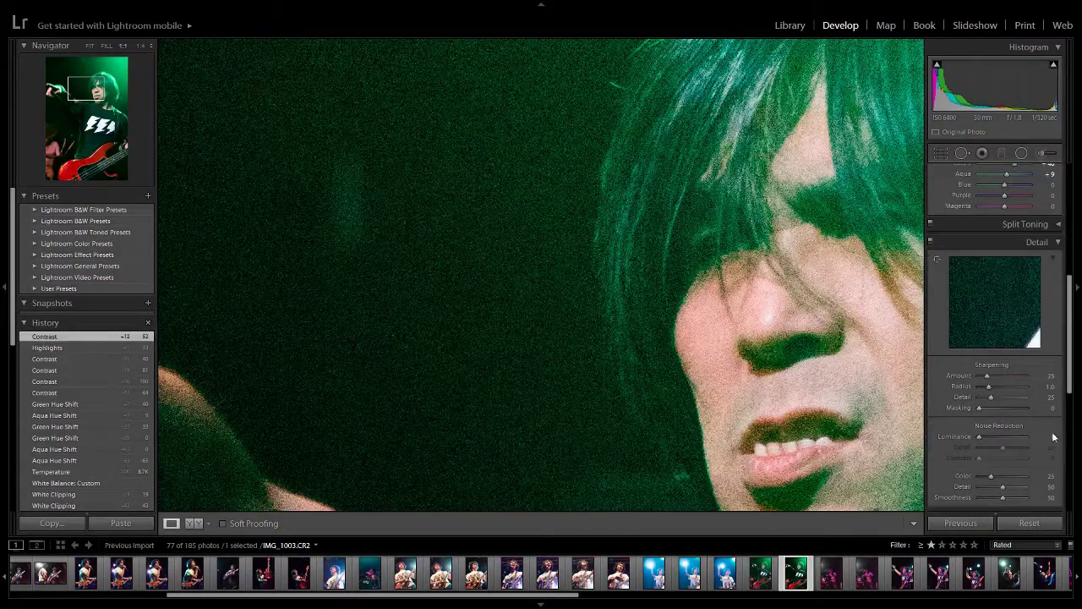
{"action": "left_click", "coordinate": [1051, 437]}
{"action": "type", "text": "20"}
{"action": "key", "text": "Return"}
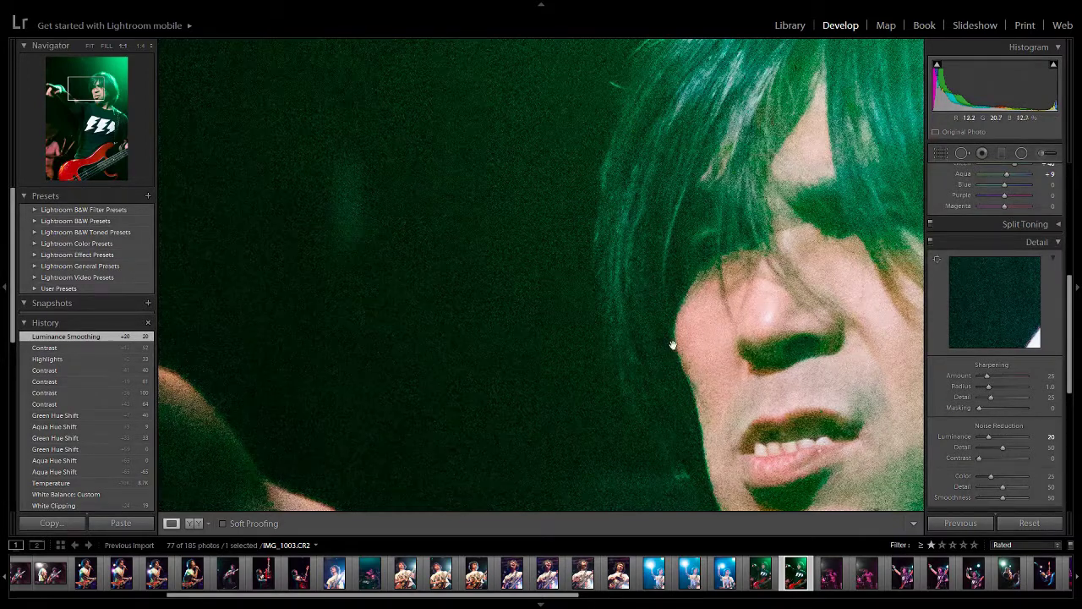
Step: Compare the face and dark background before and after at 1:1, and return to the full photo
{"action": "key", "text": "y"}
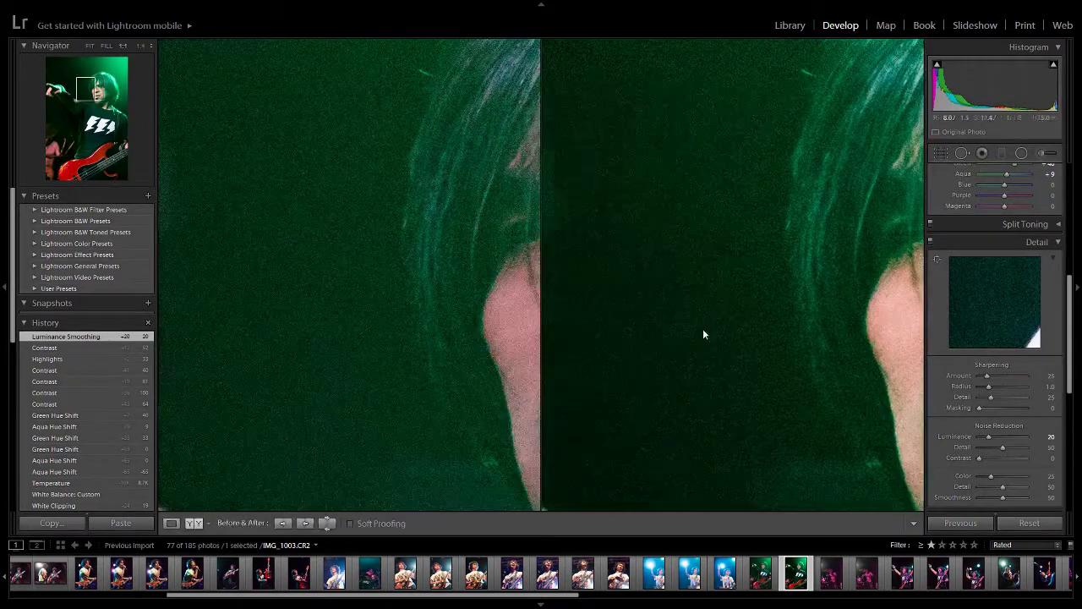
{"action": "left_click_drag", "start_coordinate": [442, 318], "coordinate": [401, 316]}
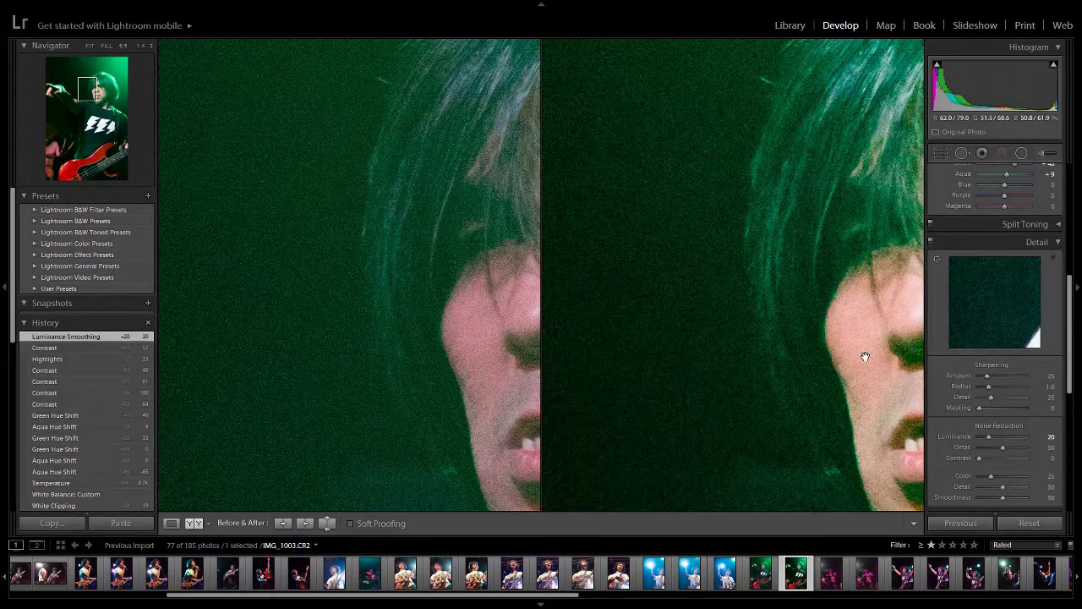
{"action": "key", "text": "y"}
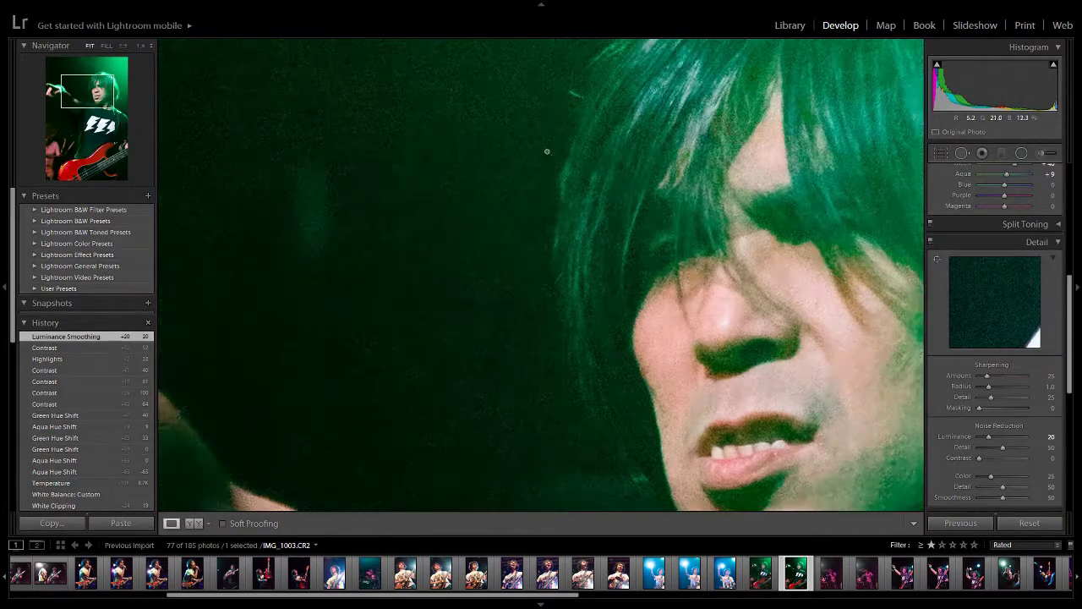
{"action": "left_click", "coordinate": [547, 151]}
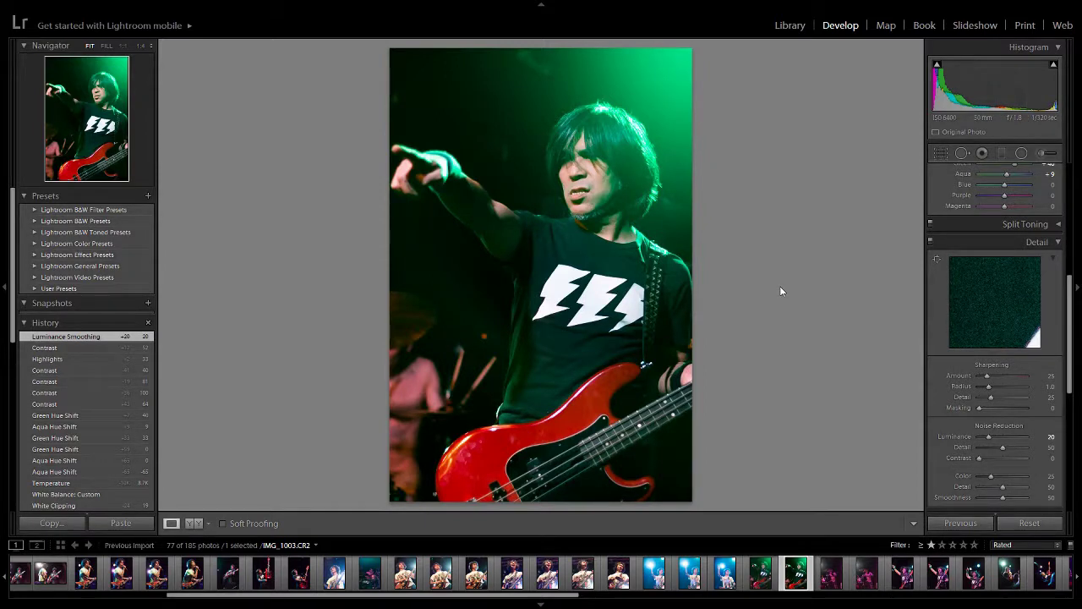
{"action": "left_click", "coordinate": [1076, 326]}
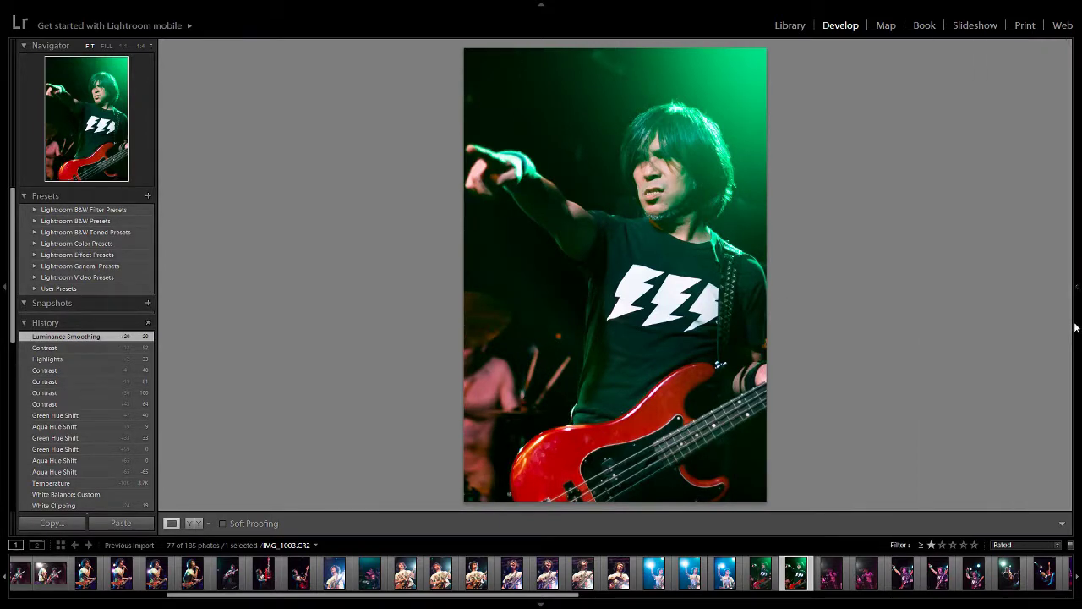
{"action": "left_click", "coordinate": [1077, 301]}
{"action": "scroll", "coordinate": [1069, 296], "scroll_direction": "up", "scroll_amount": 5}
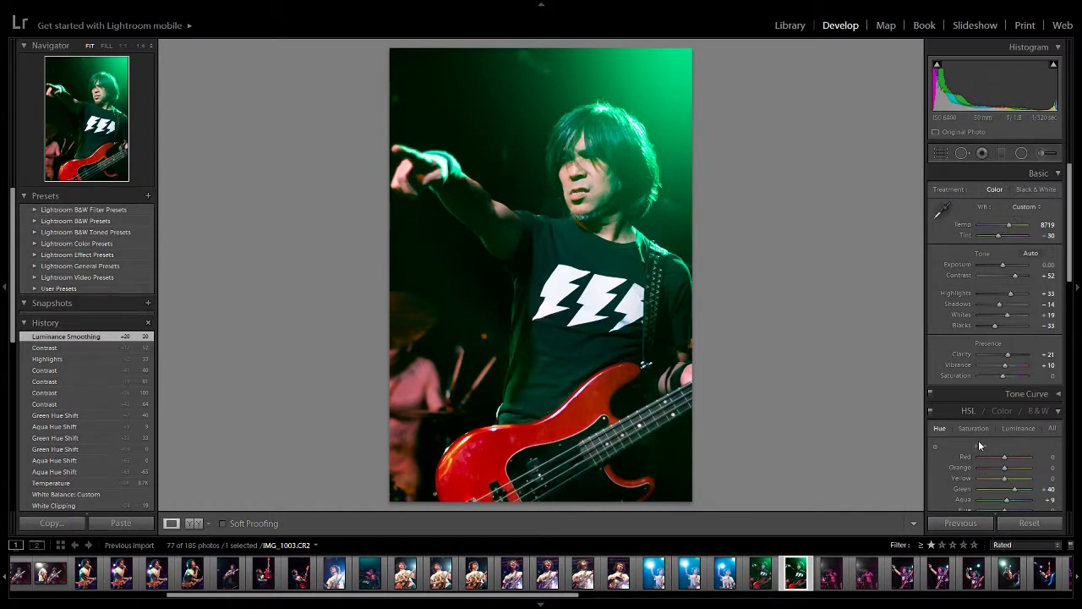
{"action": "key", "text": "ctrl+l"}
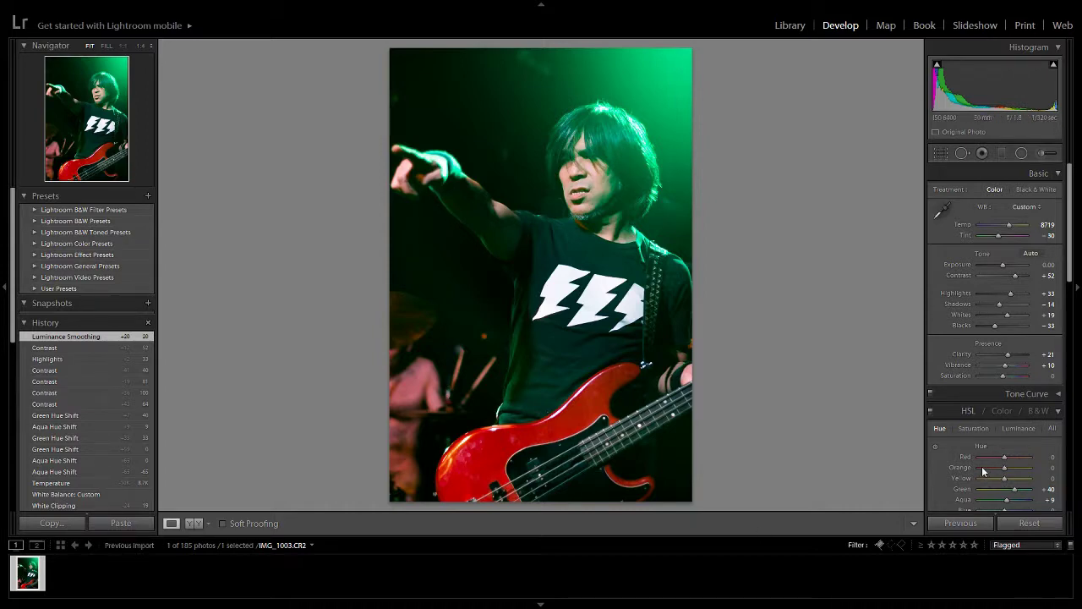
{"action": "key", "text": "ctrl+l"}
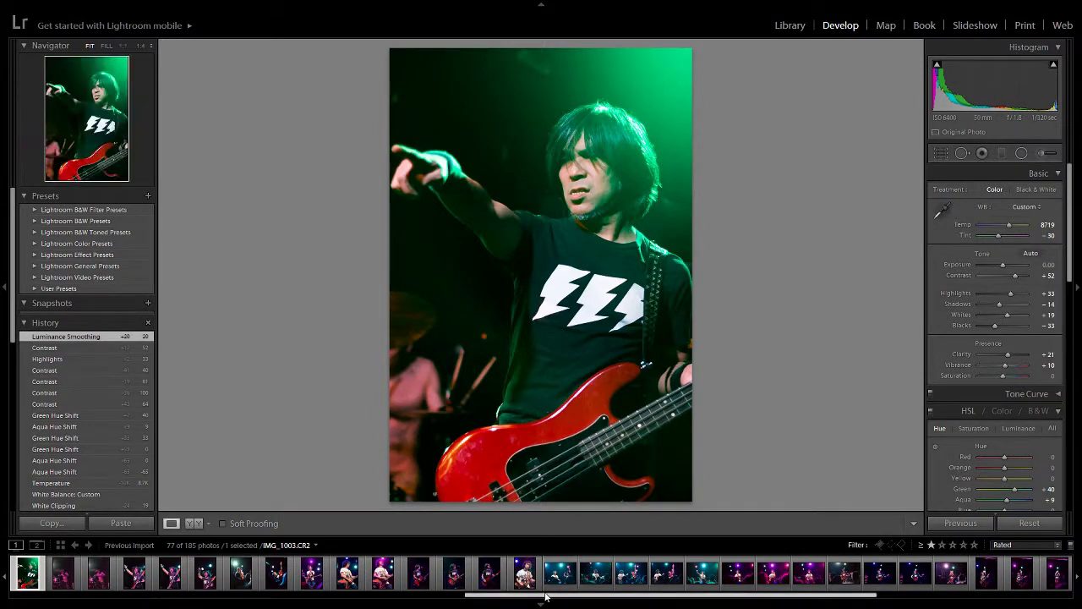
Step: Look at the neighbouring drummer photo and compare the edited IMG_1003 with the similar green-lit IMG_1002
{"action": "left_click_drag", "start_coordinate": [546, 596], "coordinate": [439, 596]}
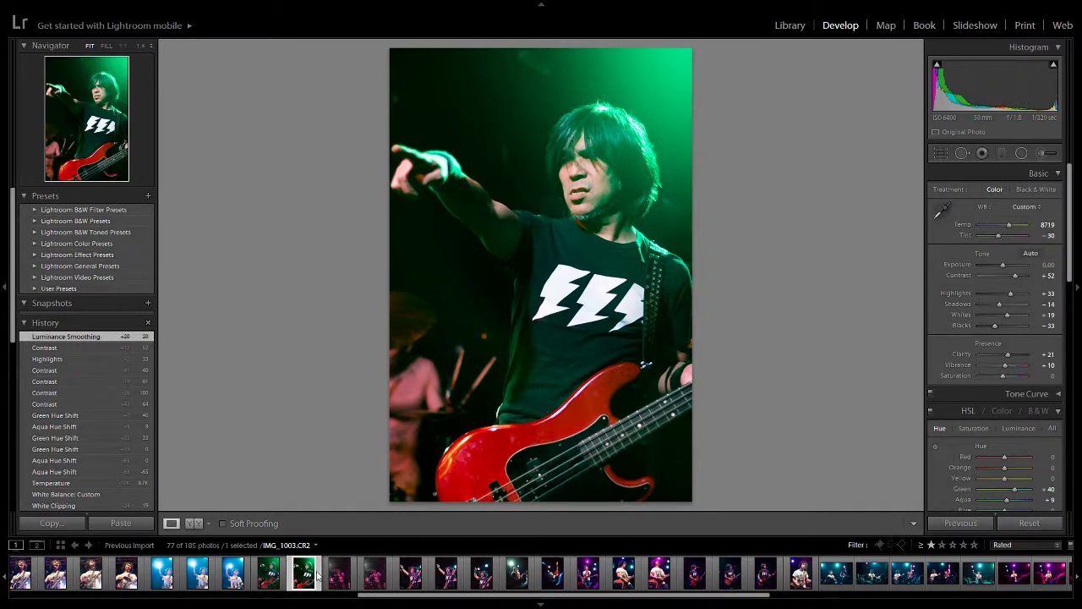
{"action": "key", "text": "Right"}
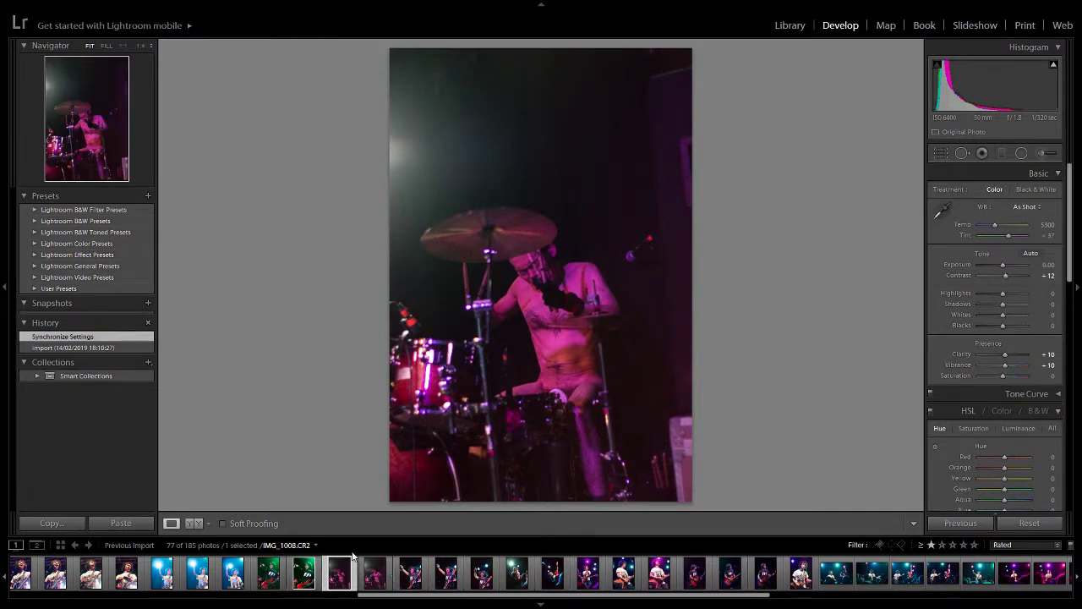
{"action": "left_click", "coordinate": [315, 572]}
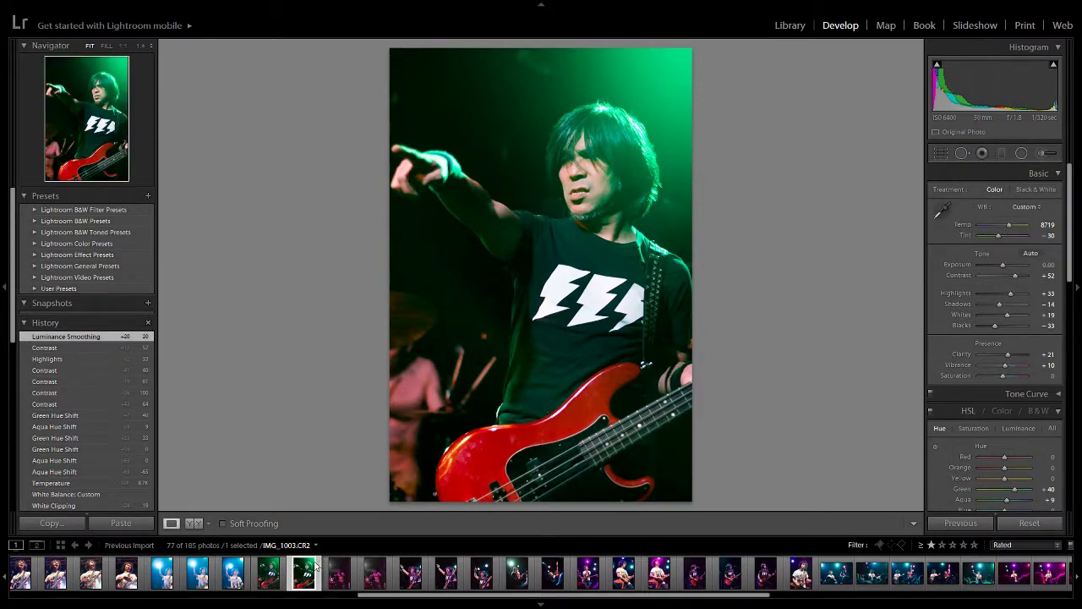
{"action": "left_click", "coordinate": [269, 575]}
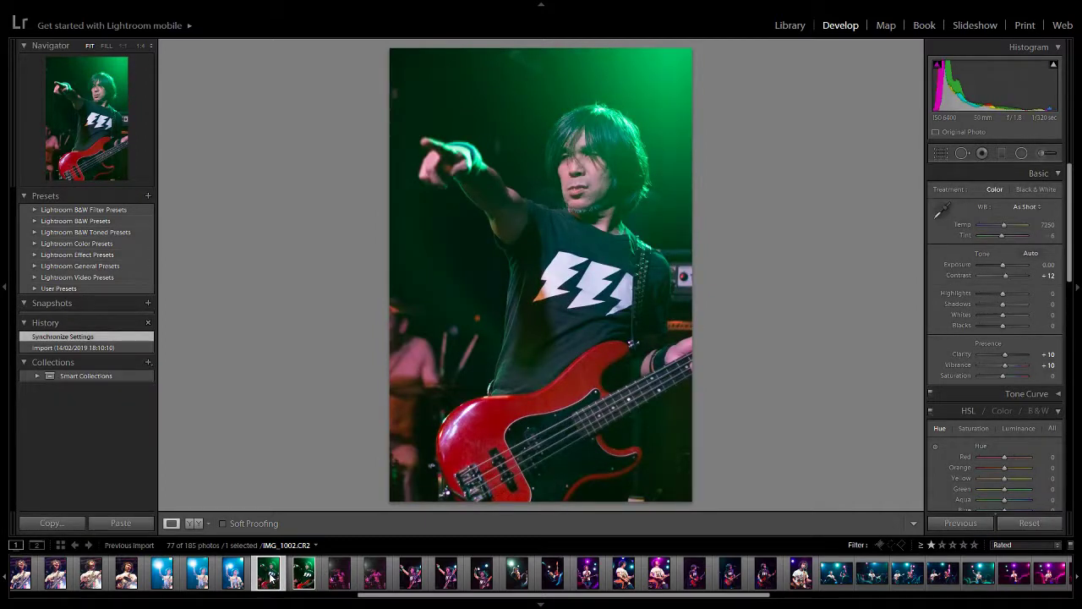
{"action": "left_click", "coordinate": [303, 573]}
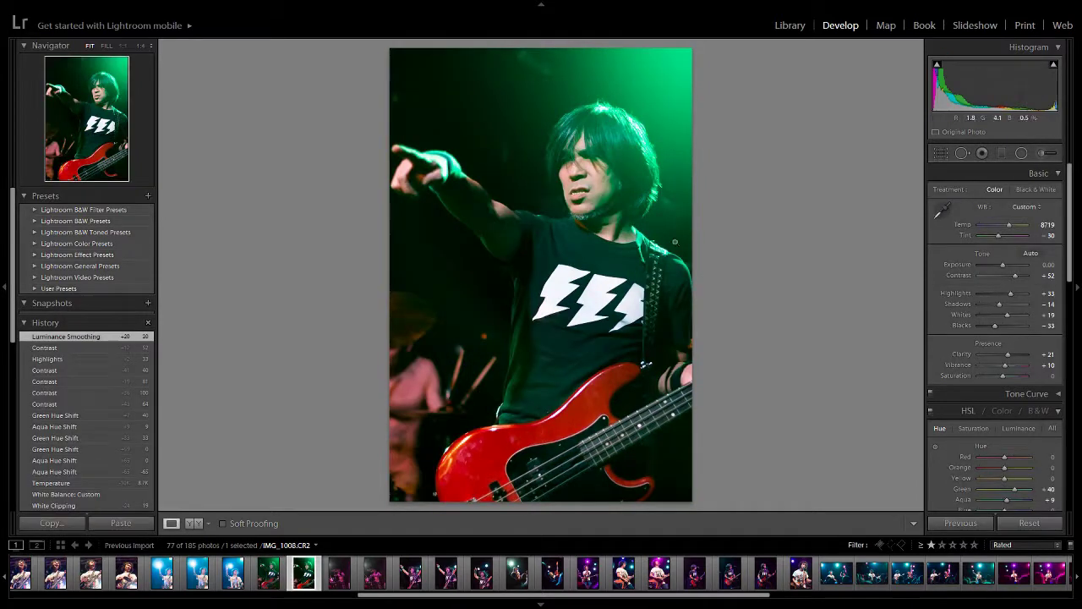
{"action": "left_click", "coordinate": [267, 577]}
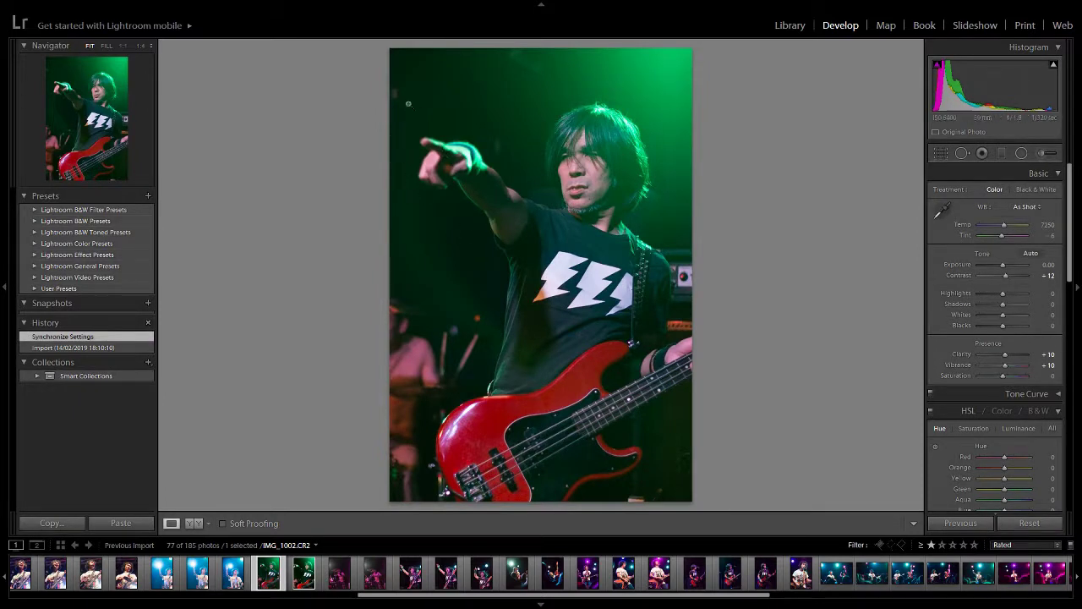
Step: Synchronize the develop settings of IMG_1003 to the similar bassist photo IMG_1002
{"action": "left_click", "coordinate": [303, 574]}
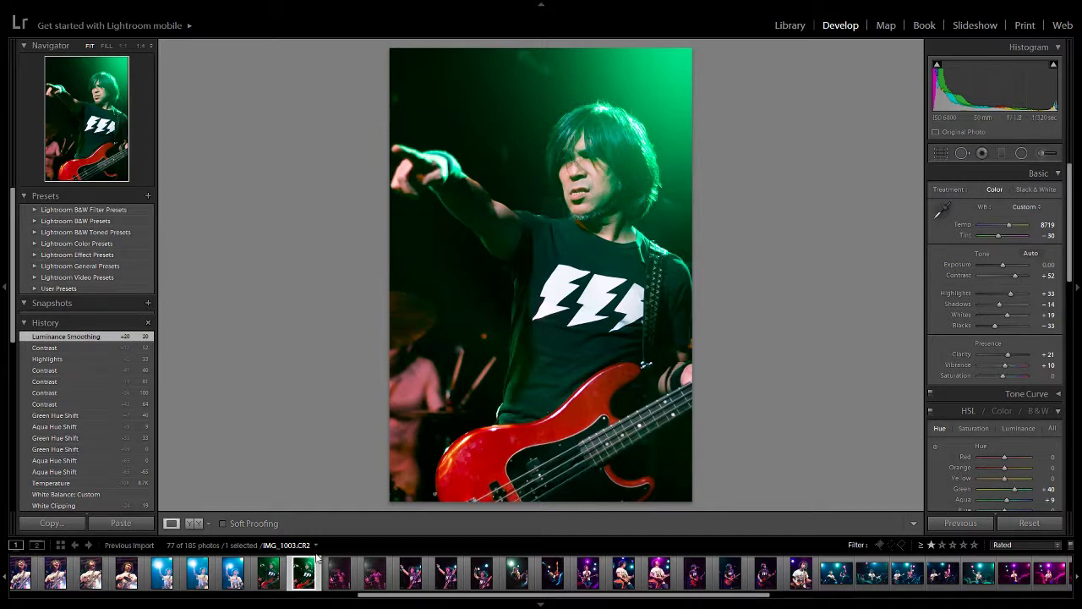
{"action": "left_click", "coordinate": [268, 577], "text": "ctrl"}
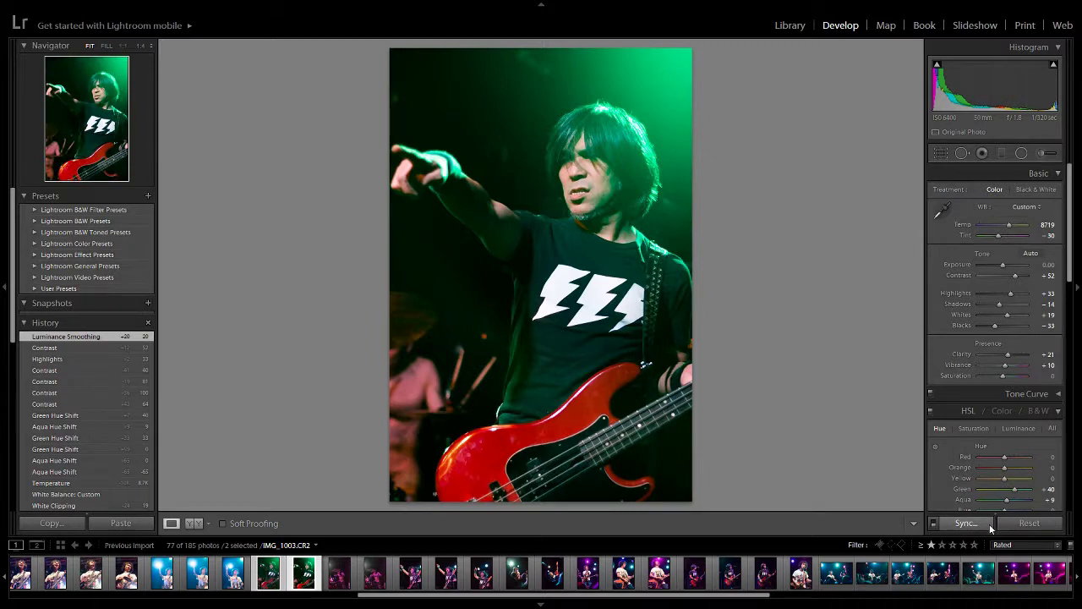
{"action": "left_click", "coordinate": [991, 525]}
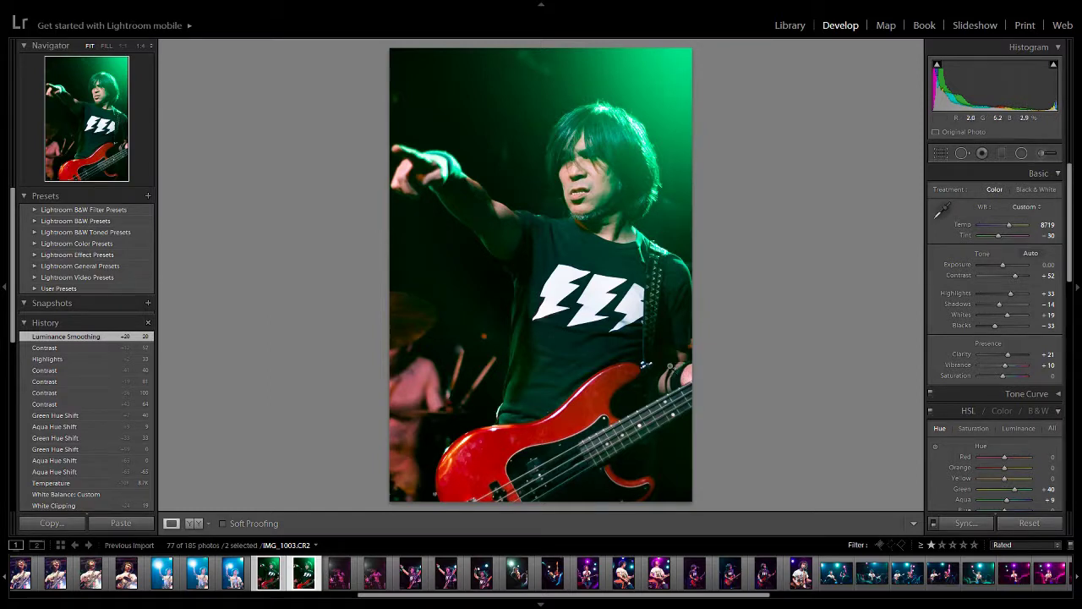
Step: Check the synchronized settings on IMG_1002 against IMG_1003, and compare IMG_1002 before and after
{"action": "left_click", "coordinate": [339, 575]}
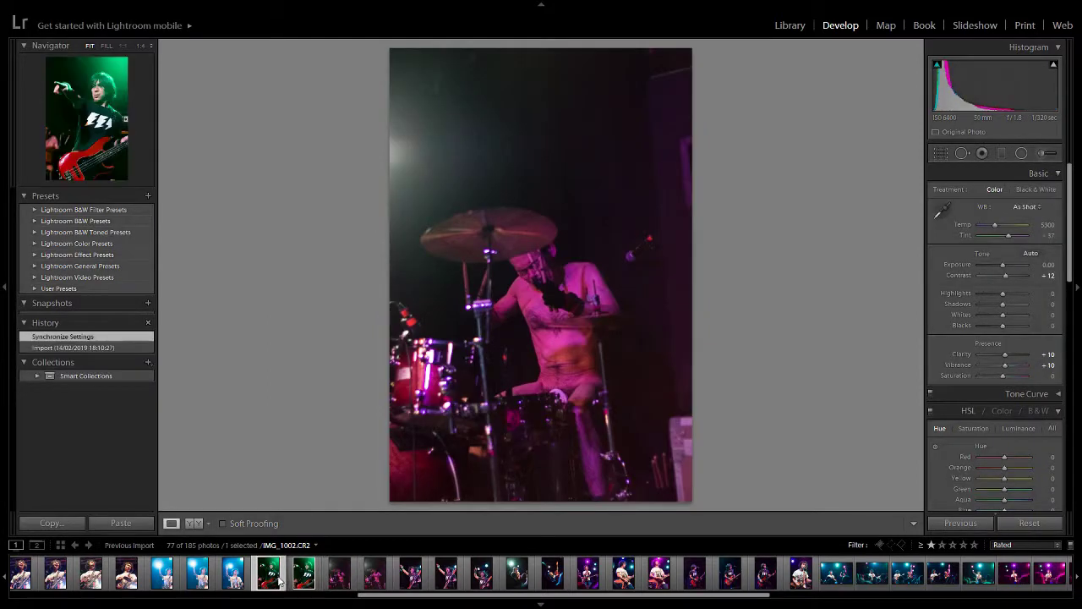
{"action": "left_click", "coordinate": [279, 580]}
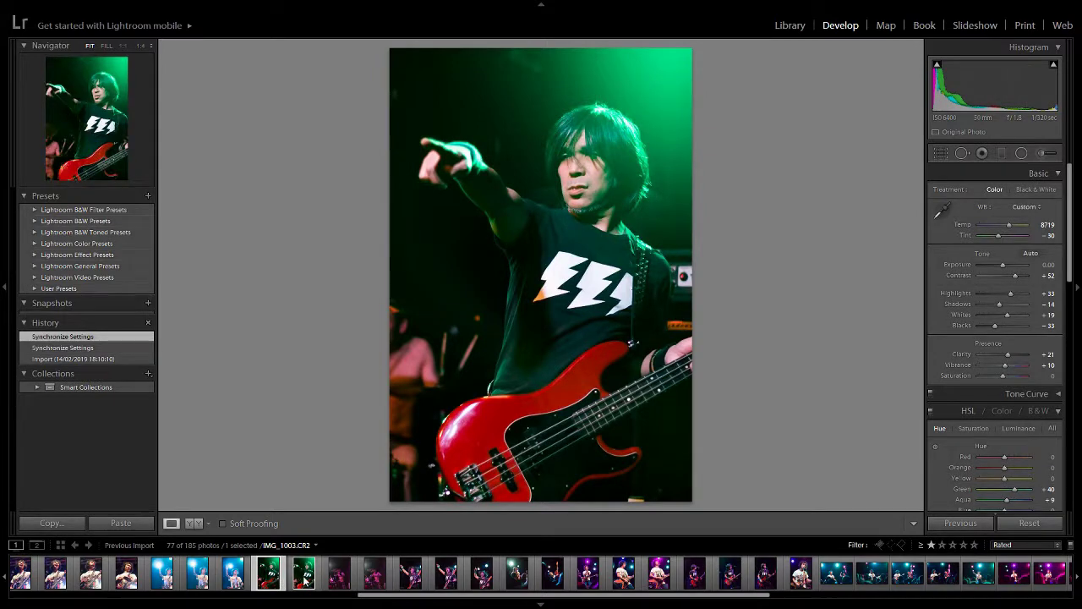
{"action": "left_click", "coordinate": [305, 581]}
{"action": "left_click", "coordinate": [313, 579]}
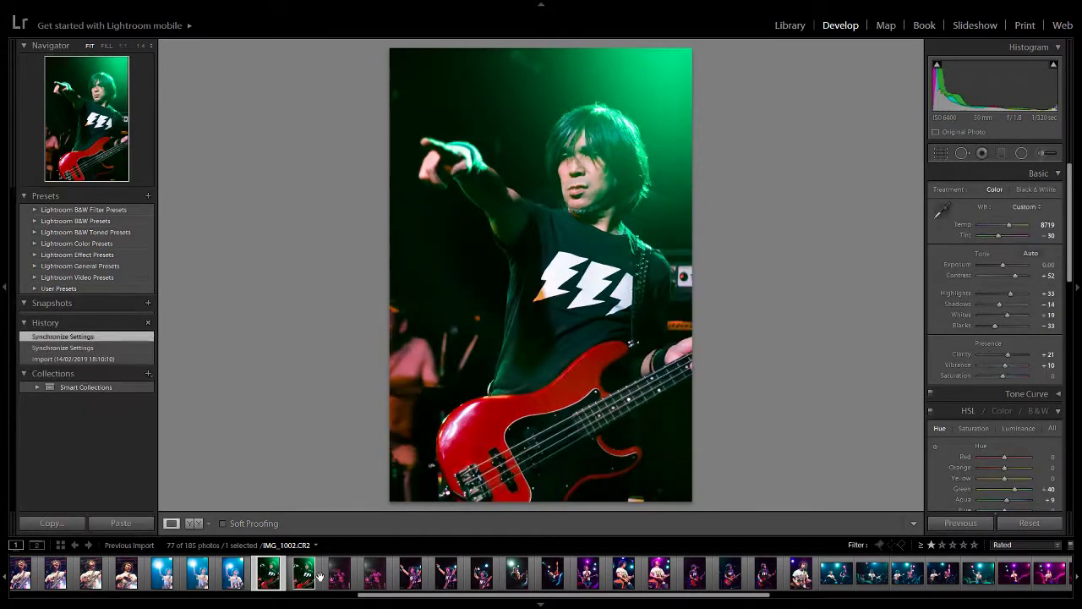
{"action": "left_click", "coordinate": [304, 577]}
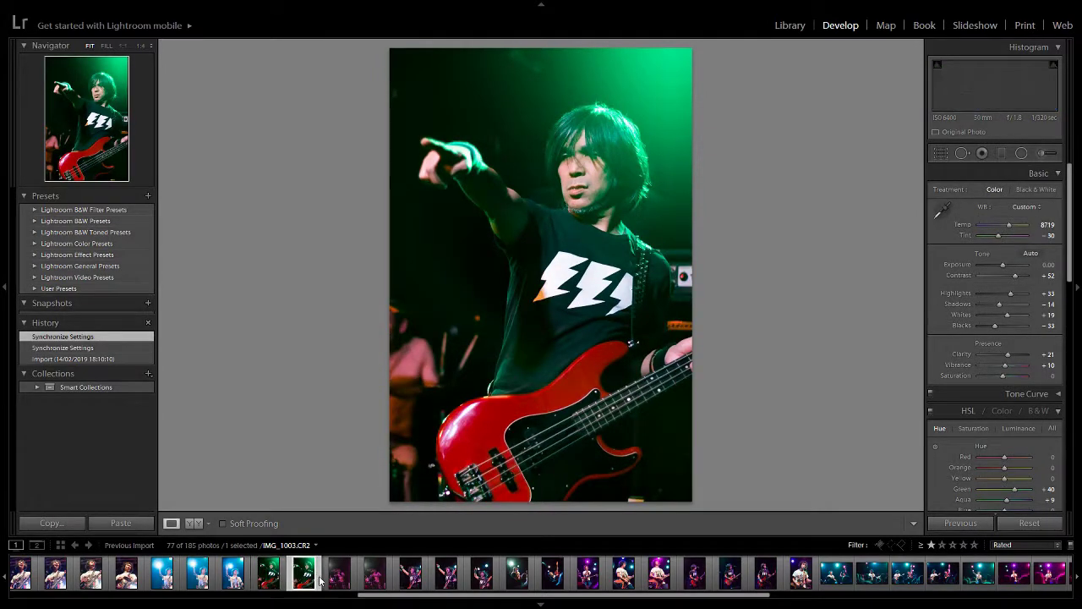
{"action": "left_click", "coordinate": [269, 576]}
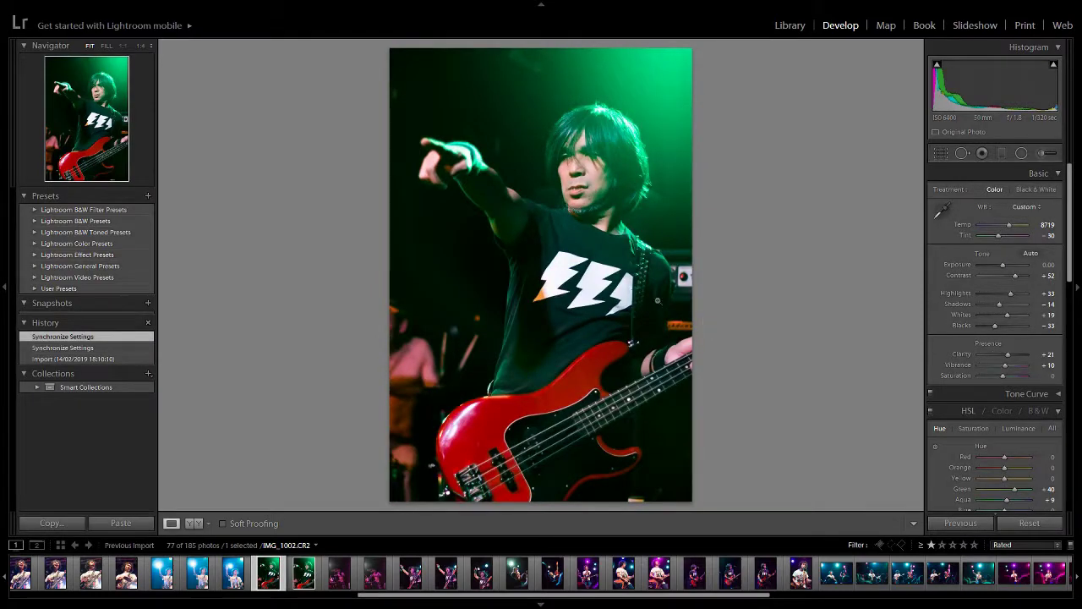
{"action": "key", "text": "y"}
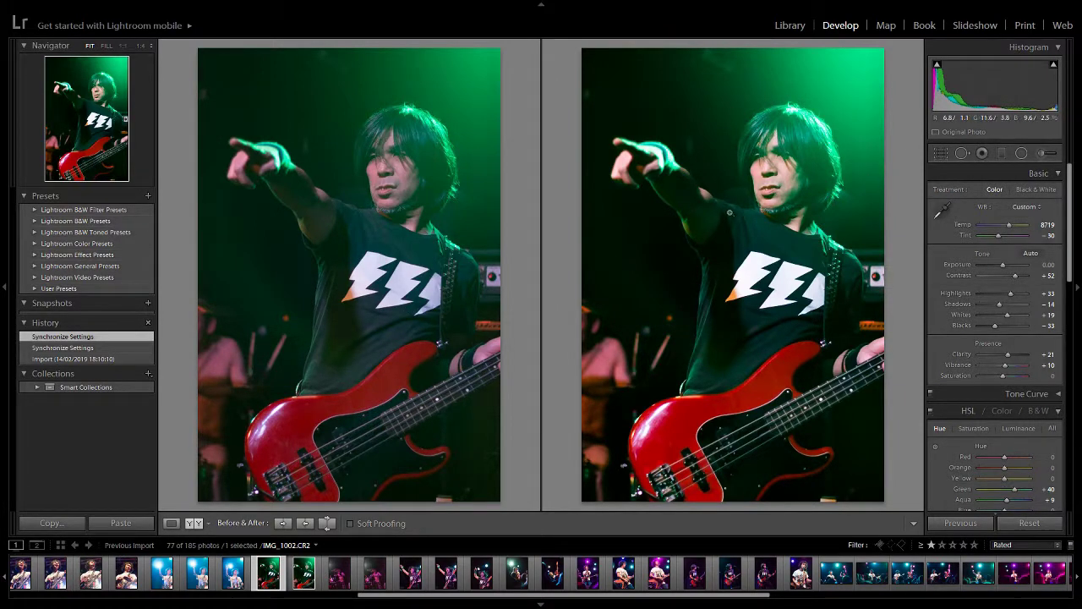
{"action": "key", "text": "y"}
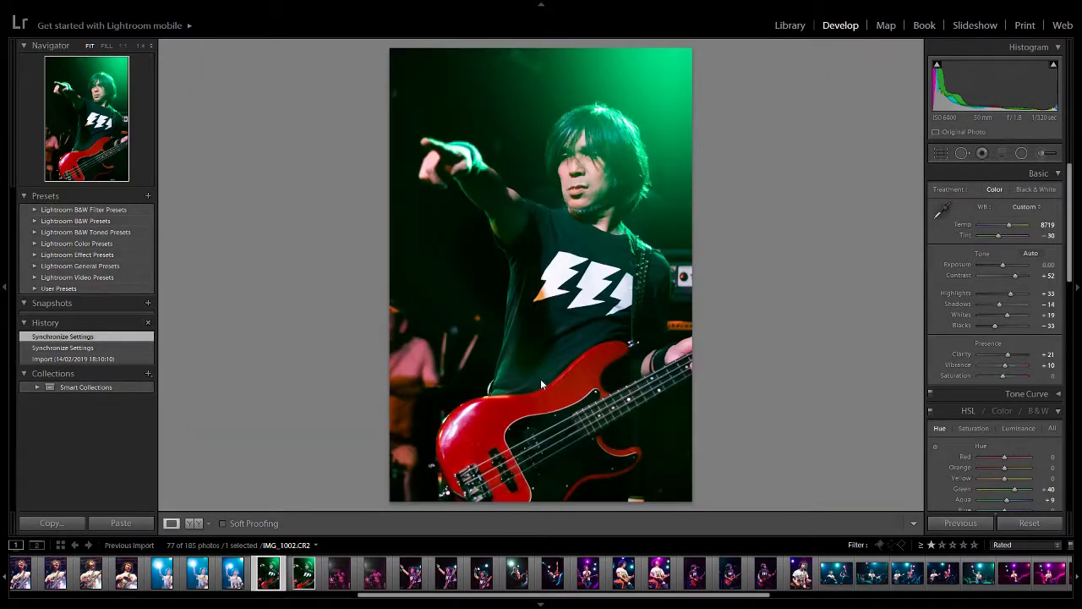
Step: Compare the two green-lit bassist photos once more, and open the photo IMG_1011 of the bassist with a raised arm
{"action": "left_click", "coordinate": [302, 579]}
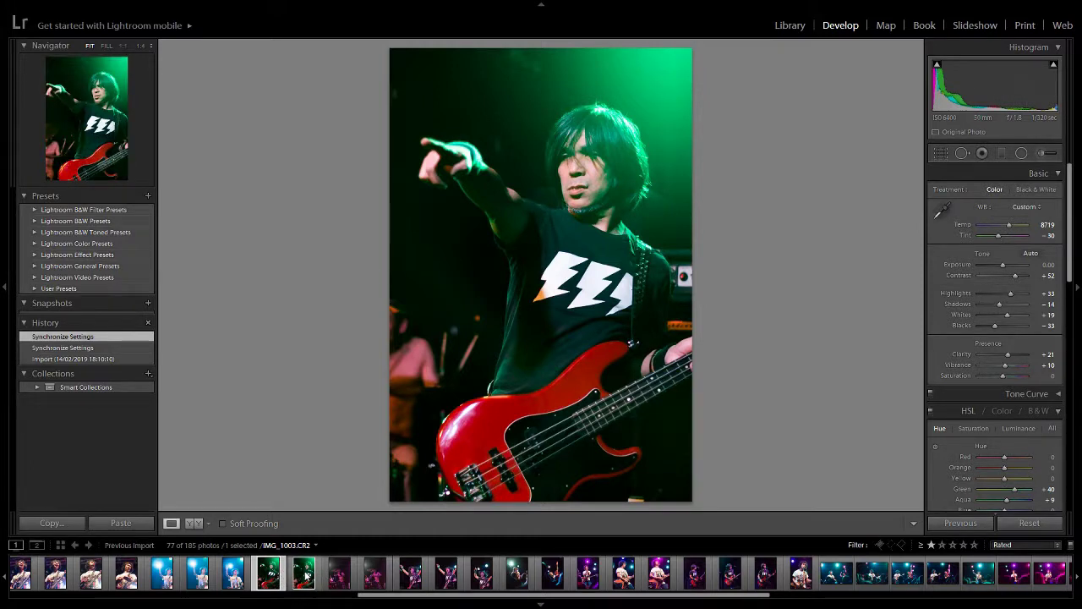
{"action": "left_click", "coordinate": [306, 576]}
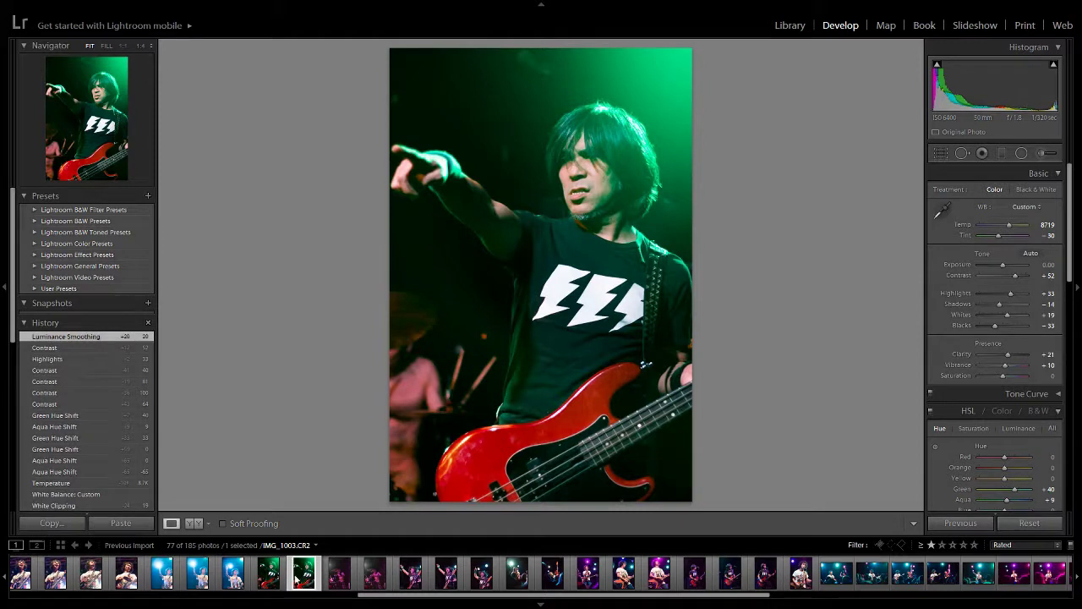
{"action": "left_click", "coordinate": [267, 577]}
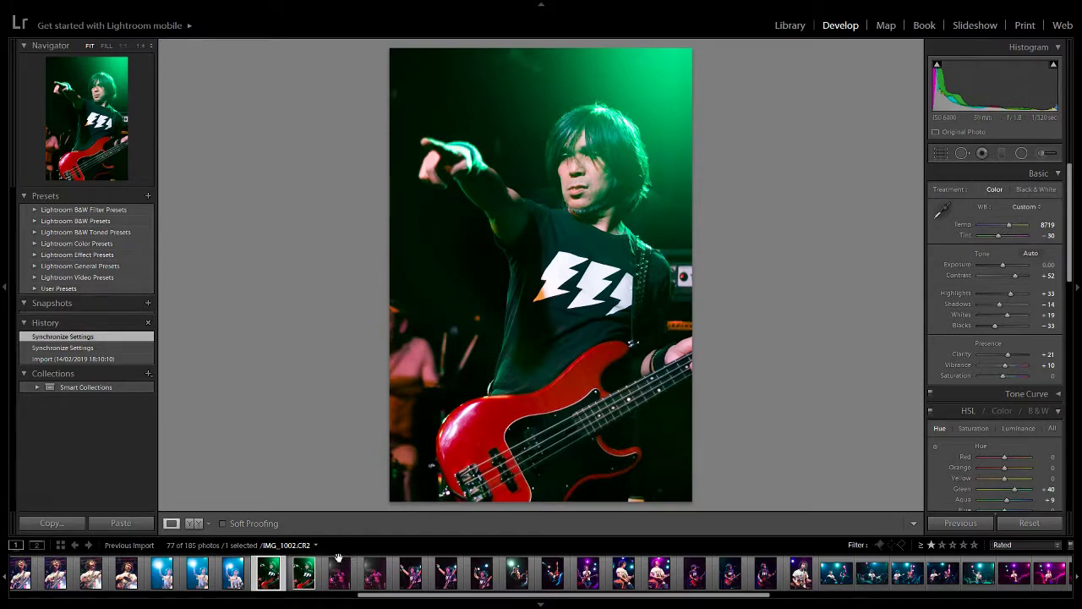
{"action": "left_click", "coordinate": [304, 576]}
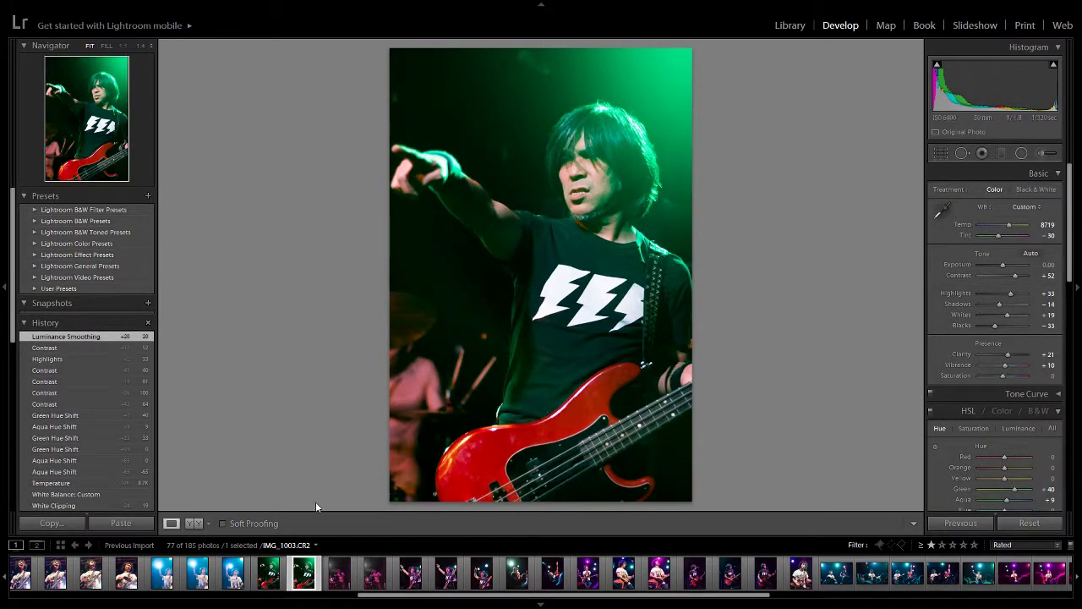
{"action": "left_click", "coordinate": [412, 575]}
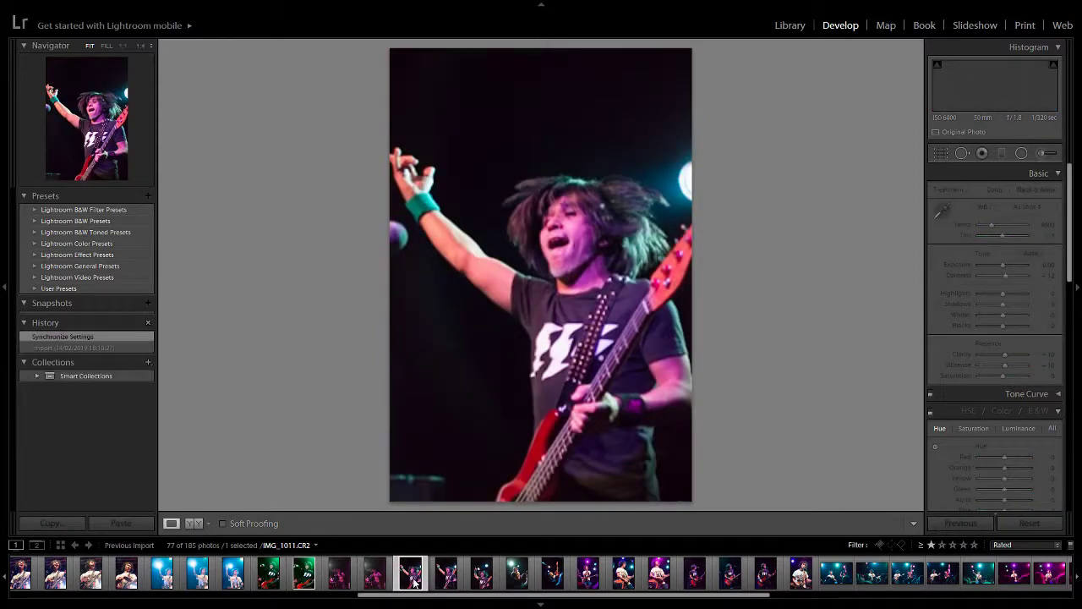
Step: Browse the concert photos following IMG_1011, viewing the bassist in IMG_1012, the guitarist in IMG_1026 and IMG_1042, and the purple-lit singer in IMG_1060
{"action": "left_click", "coordinate": [448, 582]}
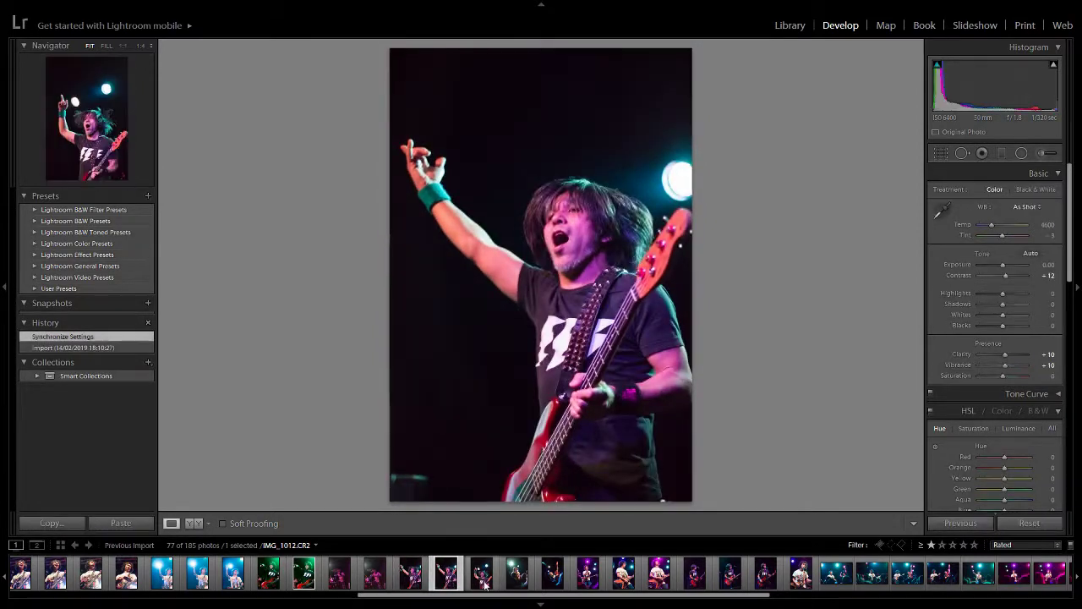
{"action": "left_click", "coordinate": [484, 582]}
{"action": "left_click", "coordinate": [597, 581]}
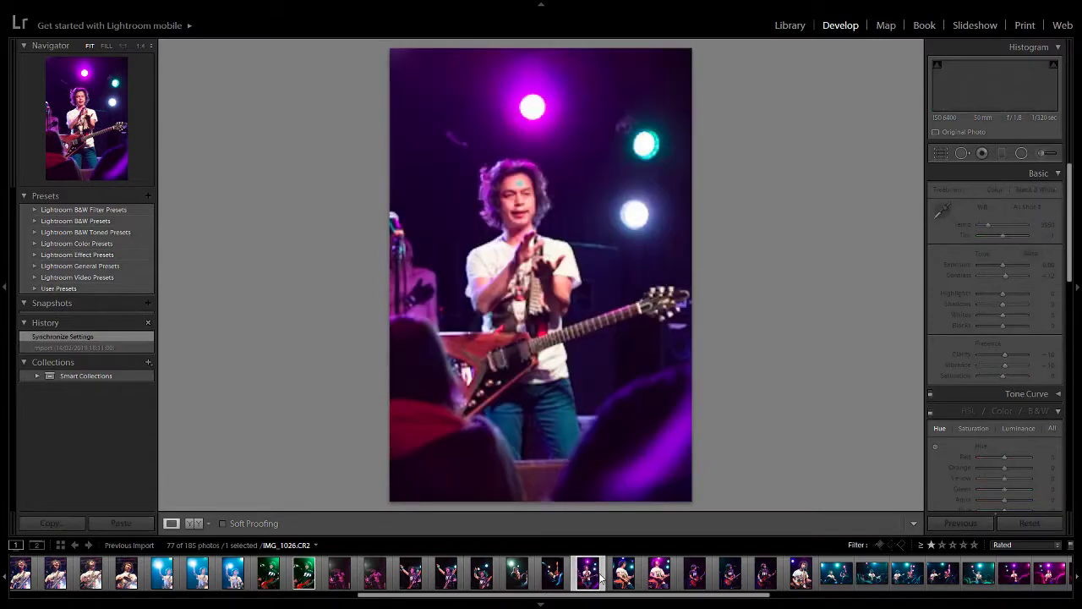
{"action": "left_click_drag", "start_coordinate": [604, 599], "coordinate": [823, 599]}
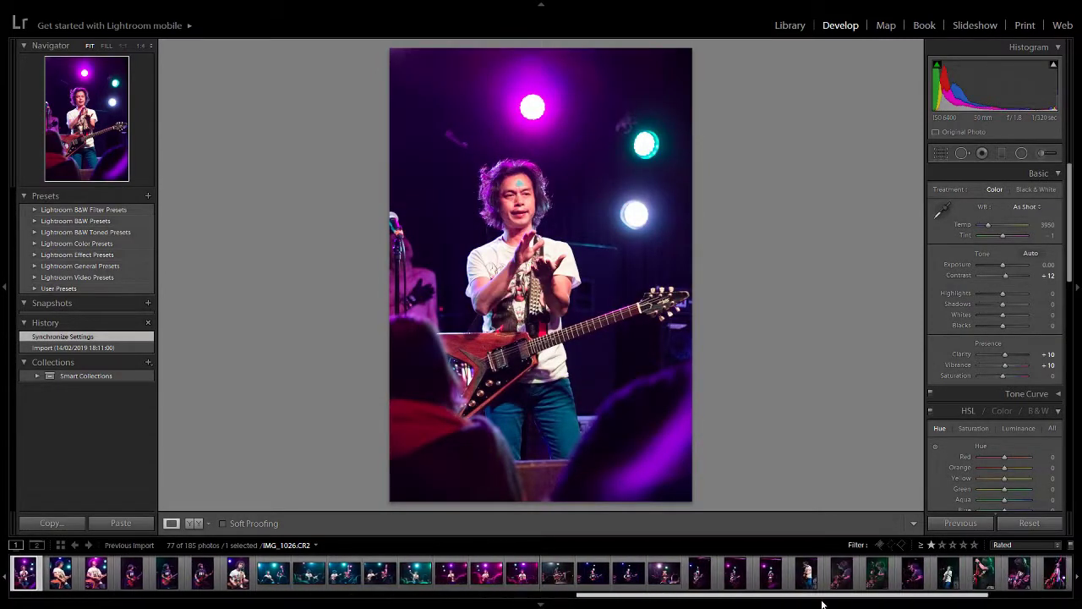
{"action": "left_click", "coordinate": [522, 581]}
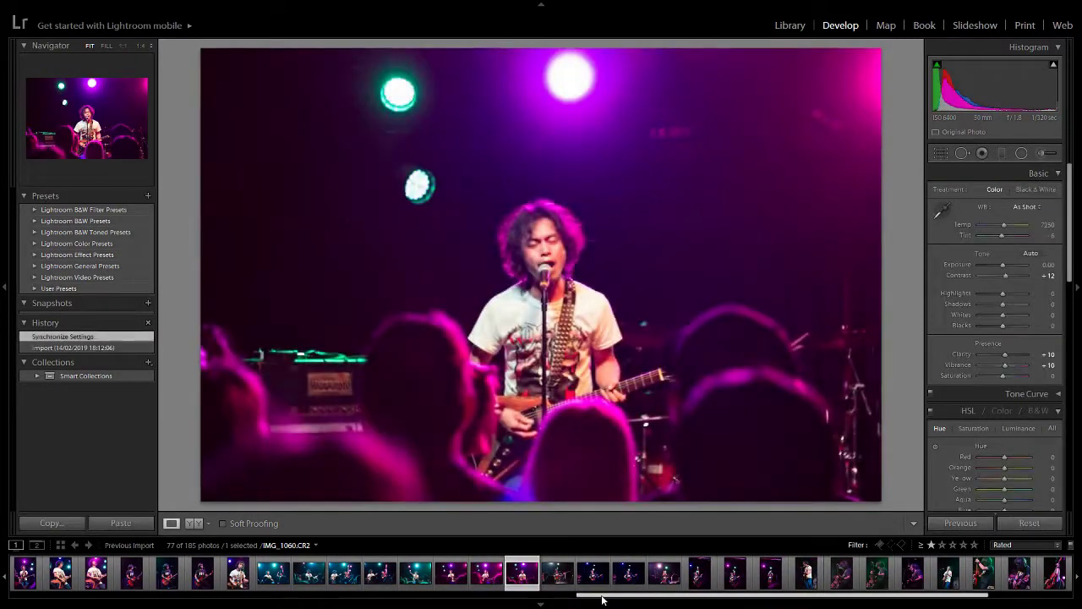
{"action": "scroll", "coordinate": [541, 583], "scroll_direction": "up", "scroll_amount": 3}
{"action": "left_click", "coordinate": [545, 577]}
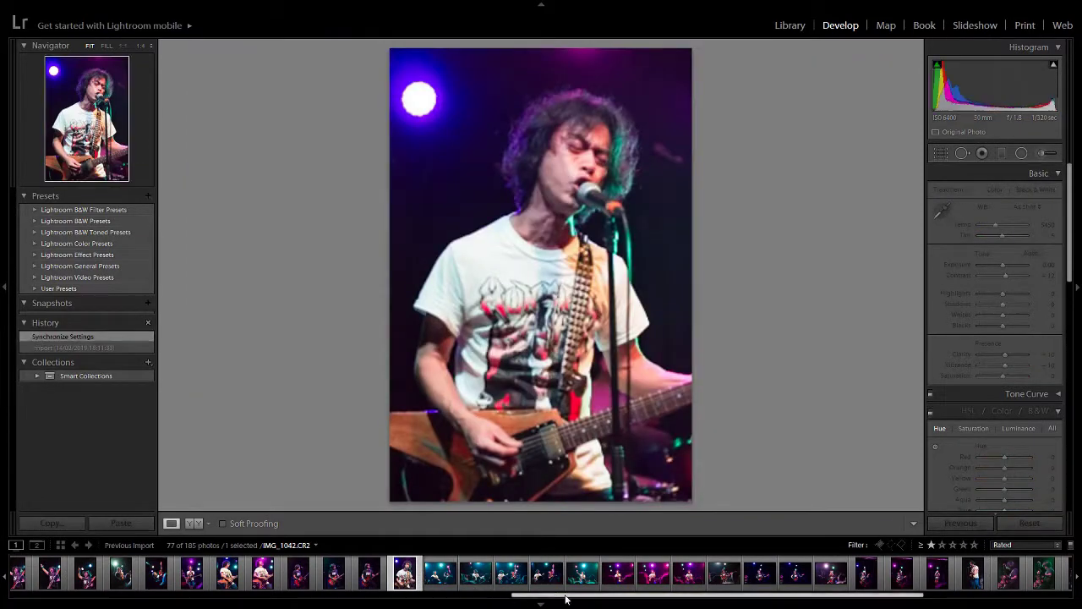
Step: Review the jumping guitarist in IMG_1095 and the bassist shots IMG_1080, IMG_1075 and IMG_1068 near the end of the series
{"action": "left_click_drag", "start_coordinate": [571, 597], "coordinate": [826, 601]}
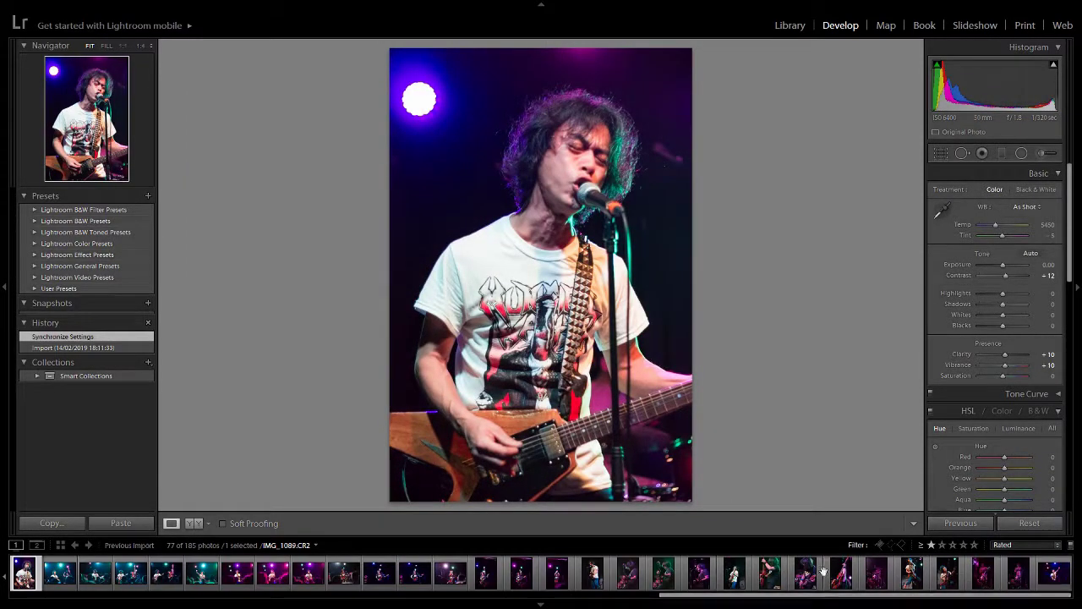
{"action": "left_click", "coordinate": [912, 575]}
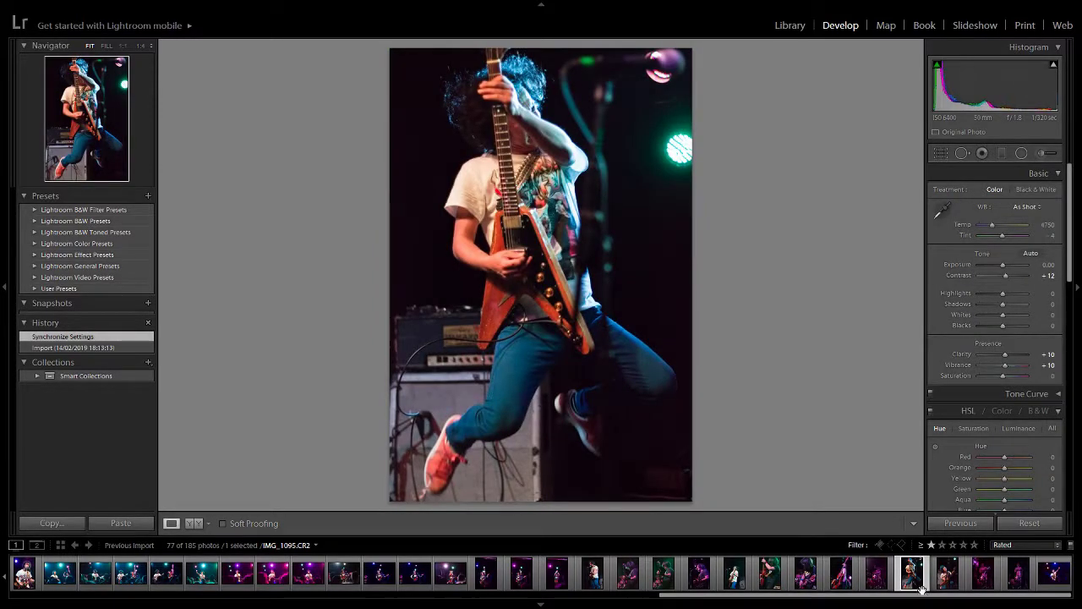
{"action": "left_click", "coordinate": [701, 570]}
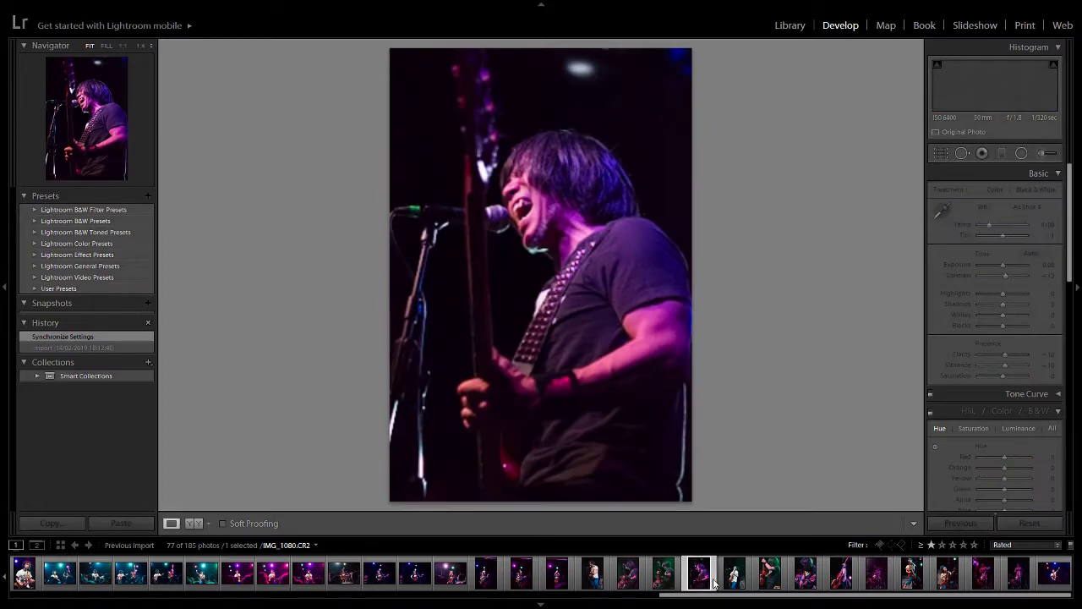
{"action": "left_click", "coordinate": [666, 575]}
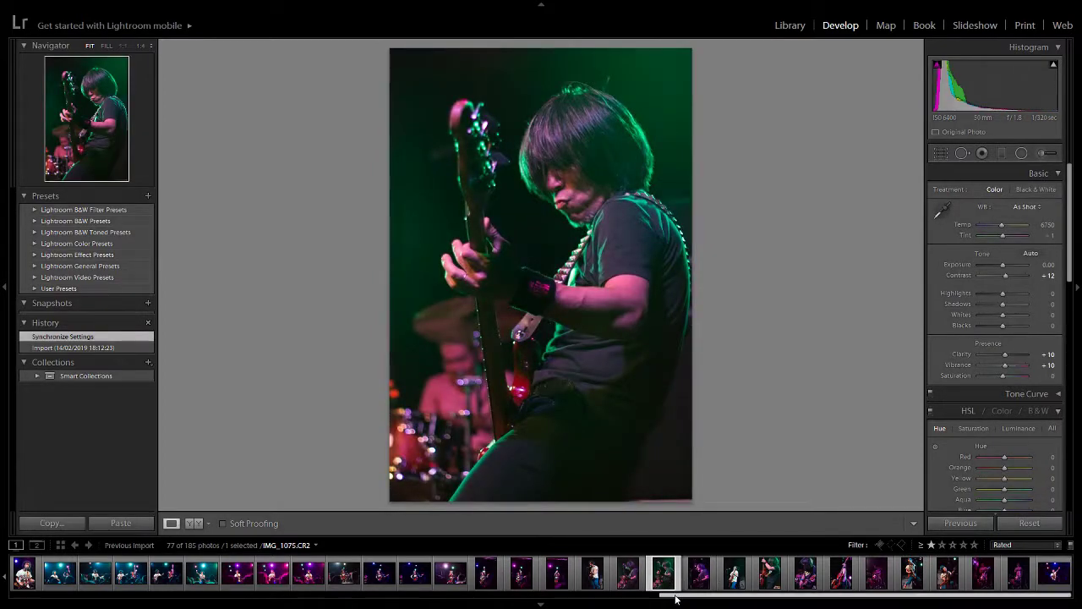
{"action": "scroll", "coordinate": [651, 575], "scroll_direction": "up", "scroll_amount": 3}
{"action": "left_click", "coordinate": [650, 574]}
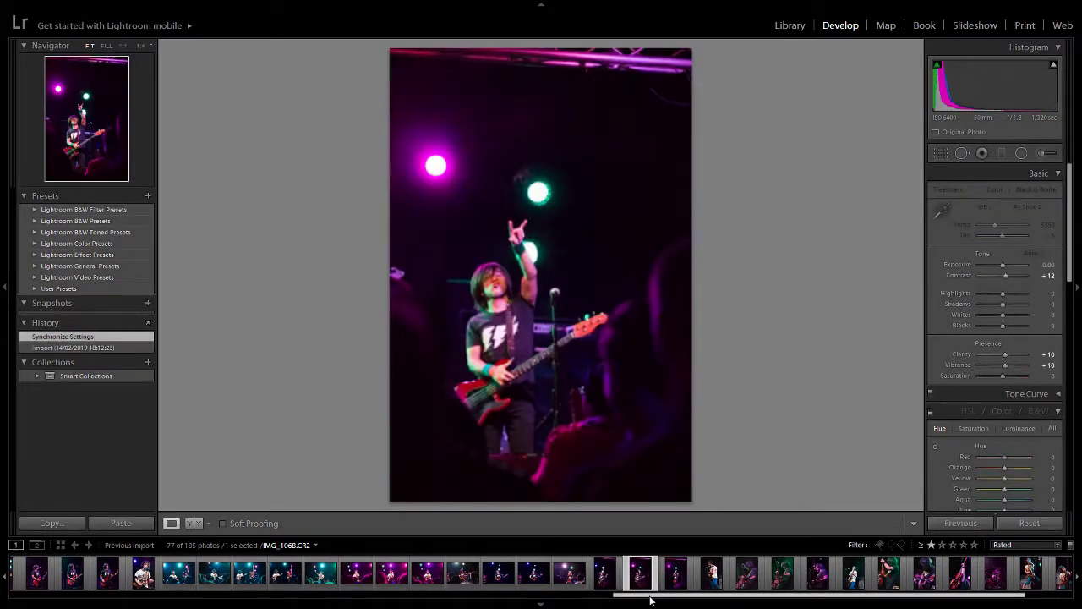
Step: Go back through the series to view the teal-lit stage photo IMG_1045 and the guitarist close-up IMG_0991
{"action": "left_click_drag", "start_coordinate": [647, 597], "coordinate": [447, 590]}
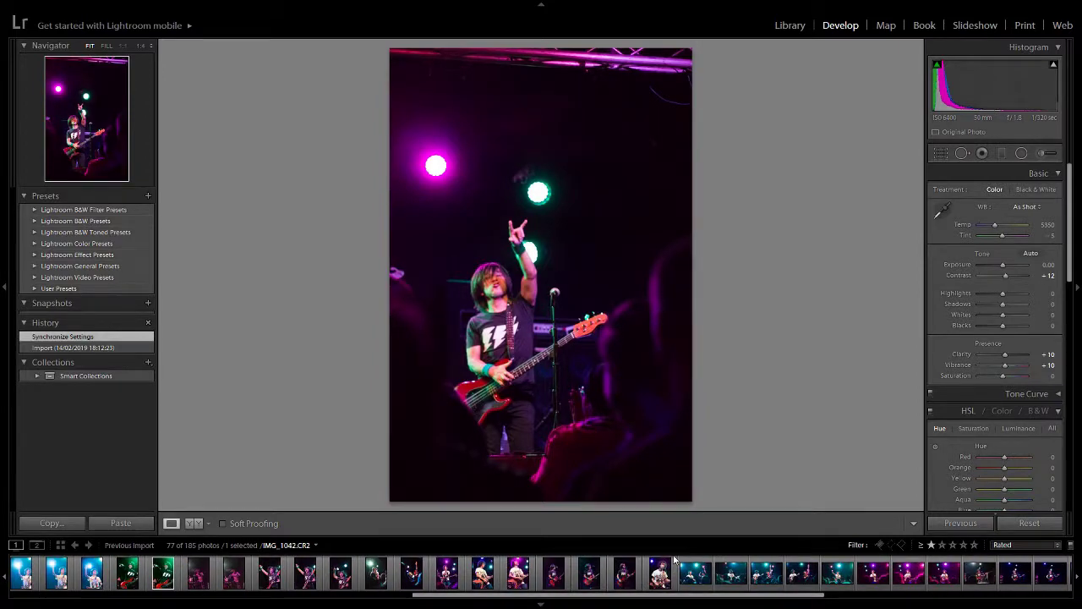
{"action": "left_click", "coordinate": [696, 584]}
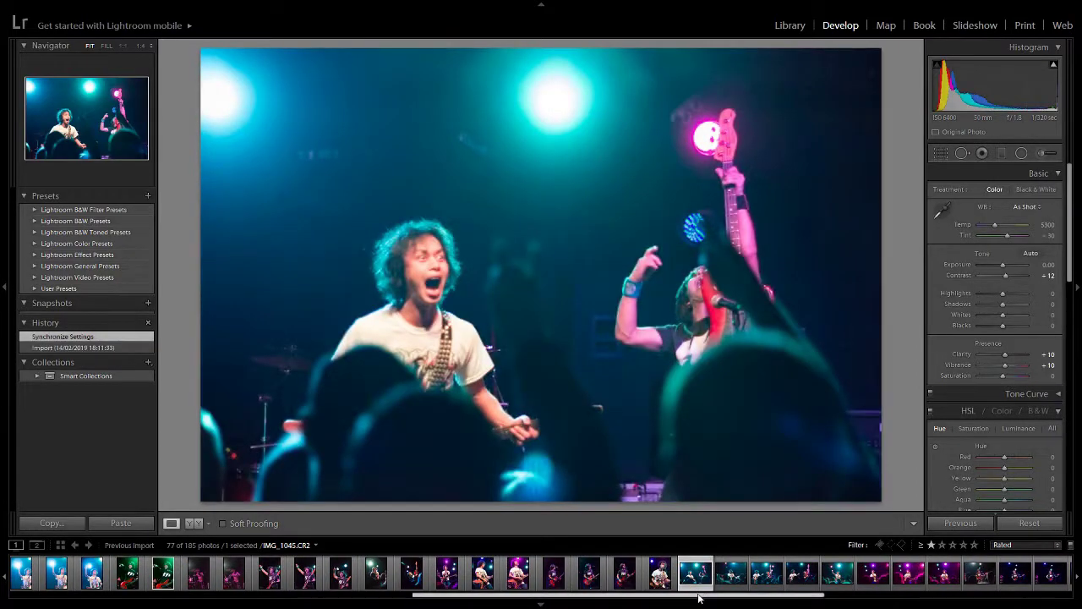
{"action": "left_click_drag", "start_coordinate": [698, 598], "coordinate": [580, 599]}
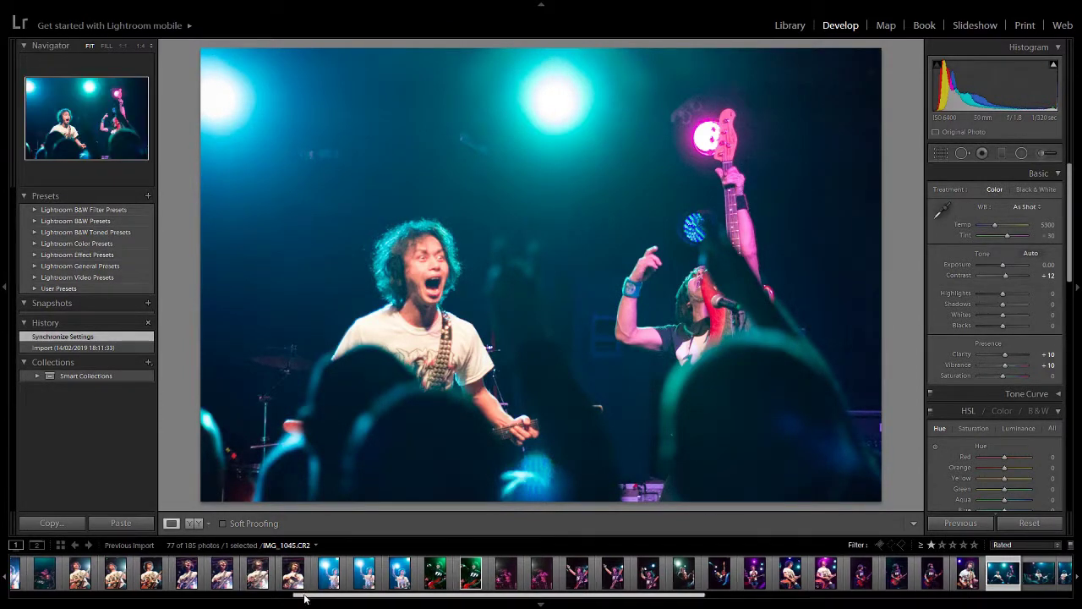
{"action": "left_click_drag", "start_coordinate": [306, 597], "coordinate": [257, 598]}
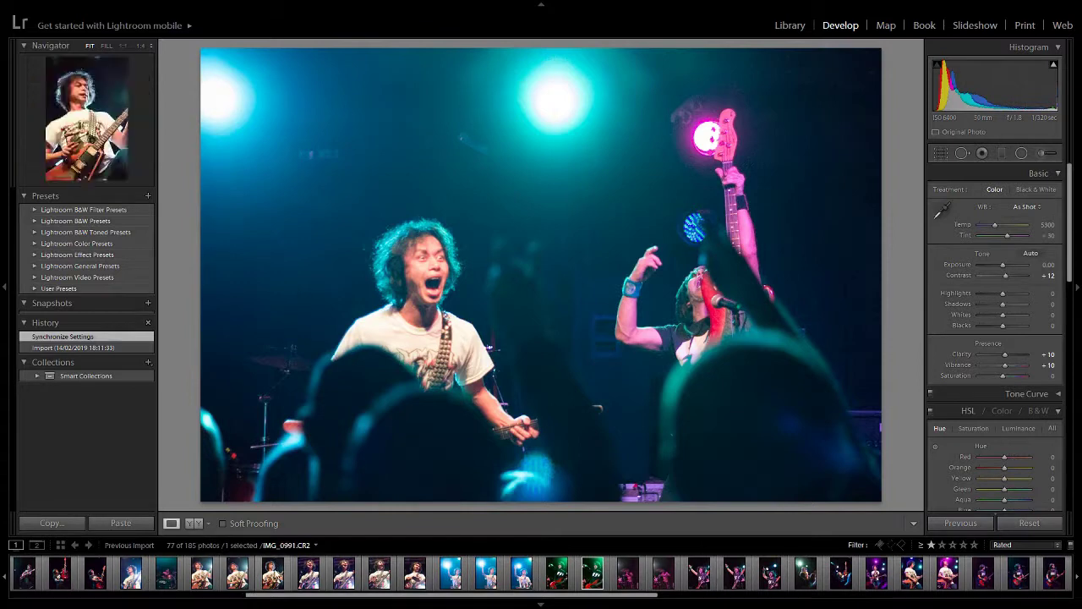
{"action": "left_click", "coordinate": [272, 574]}
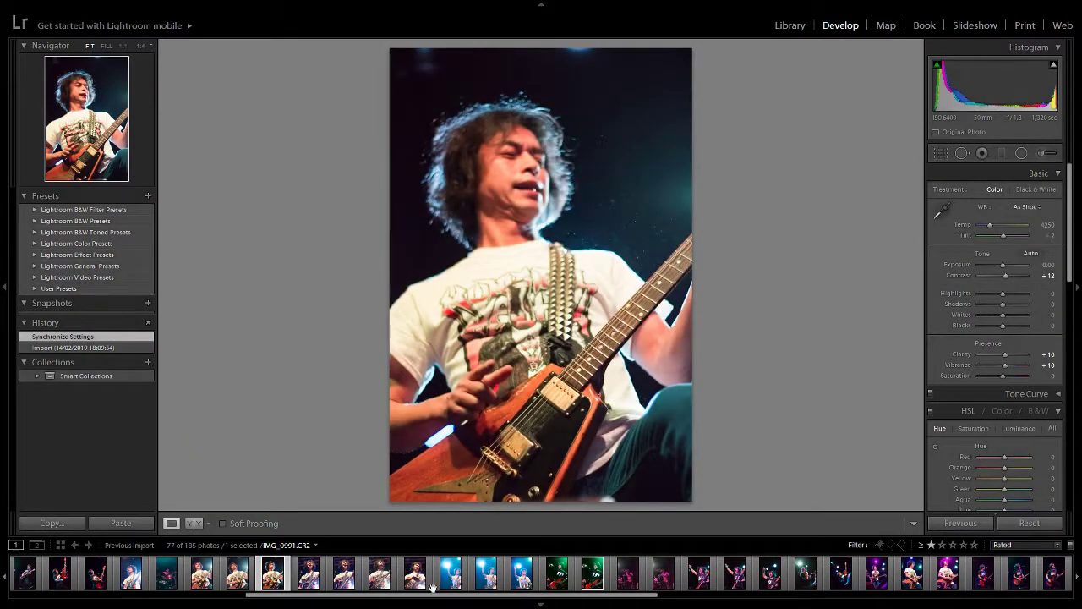
{"action": "scroll", "coordinate": [580, 588], "scroll_direction": "down", "scroll_amount": 1}
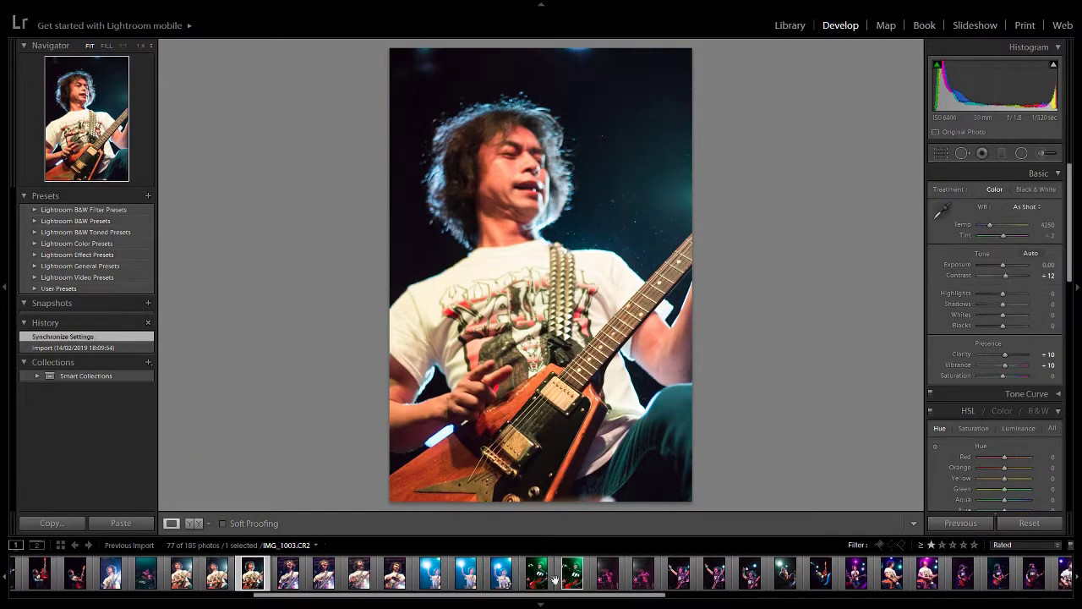